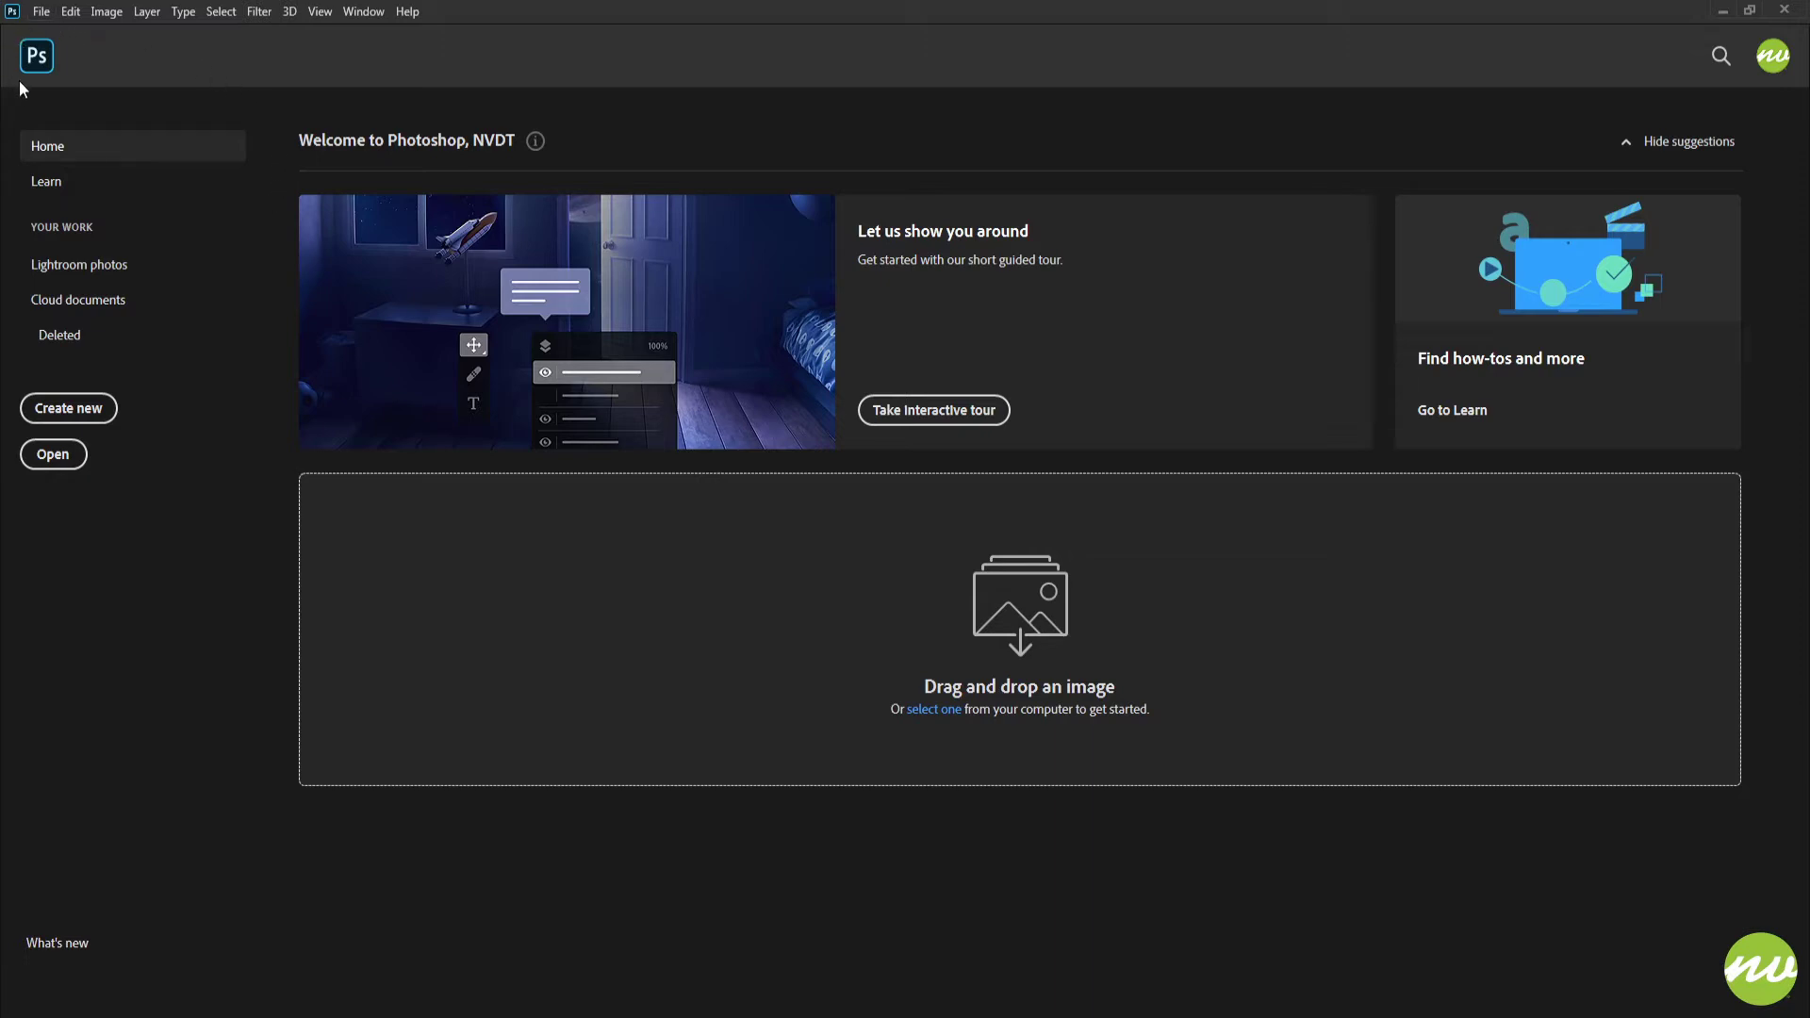
# Create a 4096 x 2160 pixel, 300 ppi document named MyFirstSmartOject with a white background and fit it on screen
pyautogui.click(38, 59)
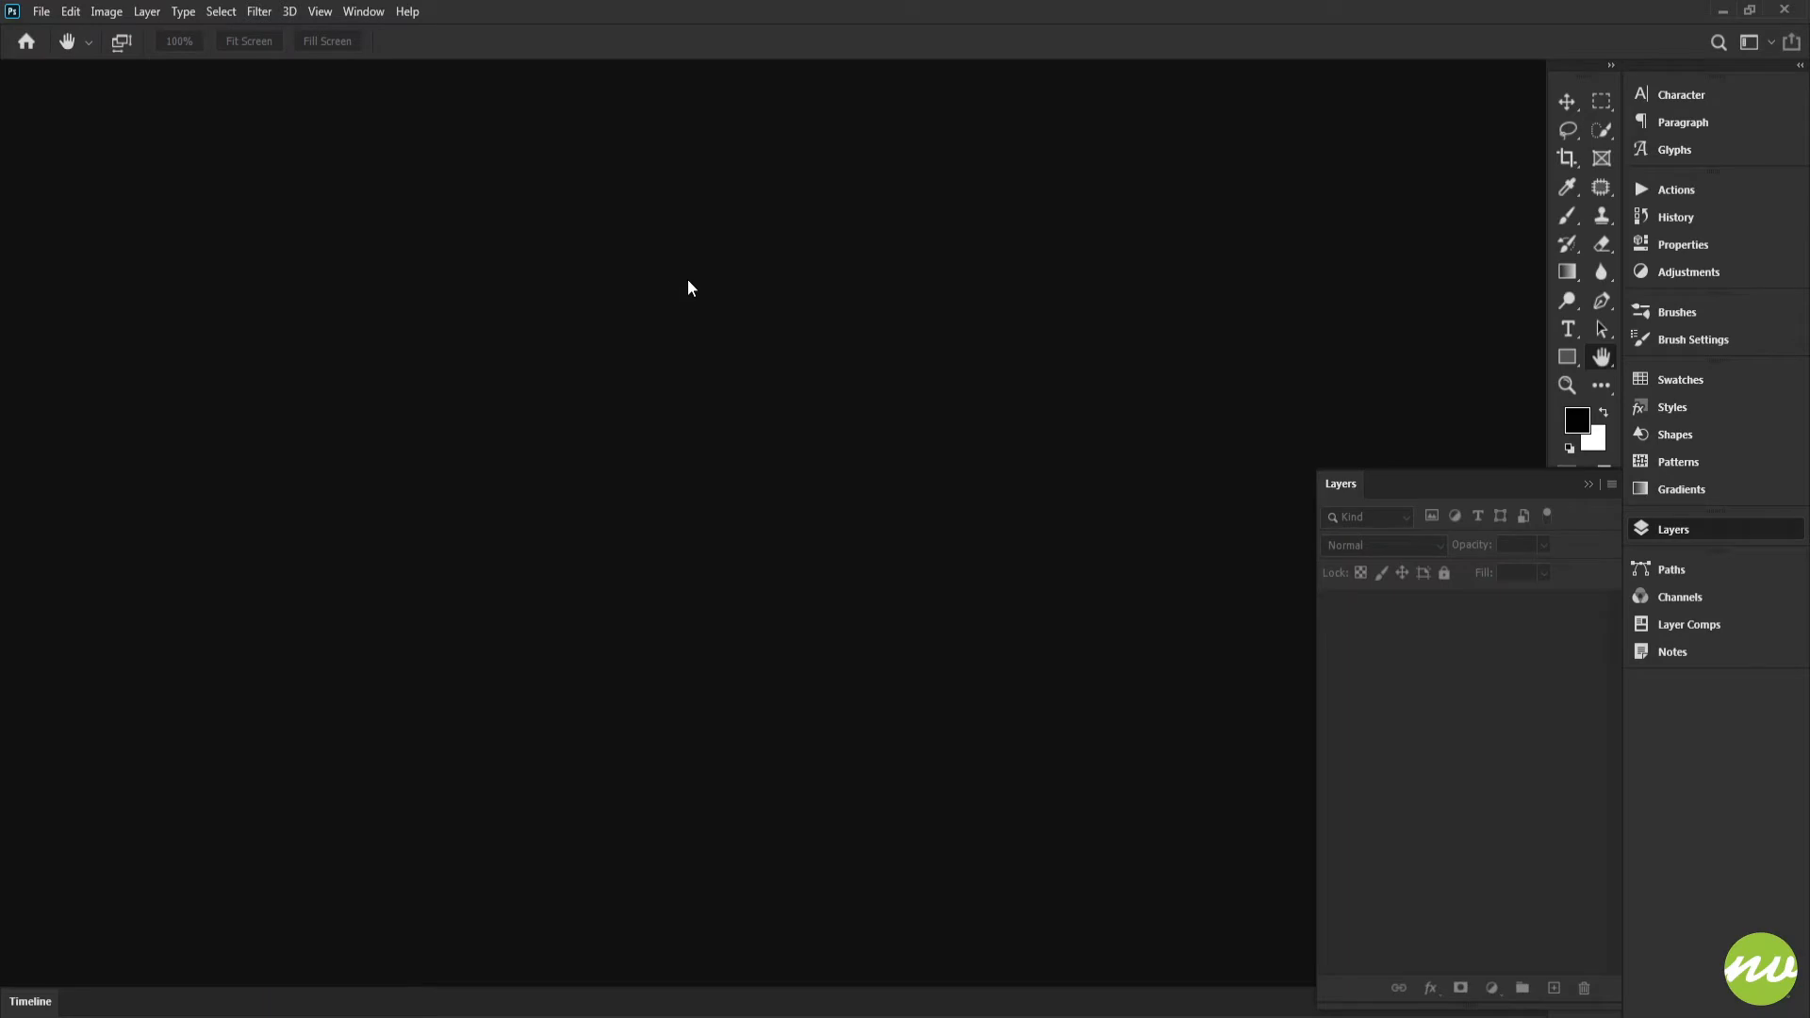
pyautogui.hotkey('ctrl', 'n')
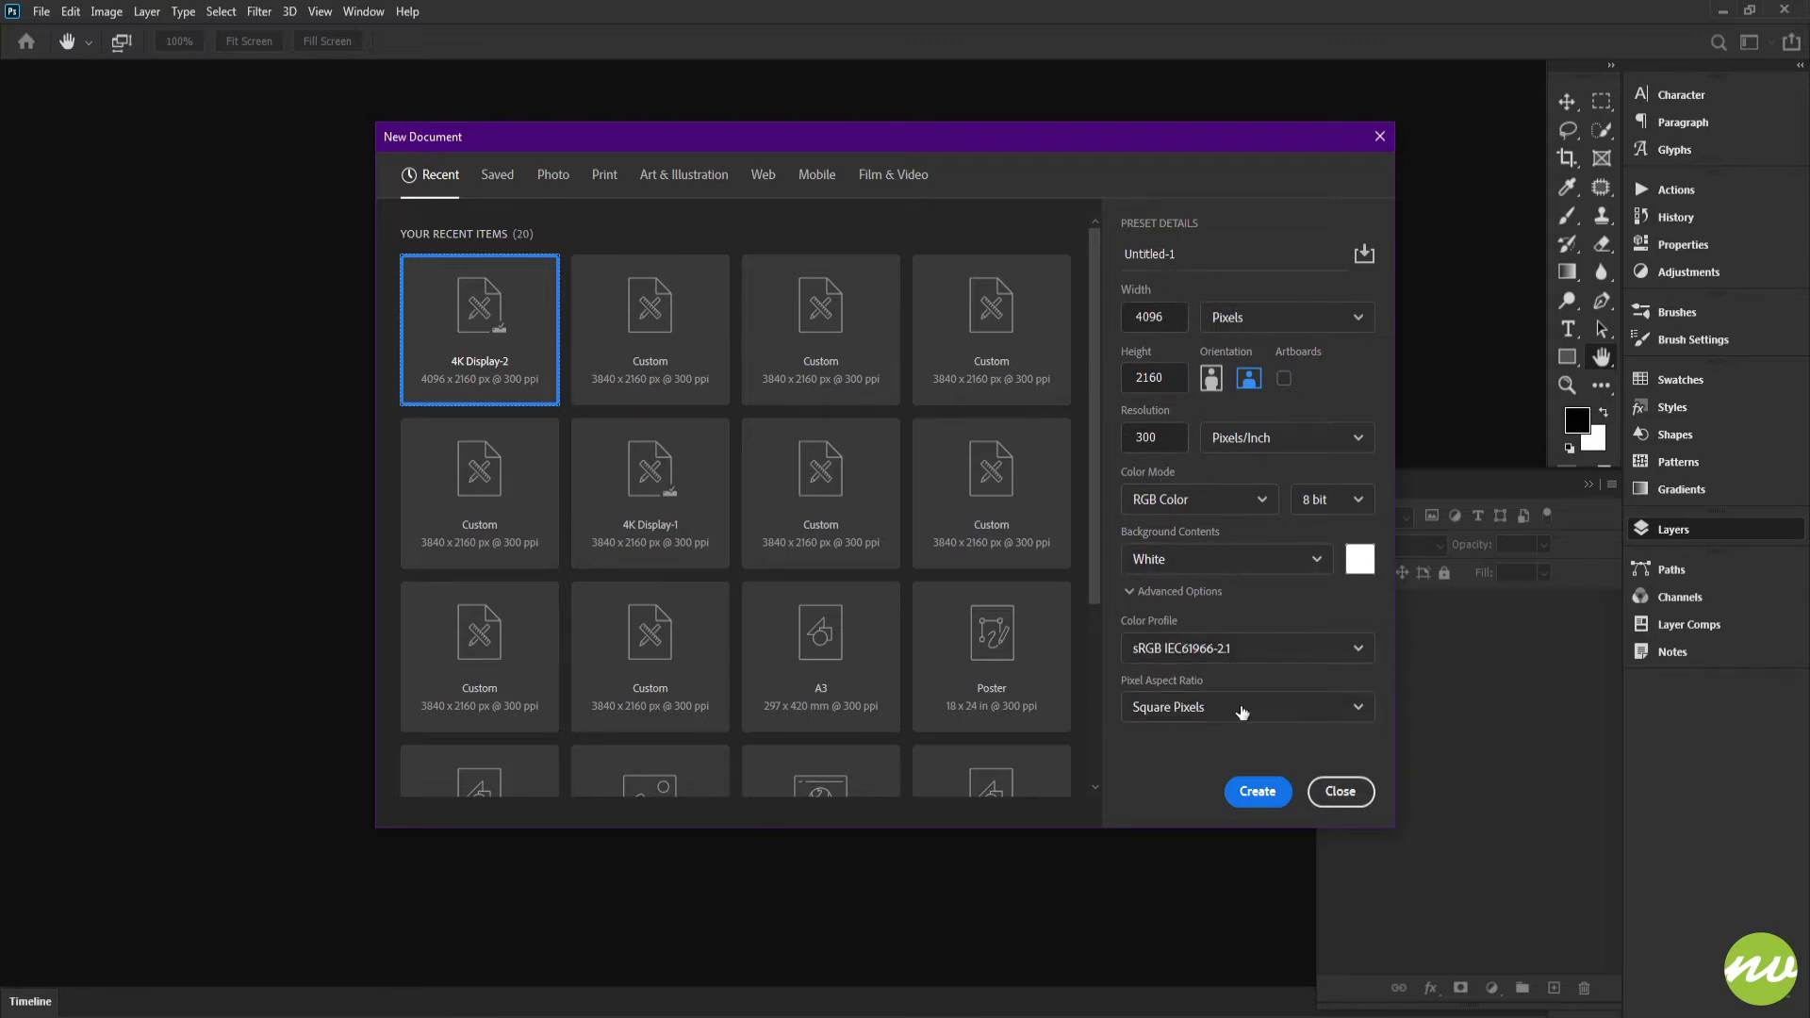
pyautogui.click(1188, 251)
pyautogui.write('MyFirstSmartOject')
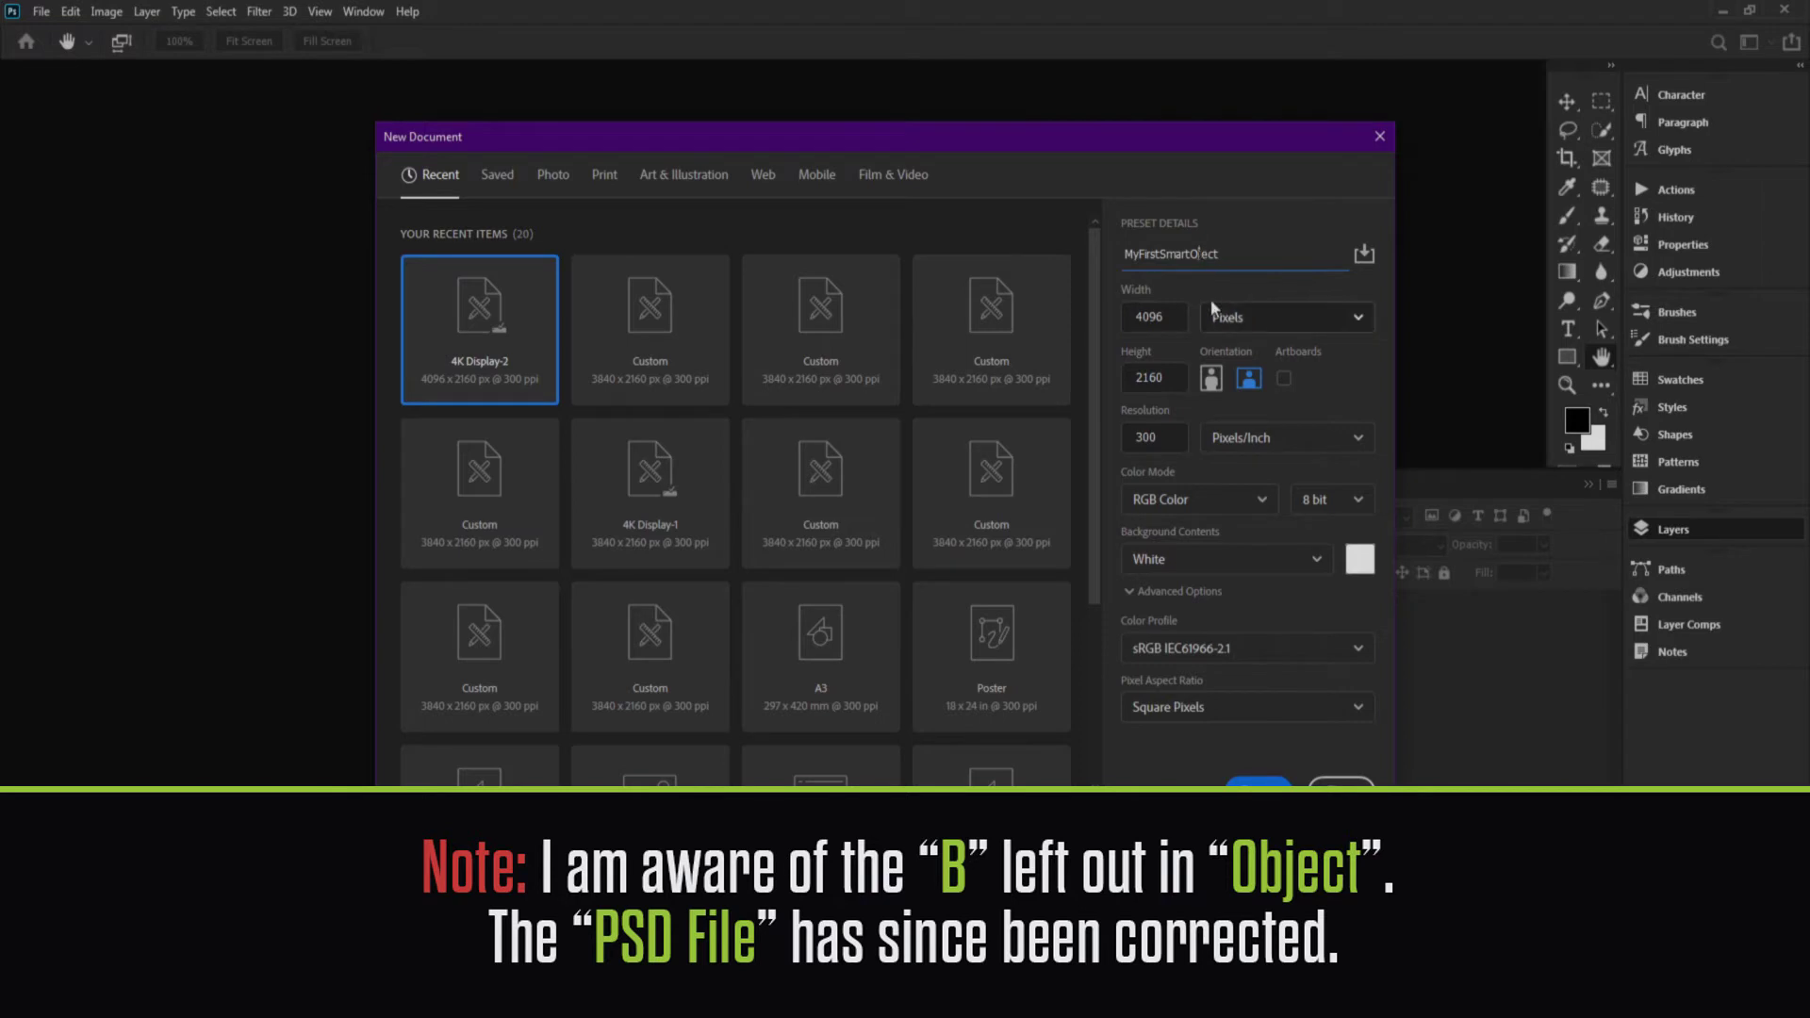
pyautogui.click(1254, 792)
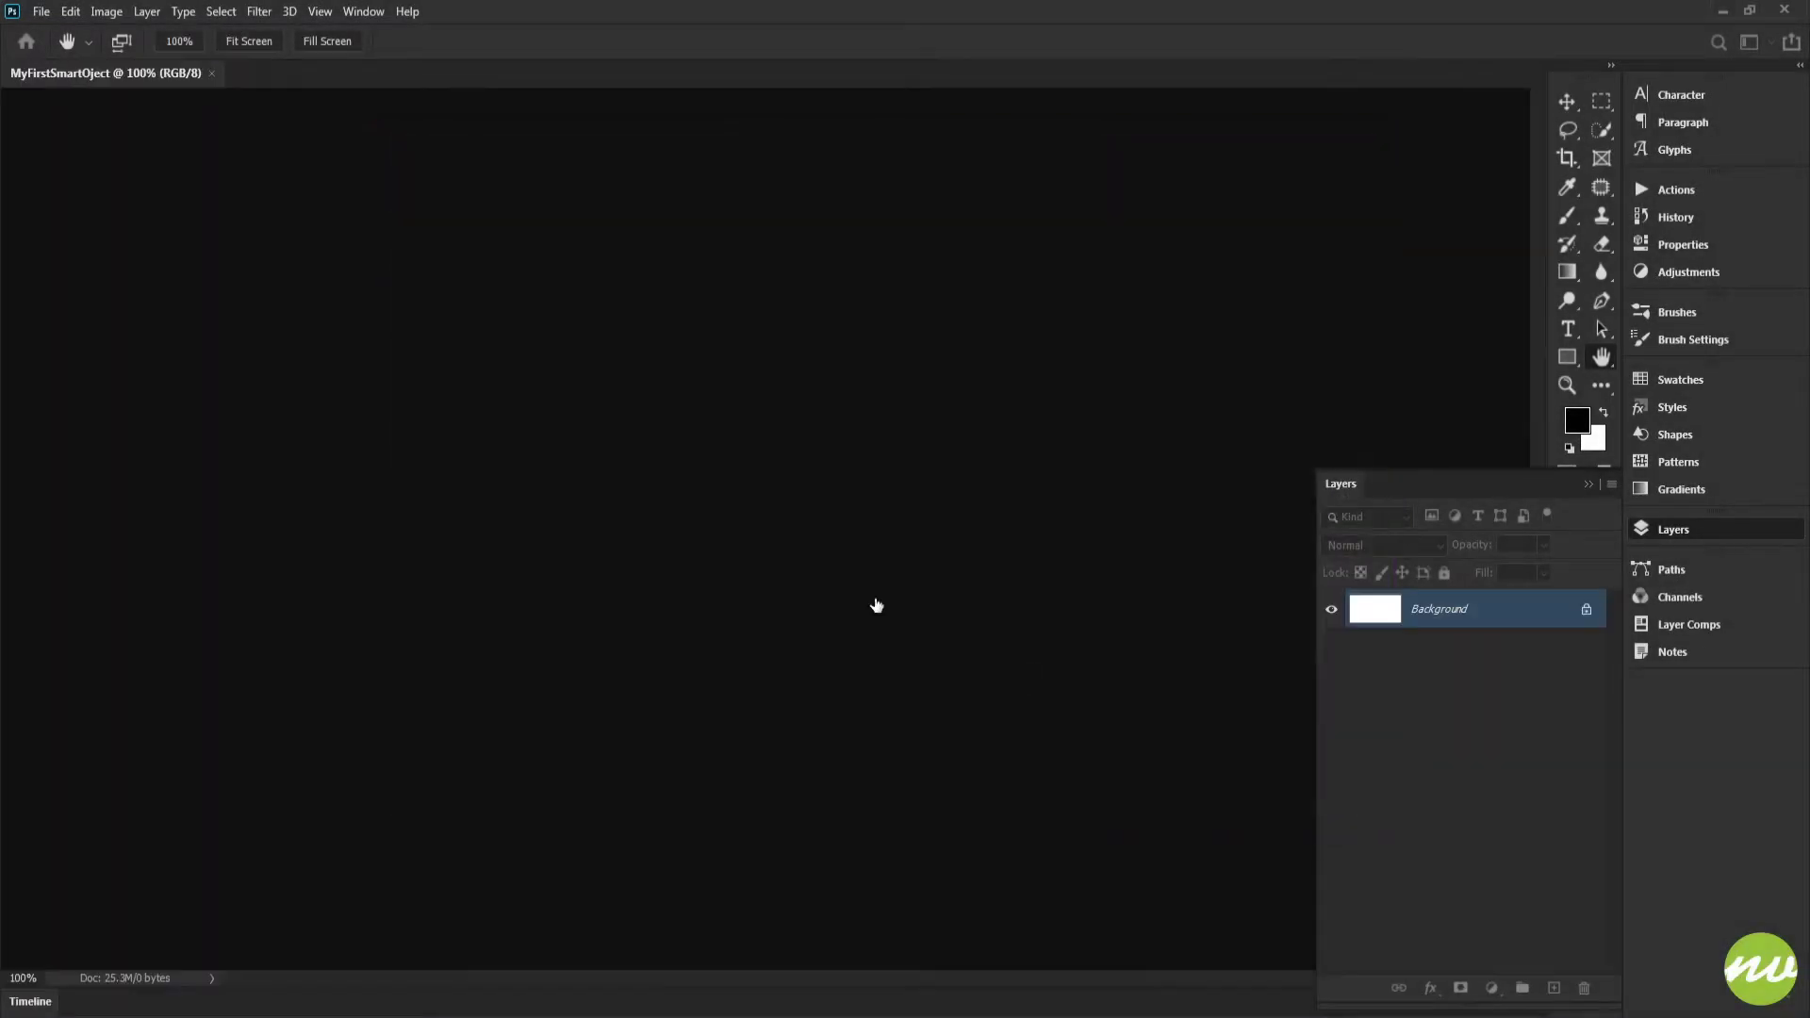
pyautogui.click(250, 43)
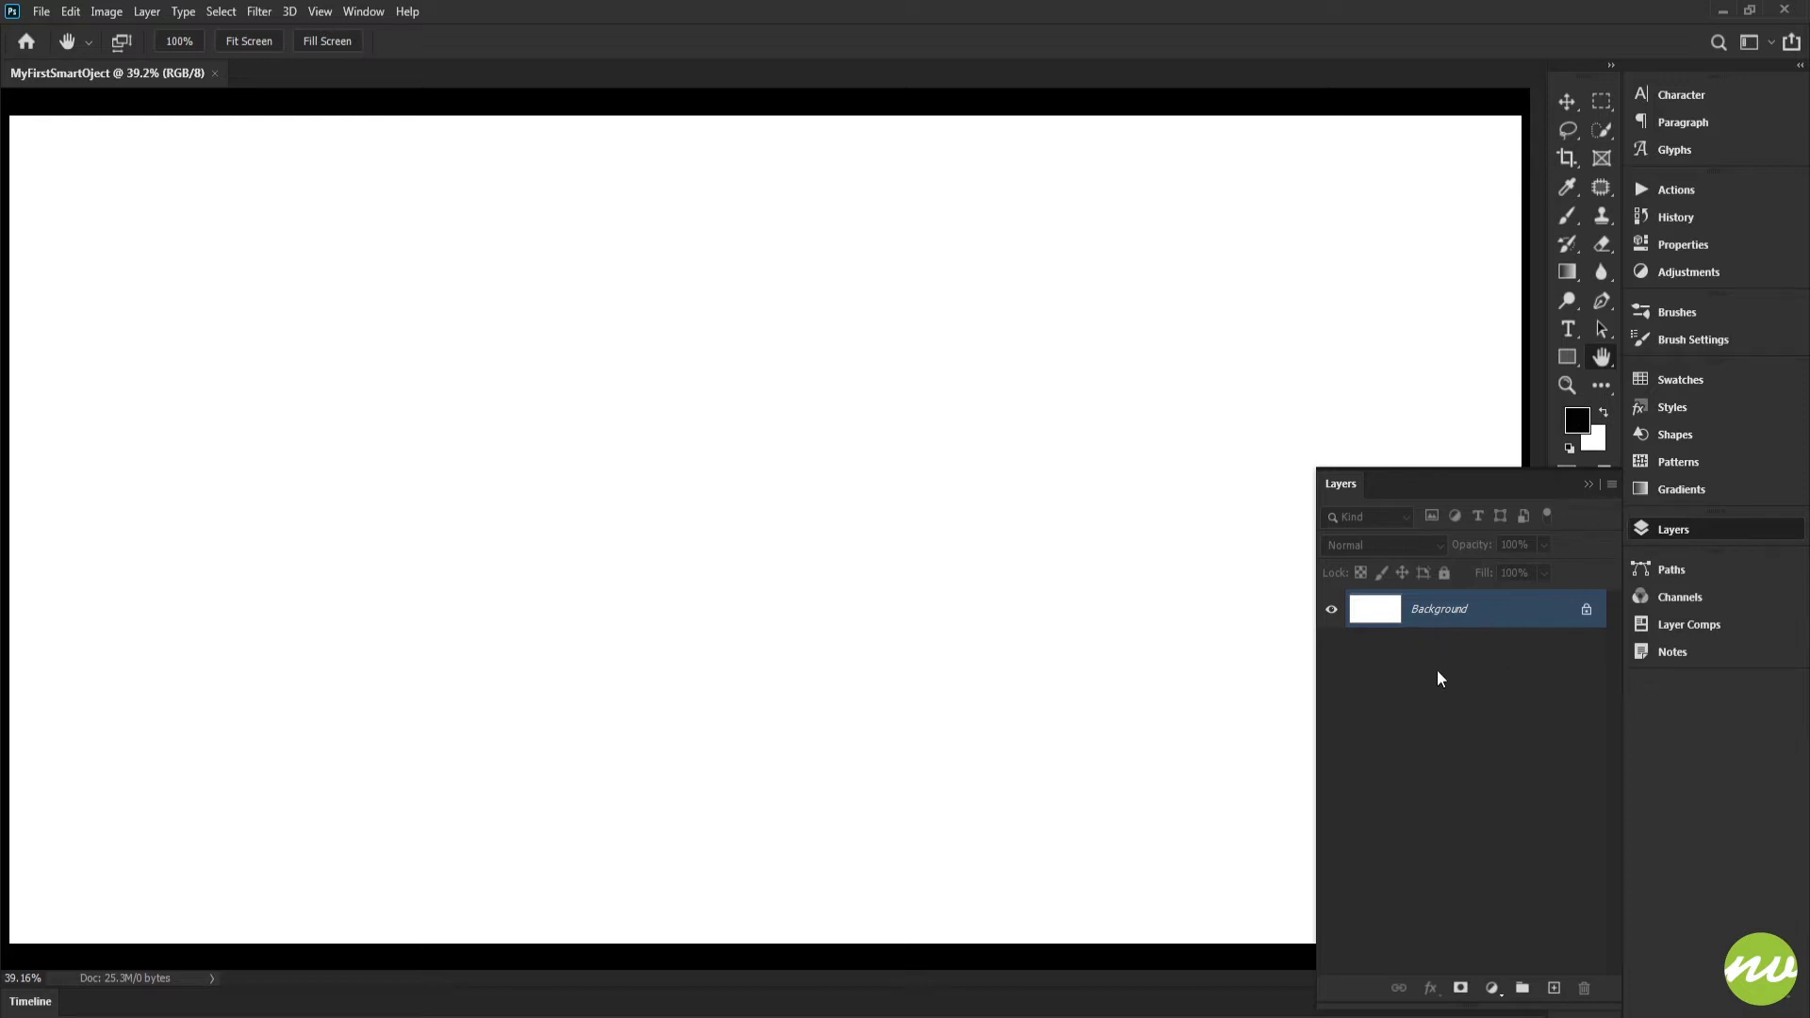
# Set the layer thumbnail size to medium in the Layers panel options
pyautogui.click(1613, 485)
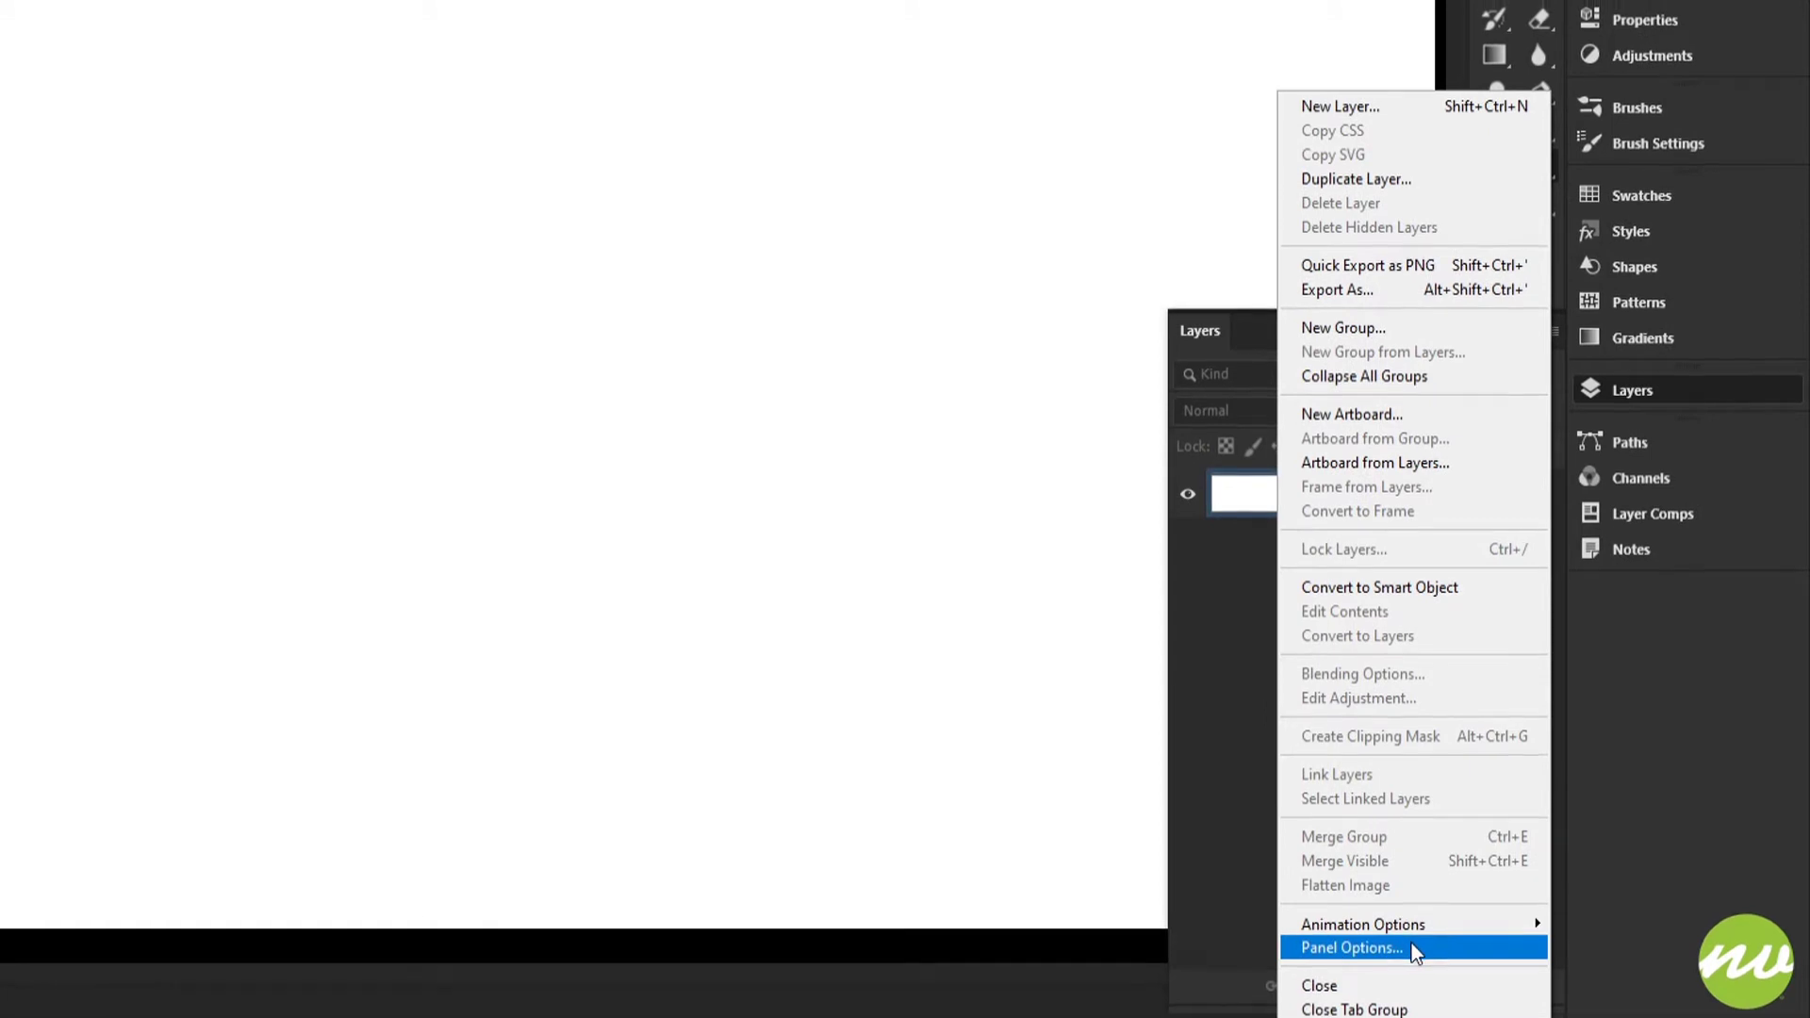
pyautogui.click(1386, 944)
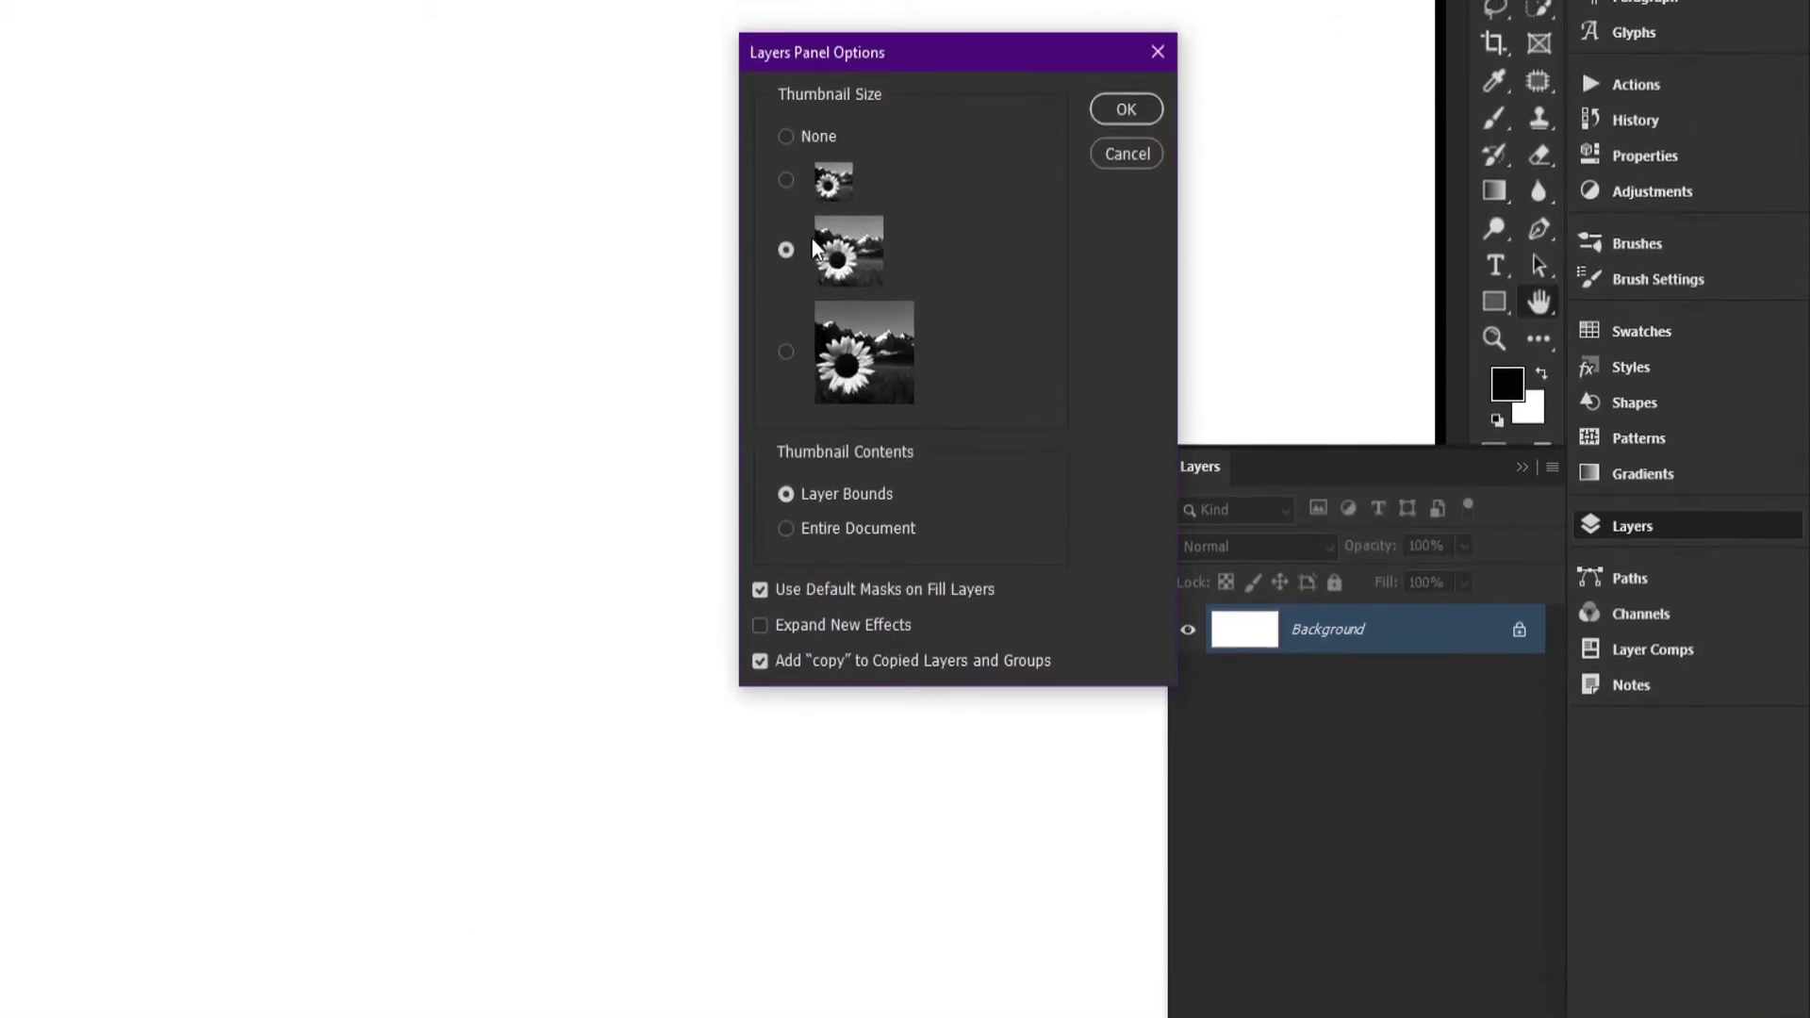
pyautogui.click(858, 341)
pyautogui.click(844, 253)
pyautogui.click(1128, 109)
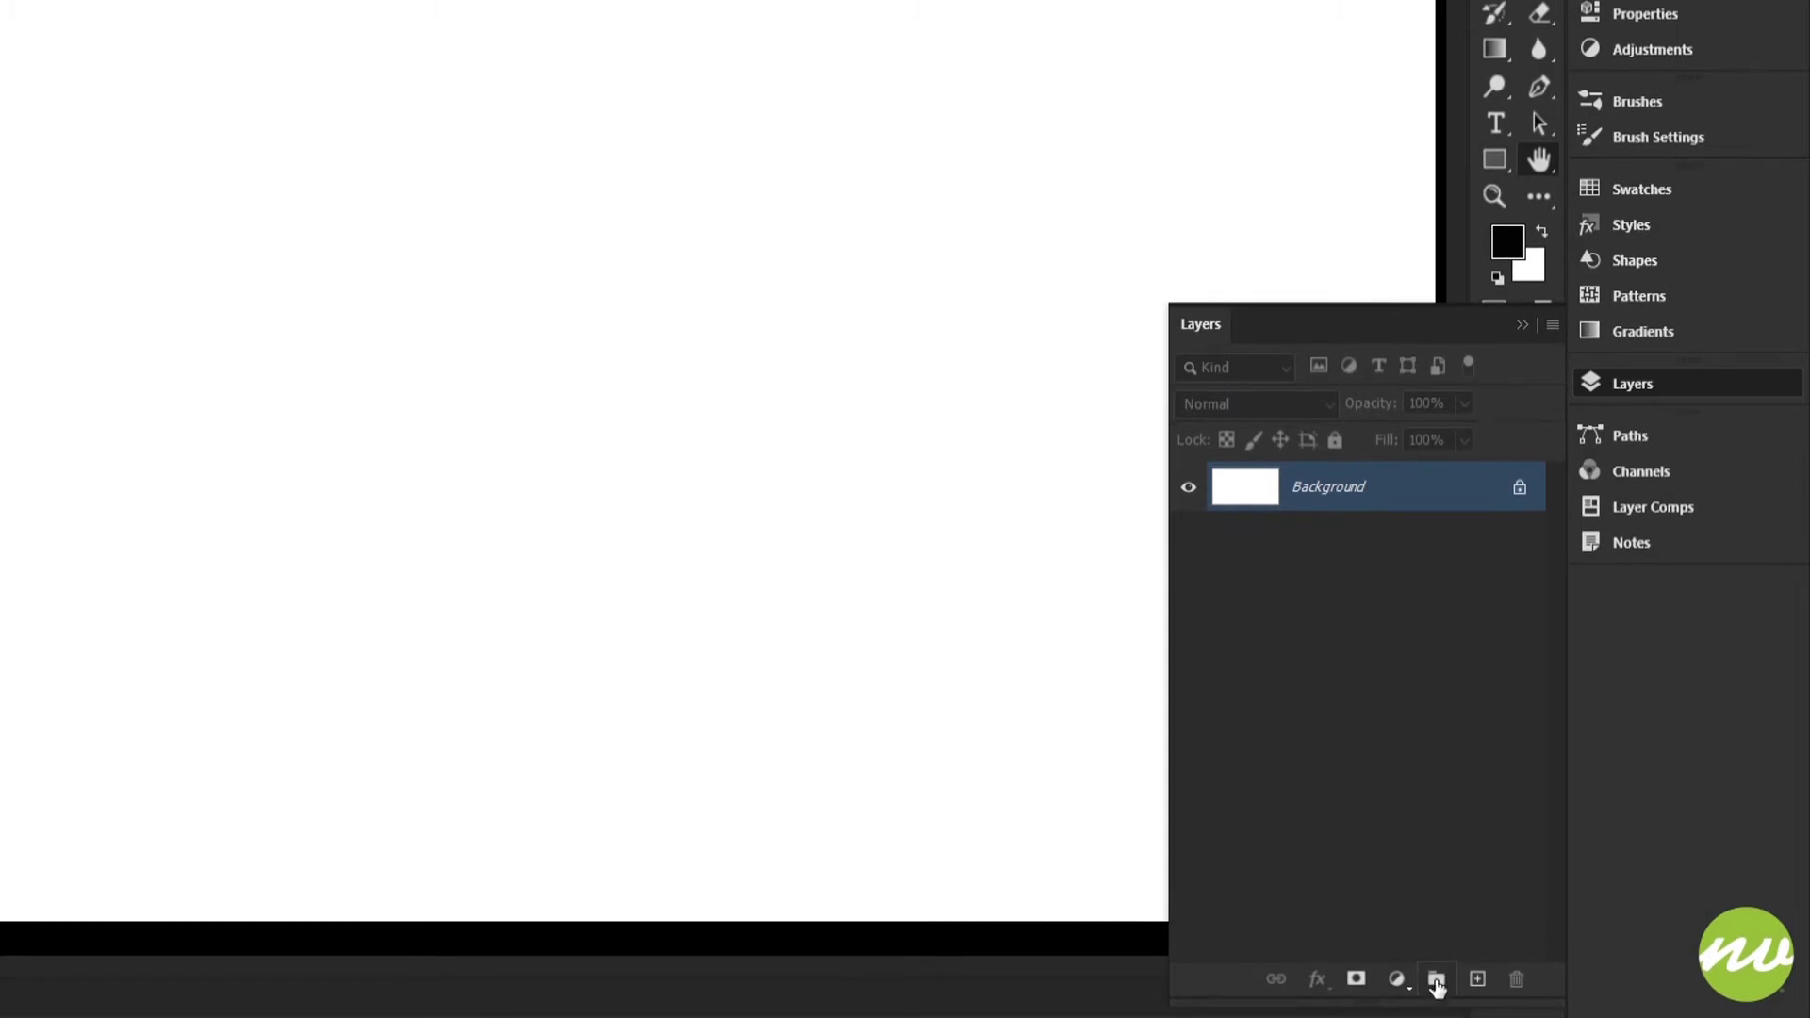
# Create a new layer group named Text Effect
pyautogui.keyDown('alt'); pyautogui.click(1436, 982); pyautogui.keyUp('alt')
pyautogui.write('Text Effect')
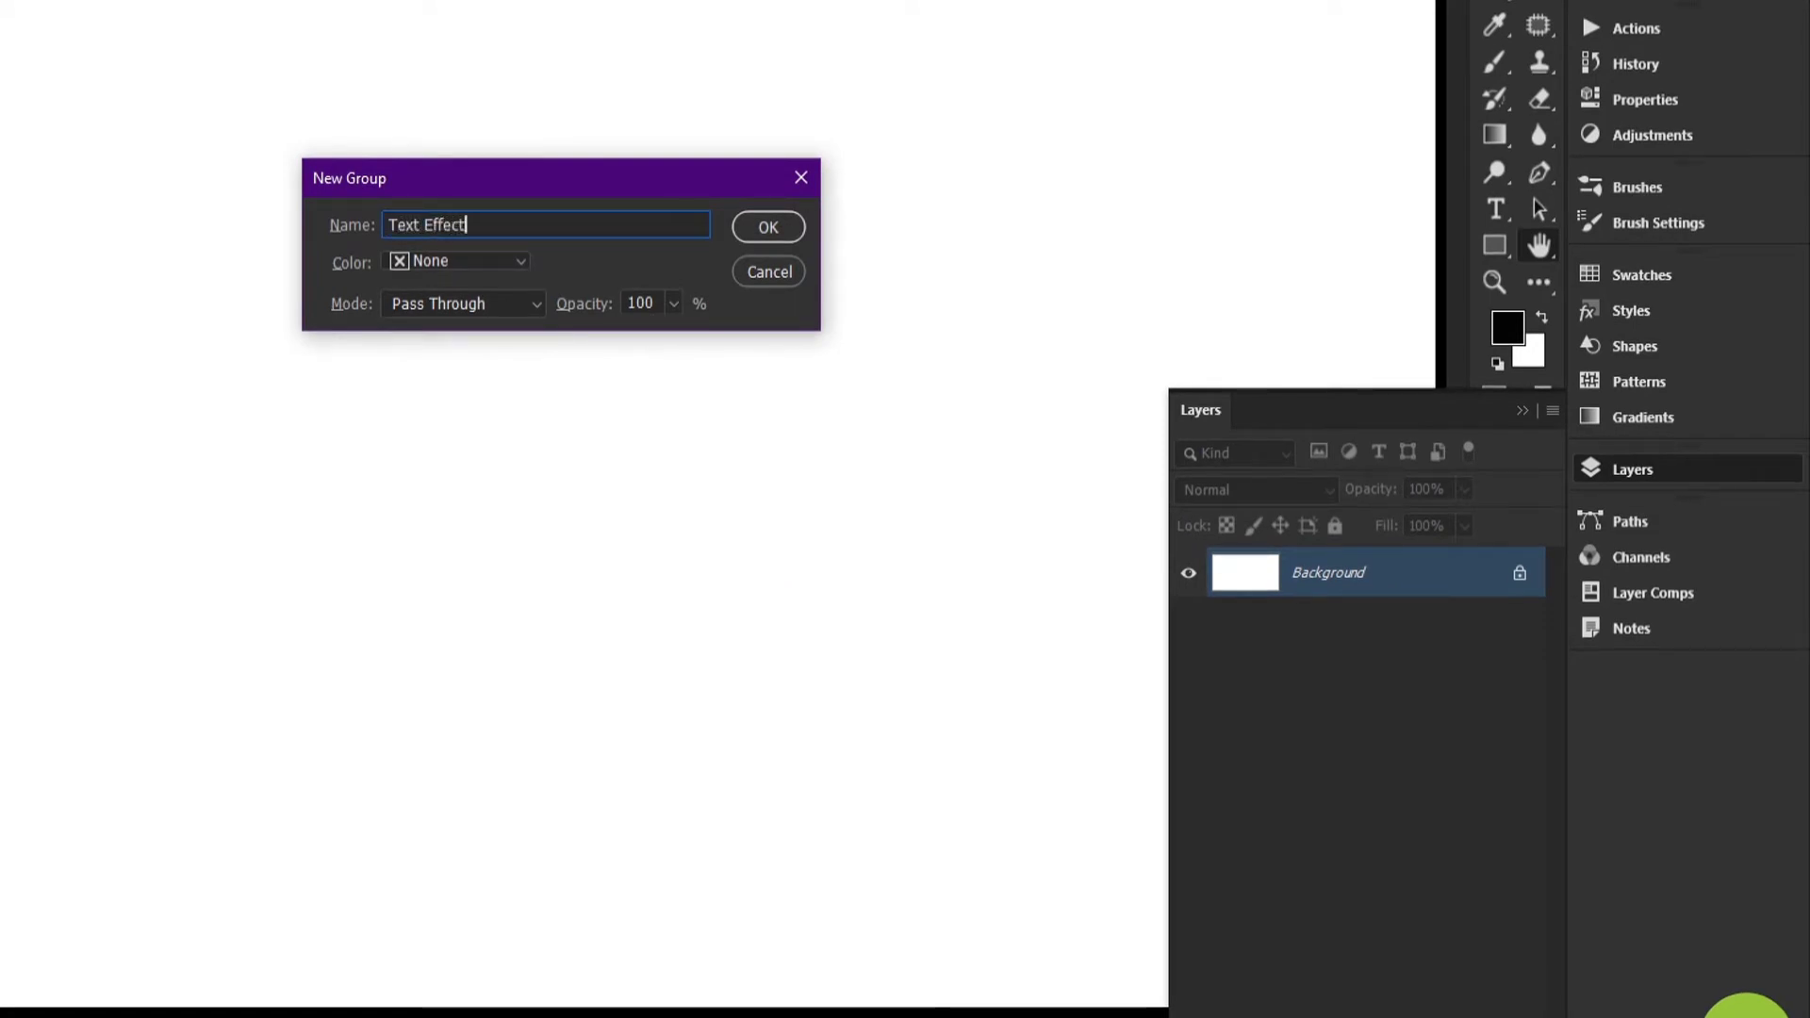
pyautogui.press('Return')
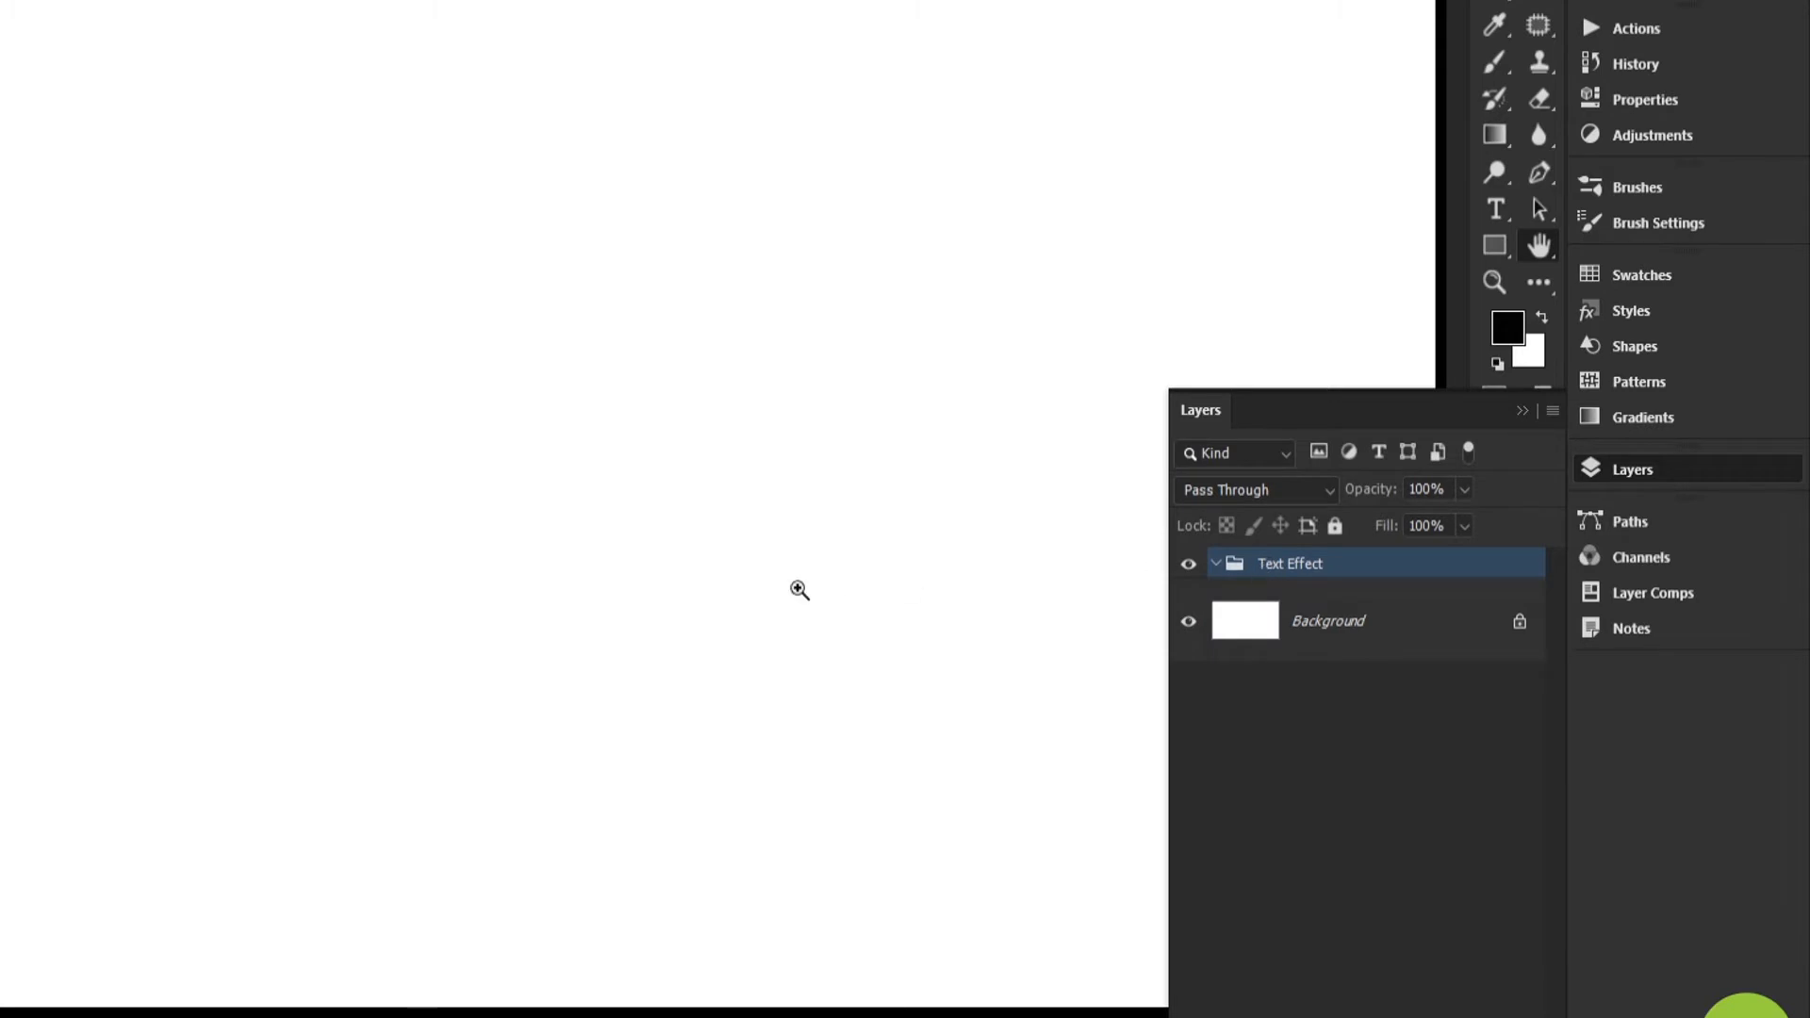
# Duplicate the Text Effect group four times, nesting each copy inside the previous one
pyautogui.hotkey('ctrl', 'j')
pyautogui.hotkey('ctrl', 'j')
pyautogui.hotkey('ctrl', 'j')
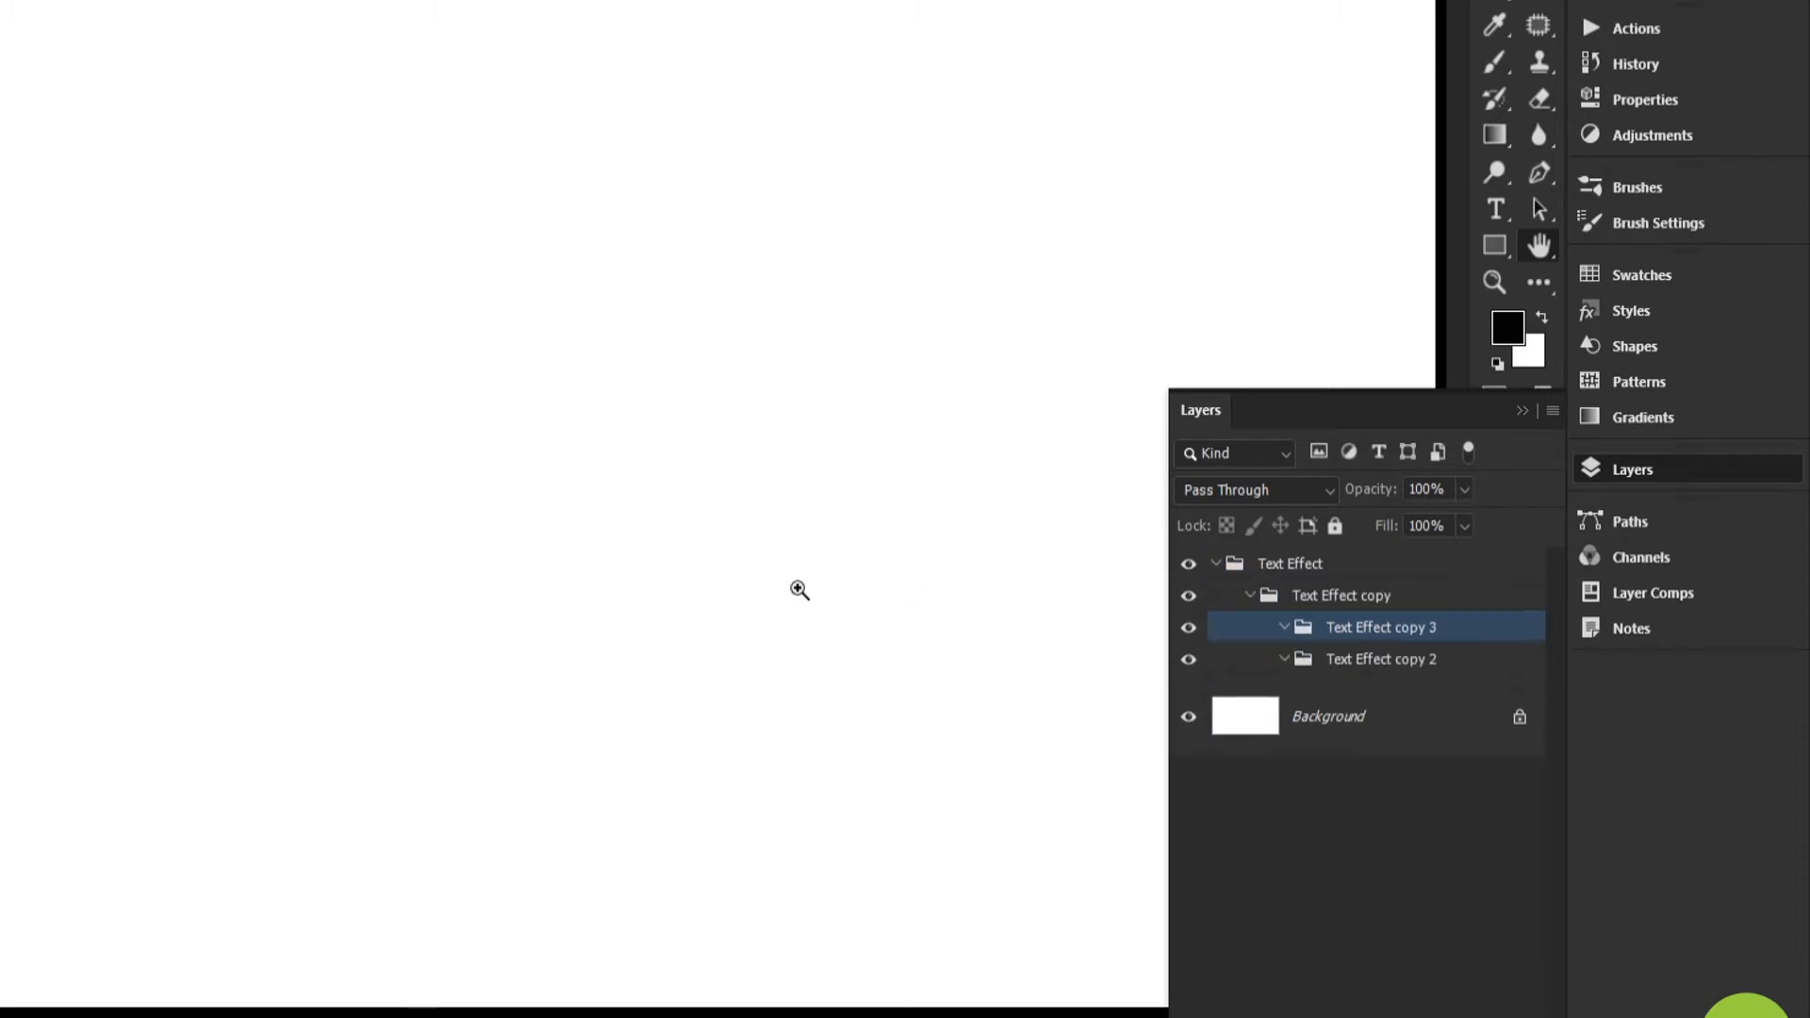
pyautogui.hotkey('ctrl', '[')
pyautogui.hotkey('ctrl', 'j')
pyautogui.hotkey('ctrl', '[')
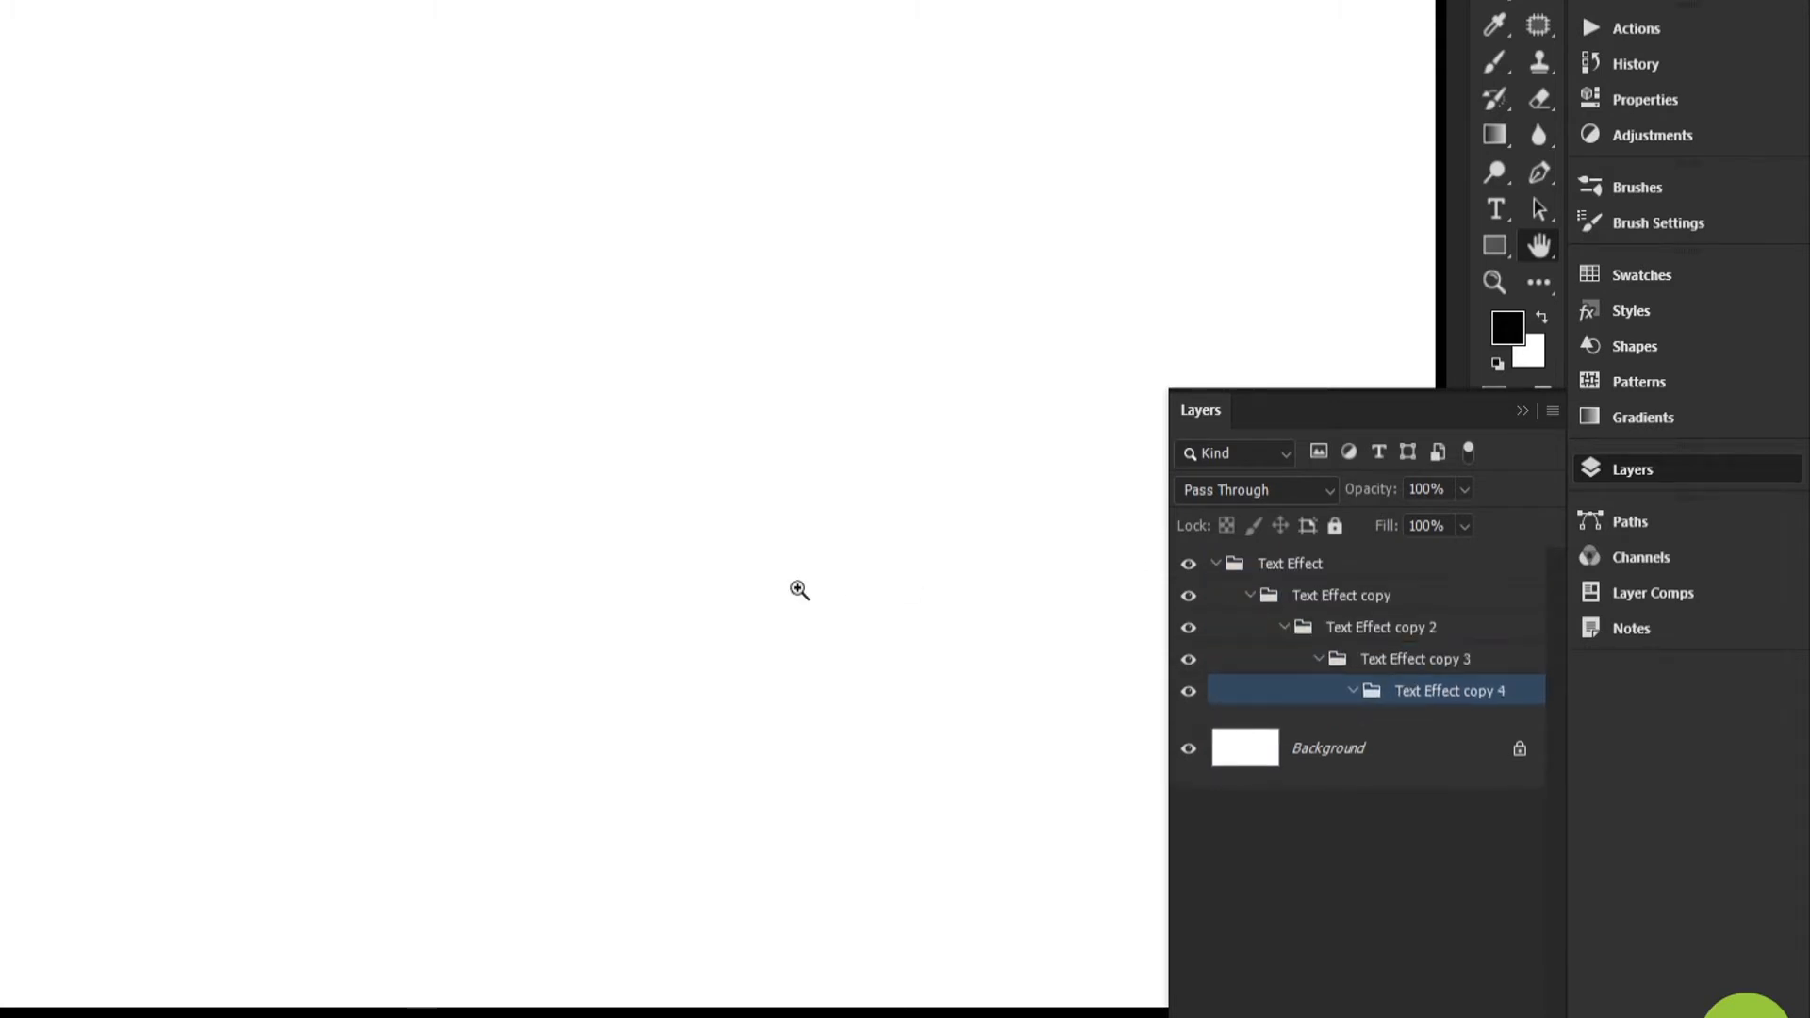
# Unnest the four group copies so they all sit at the same level directly inside Text Effect
pyautogui.click(1330, 597)
pyautogui.click(1368, 629)
pyautogui.keyDown('shift'); pyautogui.click(1393, 693); pyautogui.keyUp('shift')
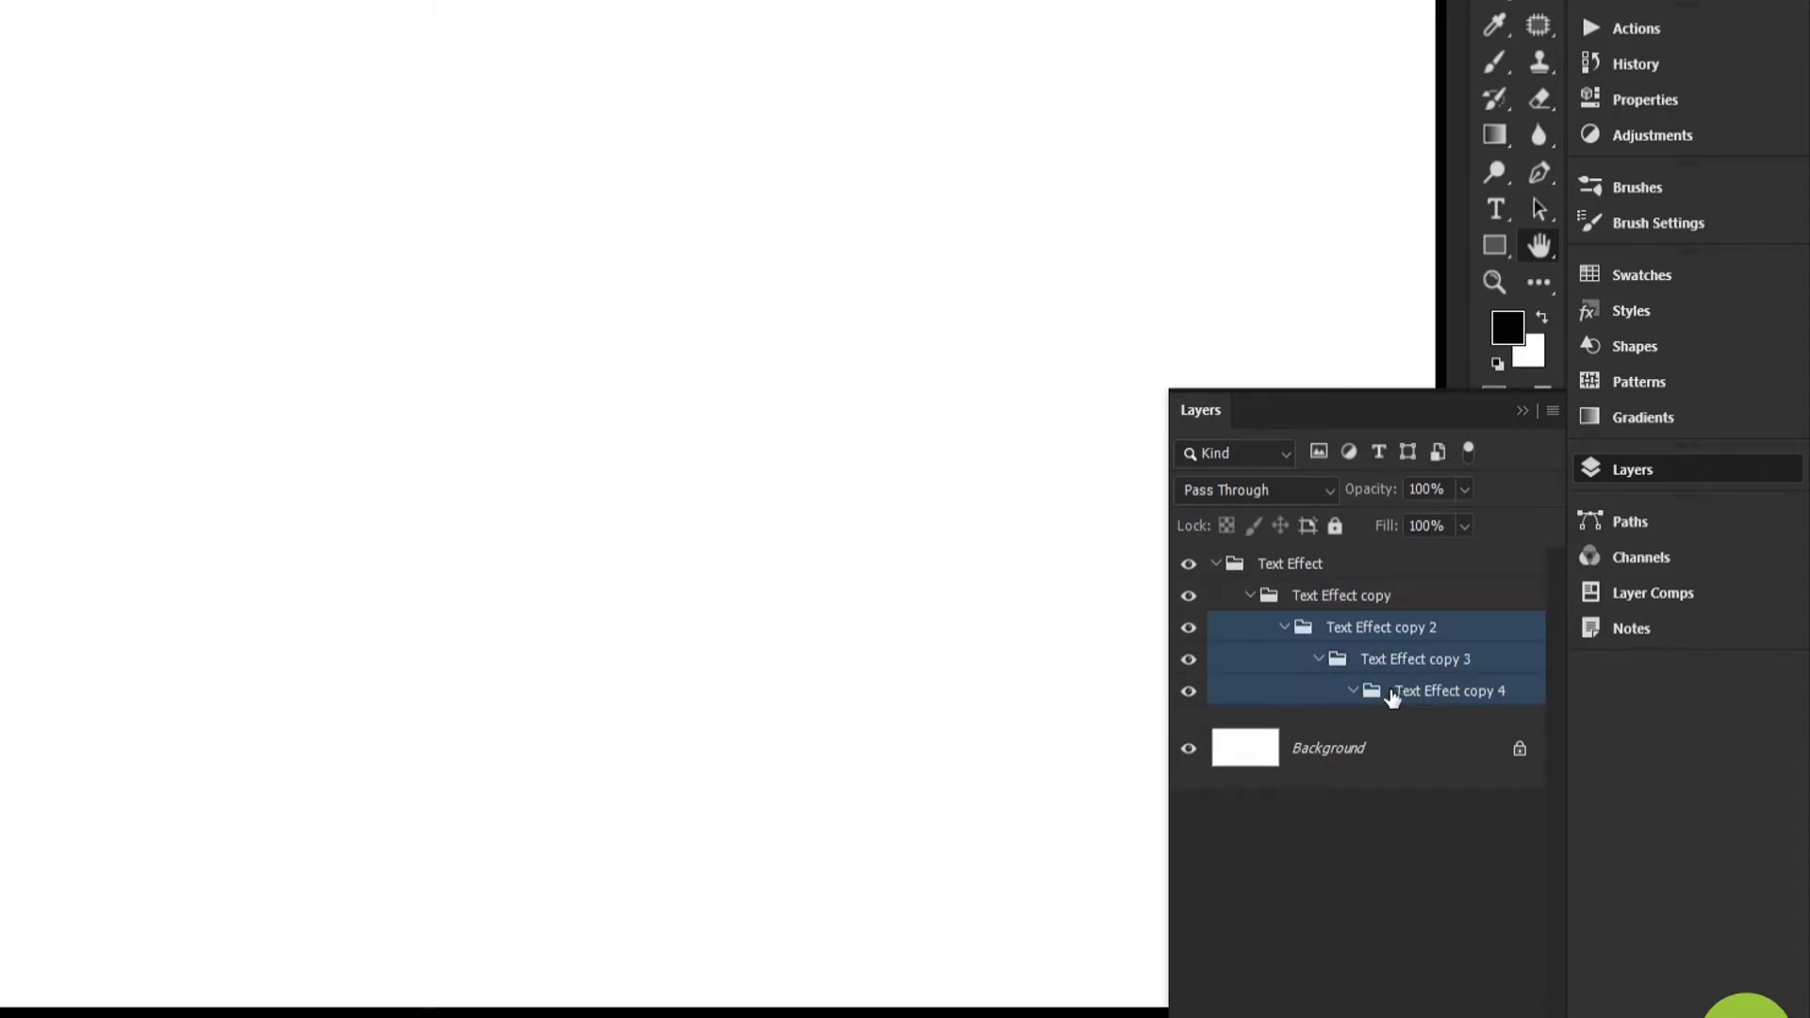
pyautogui.hotkey('ctrl', '[')
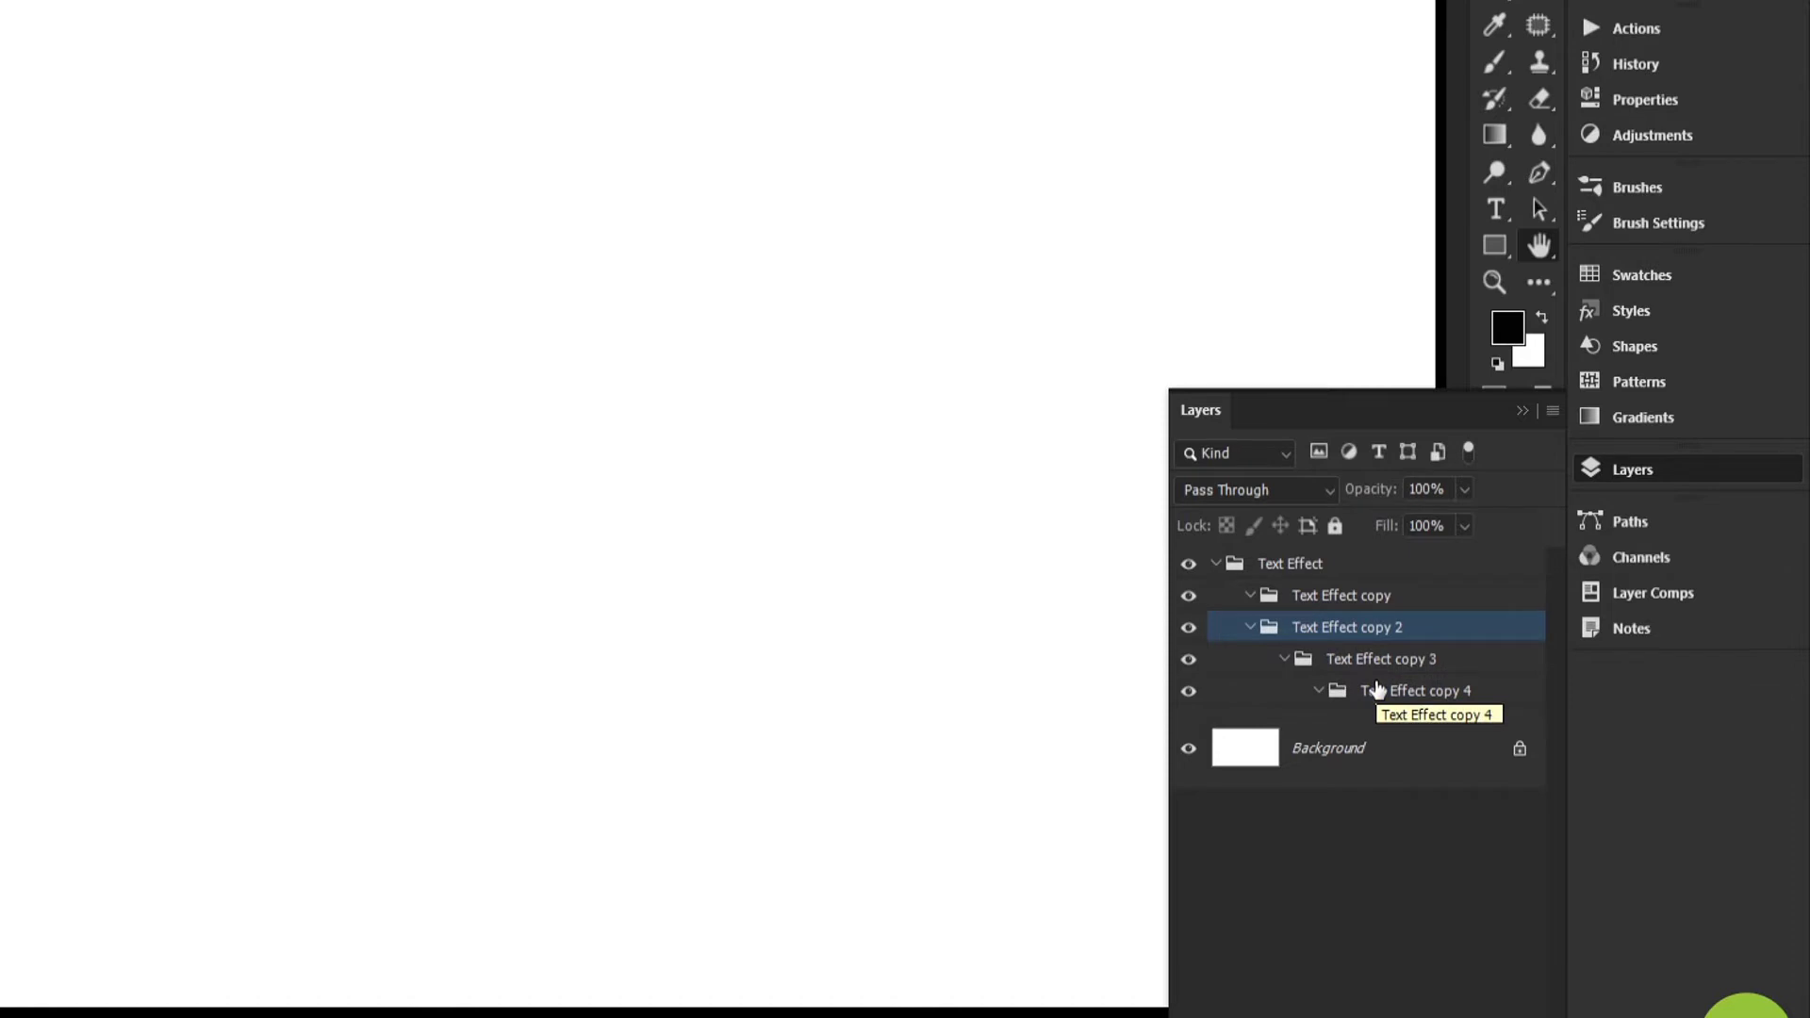
pyautogui.click(1374, 671)
pyautogui.keyDown('shift'); pyautogui.click(1385, 697); pyautogui.keyUp('shift')
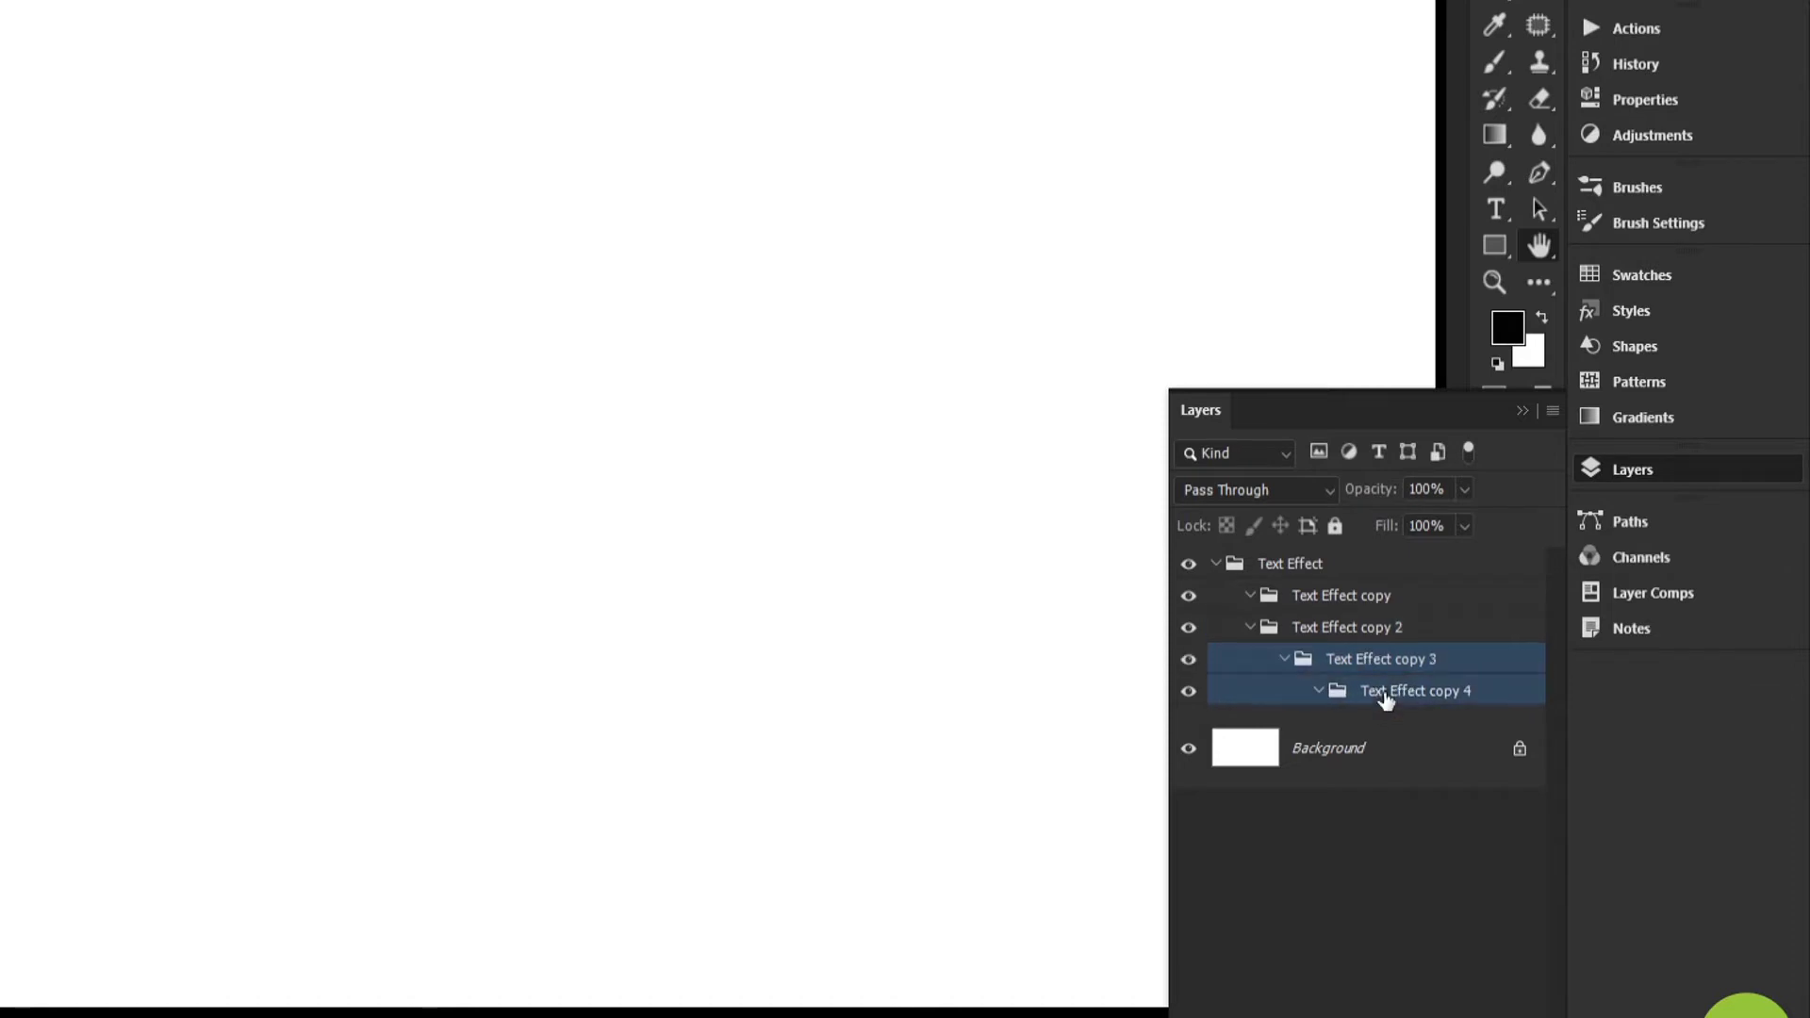
pyautogui.hotkey('ctrl', '[')
pyautogui.click(1381, 697)
pyautogui.hotkey('ctrl', '[')
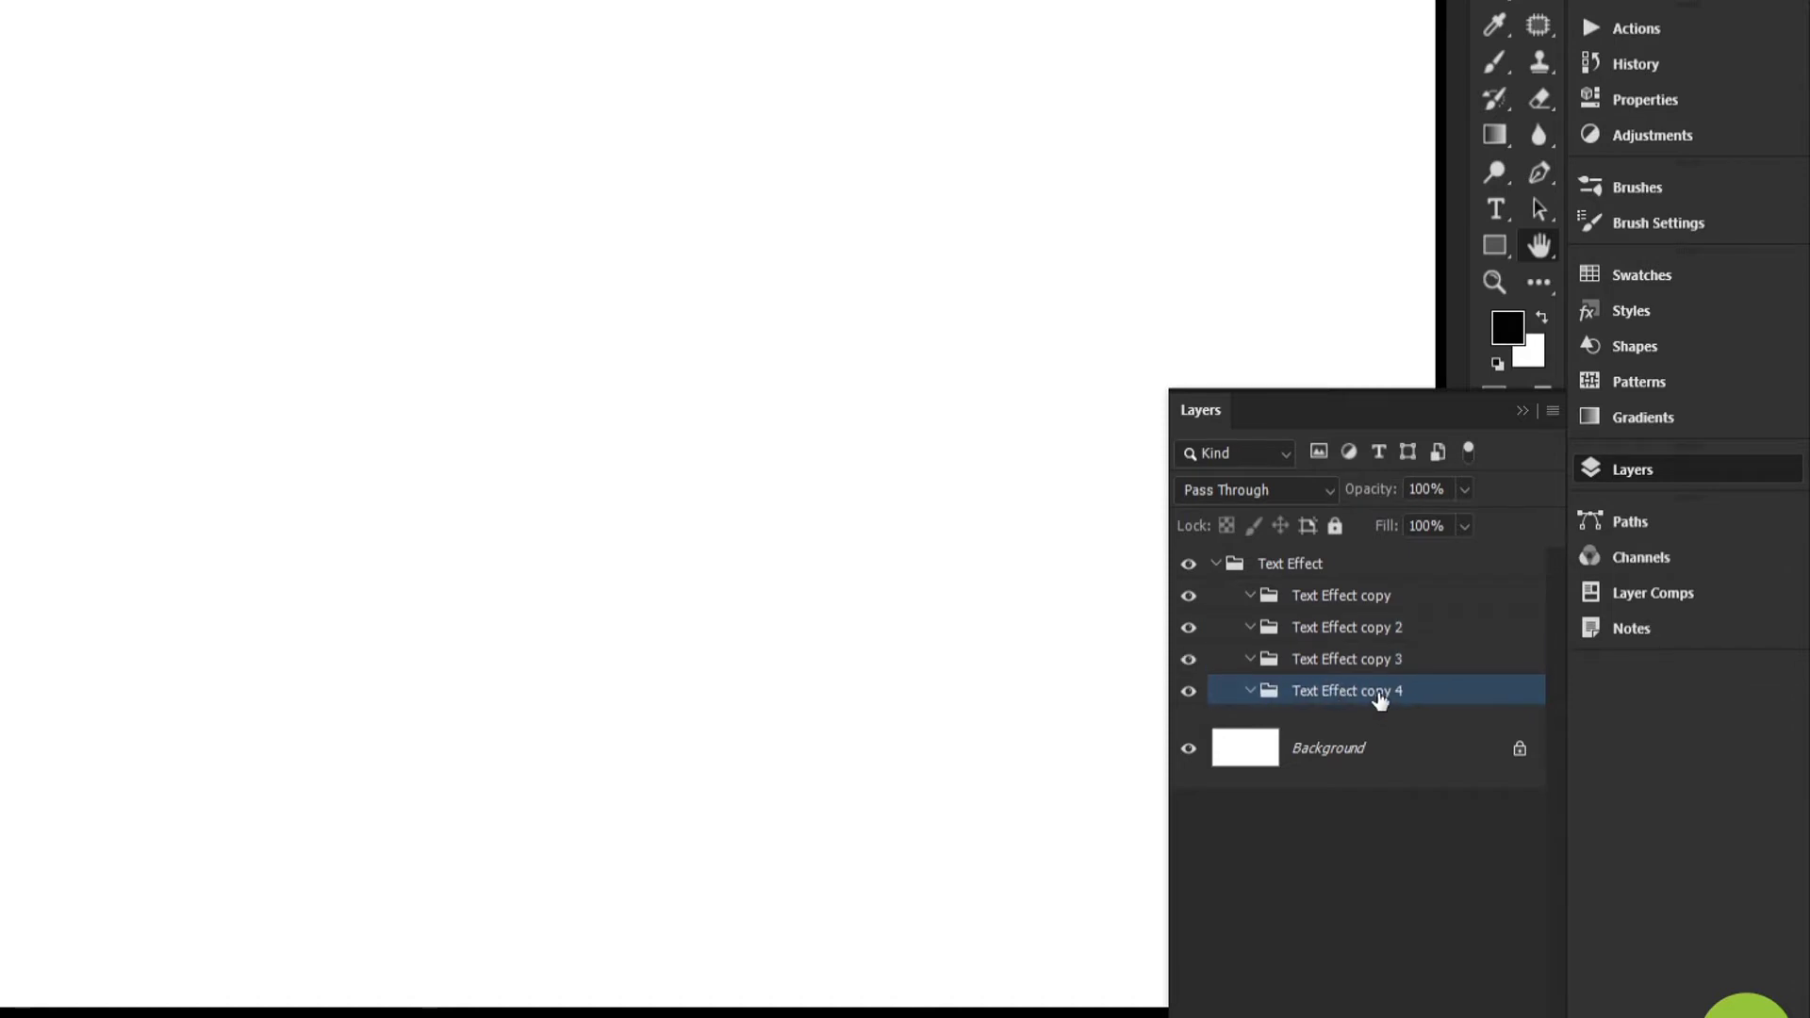
# Rename the first three subgroups of Text Effect to Text, Sides and Shadow, and delete the fourth copy
pyautogui.doubleClick(1337, 597)
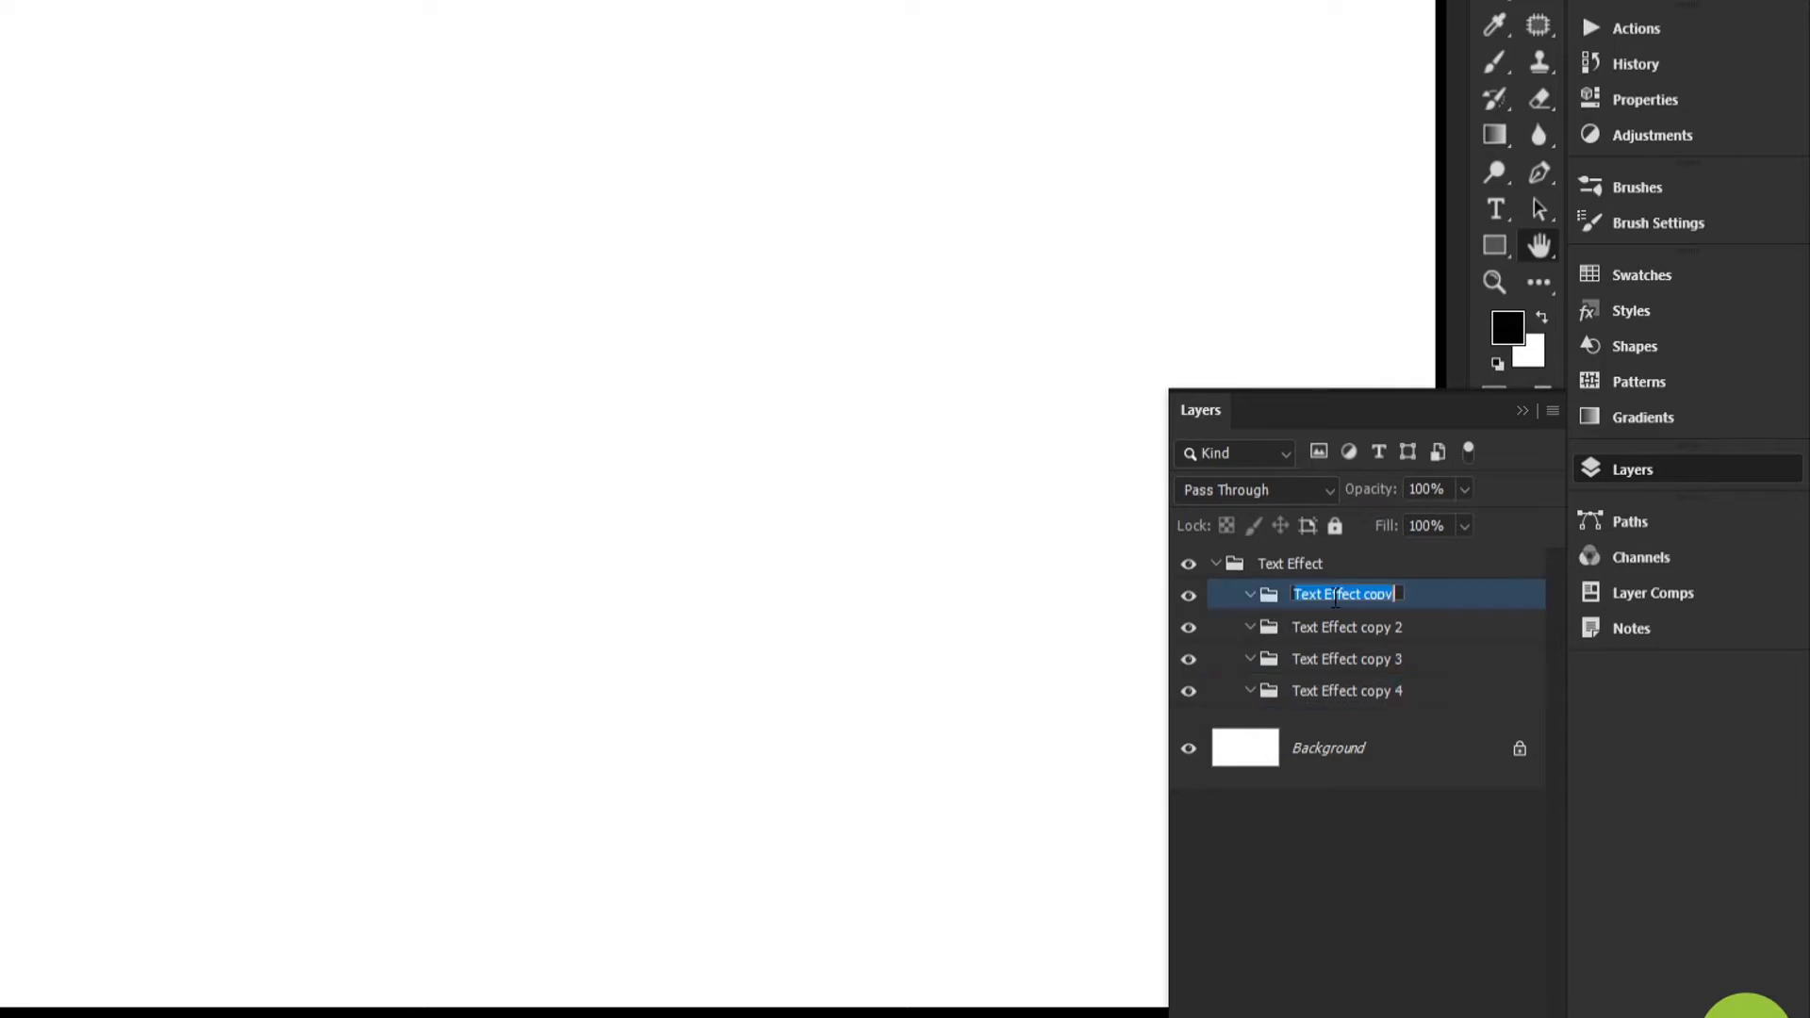
pyautogui.write('Text')
pyautogui.press('Tab')
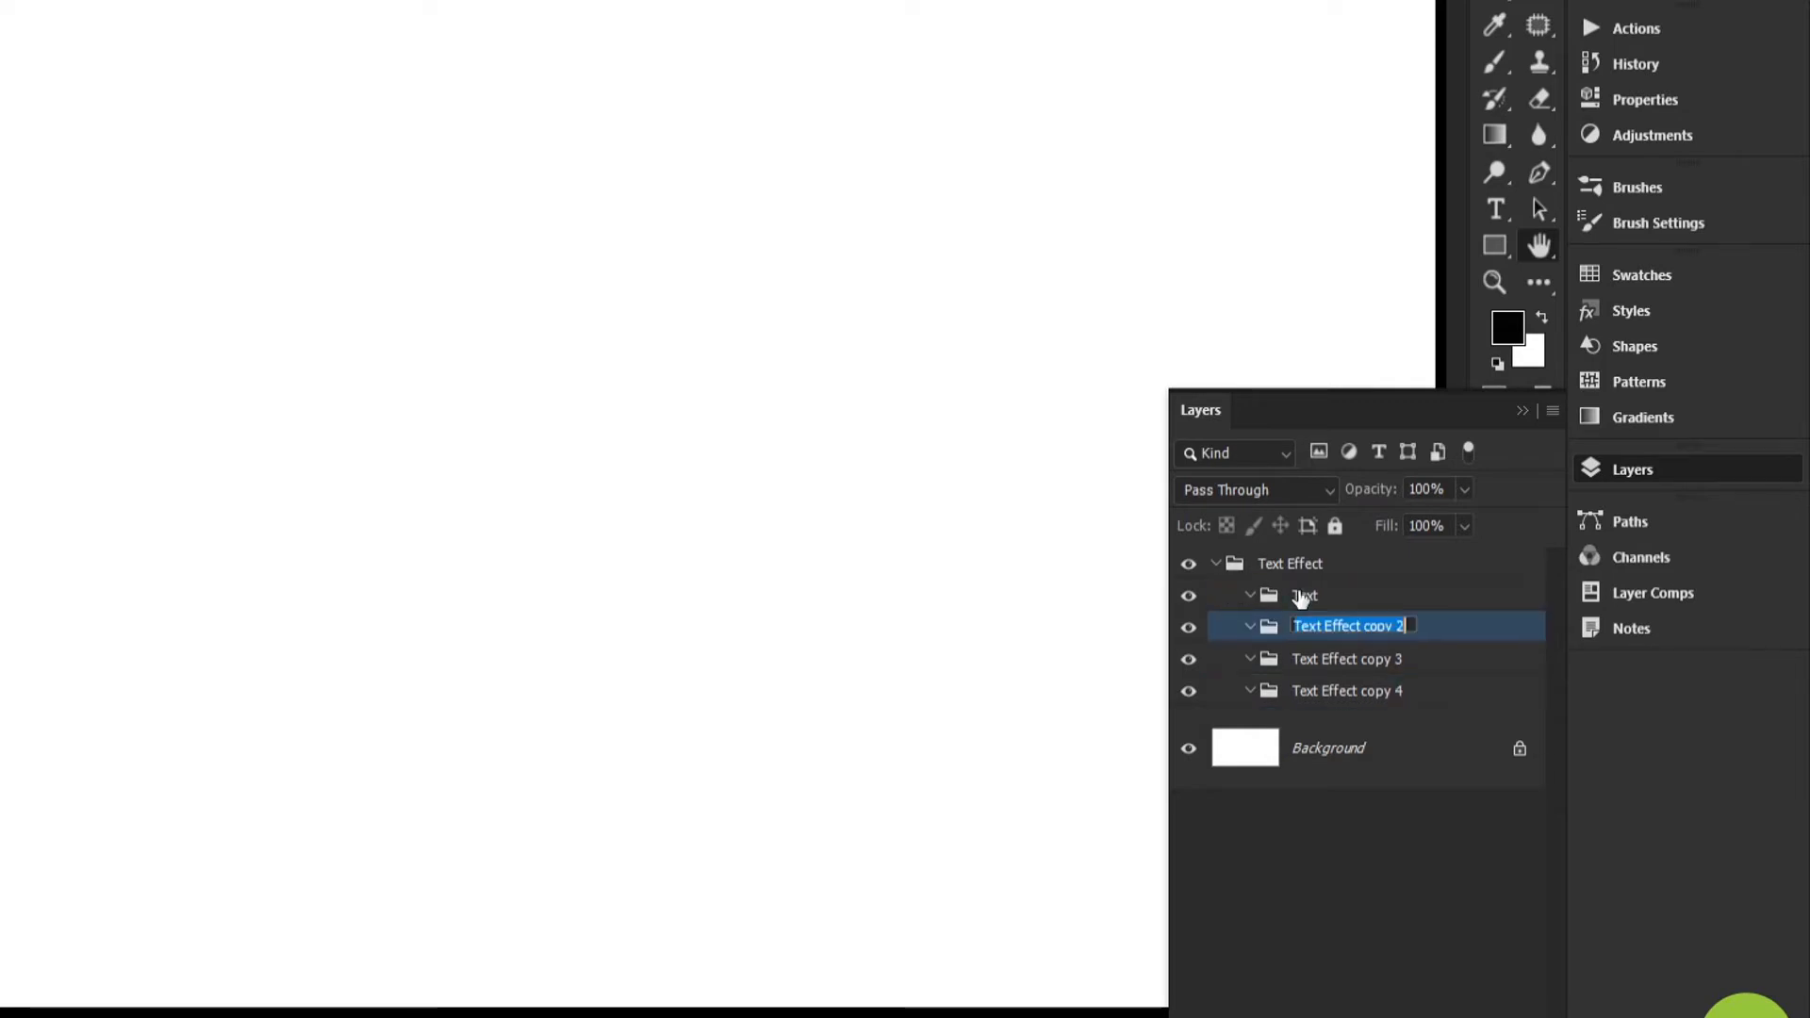
pyautogui.write('Sides')
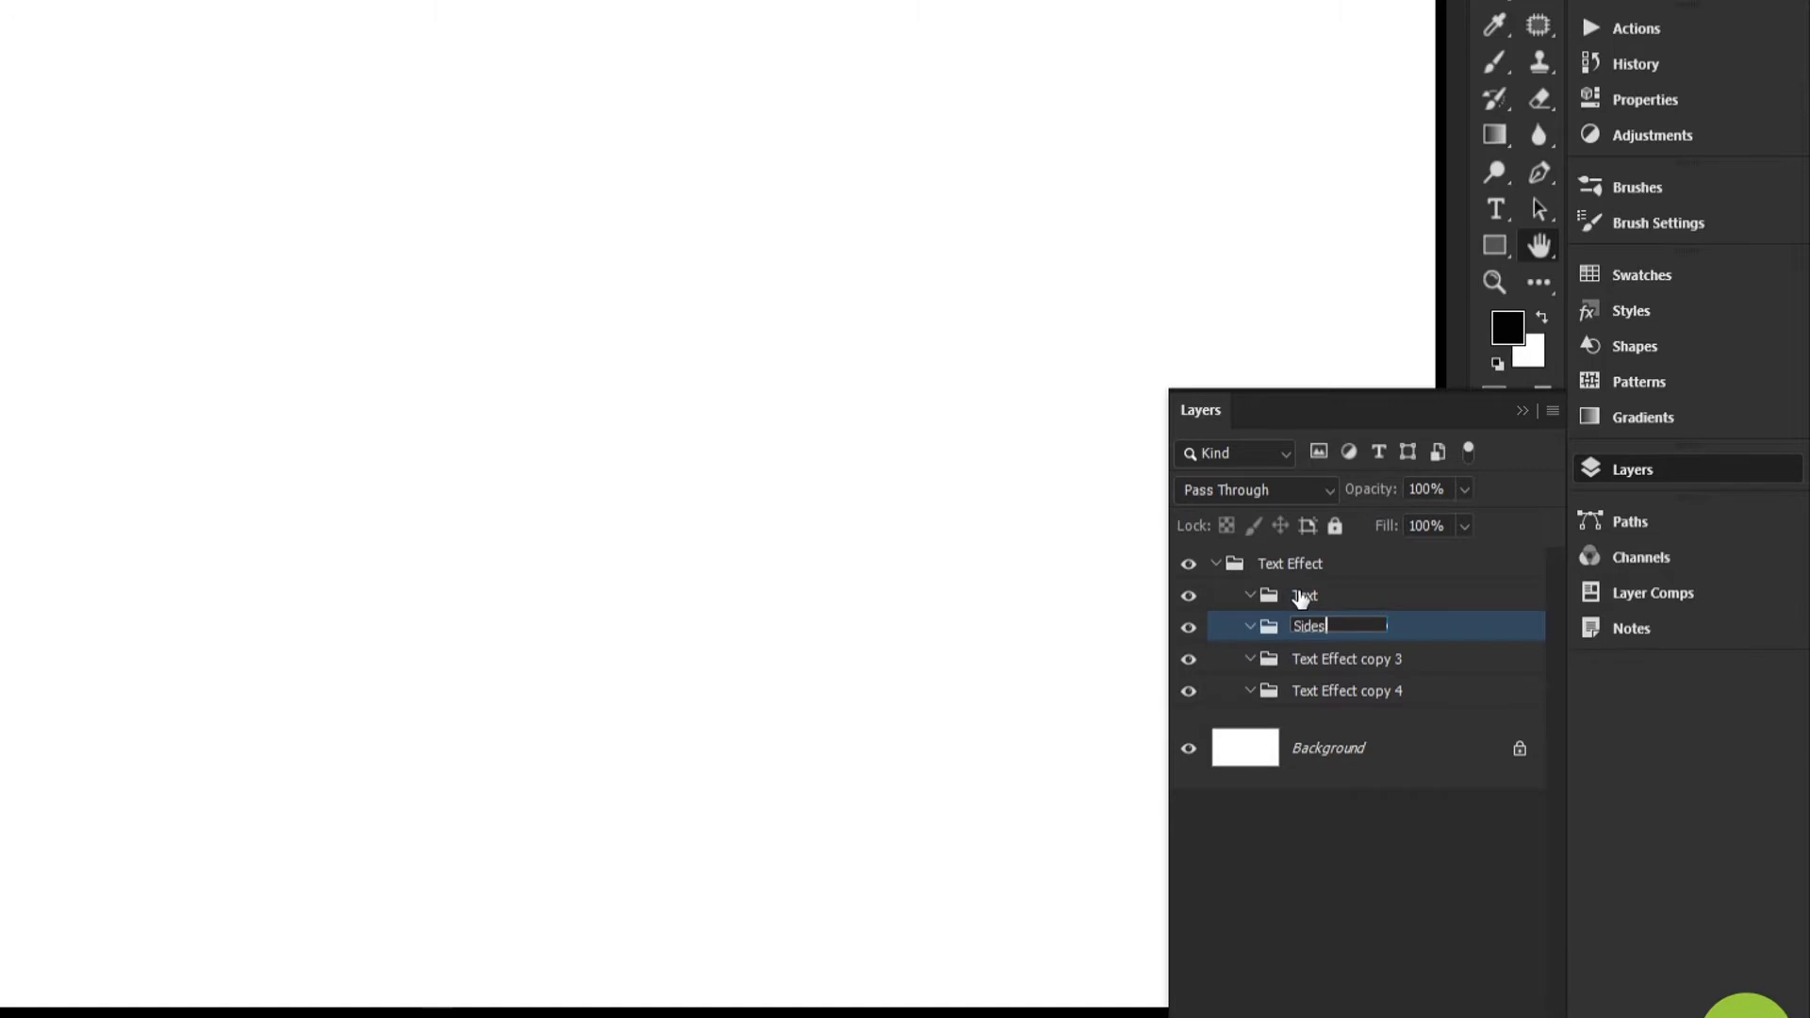
pyautogui.press('Tab')
pyautogui.write('S')
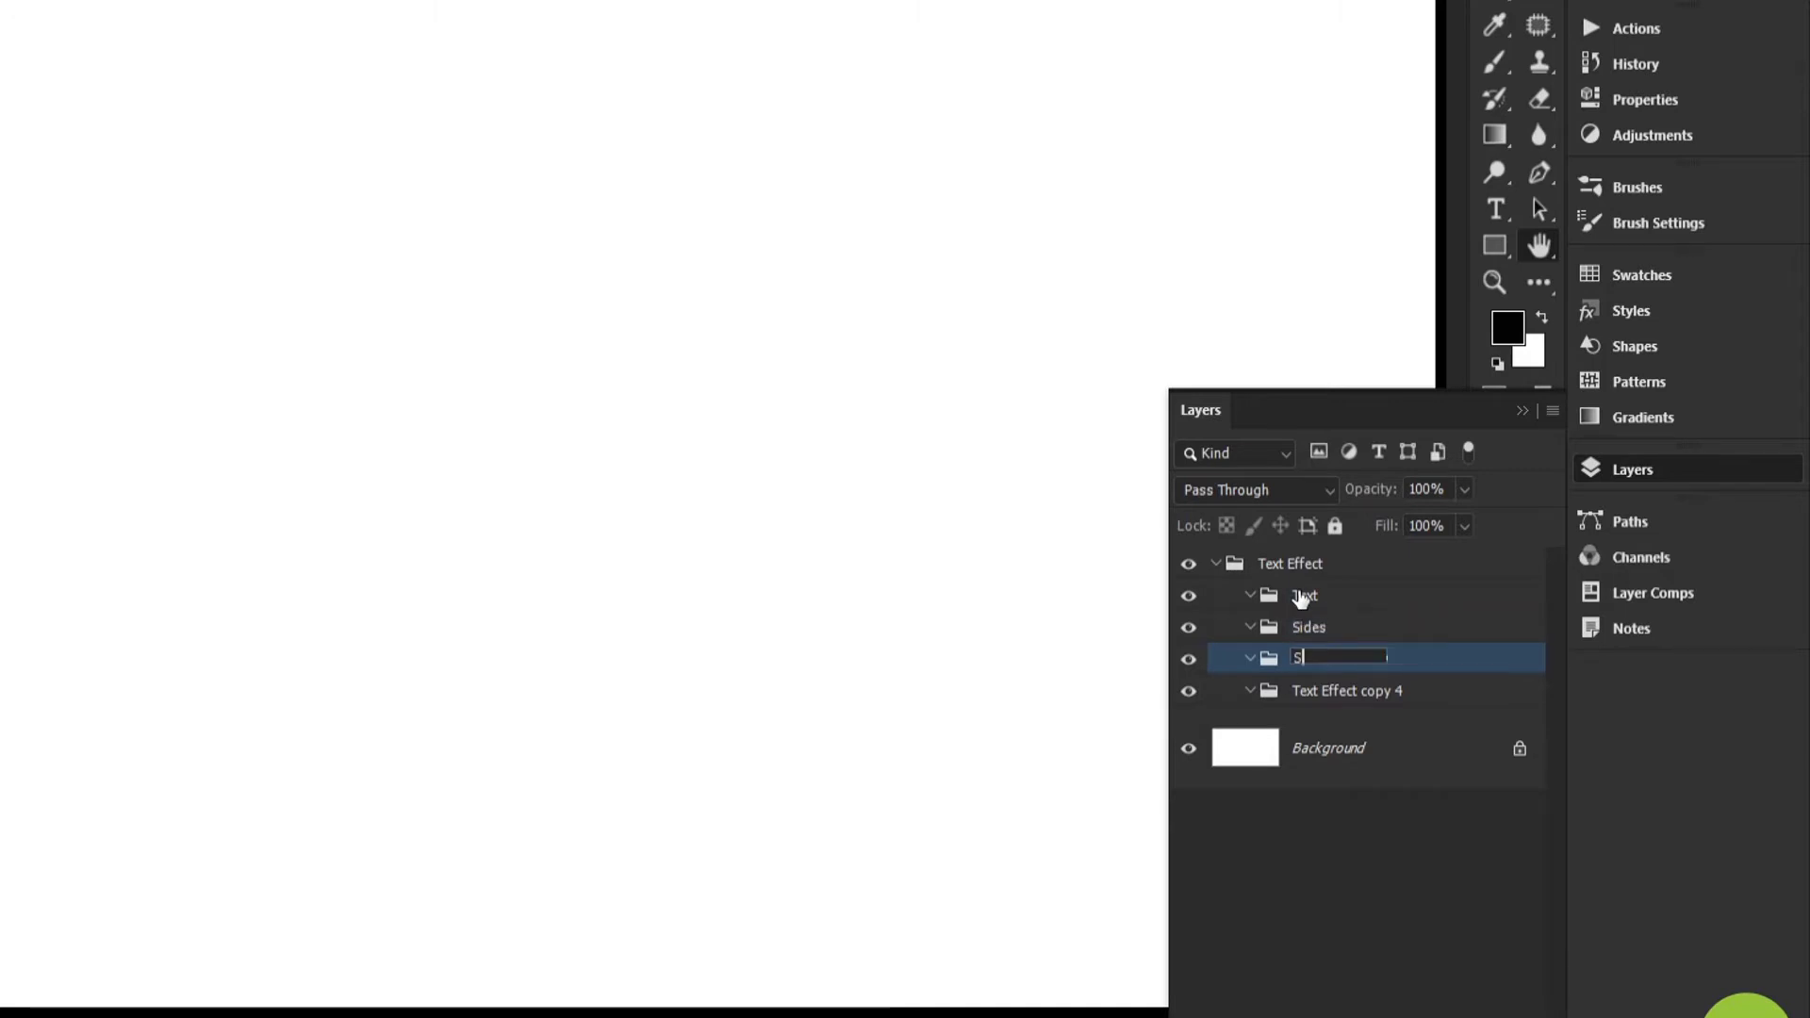
pyautogui.write('hadow')
pyautogui.press('Return')
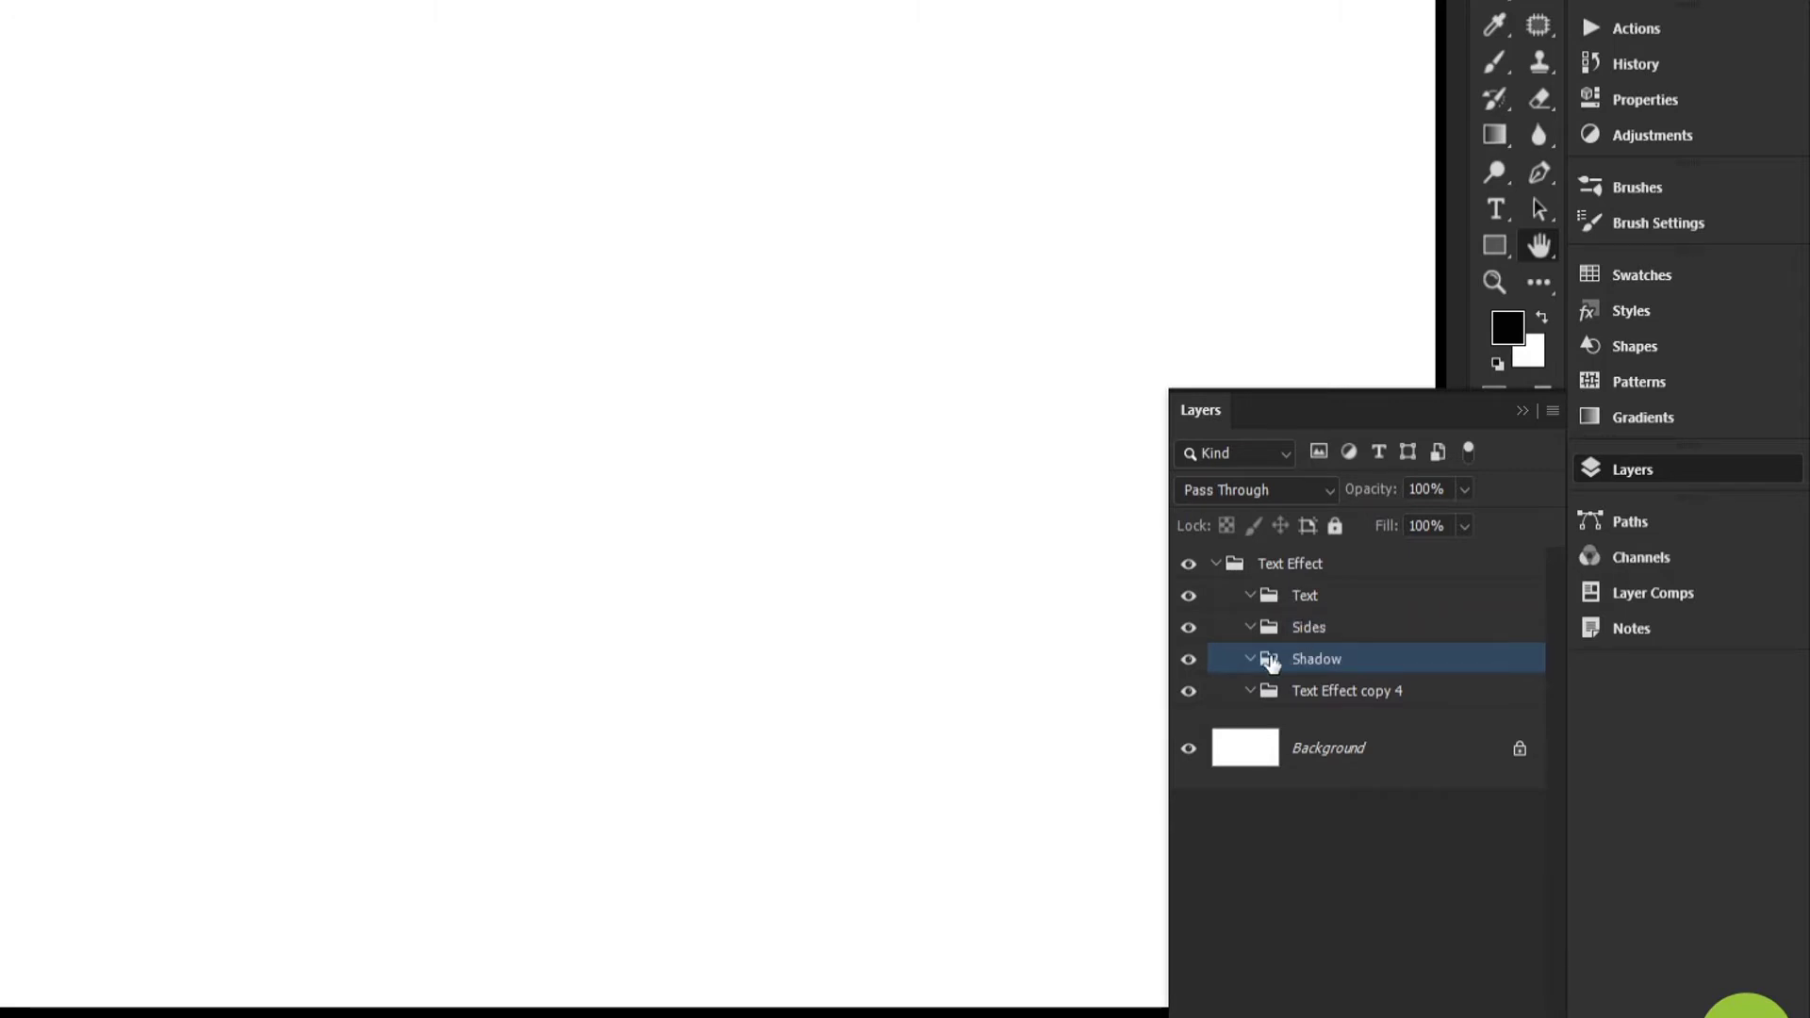
pyautogui.click(1315, 698)
pyautogui.press('Delete')
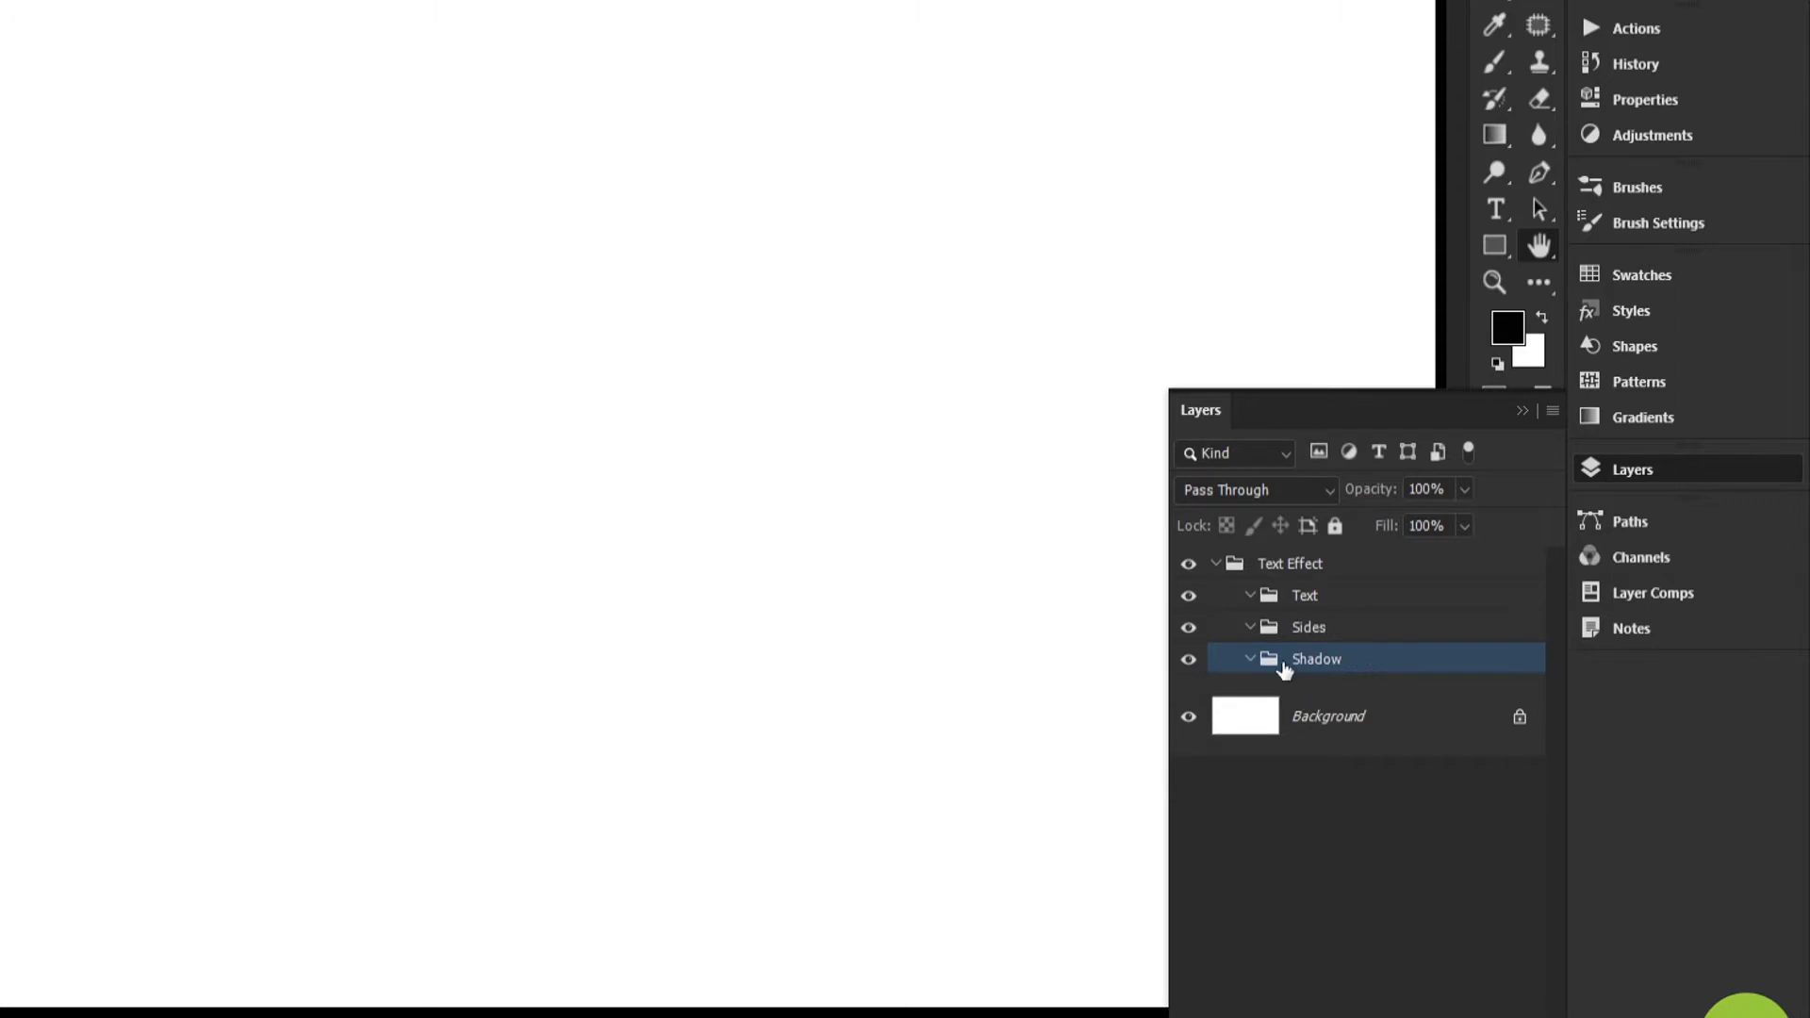
# Cycle the selection through the Text, Sides and Shadow groups, and try moving Text down the stack and back, ending with Text selected
pyautogui.click(1315, 598)
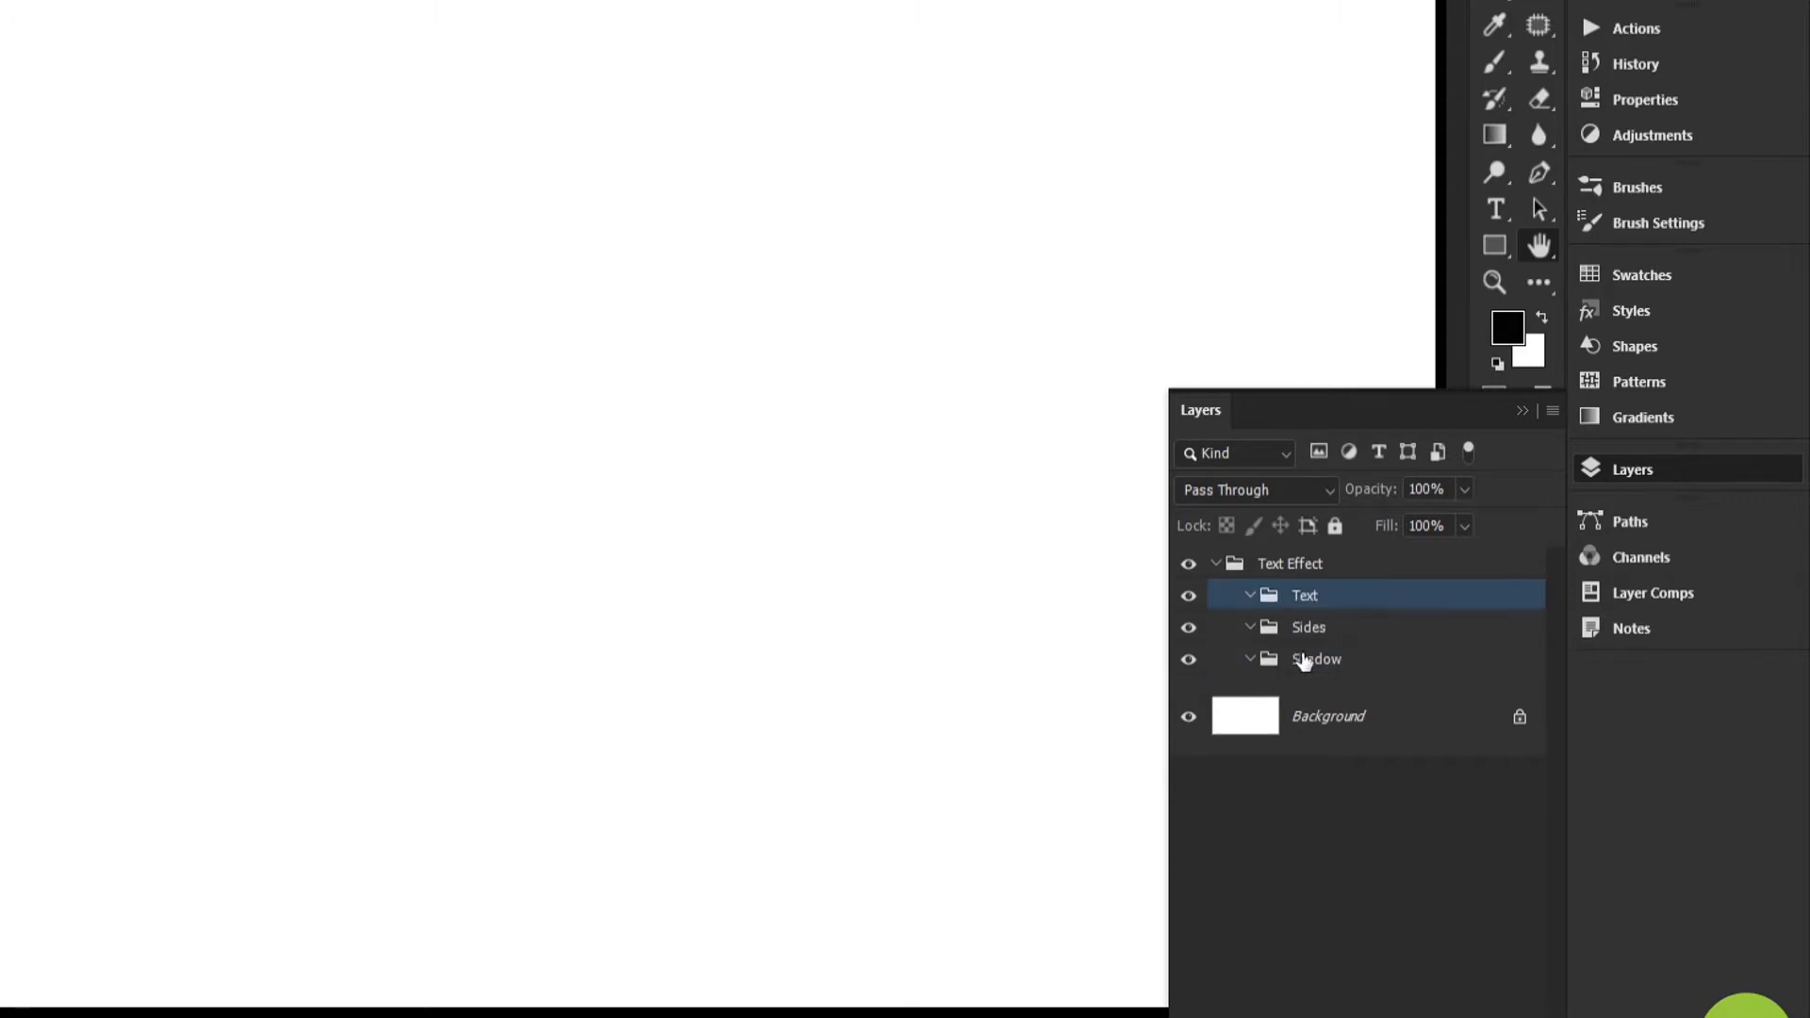
pyautogui.hotkey('ctrl', '[')
pyautogui.hotkey('ctrl', 'z')
pyautogui.hotkey('alt', '[')
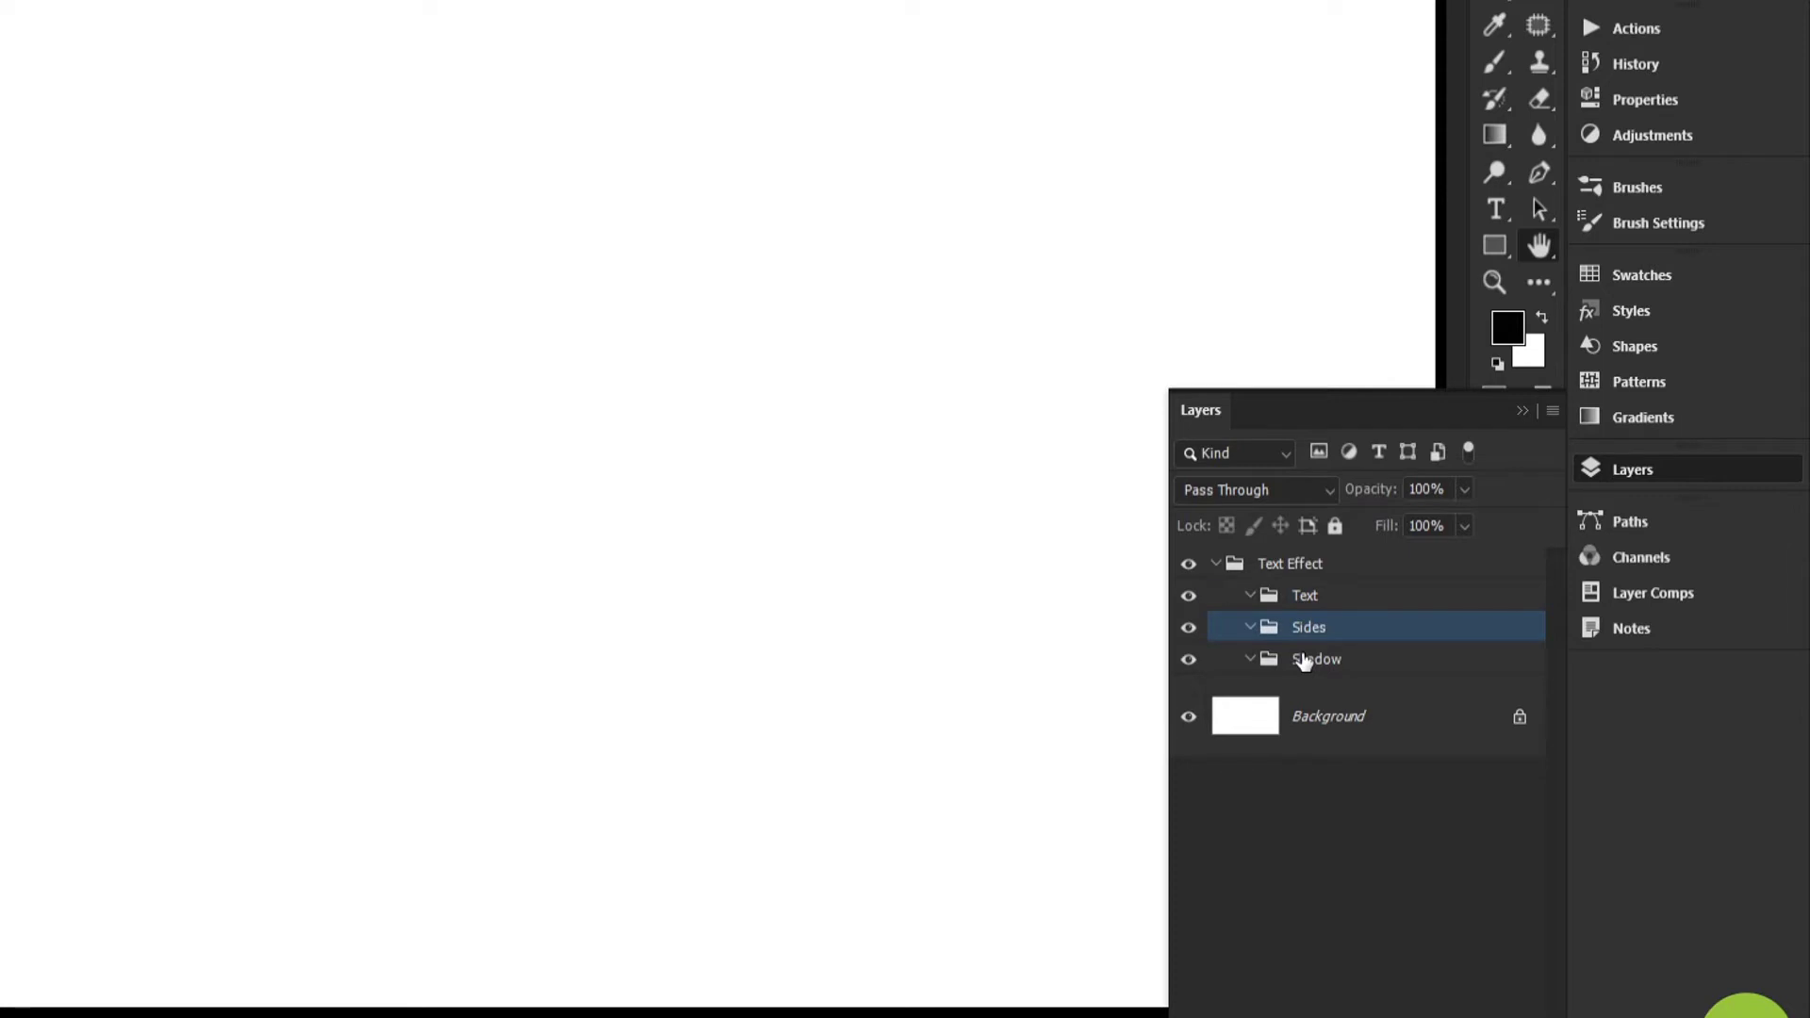
pyautogui.hotkey('alt', '[')
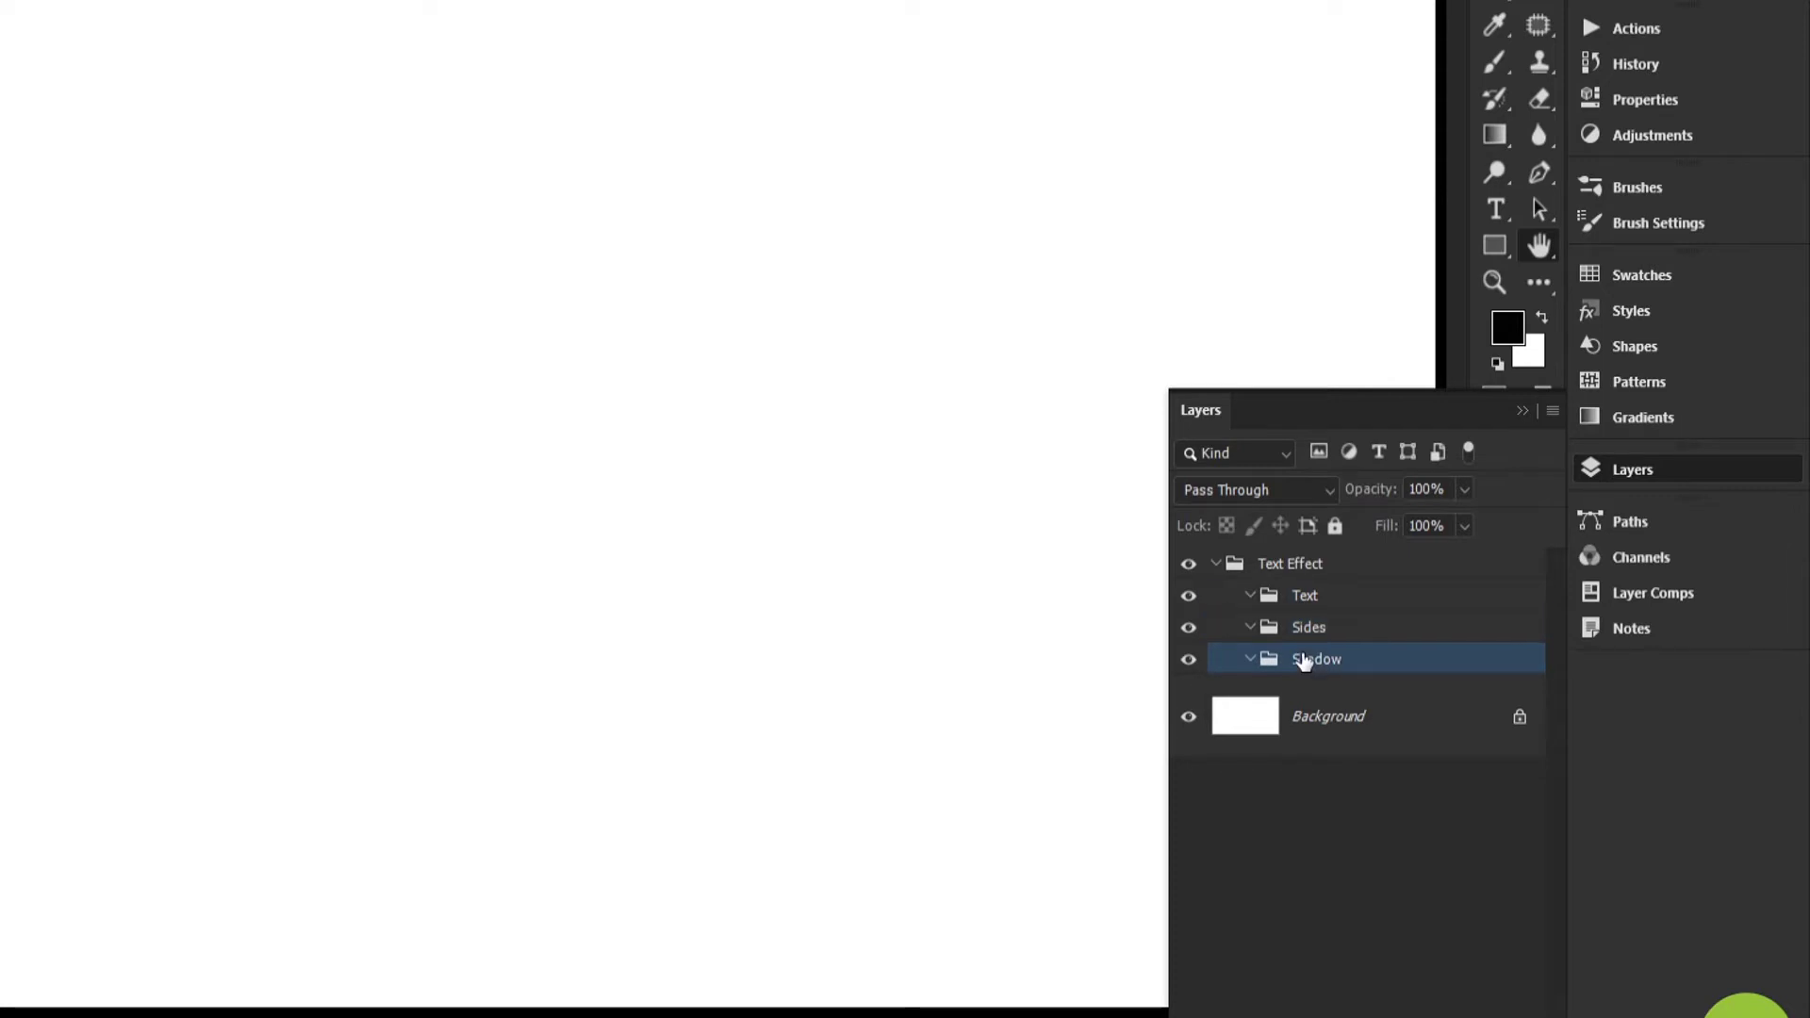
pyautogui.hotkey('alt', ']')
pyautogui.hotkey('alt', ']')
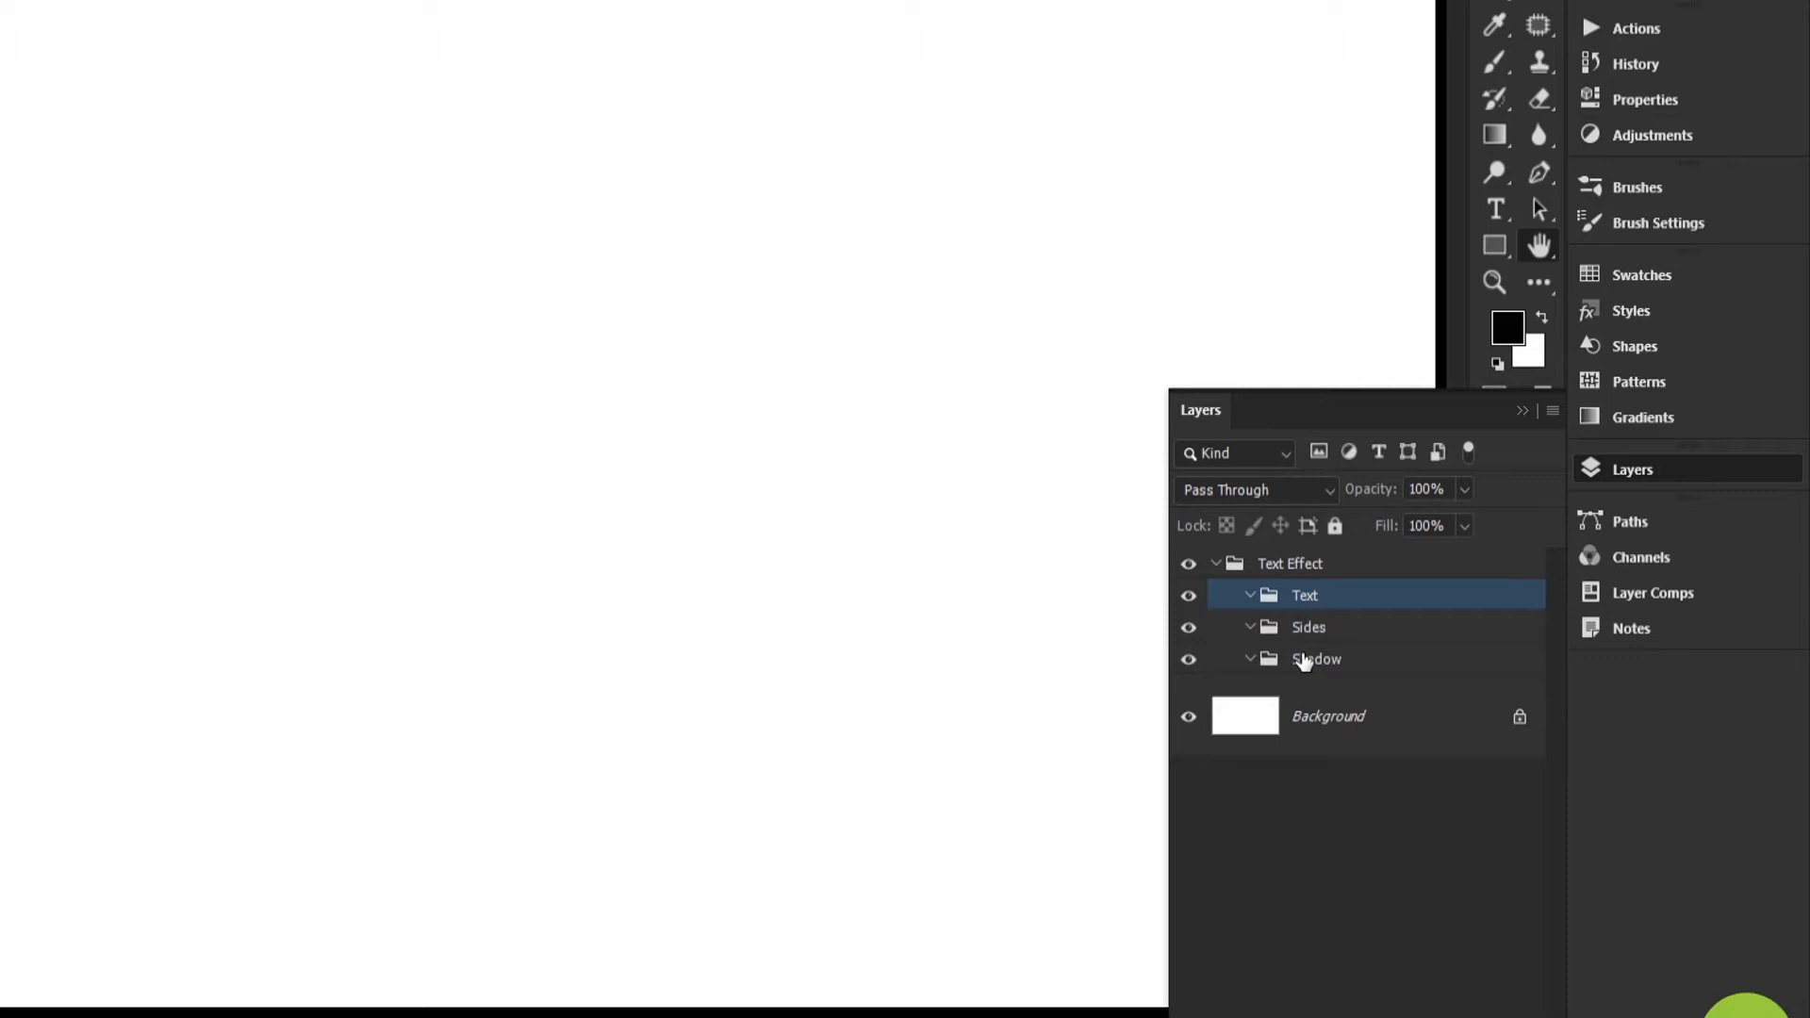
pyautogui.hotkey('ctrl', '[')
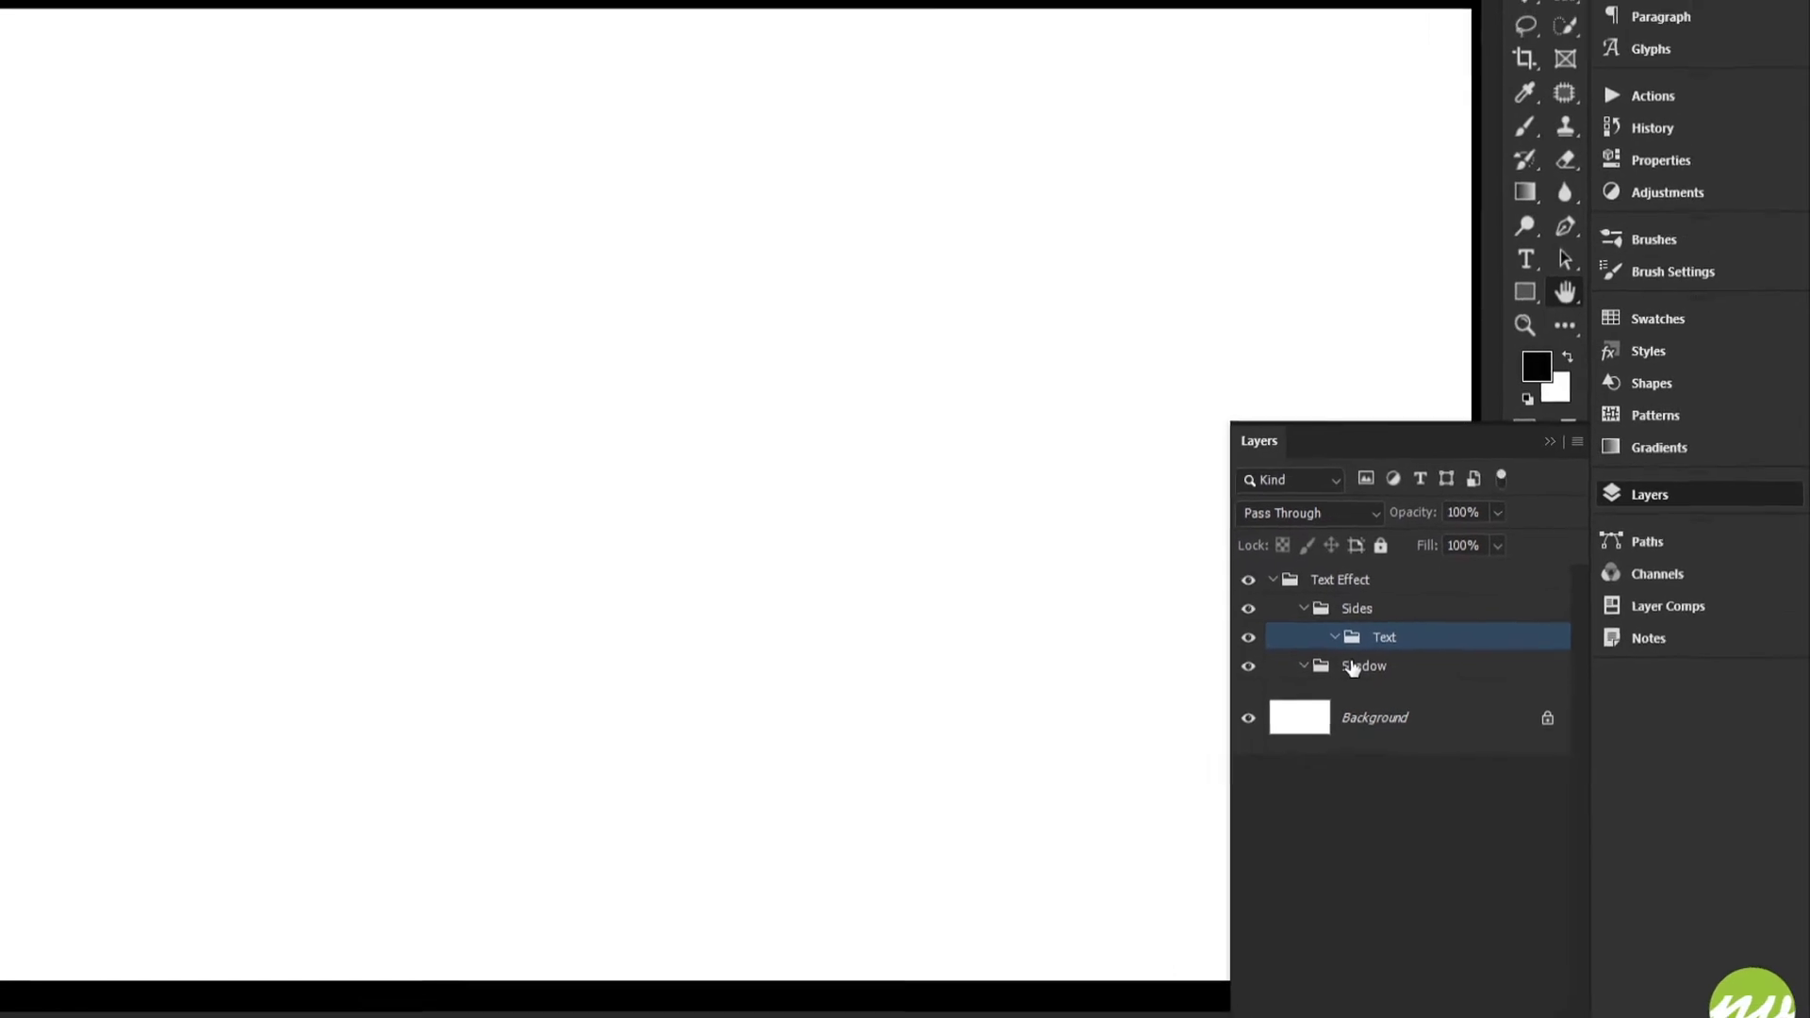
pyautogui.hotkey('ctrl', ']')
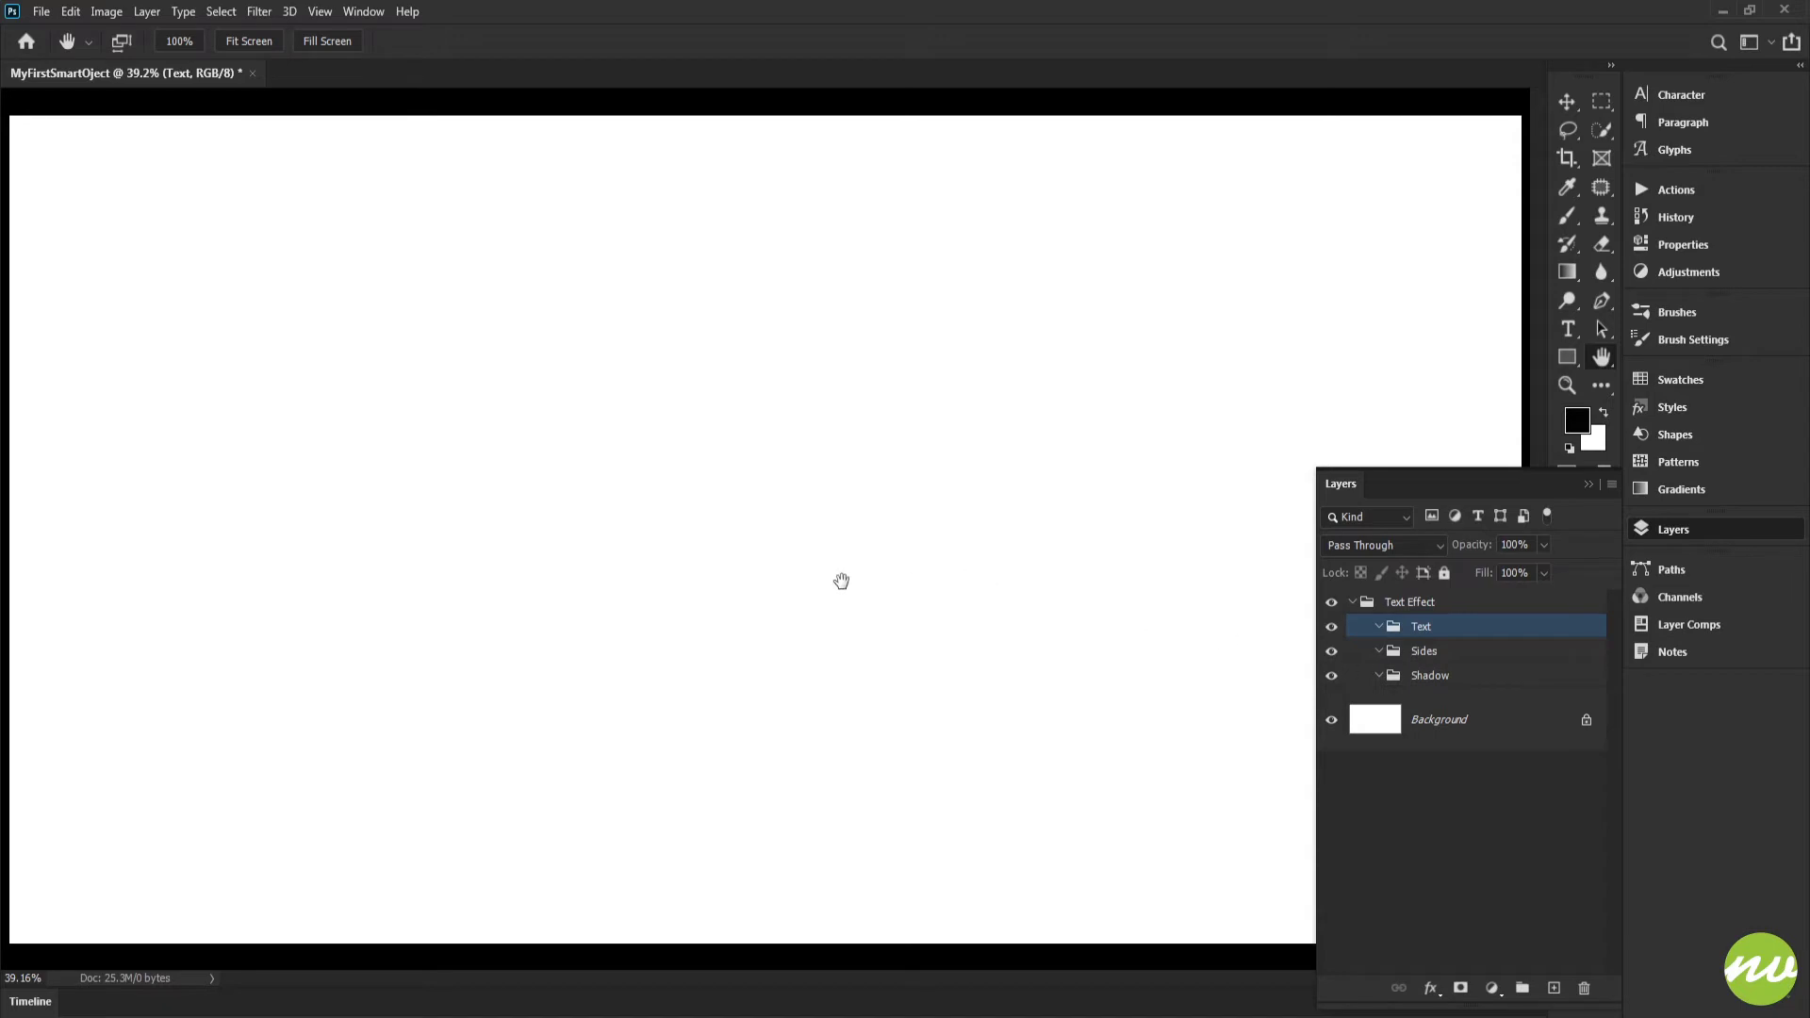
# Set the Type tool's text color to muted red ca5a5a
pyautogui.press('t')
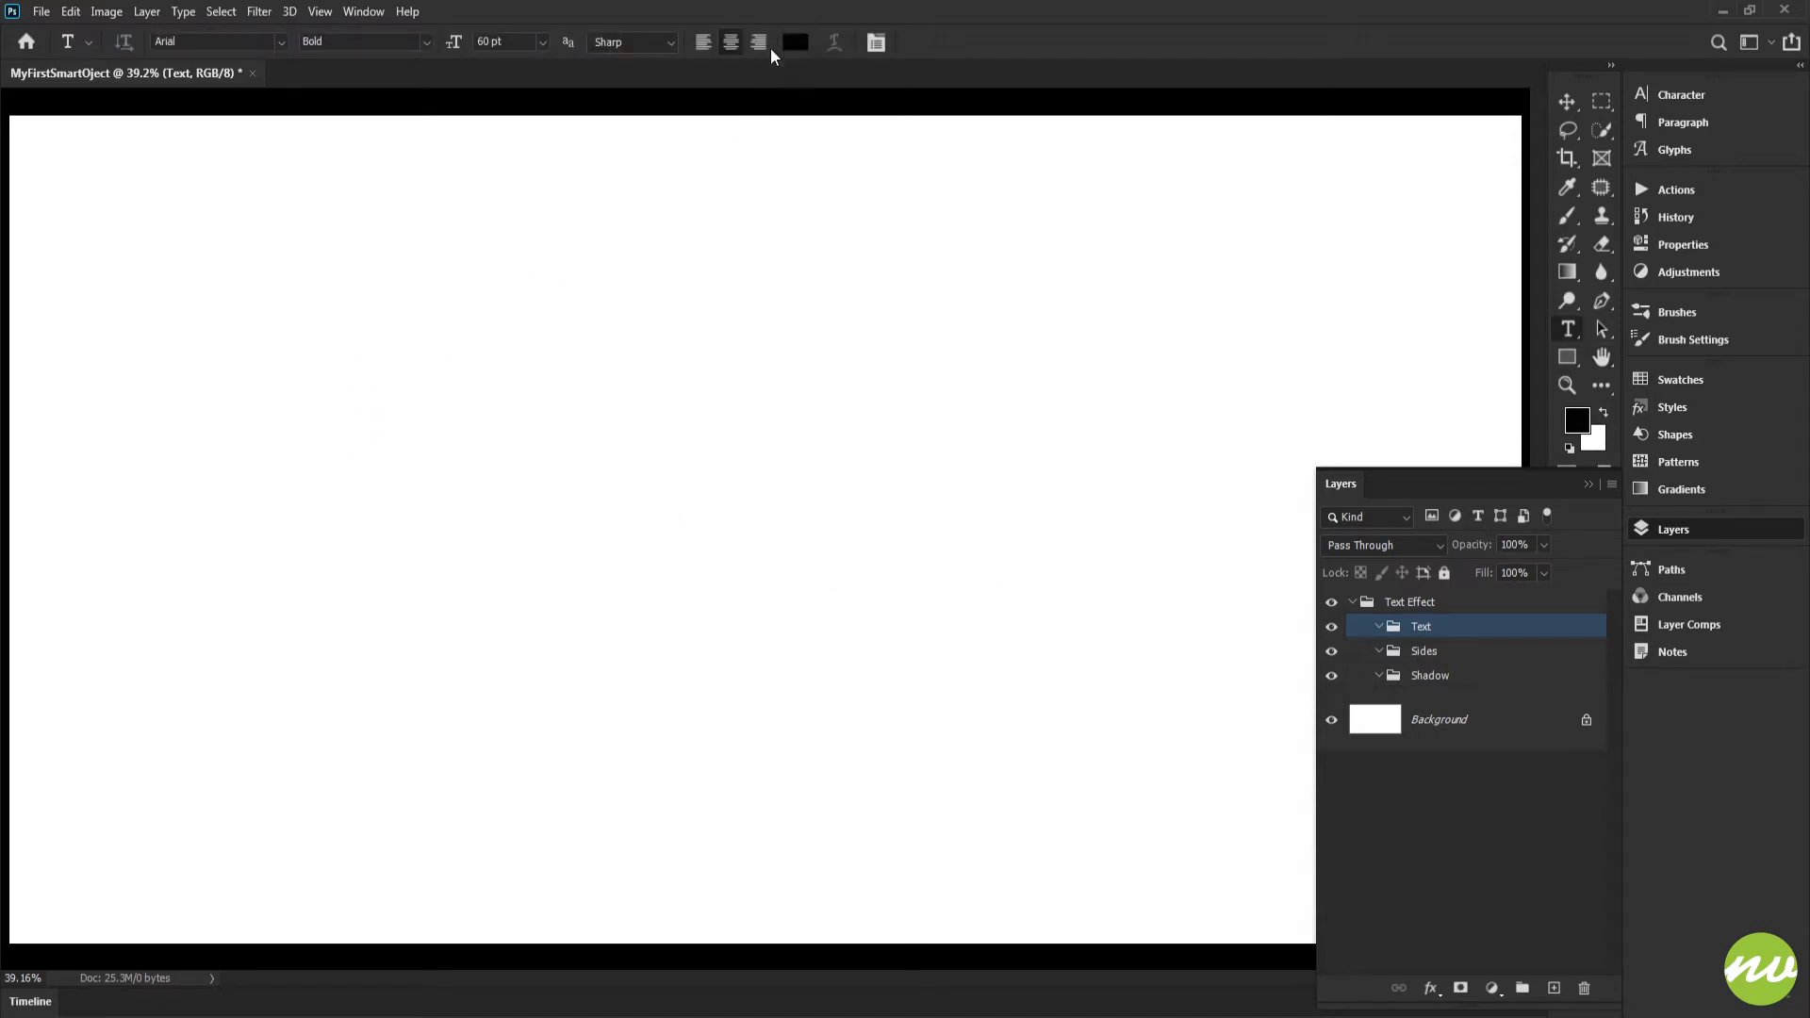
pyautogui.click(808, 40)
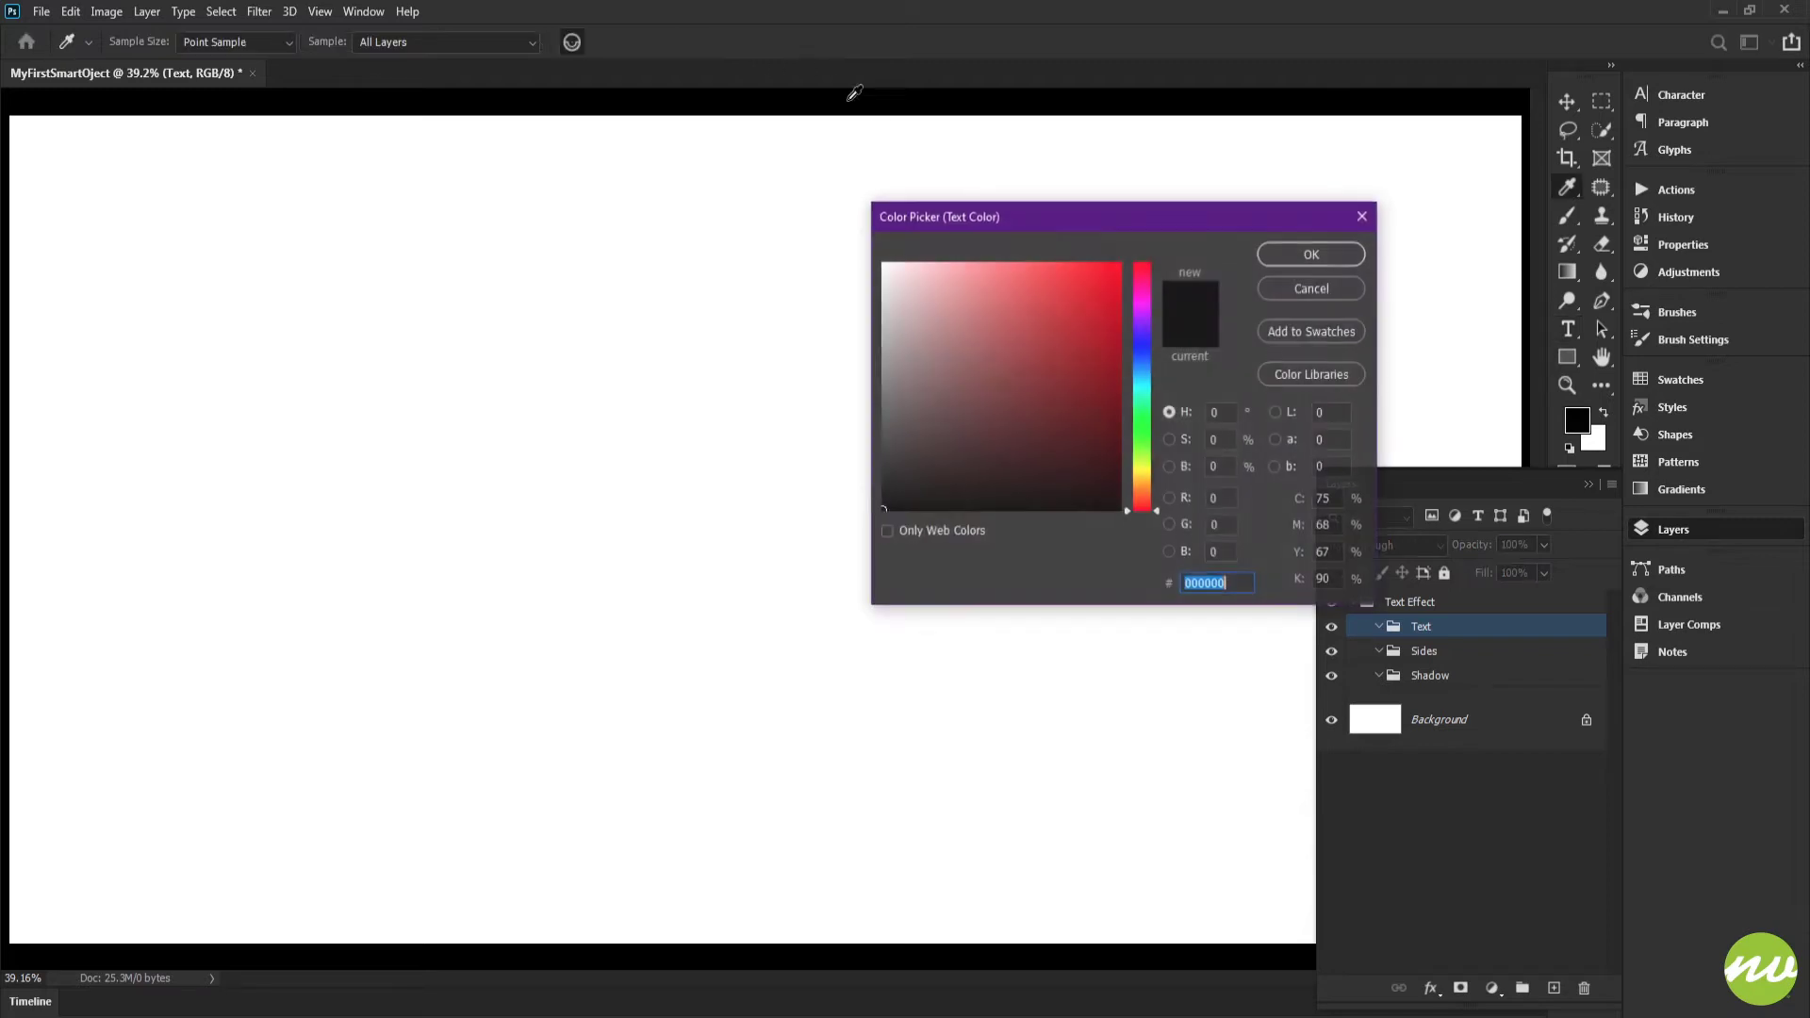
pyautogui.click(1002, 335)
pyautogui.moveTo(1002, 335); pyautogui.dragTo(1024, 314)
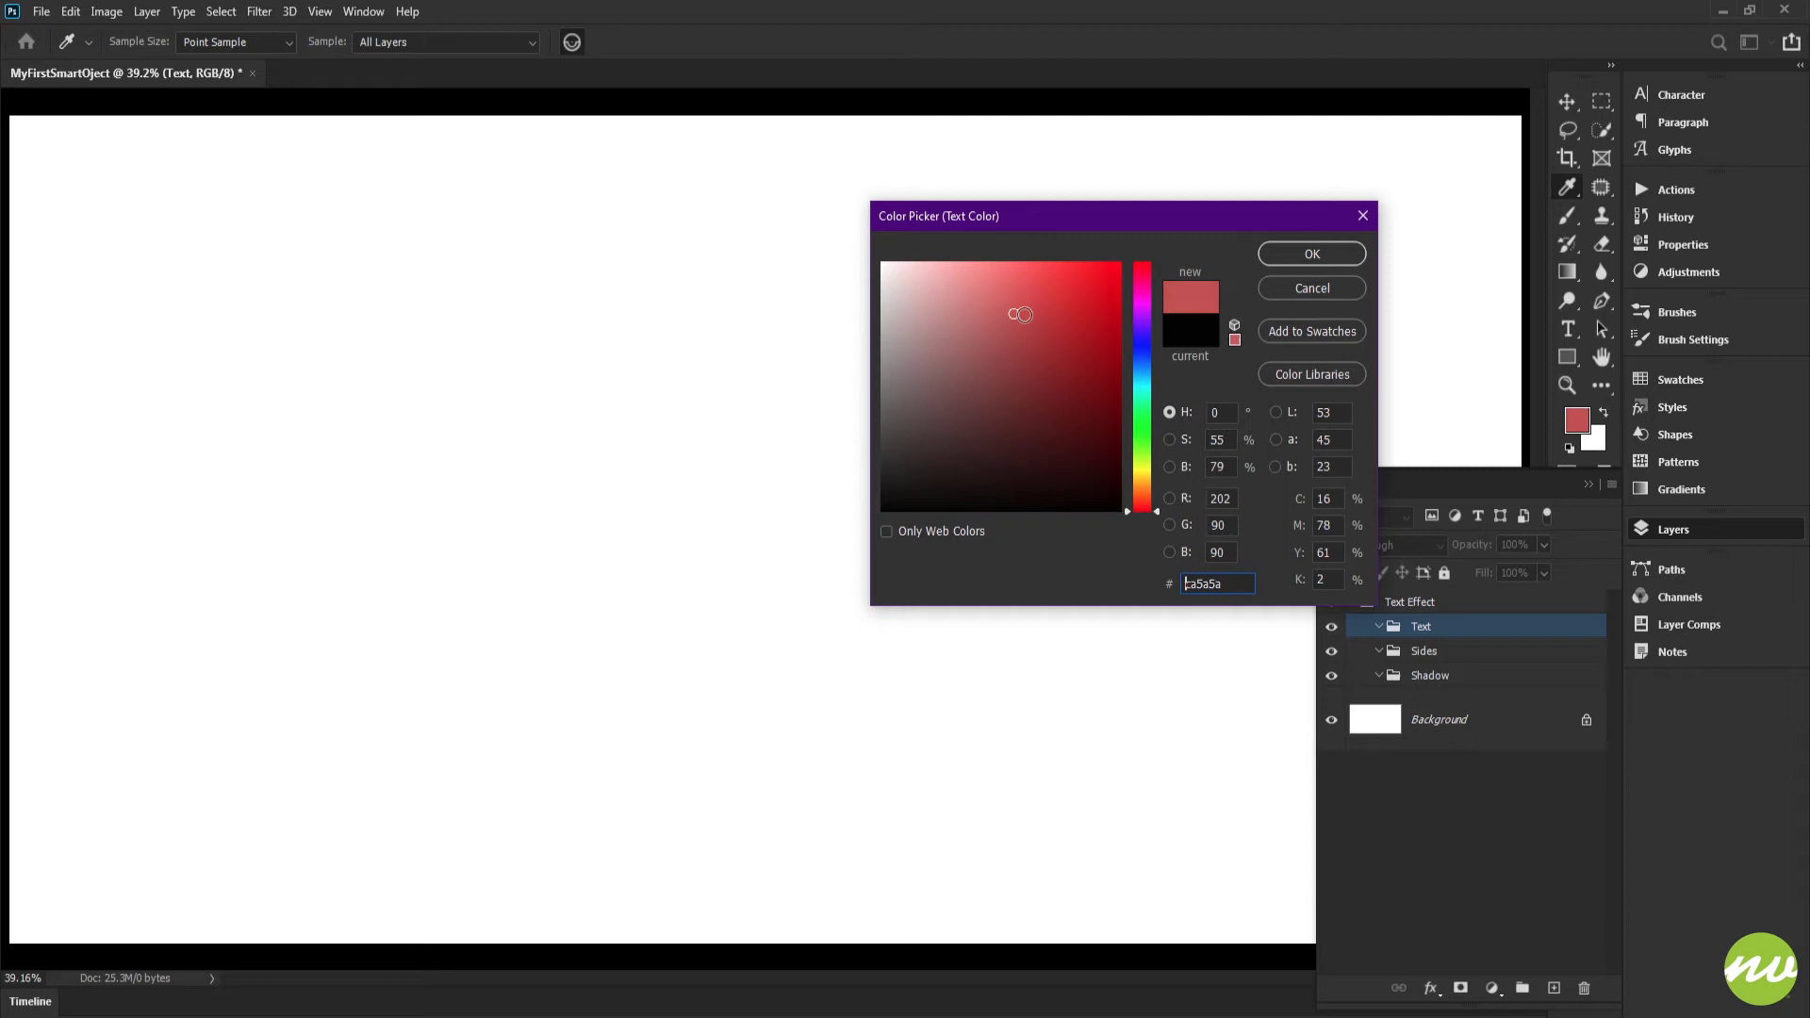
pyautogui.click(1312, 255)
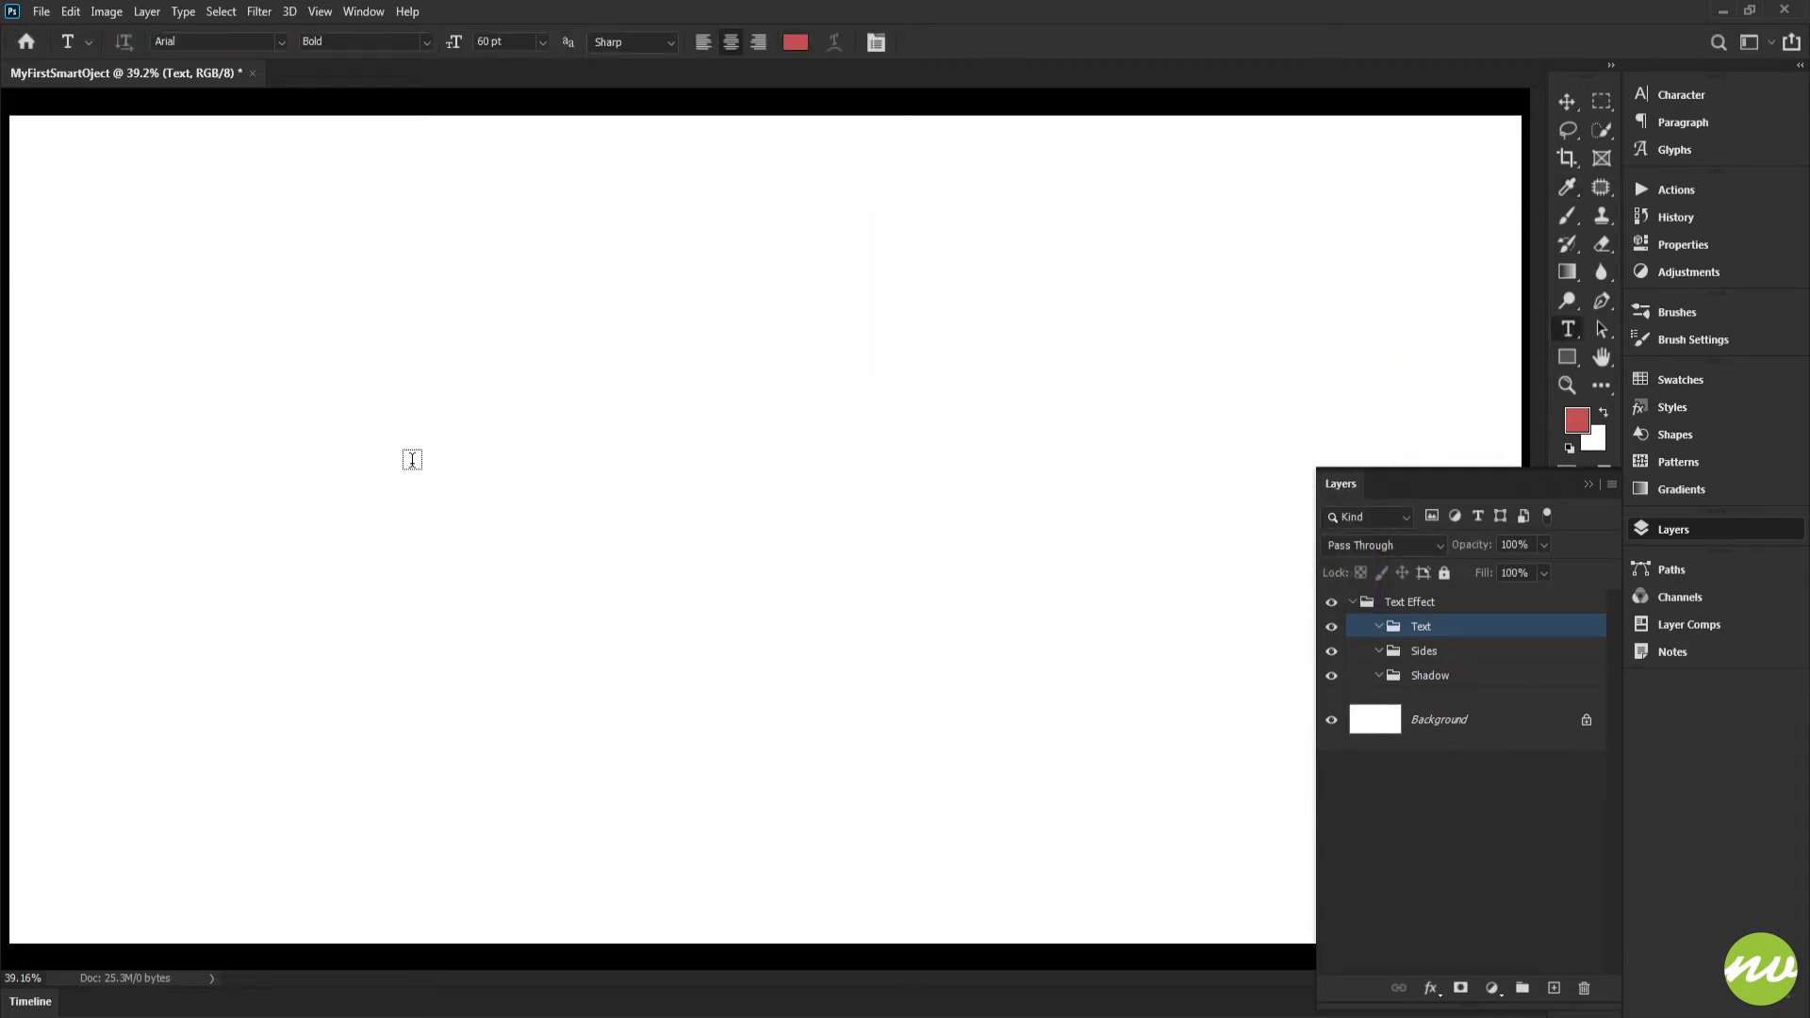
# Add the text "My first smart object" inside the Text group and move it to roughly the middle of the canvas
pyautogui.click(307, 415)
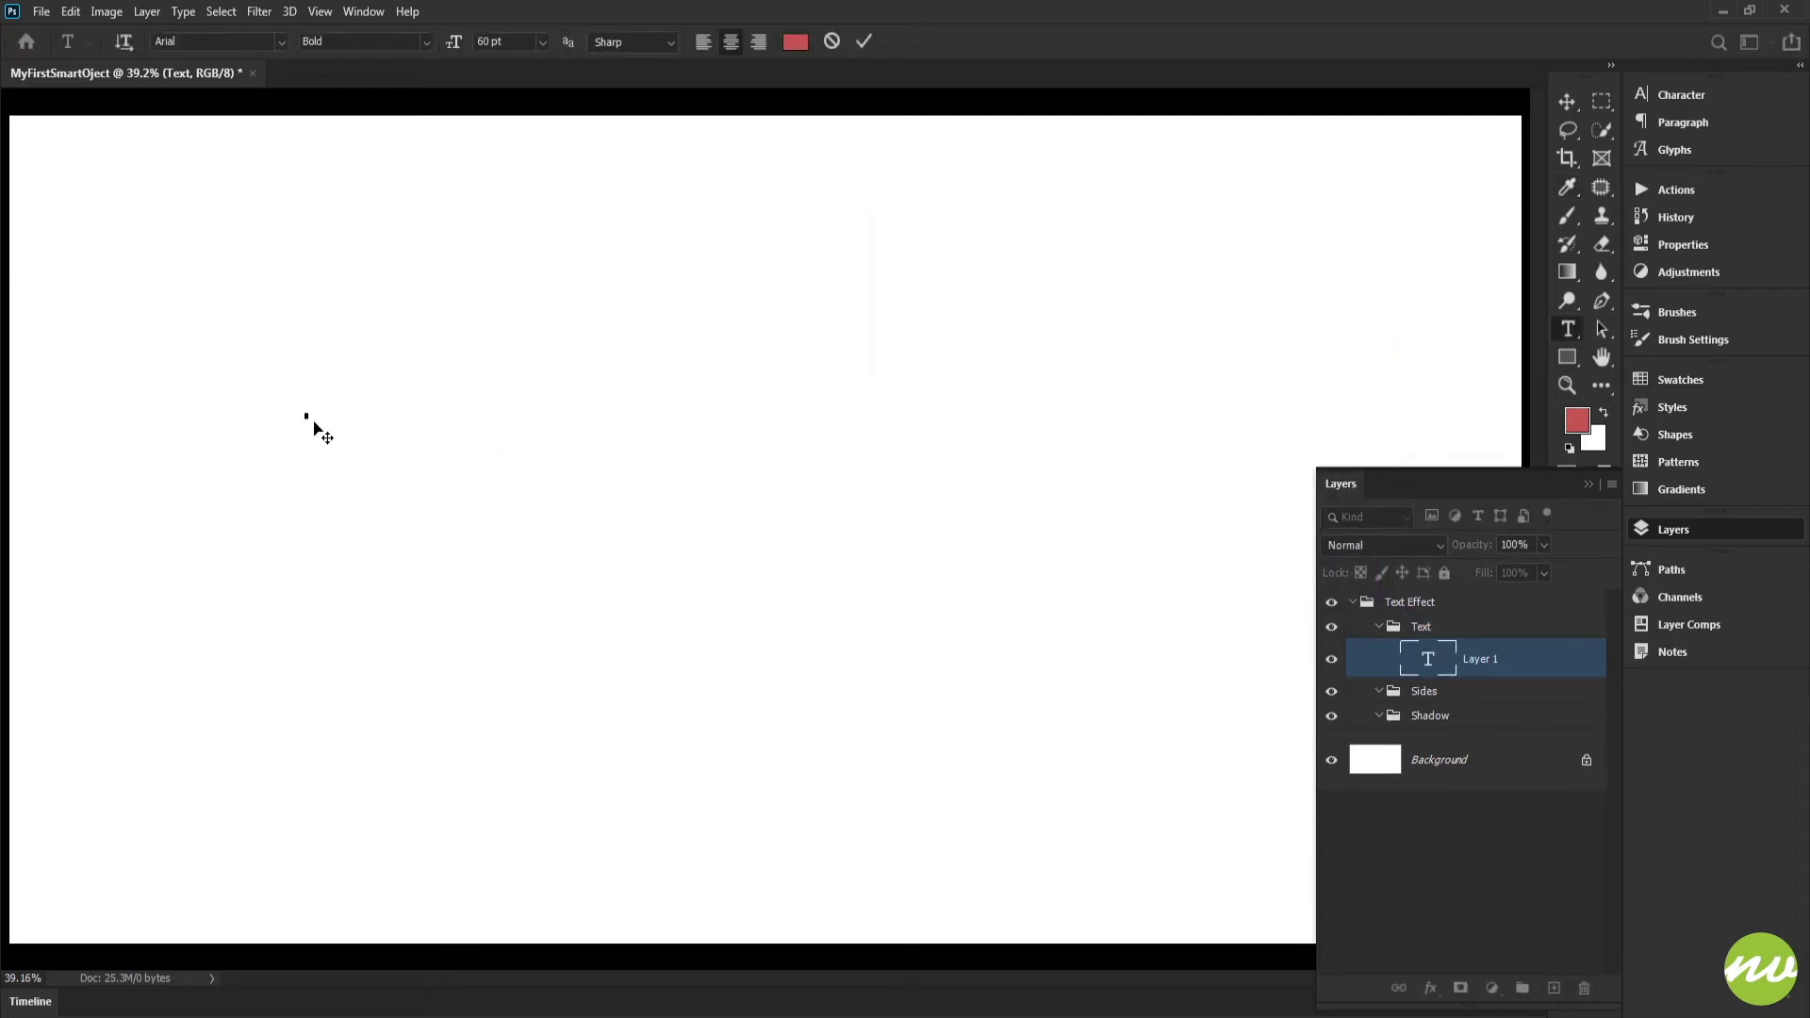
pyautogui.write('My first')
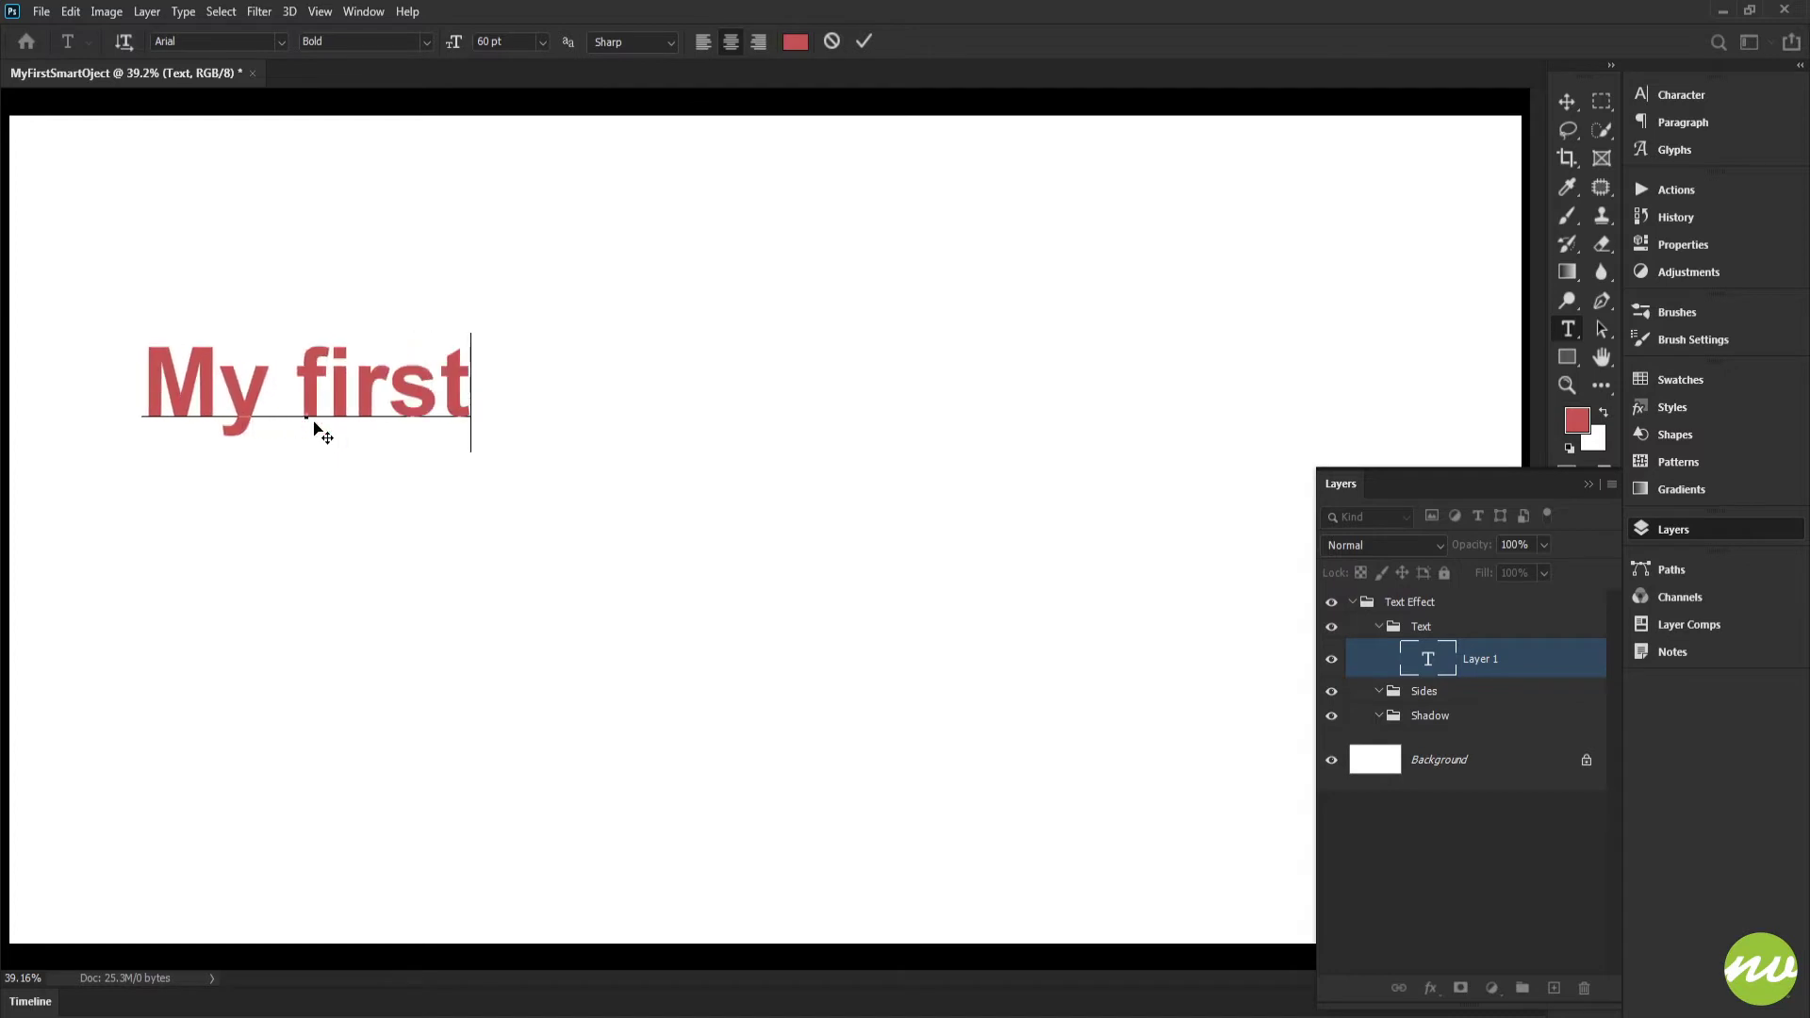
pyautogui.write(' smart obje')
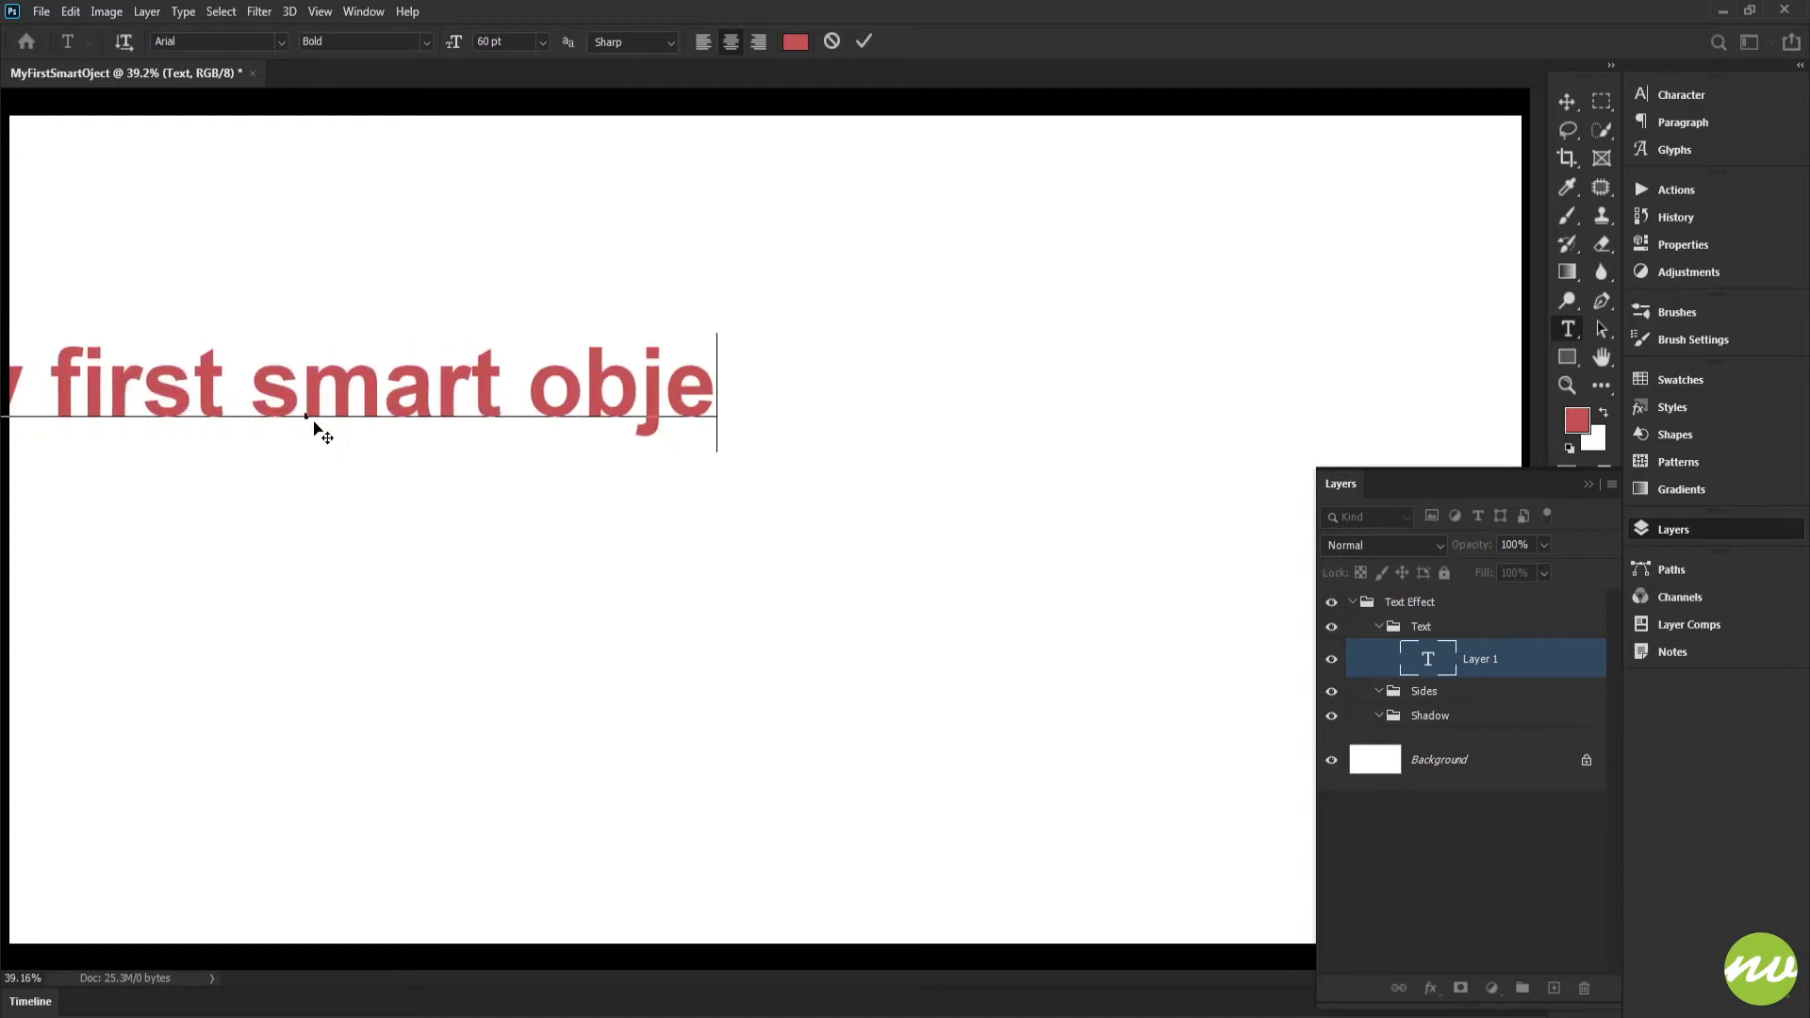
pyautogui.write('ct')
pyautogui.hotkey('ctrl', 'Return')
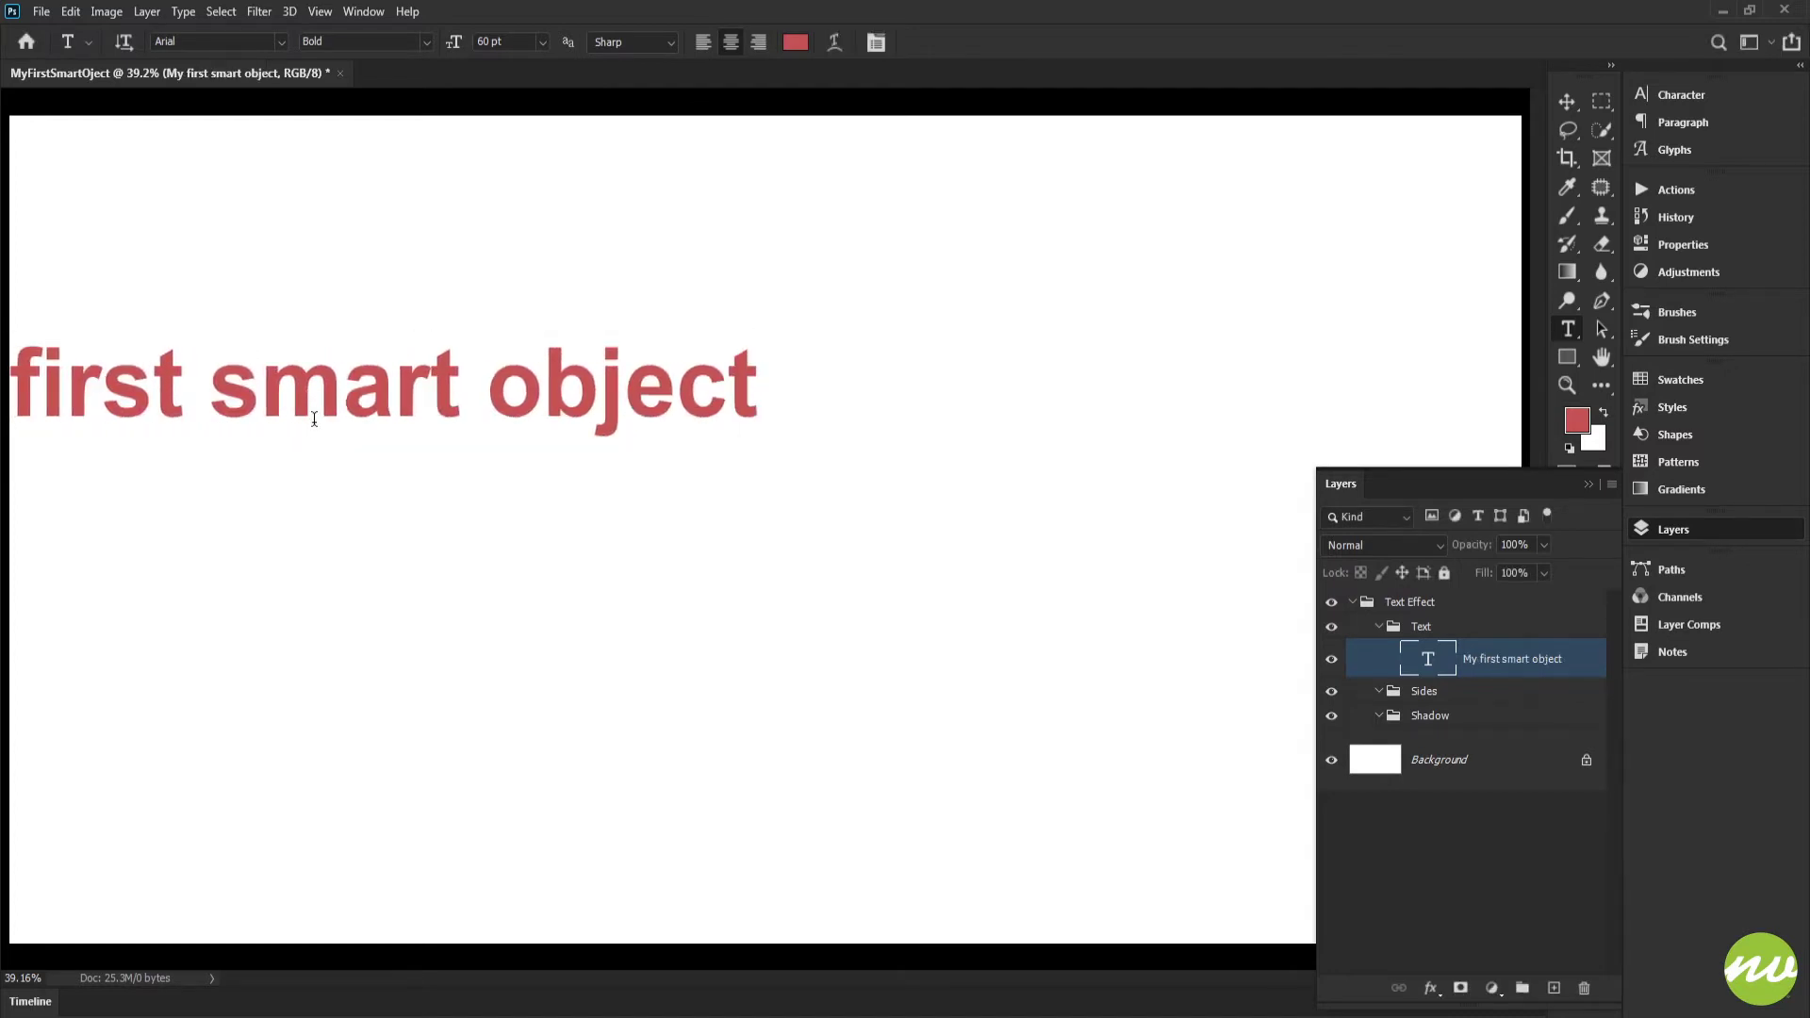
pyautogui.press('v')
pyautogui.moveTo(285, 398); pyautogui.dragTo(716, 469)
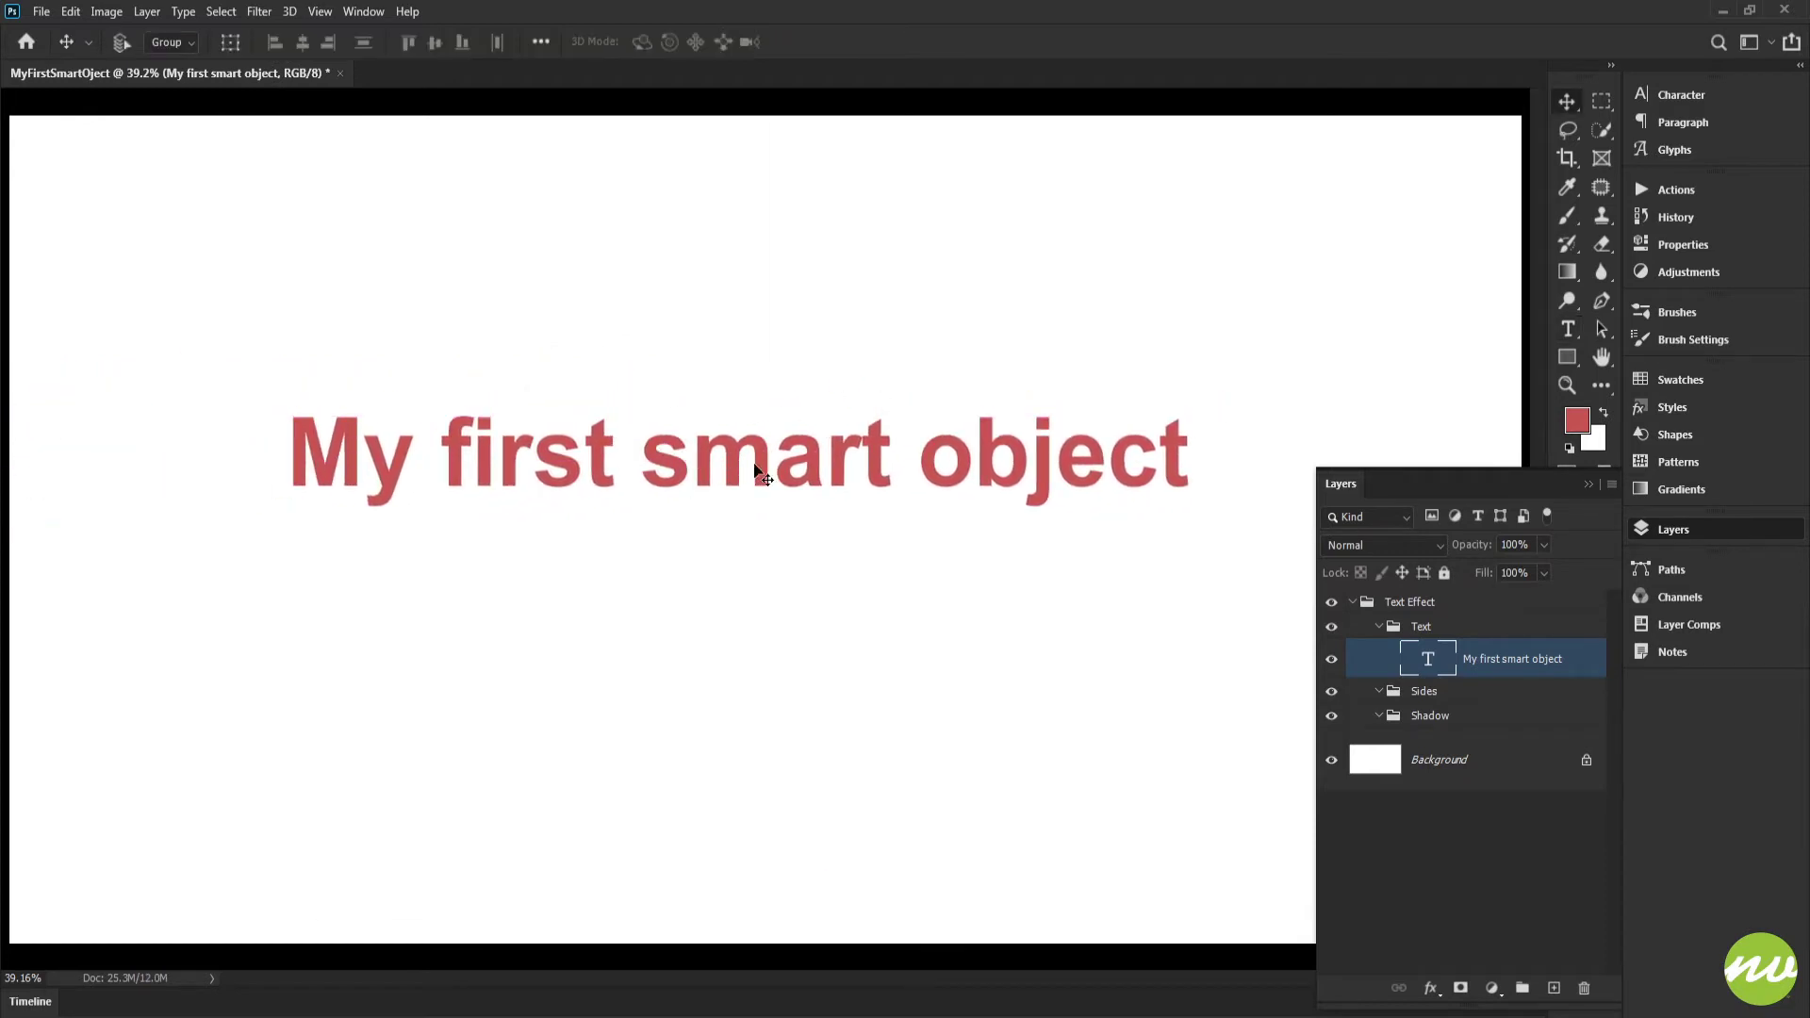
# Break the text into two lines before "smart", shift the block slightly up and right, and commit the edit
pyautogui.press('t')
pyautogui.click(655, 459)
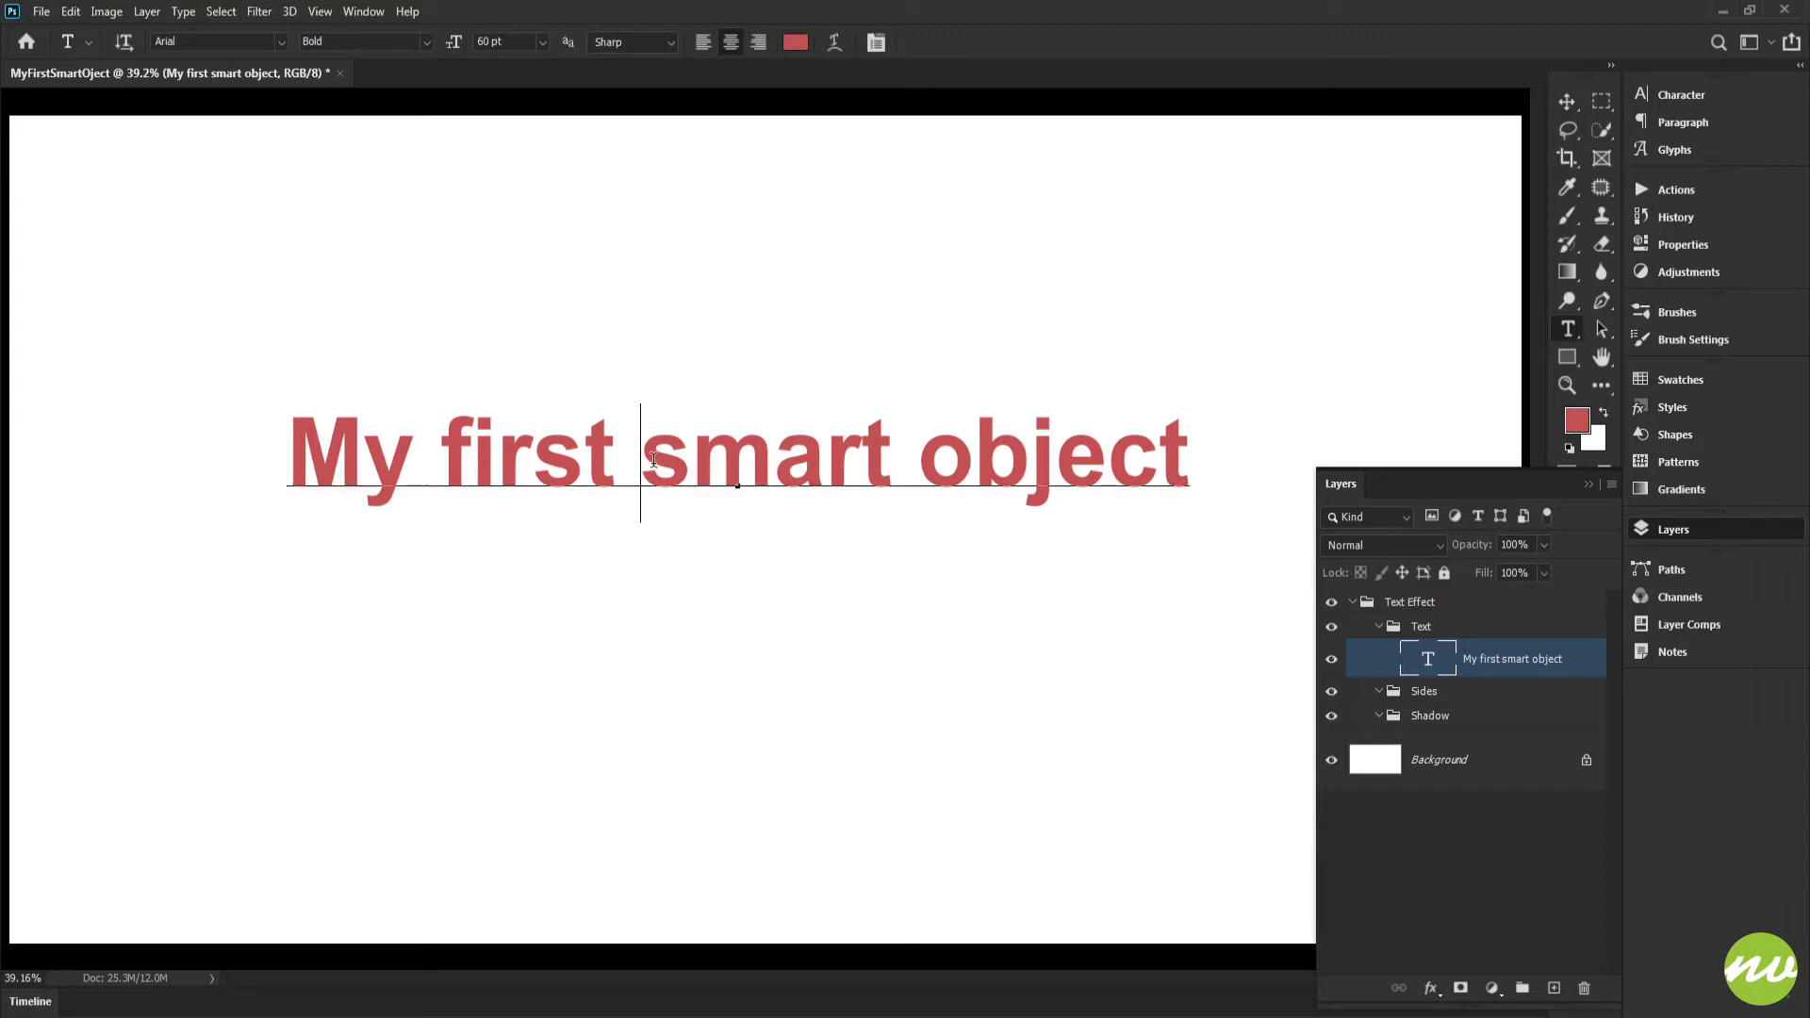
pyautogui.press('Return')
pyautogui.press('BackSpace')
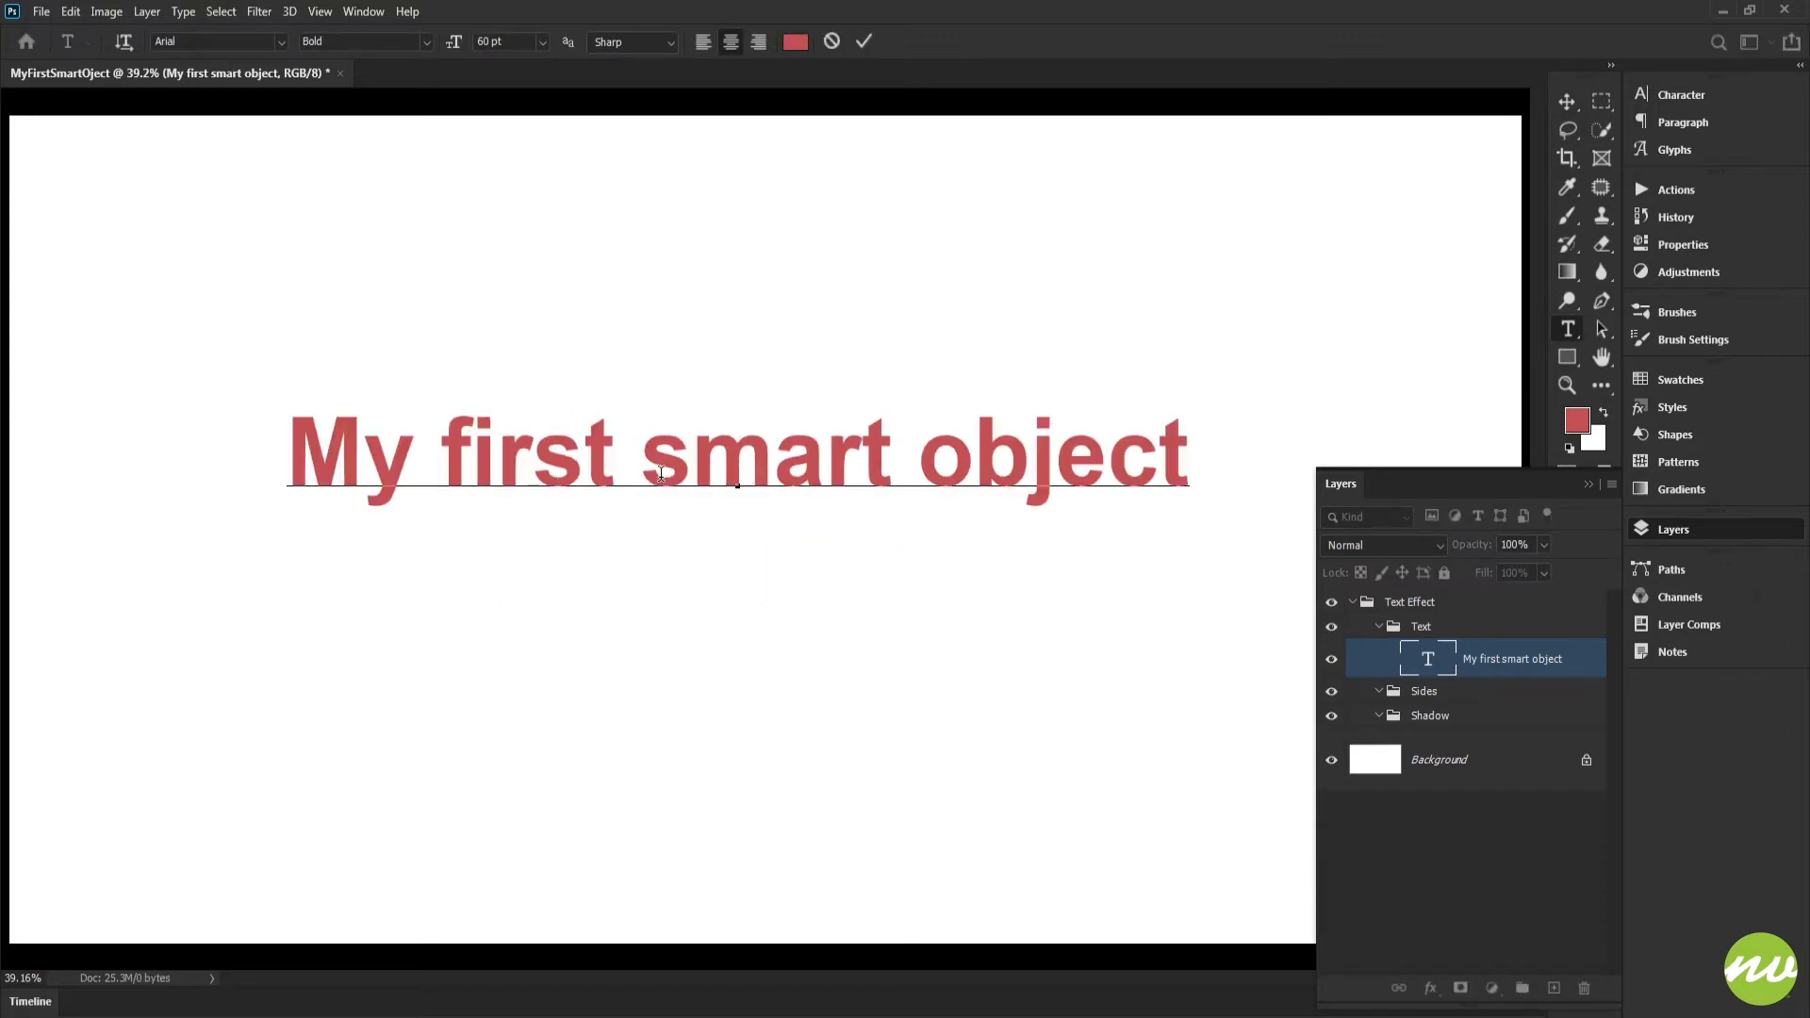
pyautogui.press('Return')
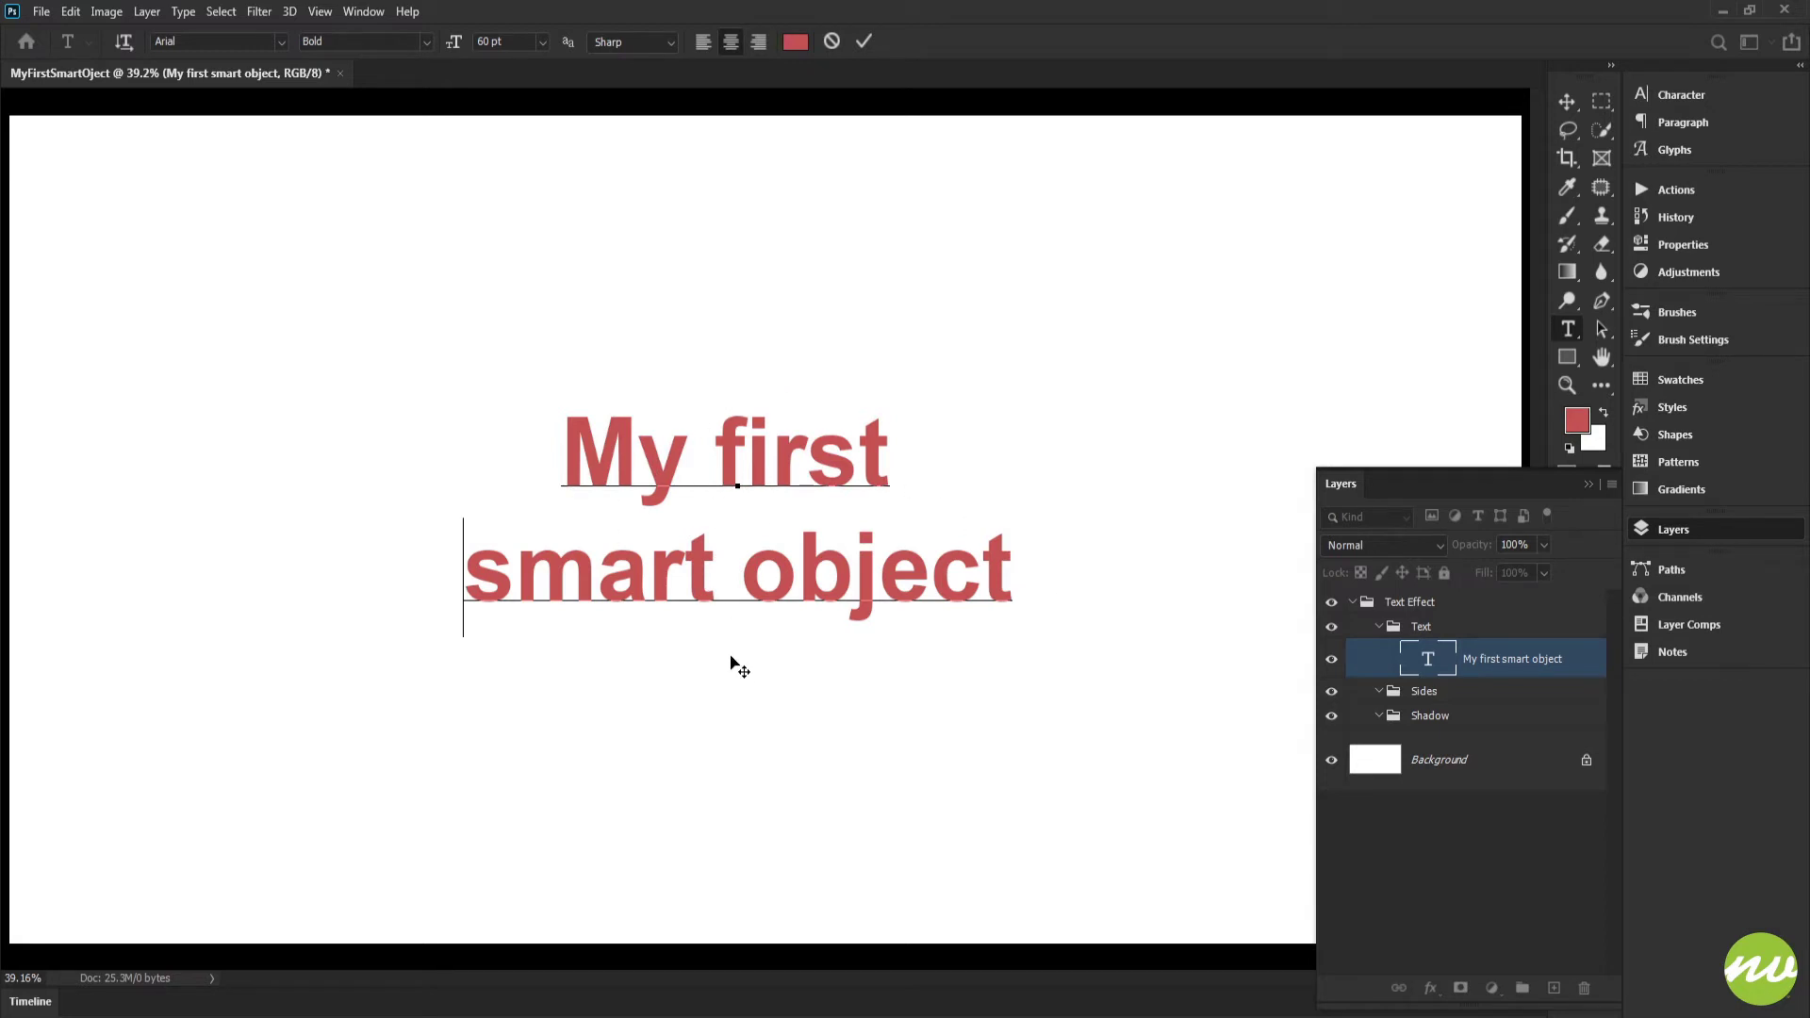
pyautogui.moveTo(742, 665); pyautogui.dragTo(779, 632)
pyautogui.moveTo(613, 399); pyautogui.dragTo(1144, 594)
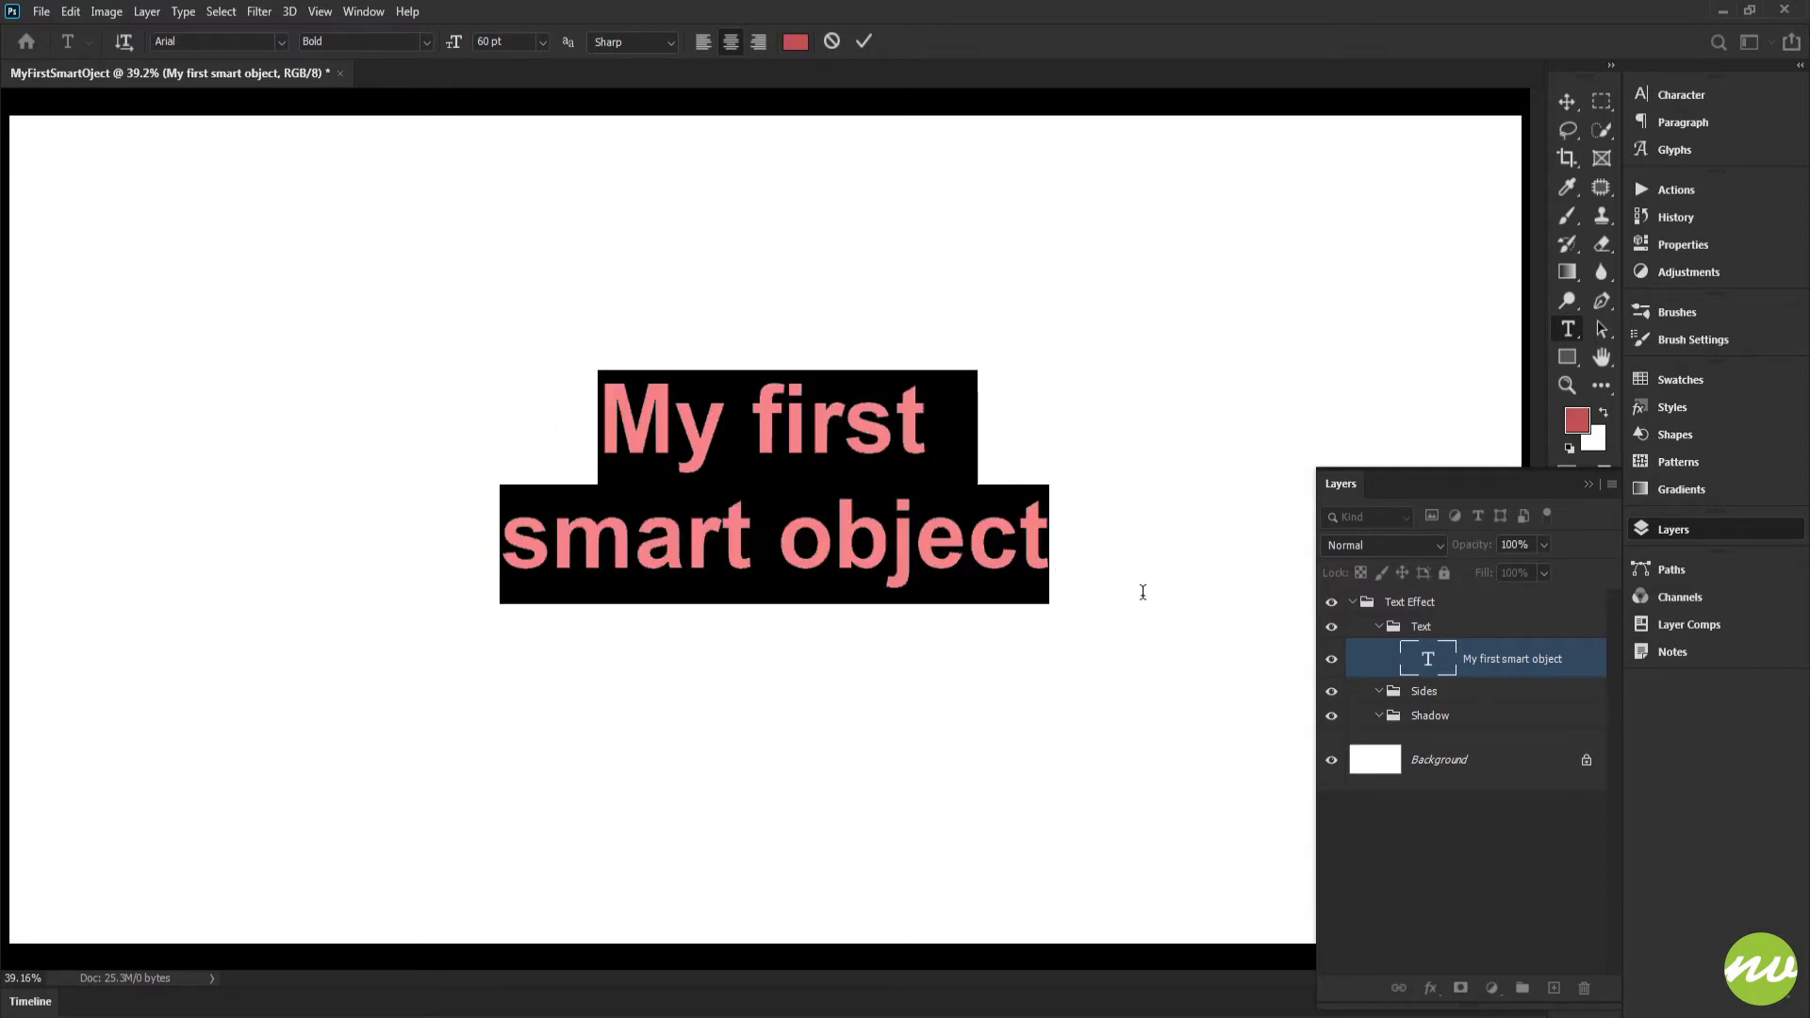
pyautogui.click(862, 41)
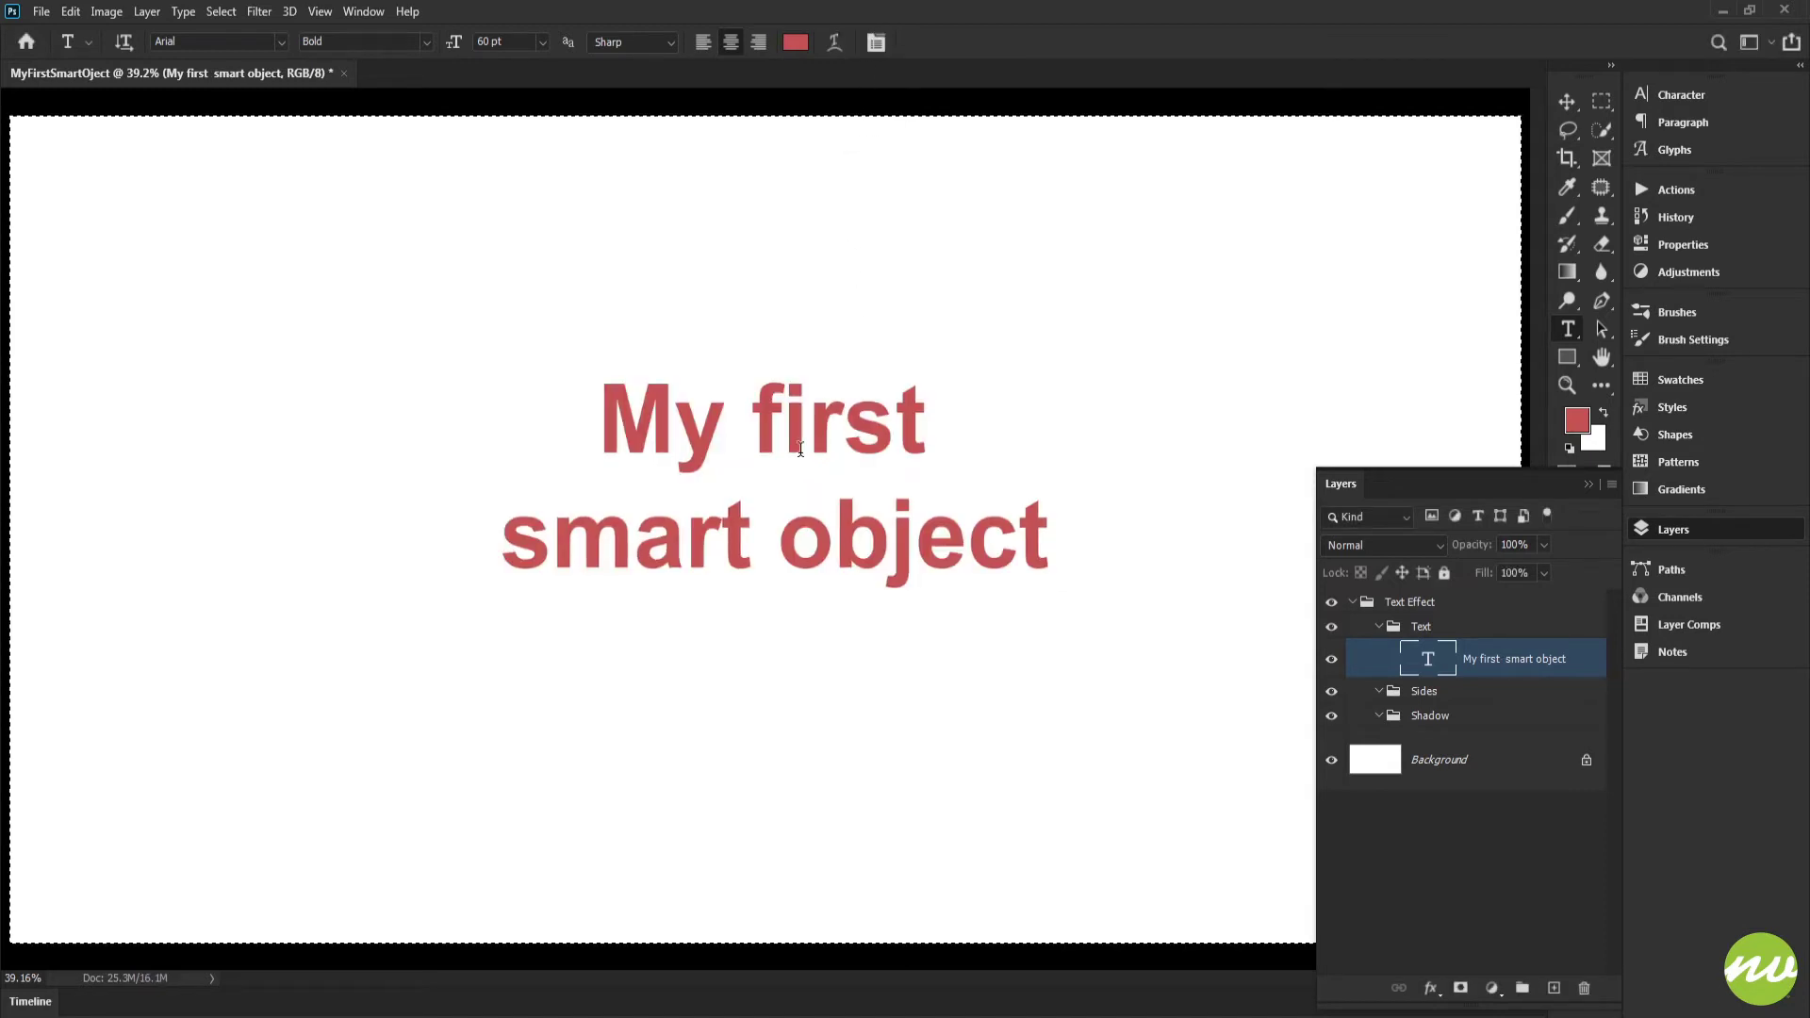
# Align the two-line text to the horizontal and vertical centers of the full-canvas selection, and clear the selection
pyautogui.press('v')
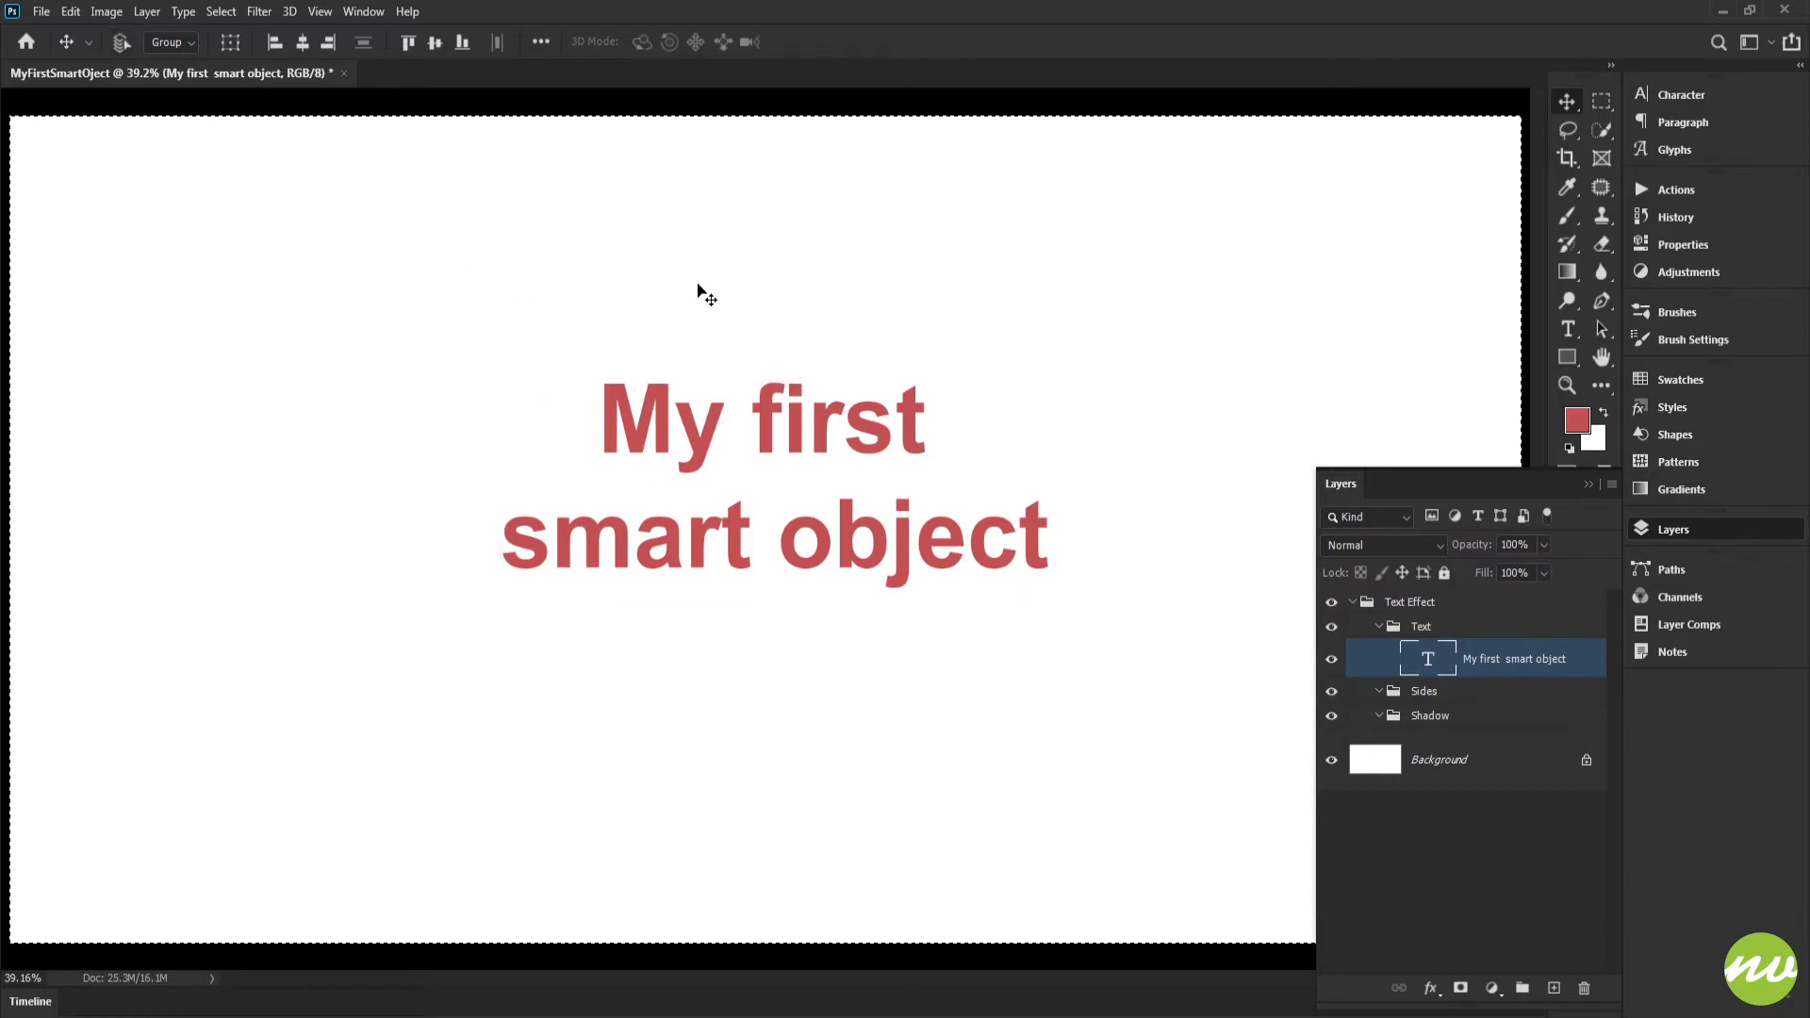
pyautogui.click(303, 41)
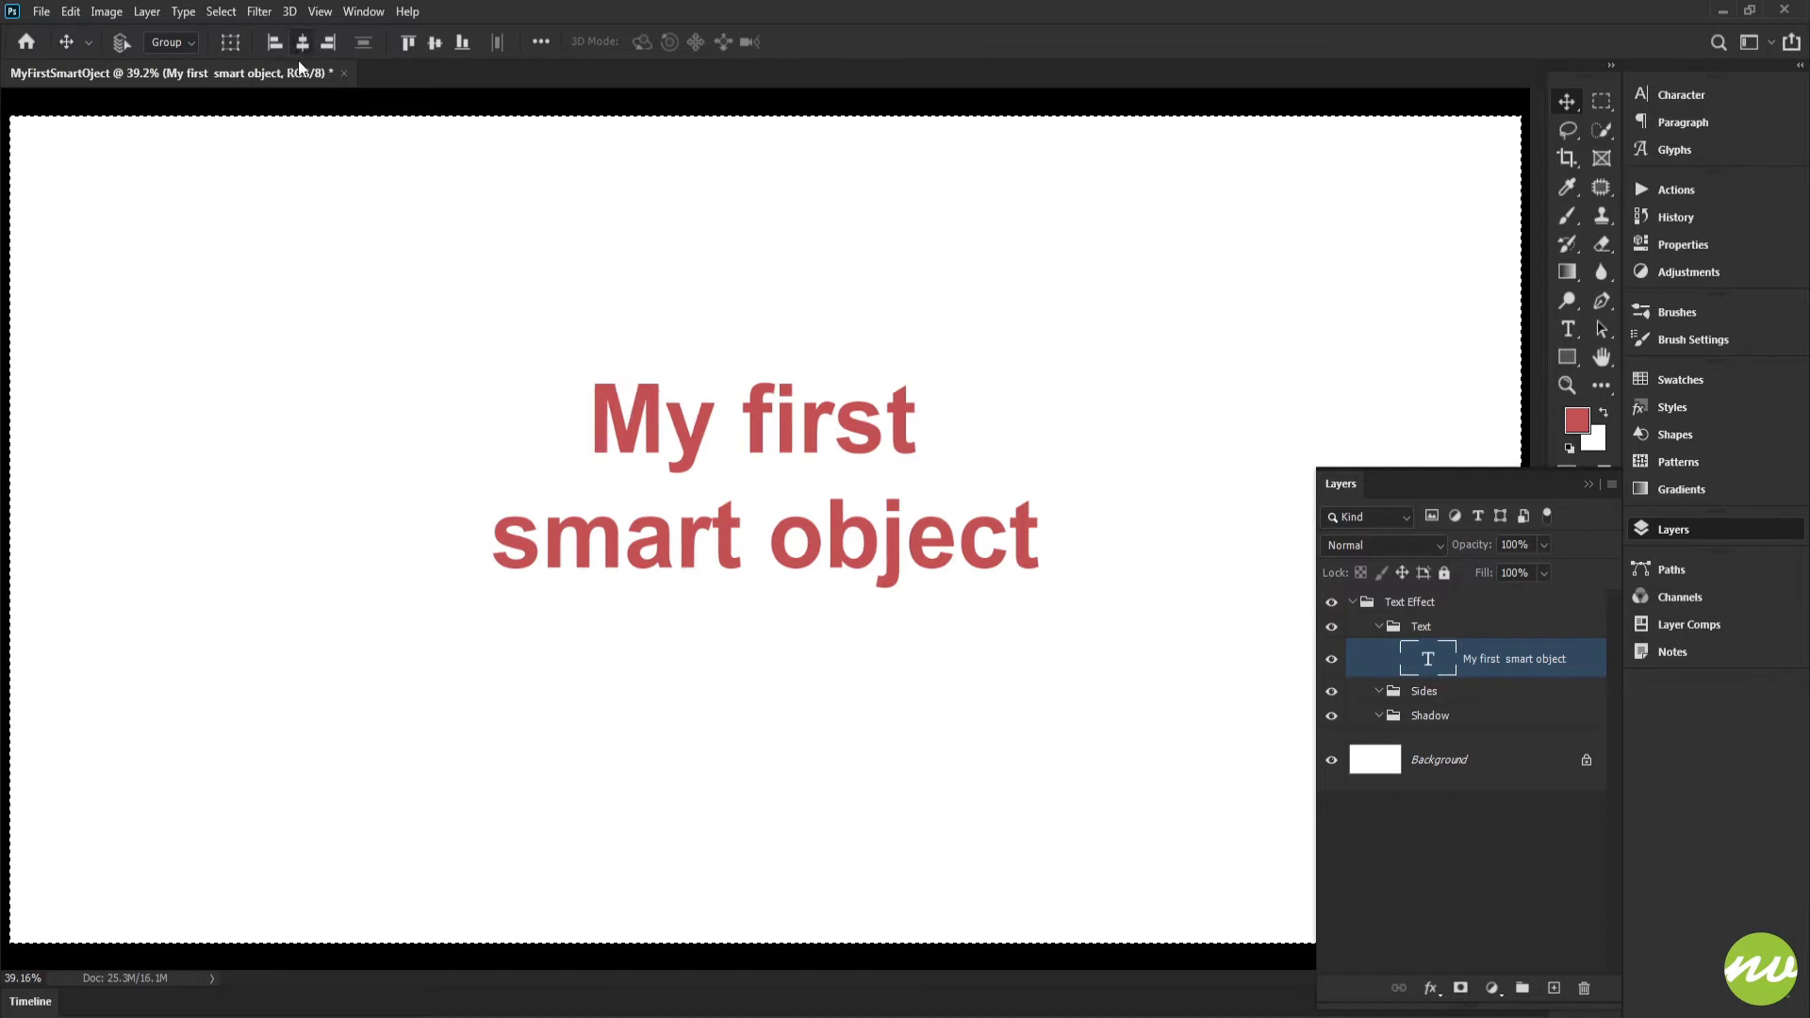
pyautogui.click(435, 41)
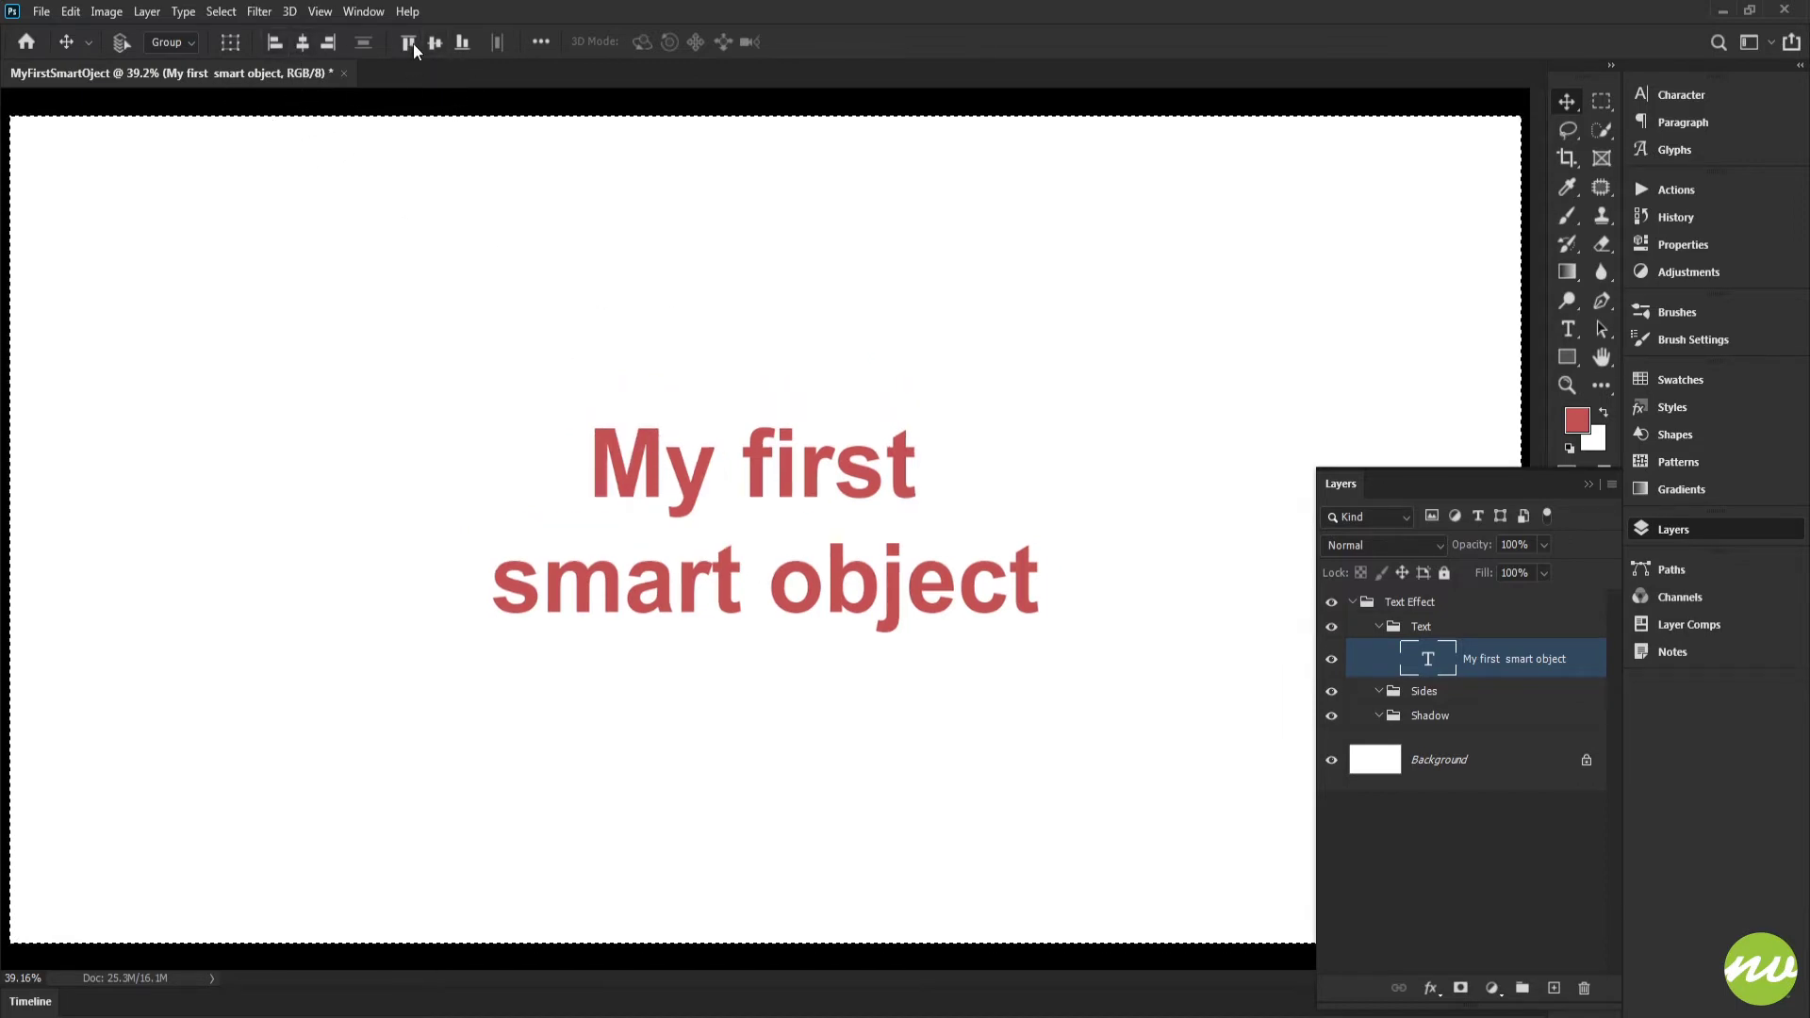
pyautogui.hotkey('ctrl', 'd')
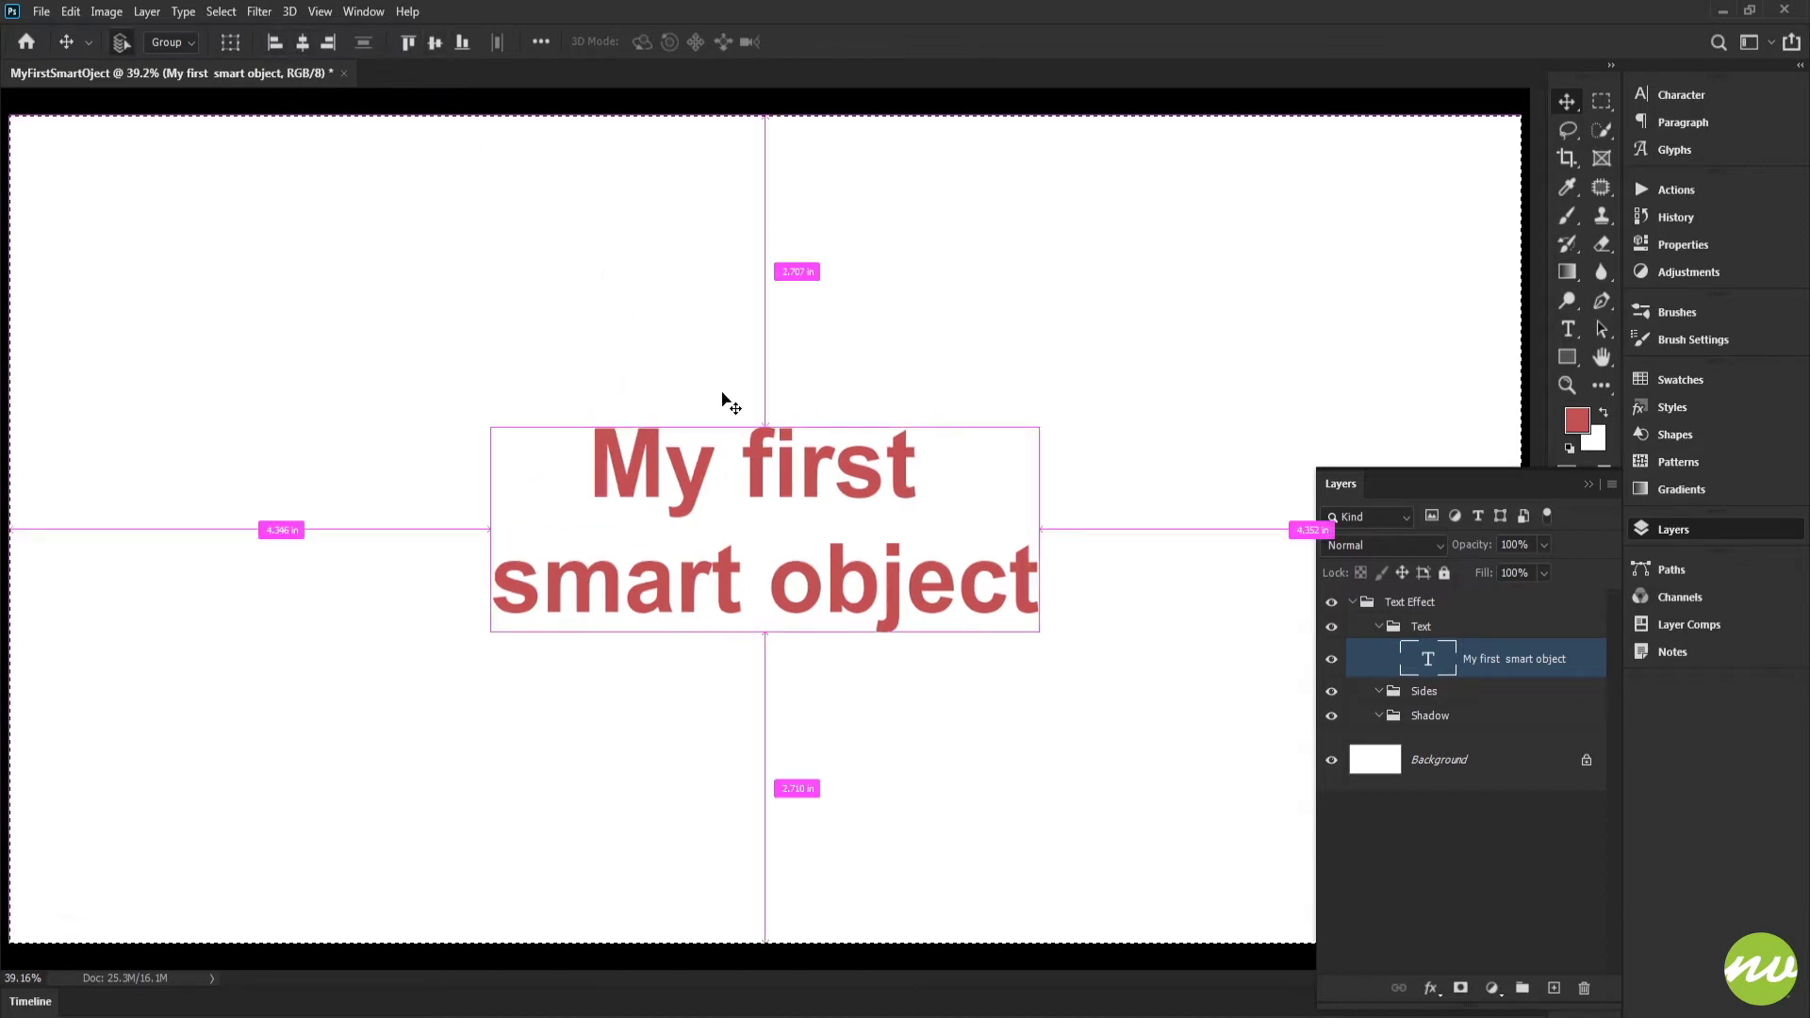
# Convert the "My first smart object" text layer to a smart object
pyautogui.press('space')
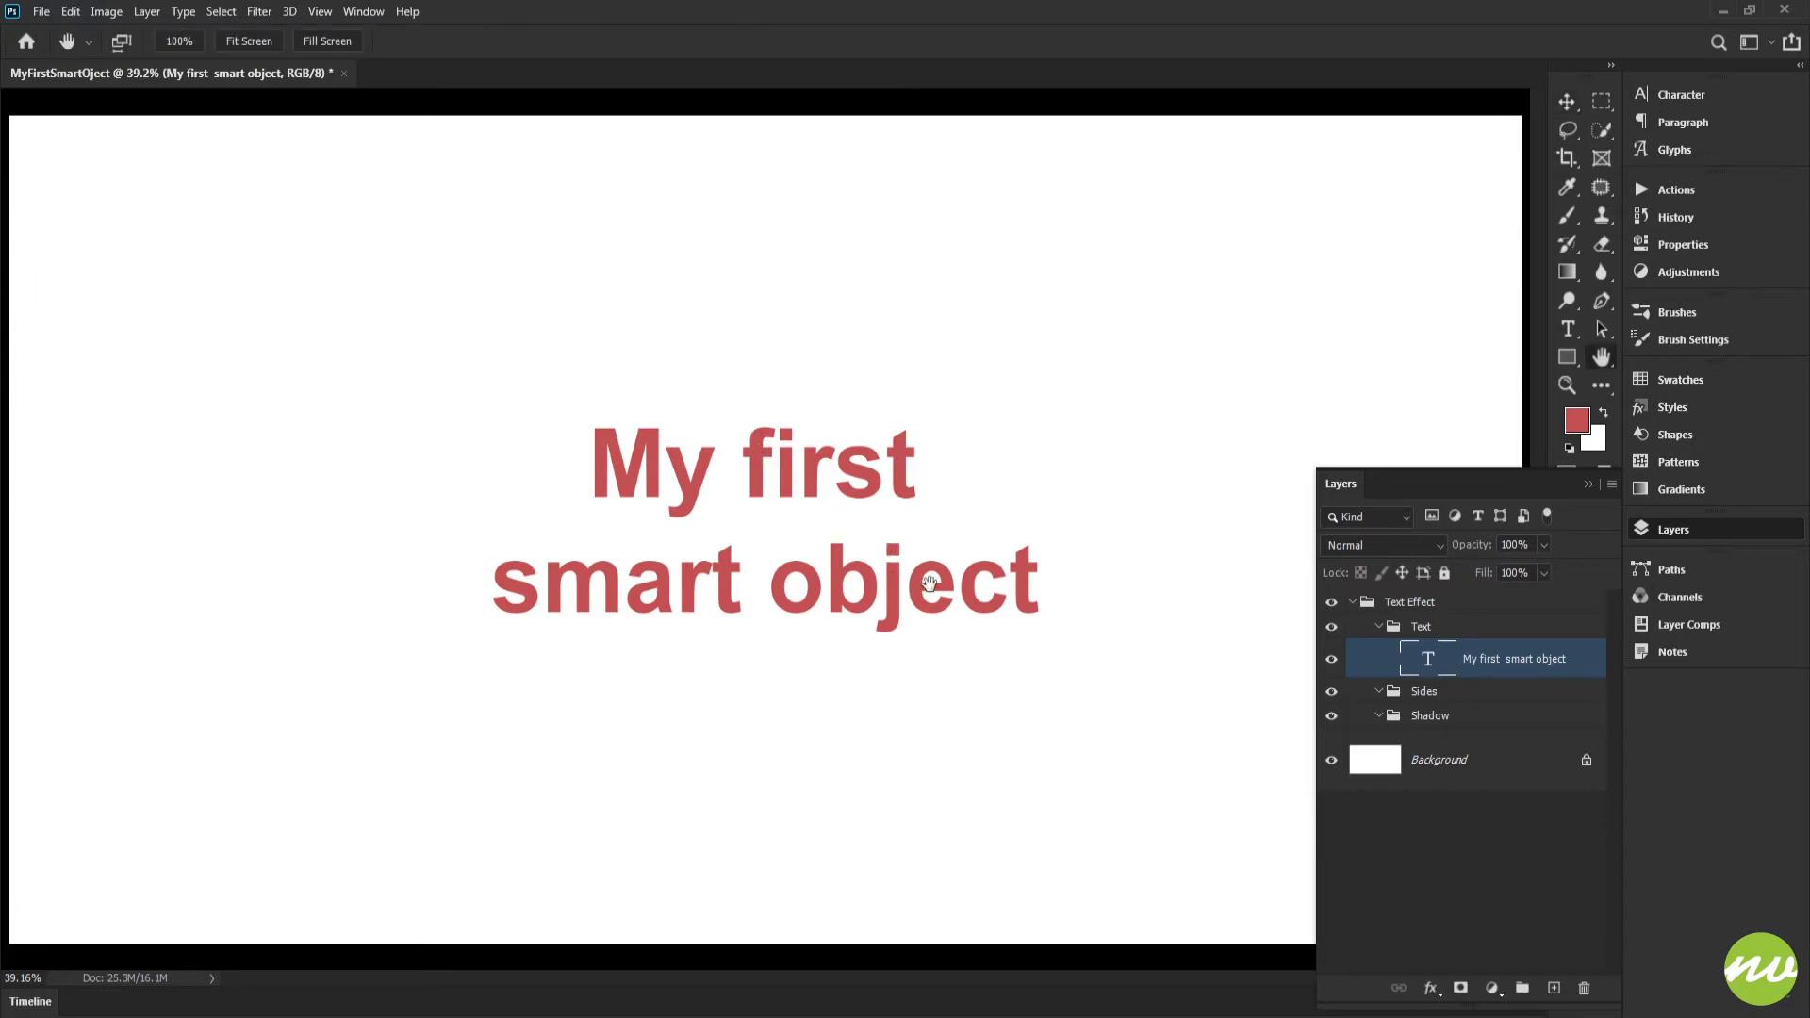
pyautogui.rightClick(1491, 663)
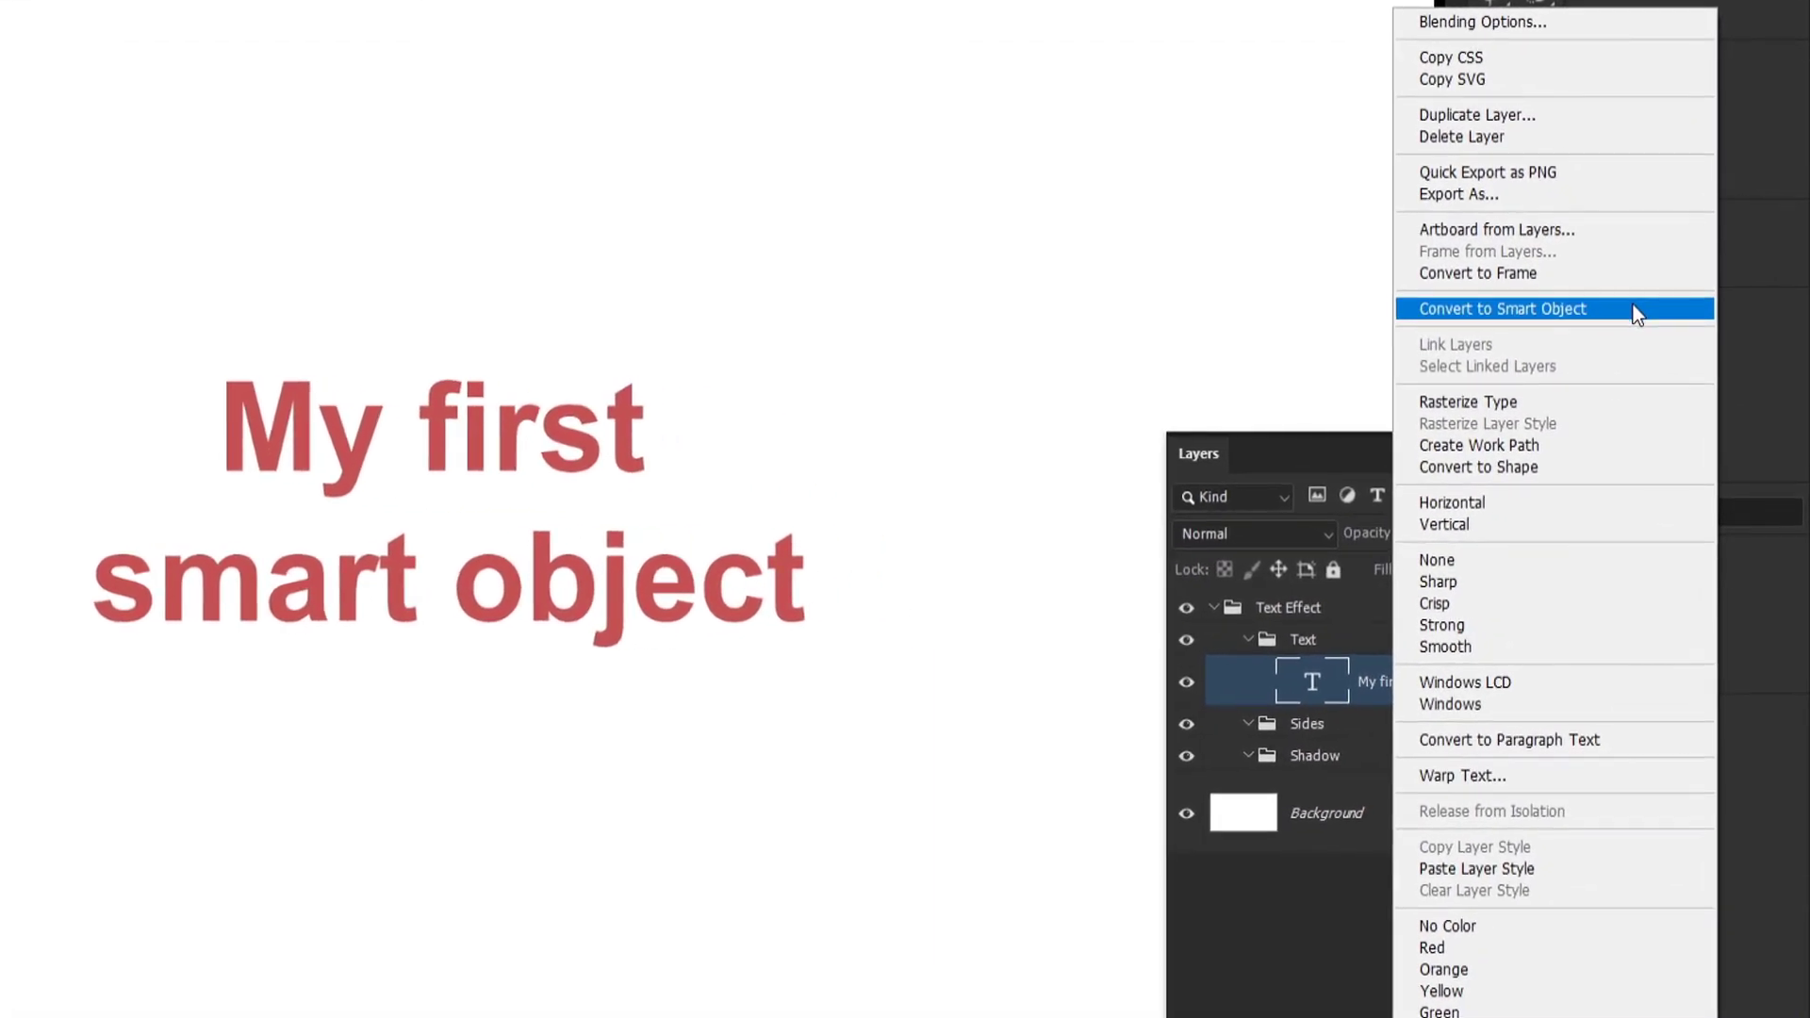
pyautogui.click(1633, 306)
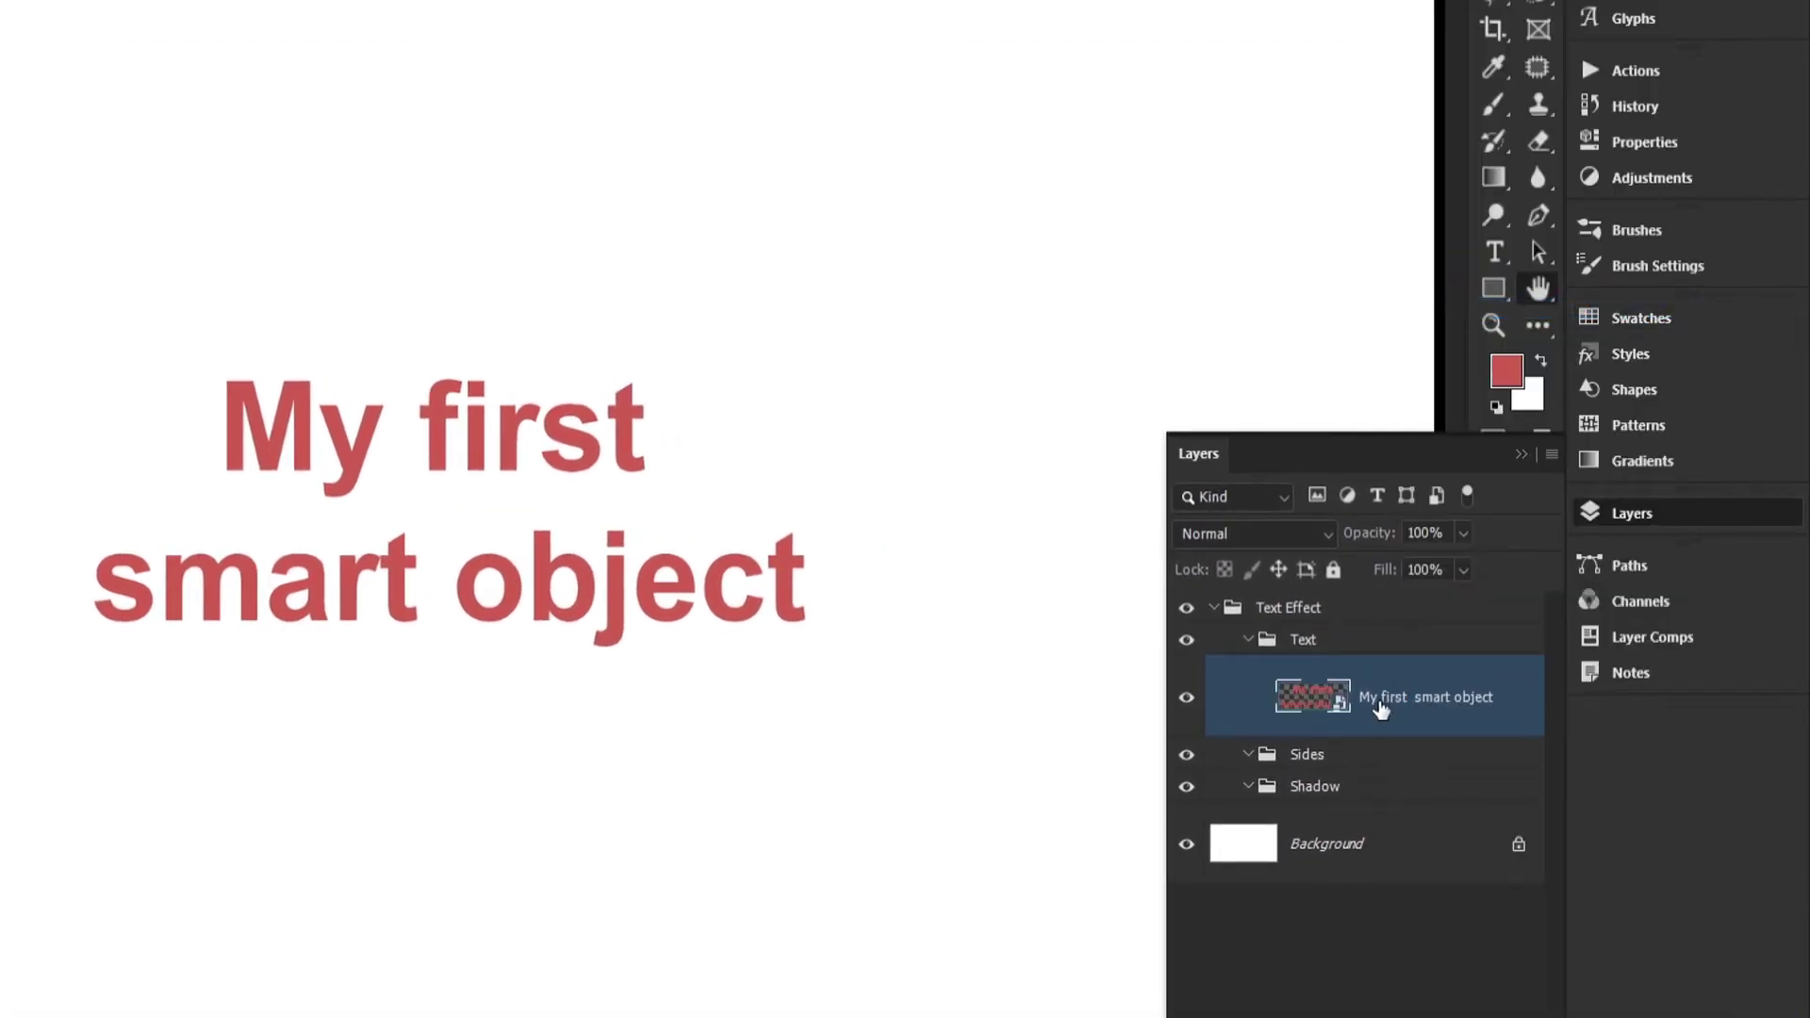
# Duplicate the smart object into both the Sides and Shadow groups, and hide the Shadow group
pyautogui.moveTo(1402, 701); pyautogui.dragTo(1400, 760)
pyautogui.moveTo(1399, 760); pyautogui.dragTo(1295, 755)
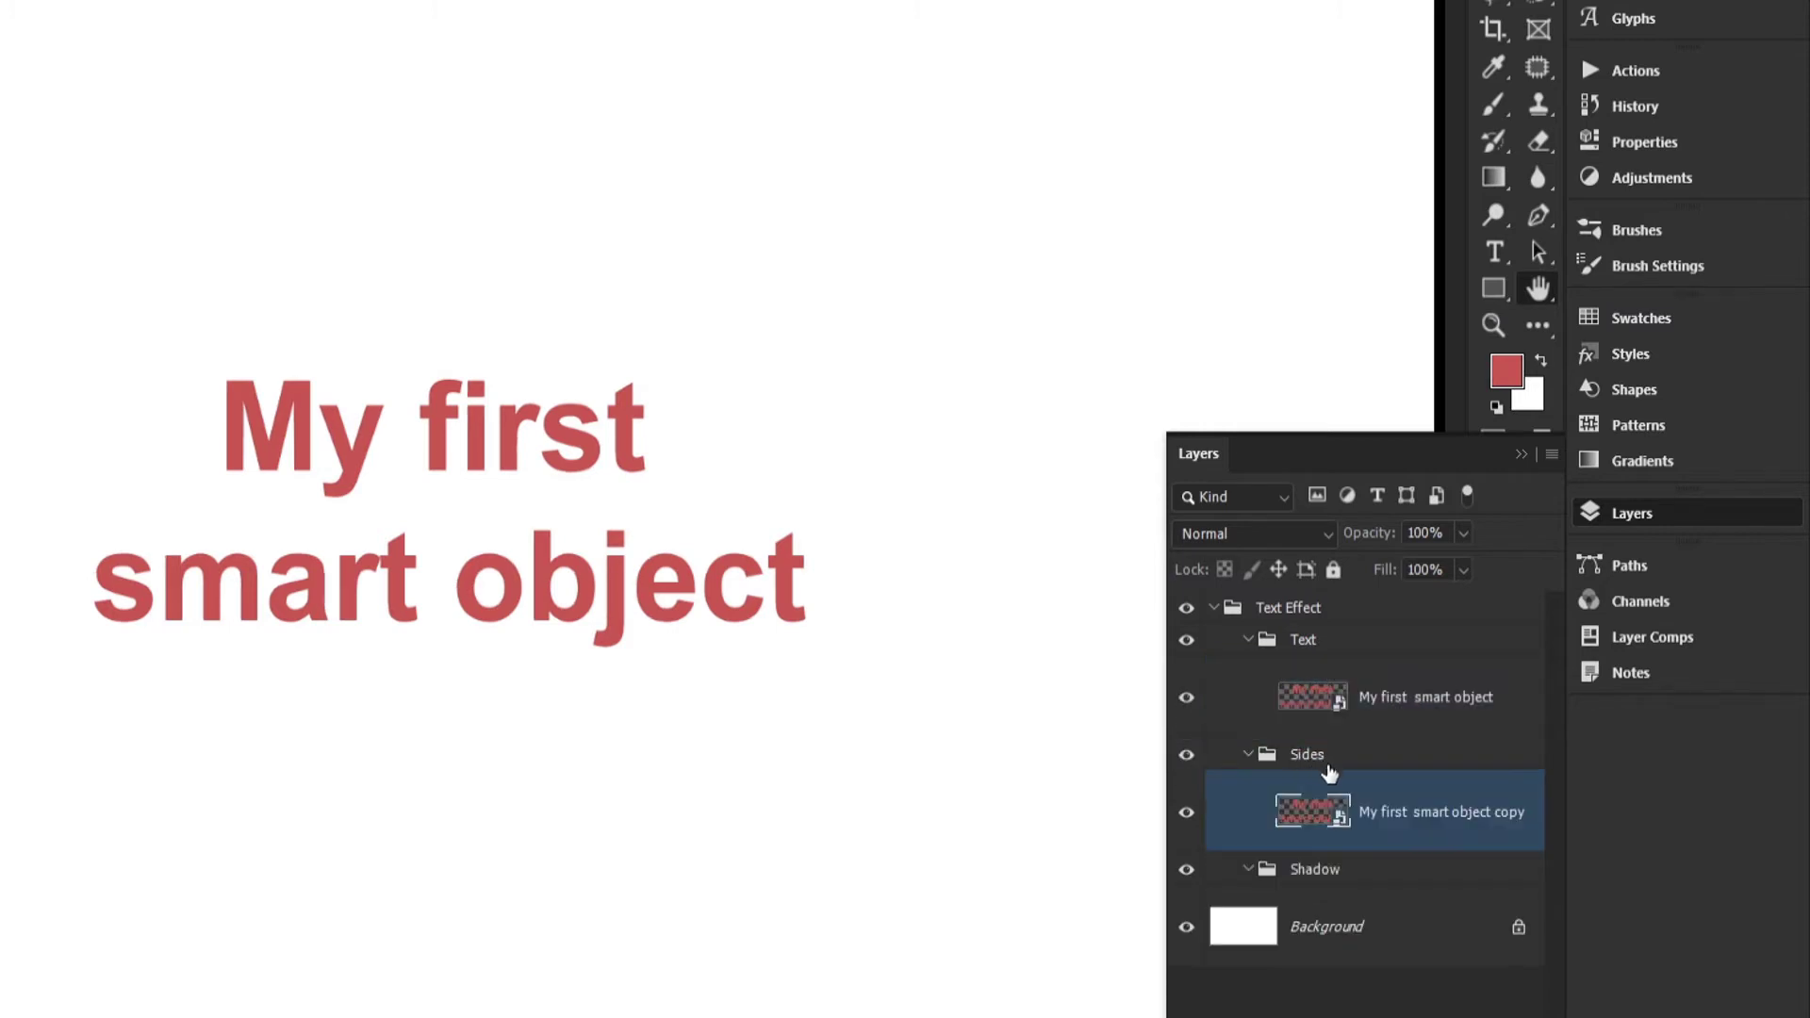
pyautogui.click(1358, 703)
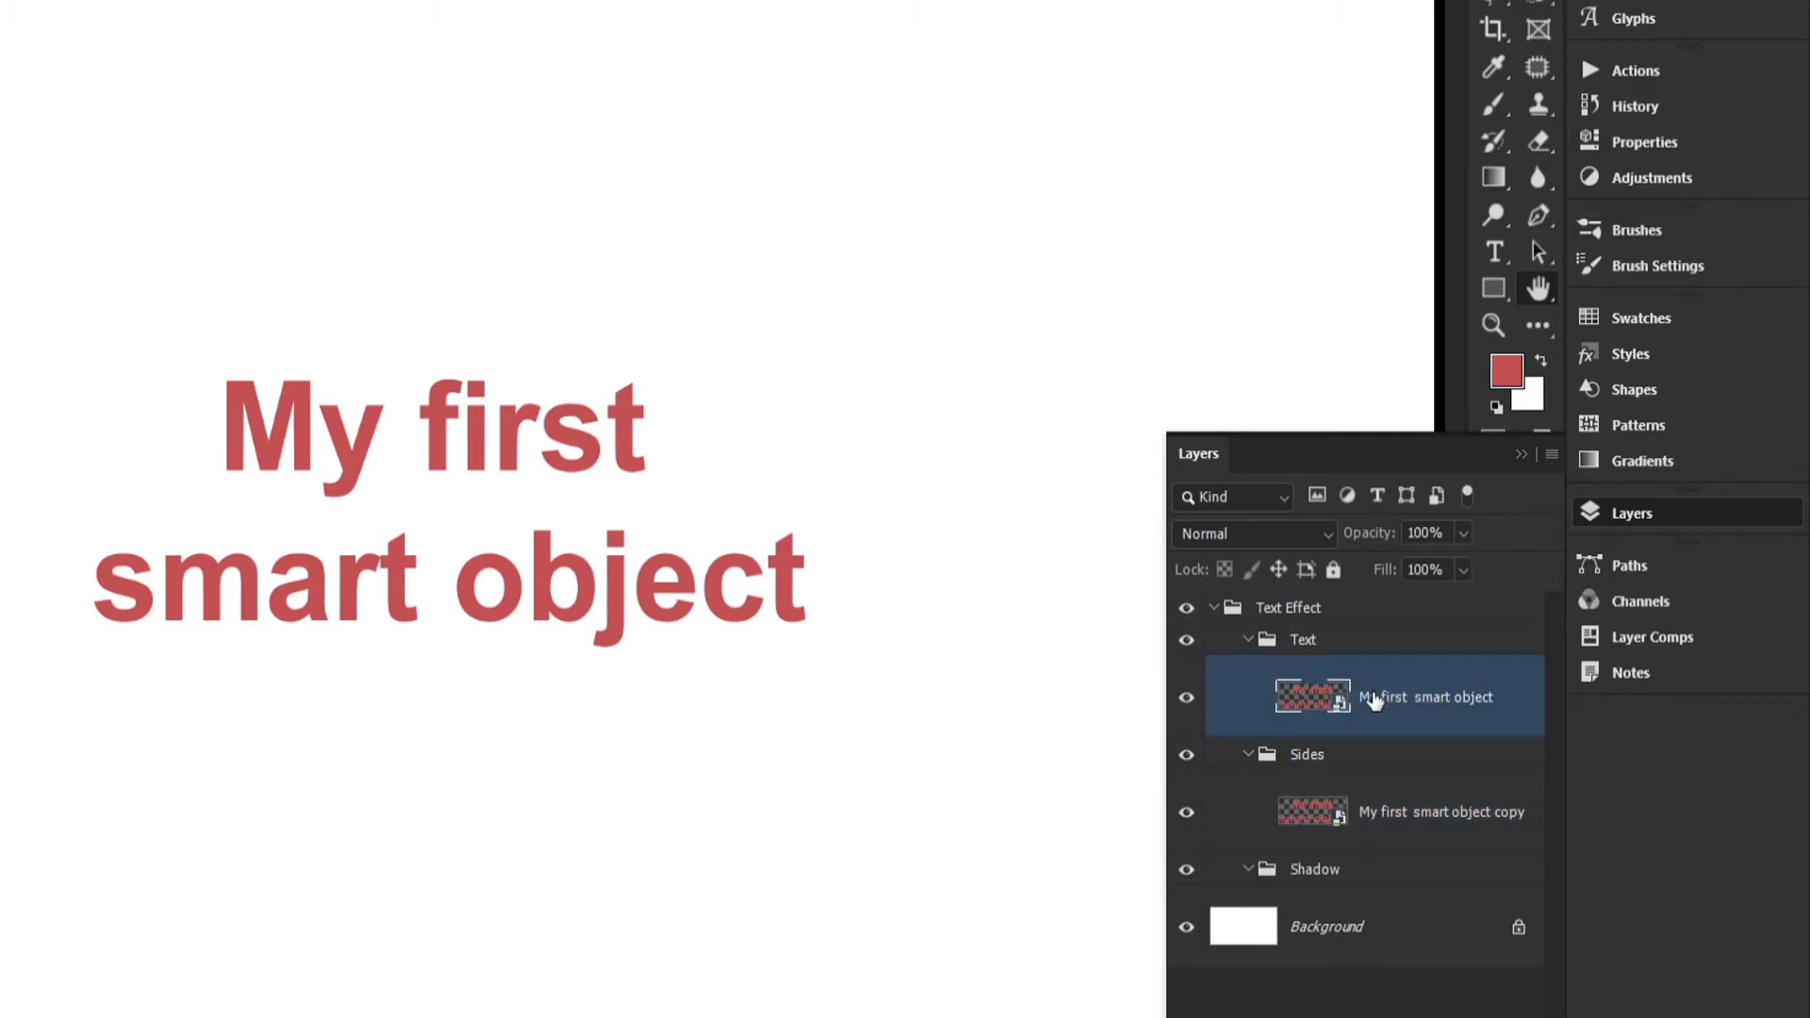
pyautogui.moveTo(1374, 699); pyautogui.dragTo(1316, 873)
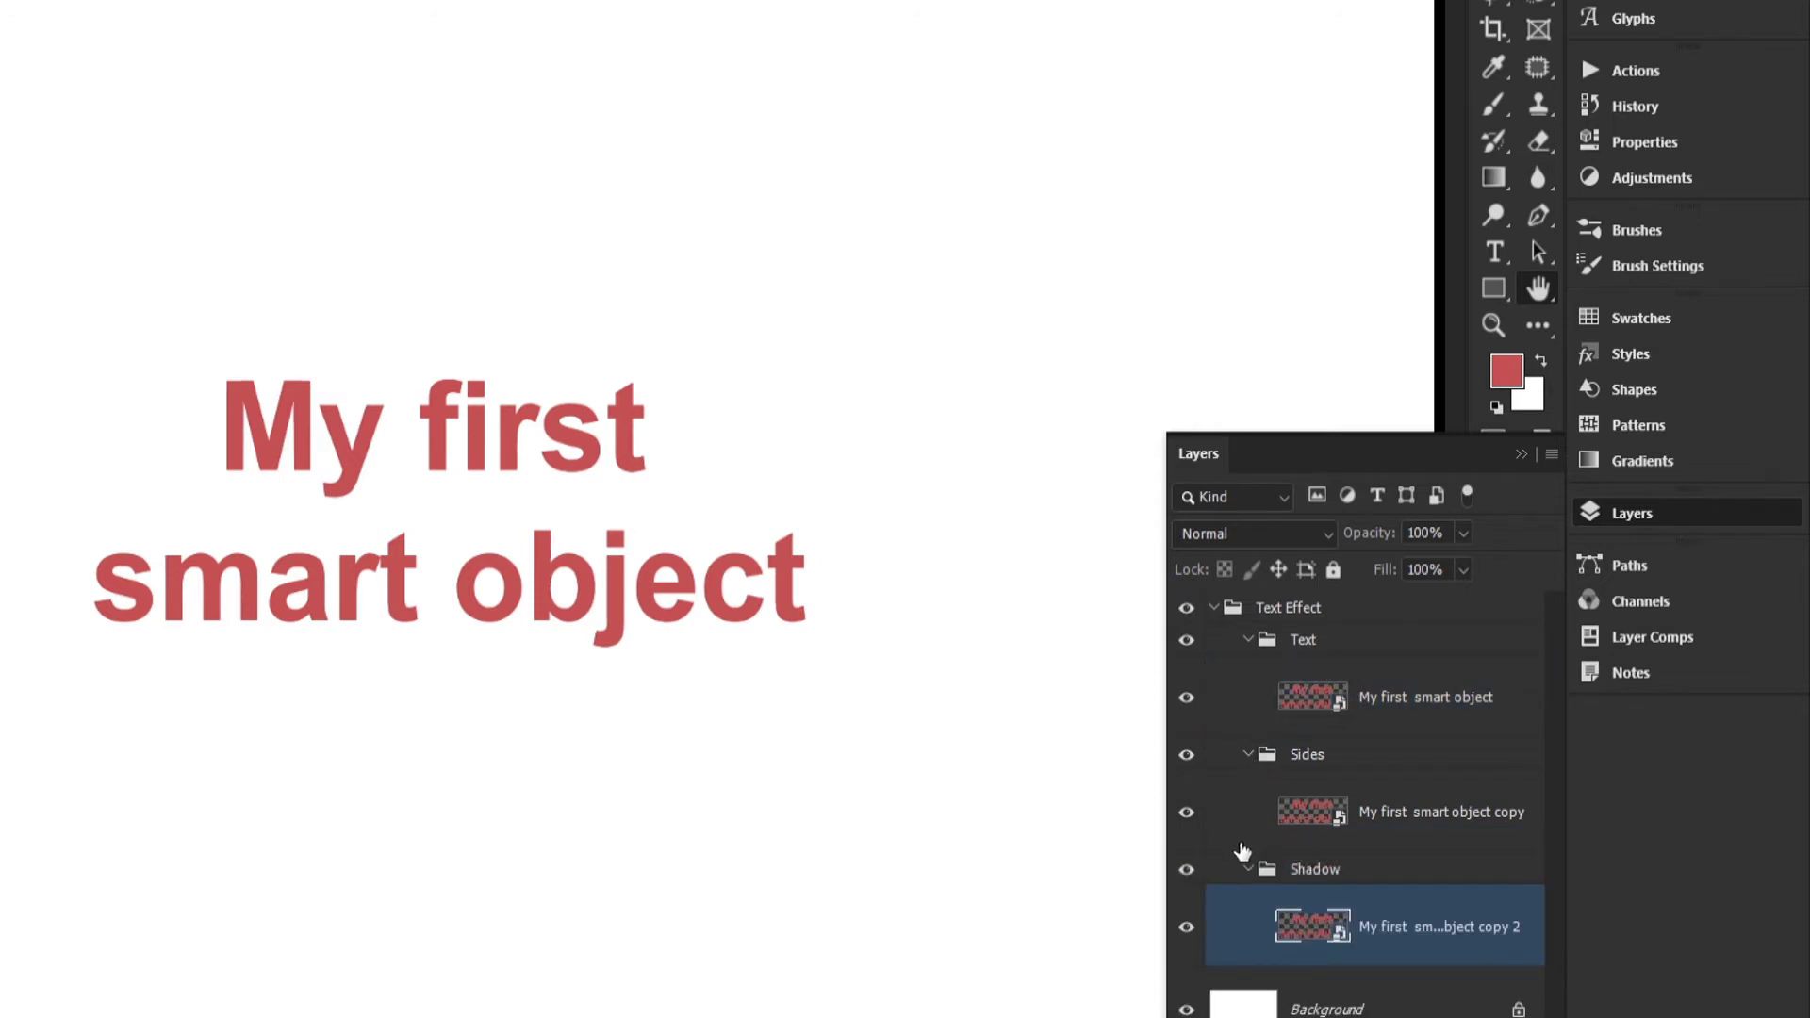
pyautogui.click(1186, 872)
# Make 15 more copies of the smart object in Sides, each offset one pixel right and one pixel down from the previous one
pyautogui.click(1393, 821)
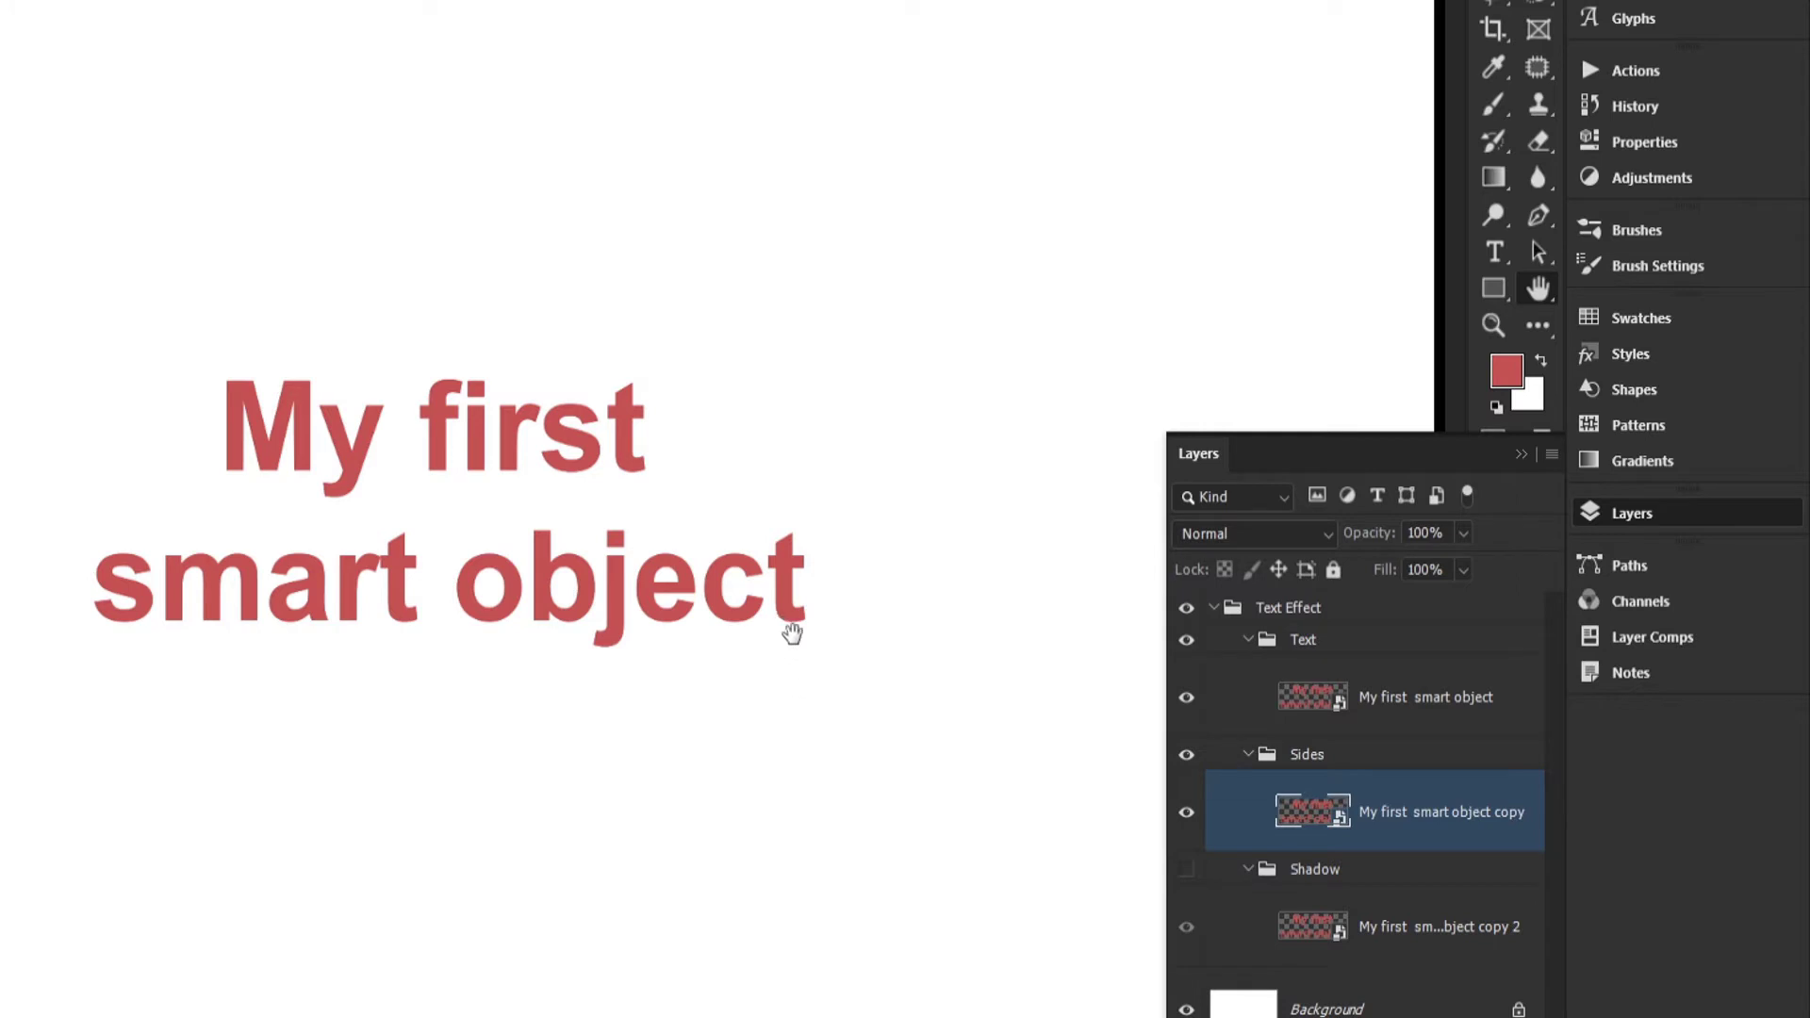
pyautogui.press('v')
pyautogui.press('ctrl')
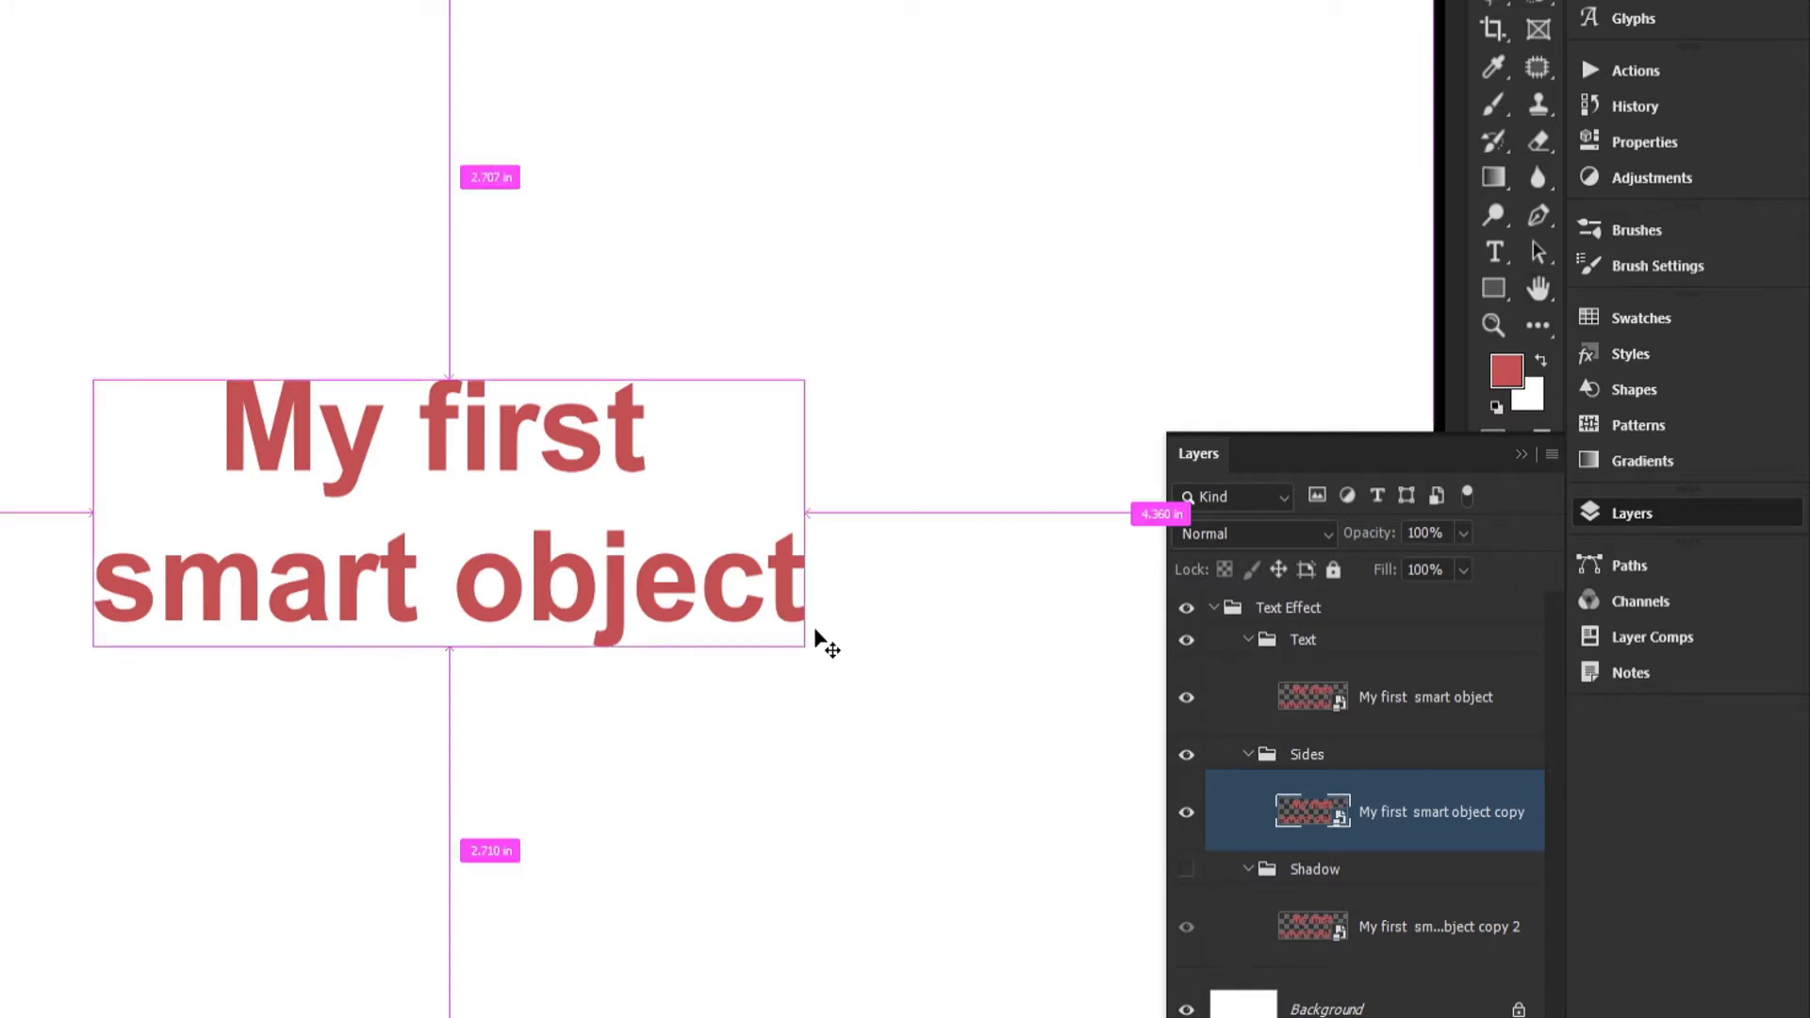
pyautogui.hotkey('ctrl', 'space')
pyautogui.moveTo(811, 623); pyautogui.dragTo(1133, 903)
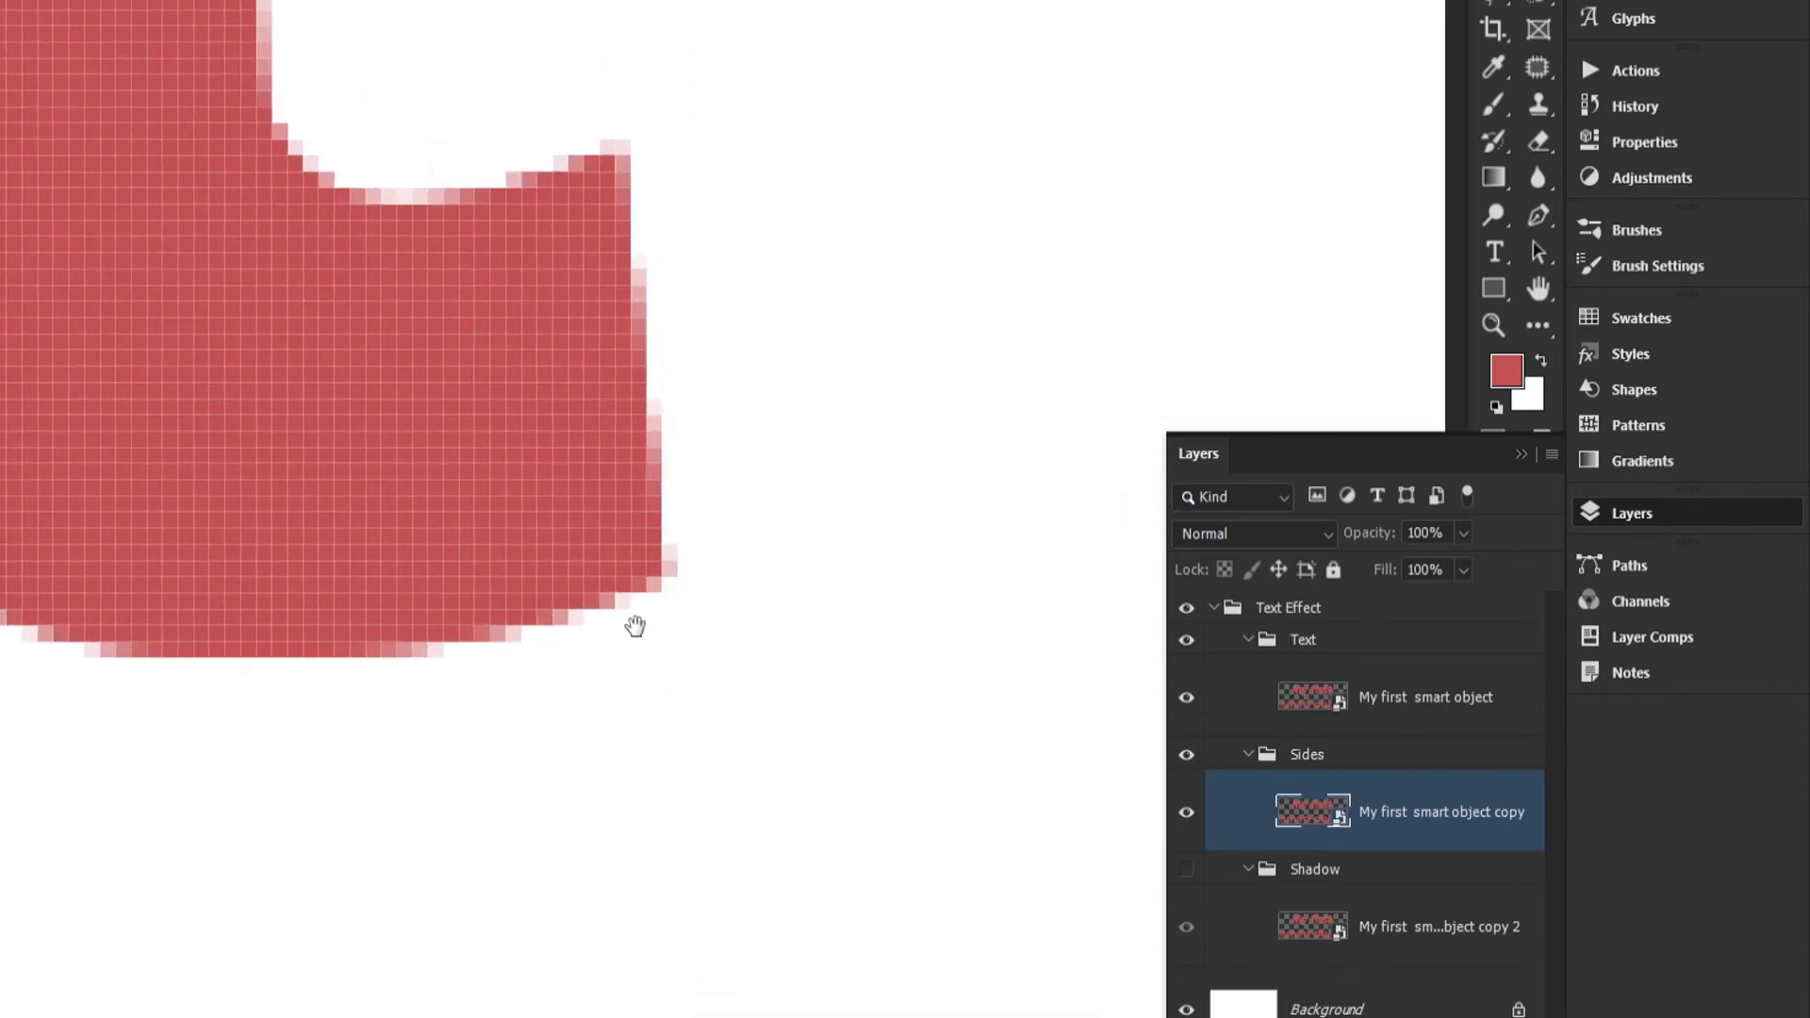
pyautogui.moveTo(634, 626); pyautogui.dragTo(614, 433)
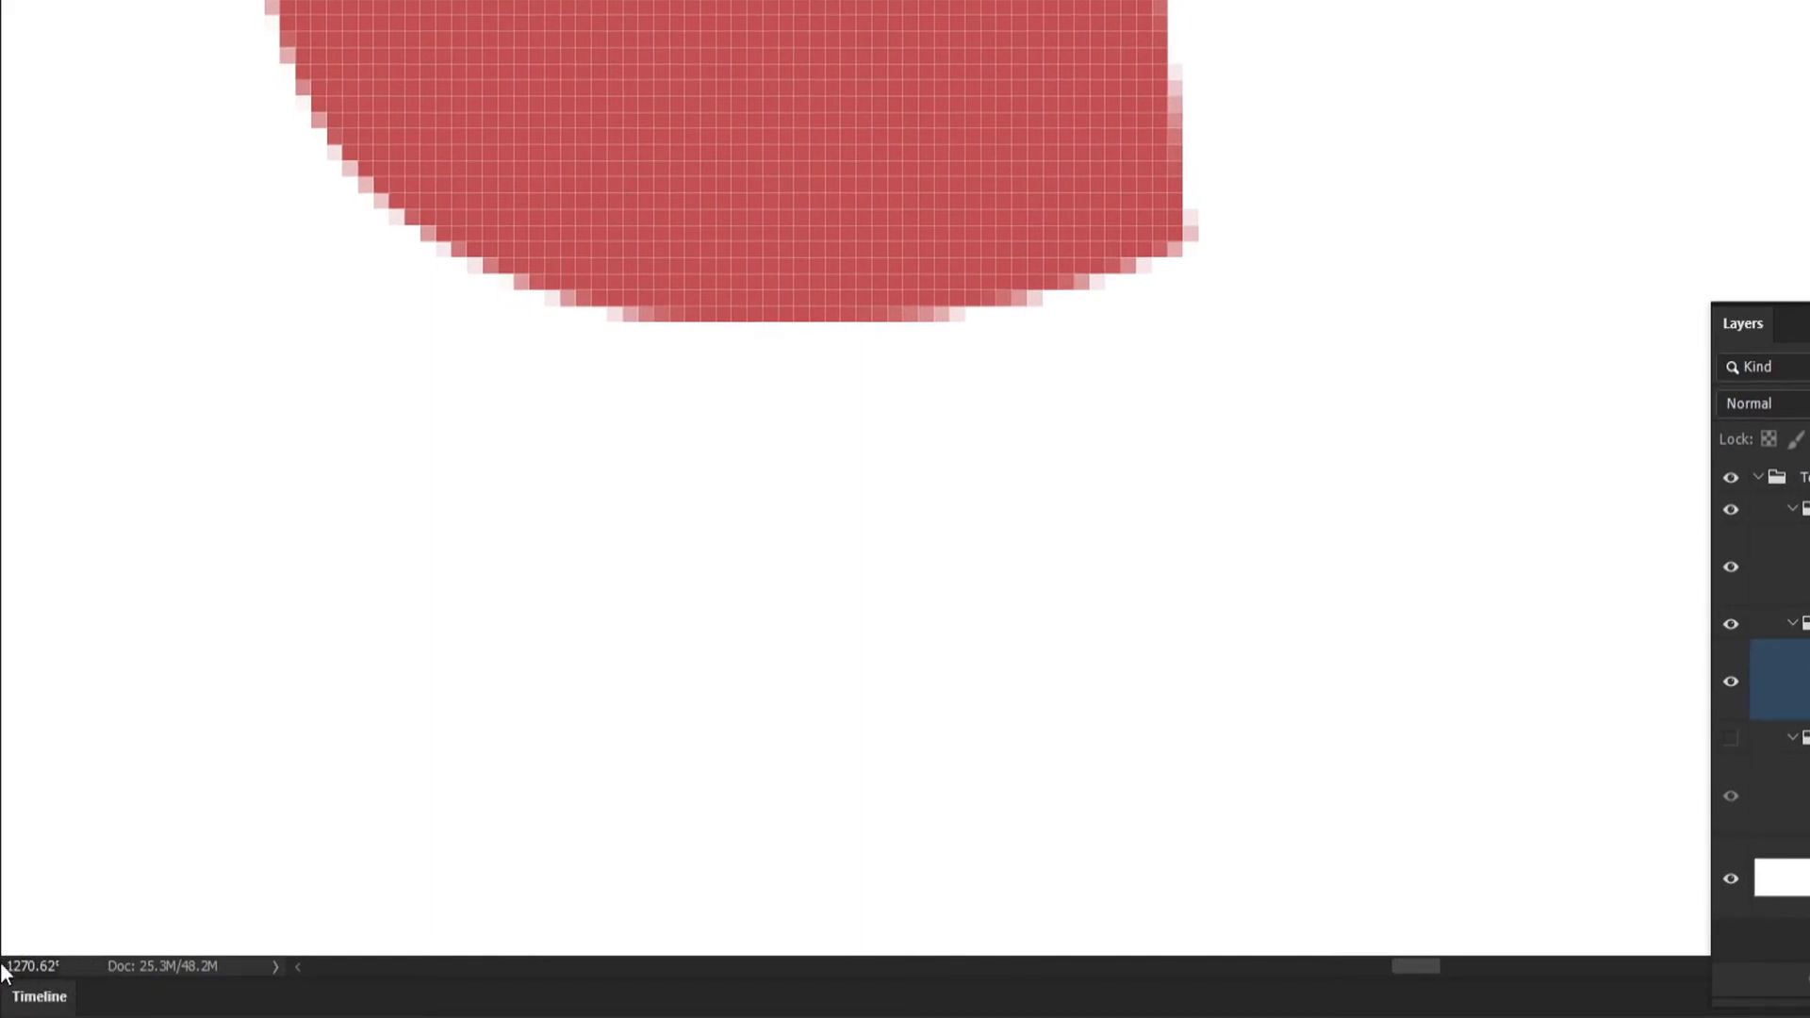
pyautogui.moveTo(1168, 249); pyautogui.dragTo(1087, 292)
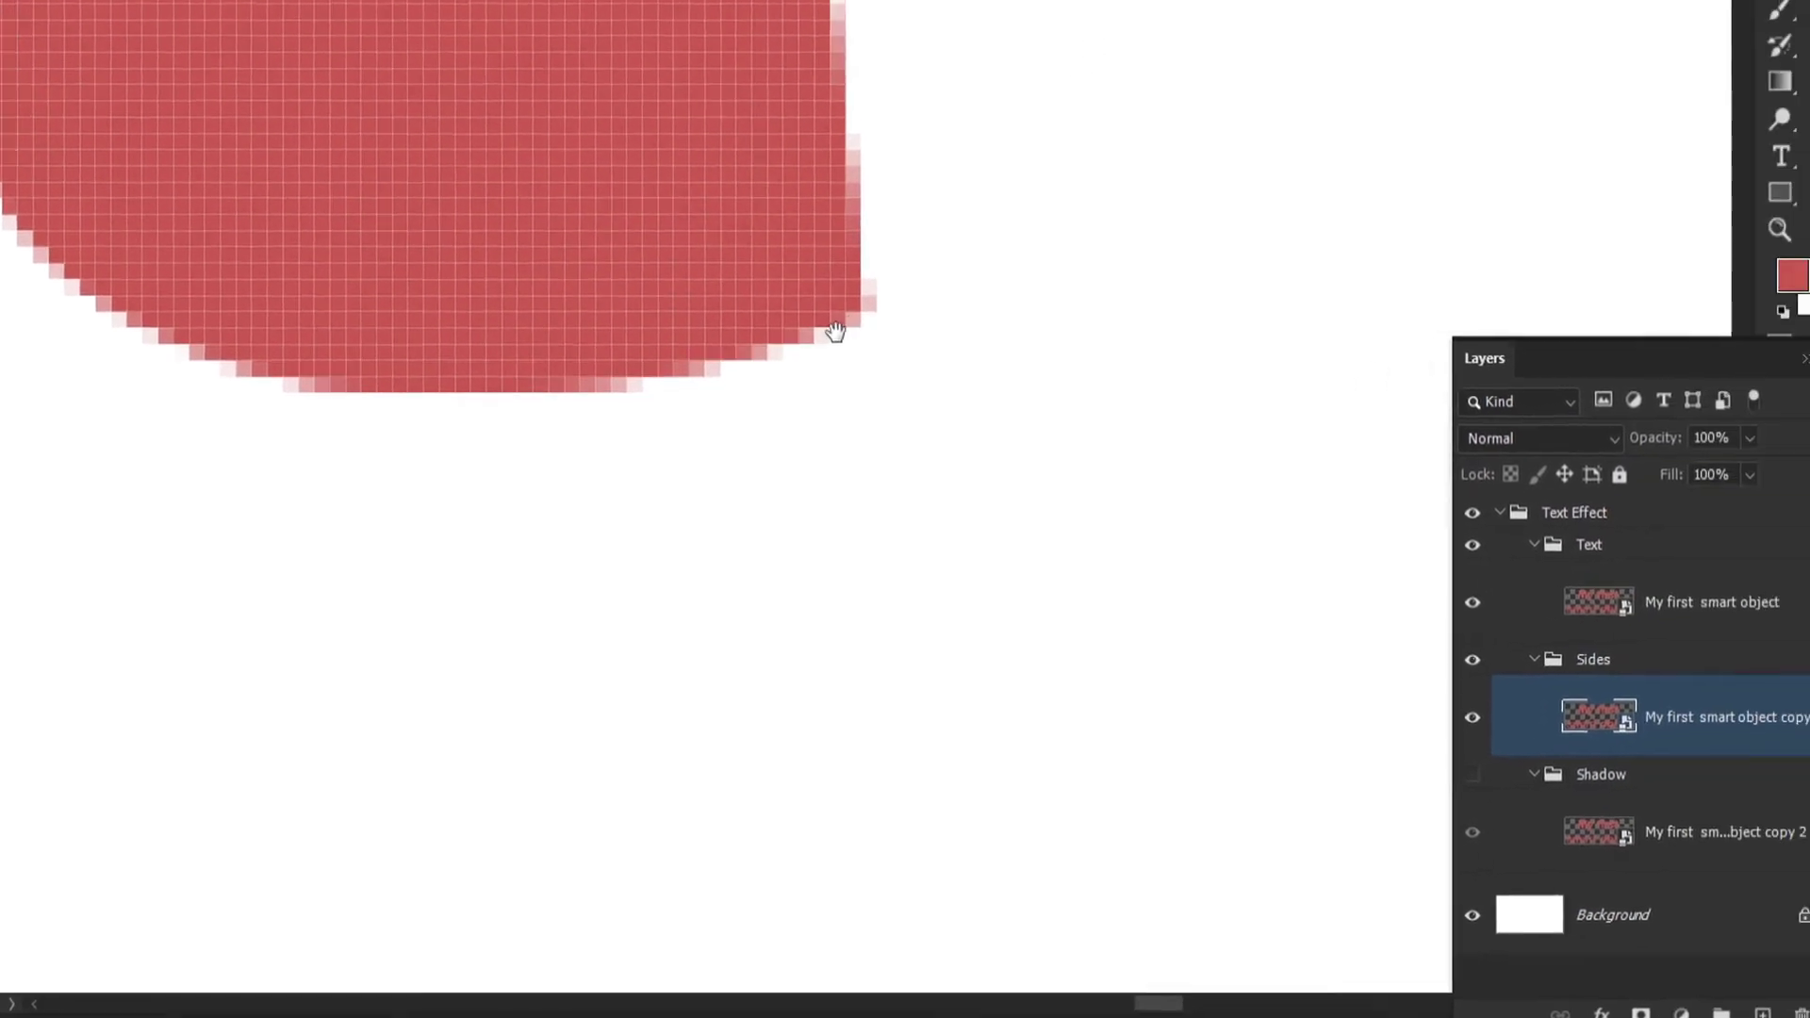
pyautogui.moveTo(640, 353); pyautogui.dragTo(598, 305)
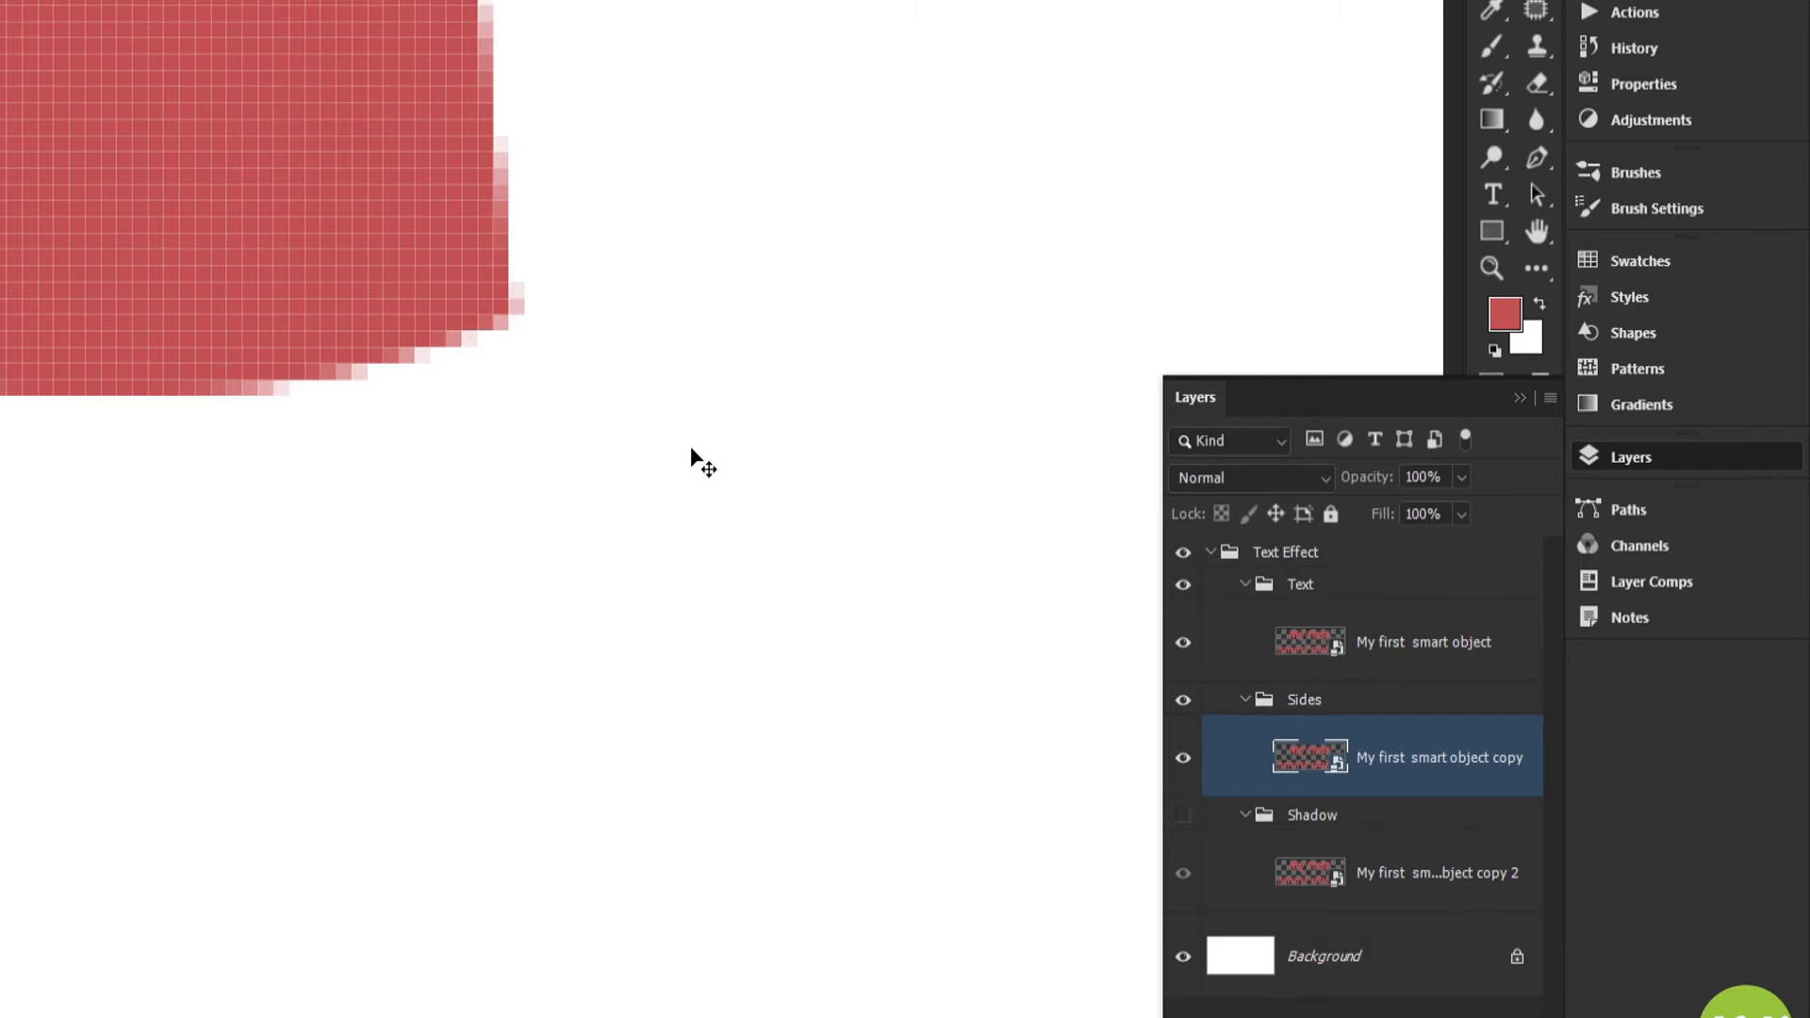
pyautogui.press('Down')
pyautogui.hotkey('ctrl', 'shift', 'alt', 't')
pyautogui.hotkey('ctrl', 'shift', 'alt', 't')
pyautogui.hotkey('ctrl', 'shift', 'alt', 't')
pyautogui.hotkey('ctrl', 'shift', 'alt', 't')
pyautogui.hotkey('ctrl', 'shift', 'alt', 't')
pyautogui.hotkey('ctrl', 'shift', 'alt', 't')
pyautogui.hotkey('ctrl', 'shift', 'alt', 't')
pyautogui.hotkey('ctrl', 'shift', 'alt', 't')
pyautogui.hotkey('ctrl', 'shift', 'alt', 't')
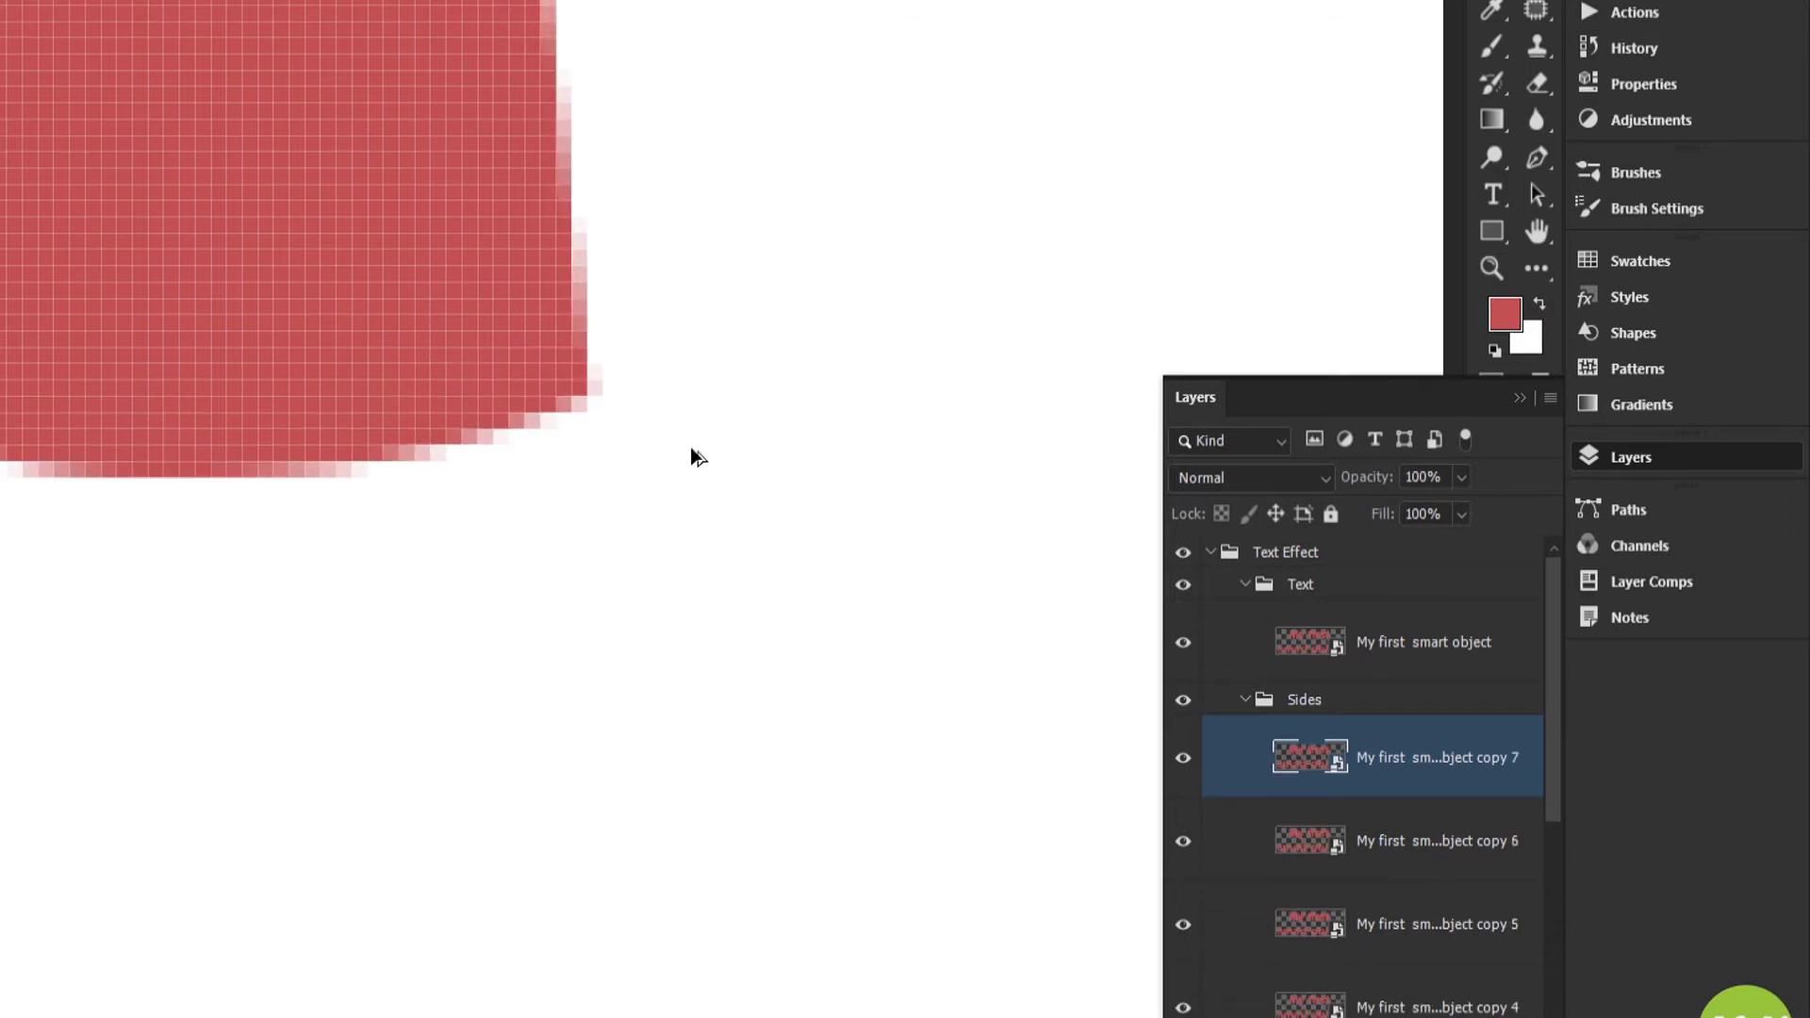
pyautogui.hotkey('ctrl', 'shift', 'alt', 't')
pyautogui.hotkey('ctrl', 'shift', 'alt', 't')
pyautogui.hotkey('ctrl', 'shift', 'alt', 't')
pyautogui.hotkey('ctrl', 'shift', 'alt', 't')
pyautogui.hotkey('ctrl', 'shift', 'alt', 't')
pyautogui.hotkey('ctrl', 'shift', 'alt', 't')
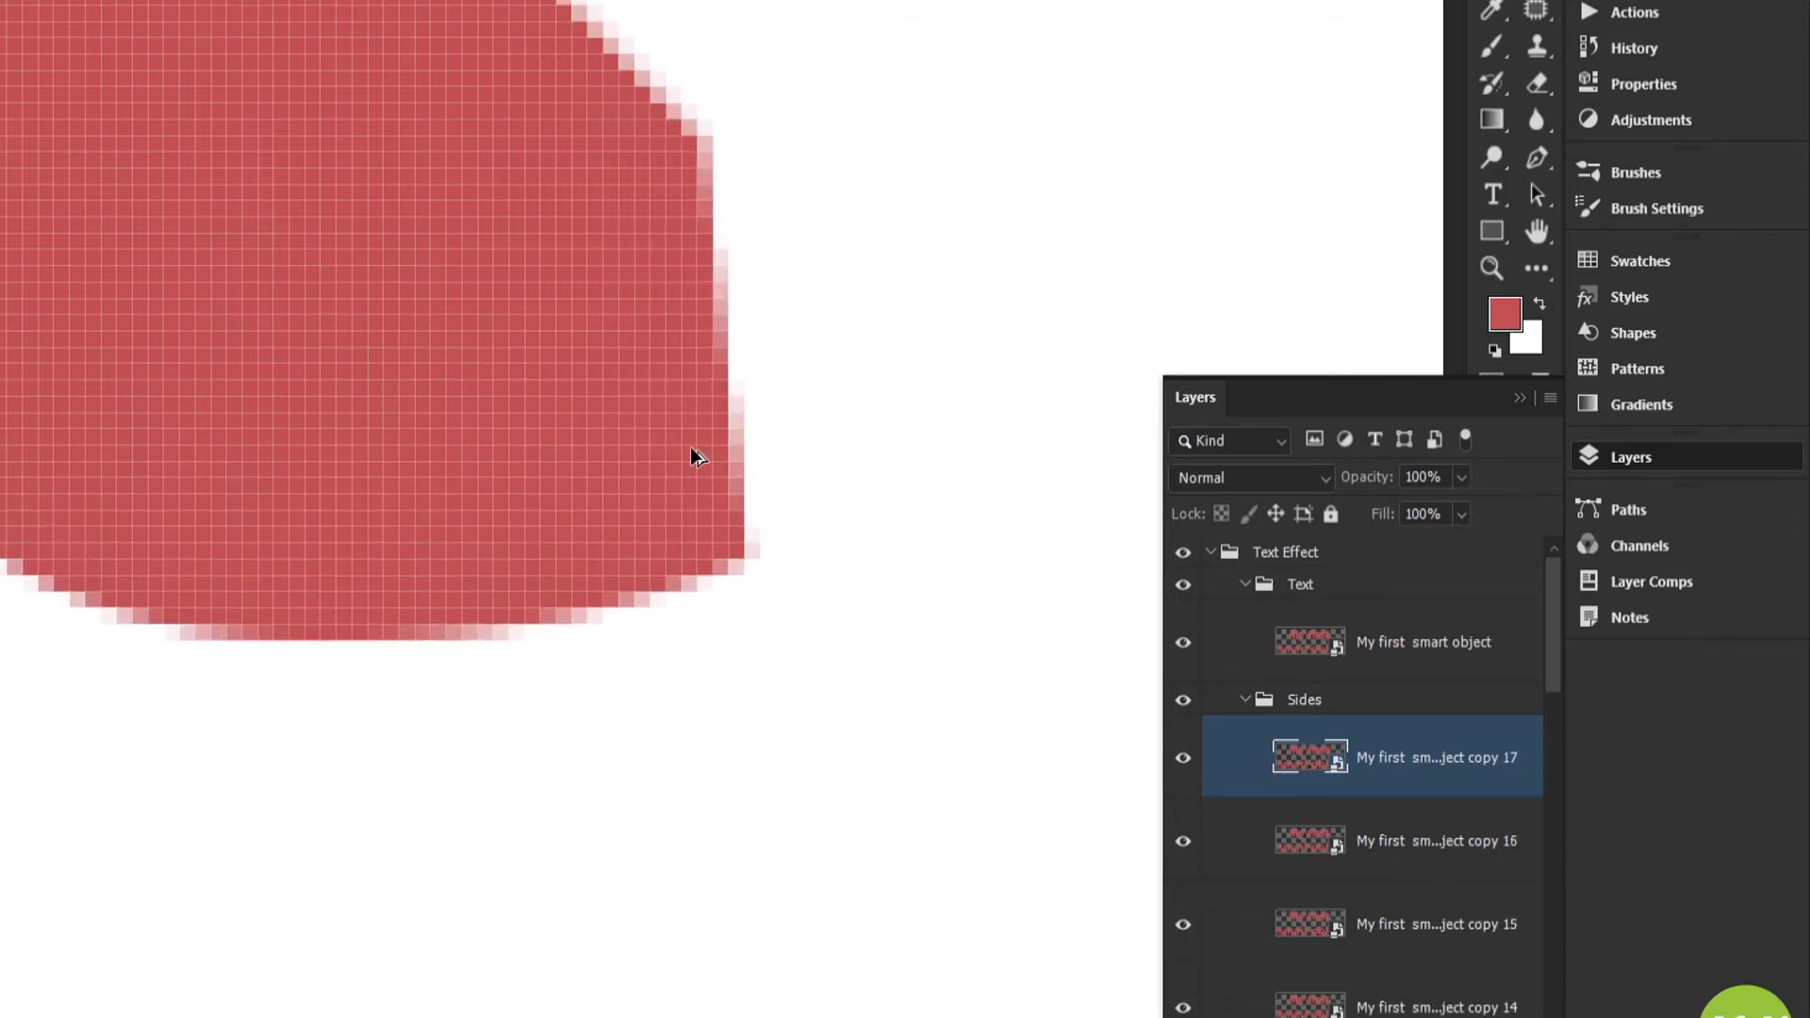
# Examine the thickened text on the whole canvas and the stack of smart object copies inside the Sides group
pyautogui.hotkey('ctrl', '0')
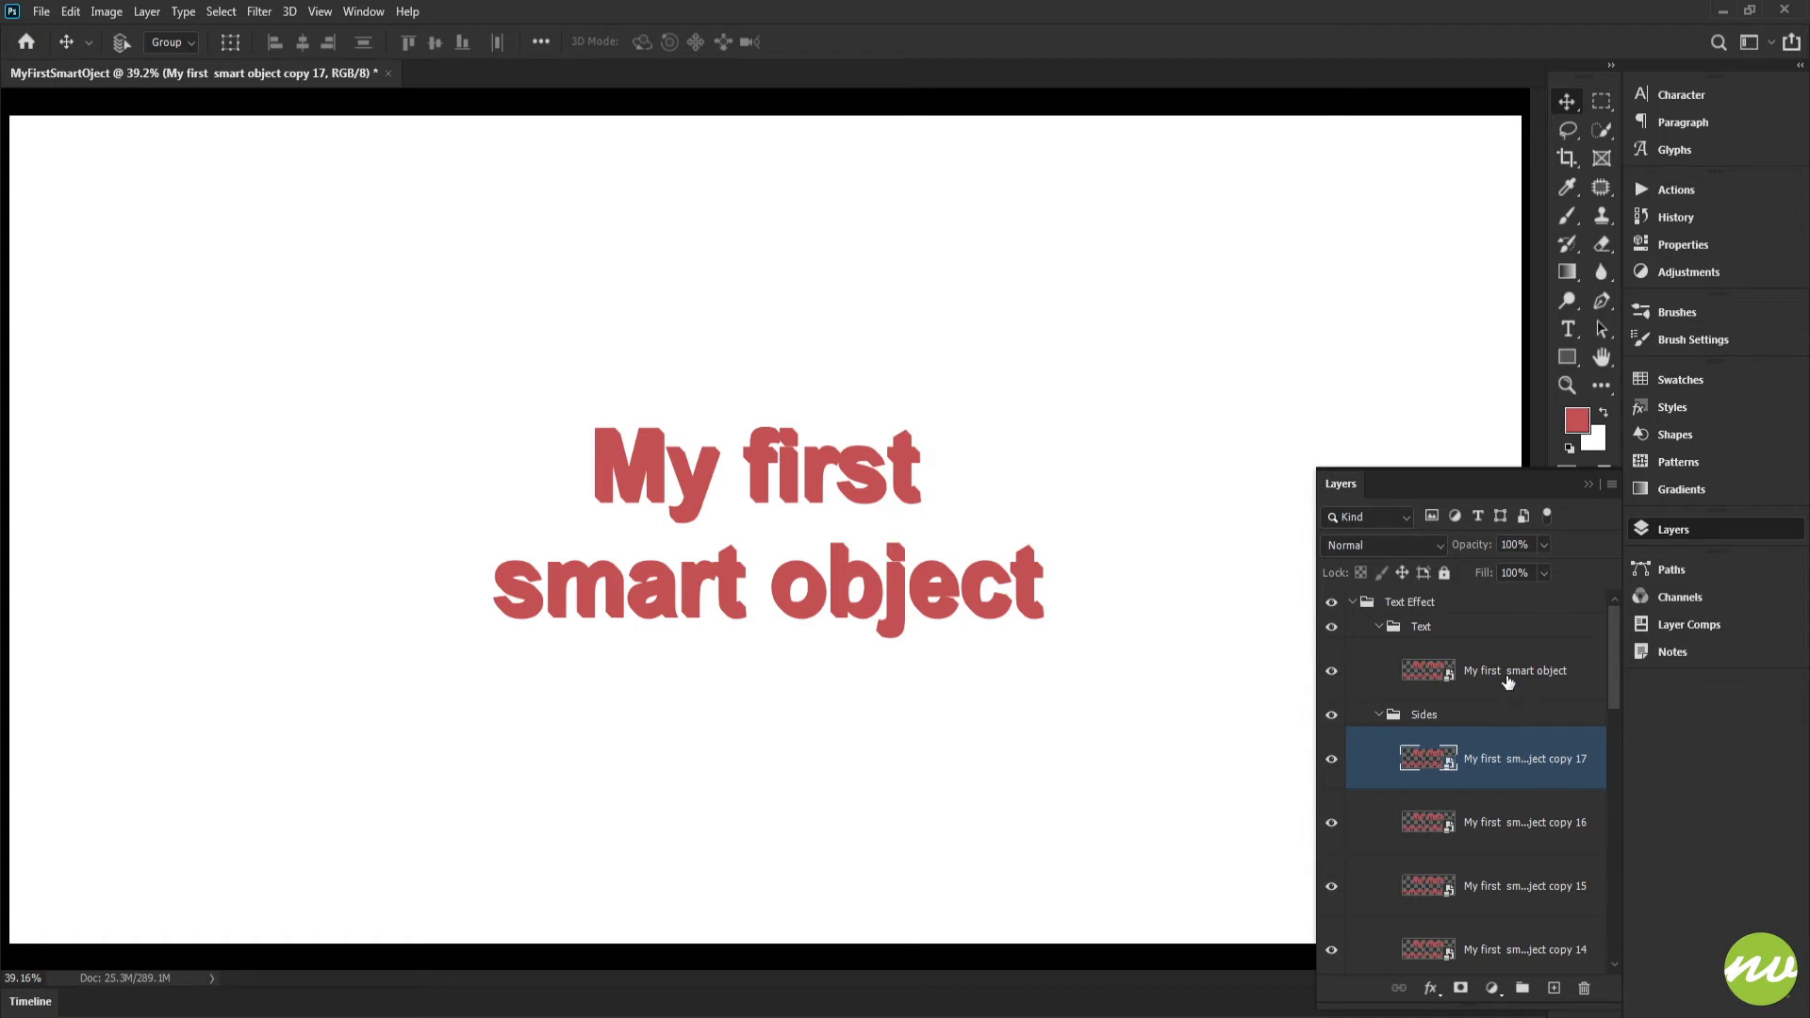
pyautogui.scroll(-10, 1509, 681)
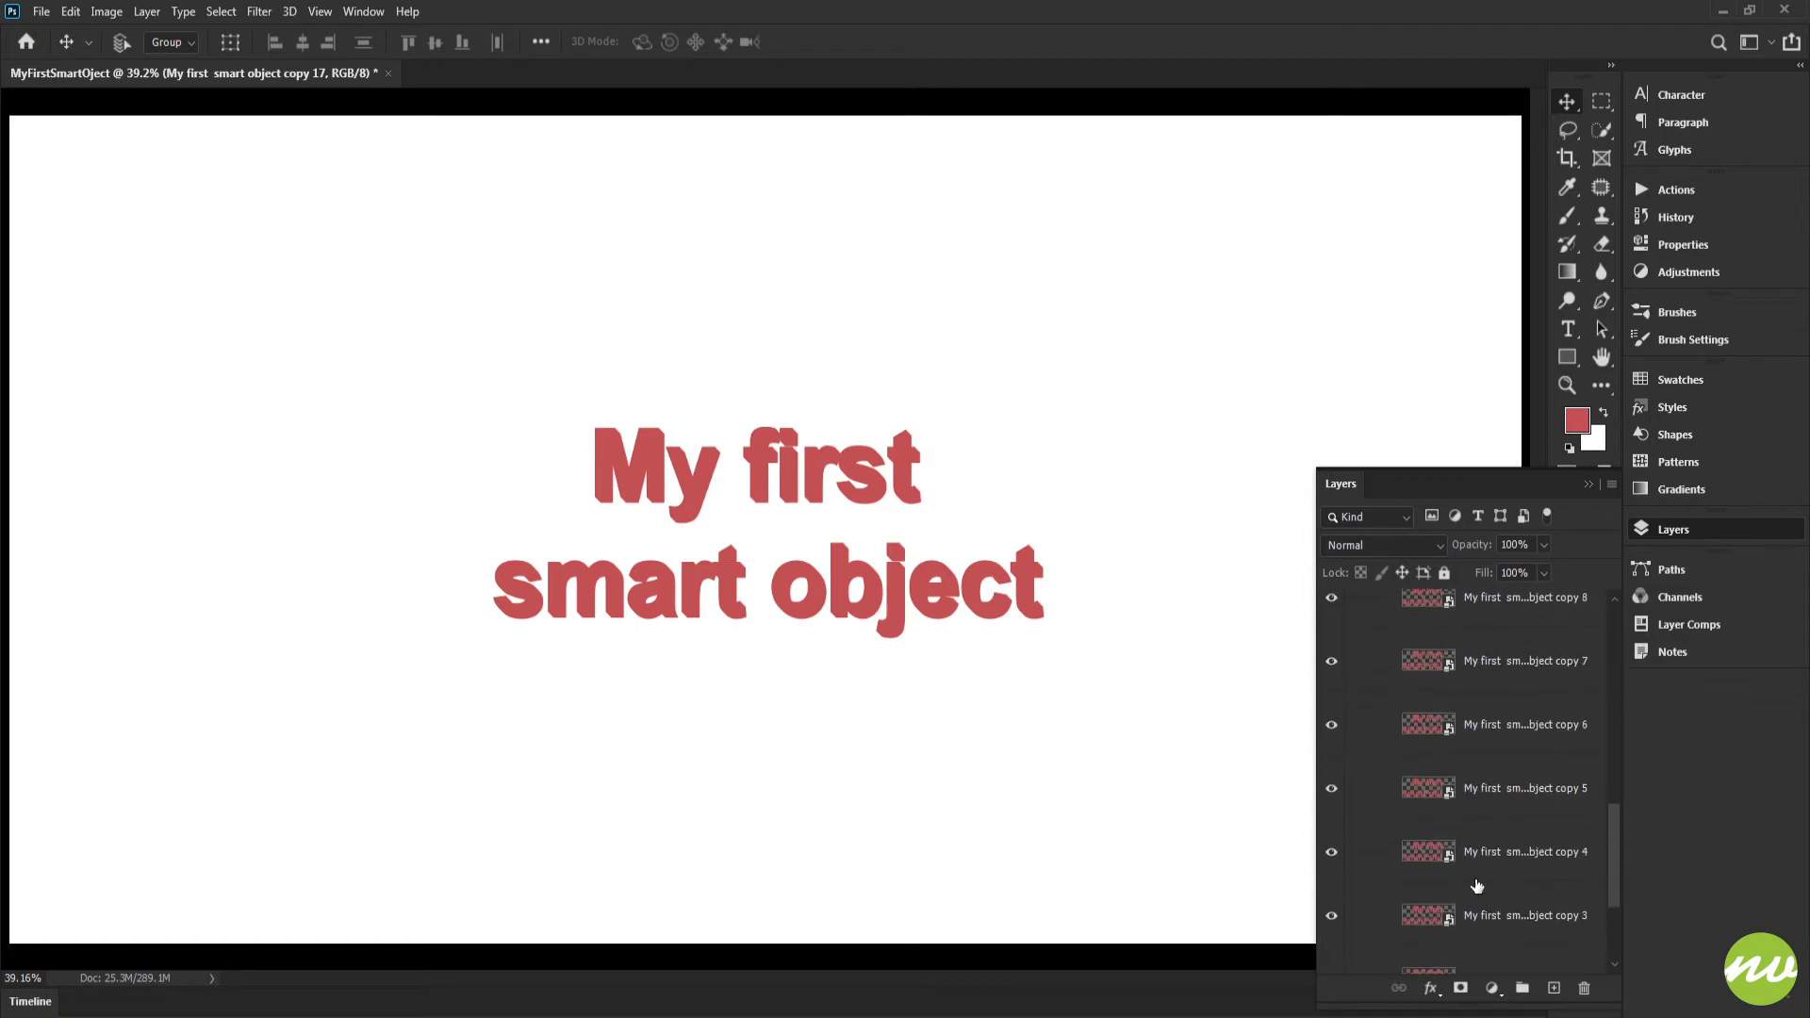
pyautogui.scroll(-2, 1477, 887)
pyautogui.scroll(12, 1522, 886)
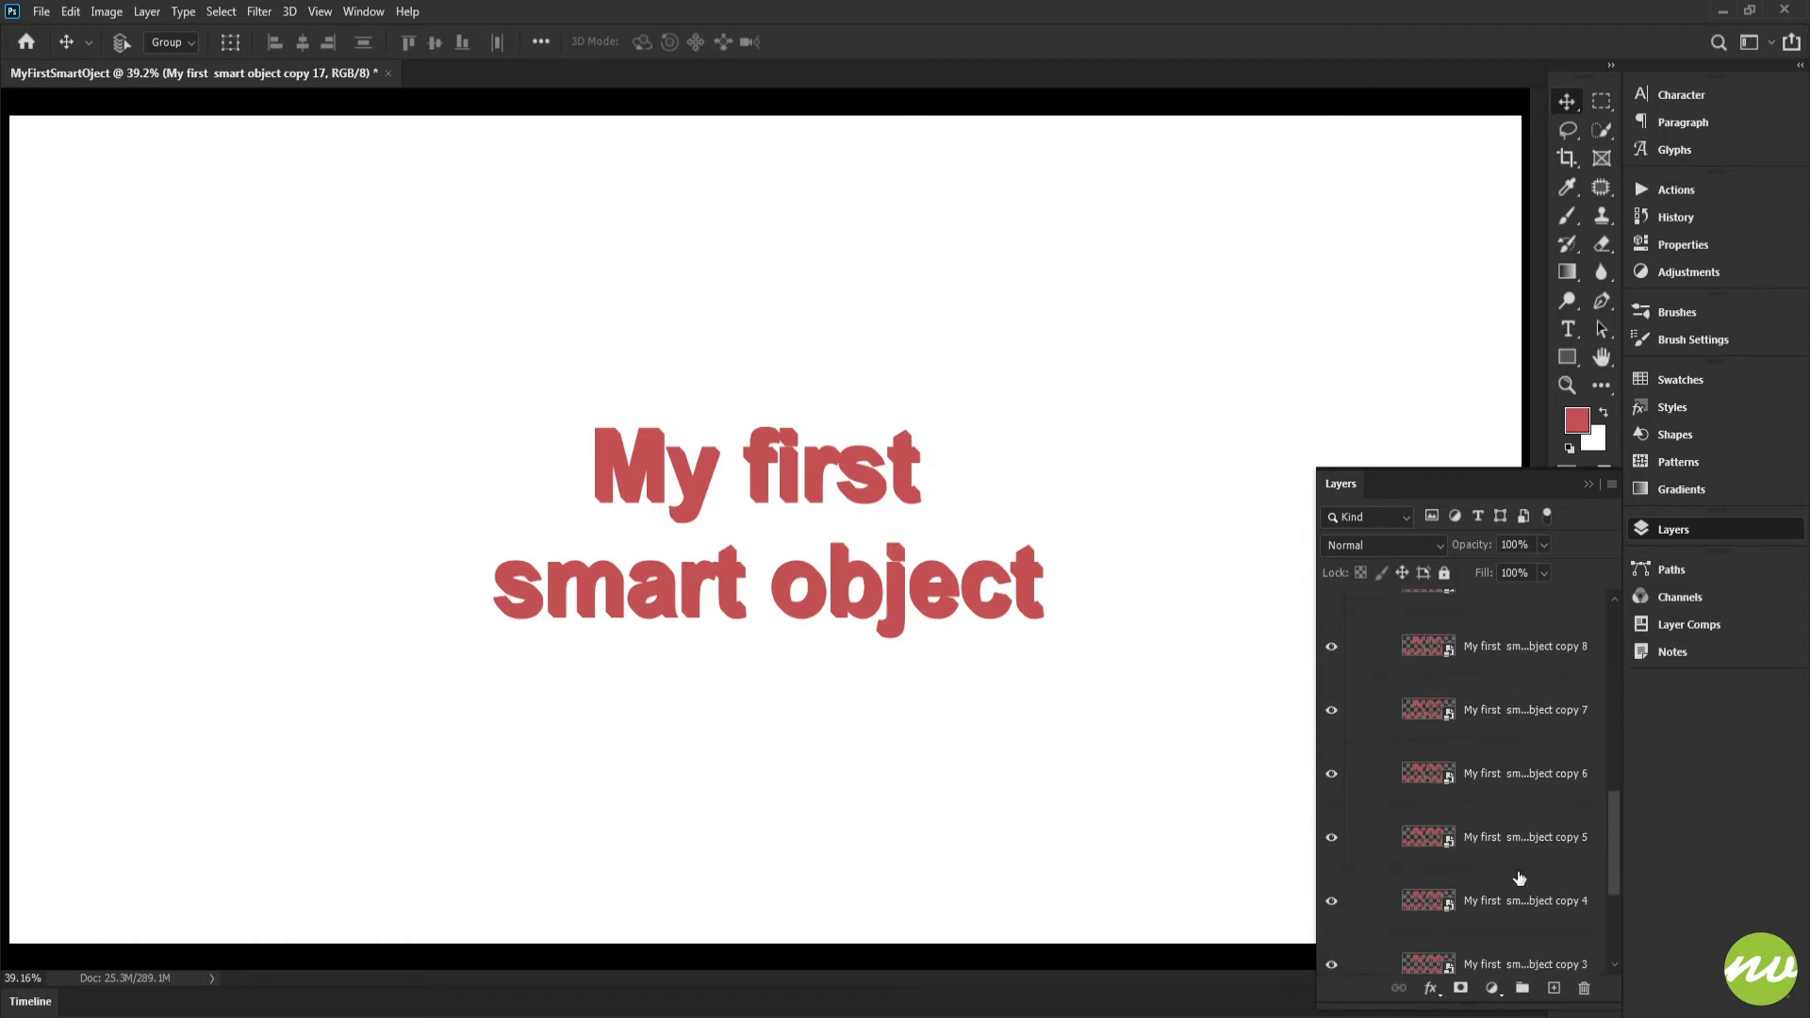
pyautogui.scroll(1, 1518, 787)
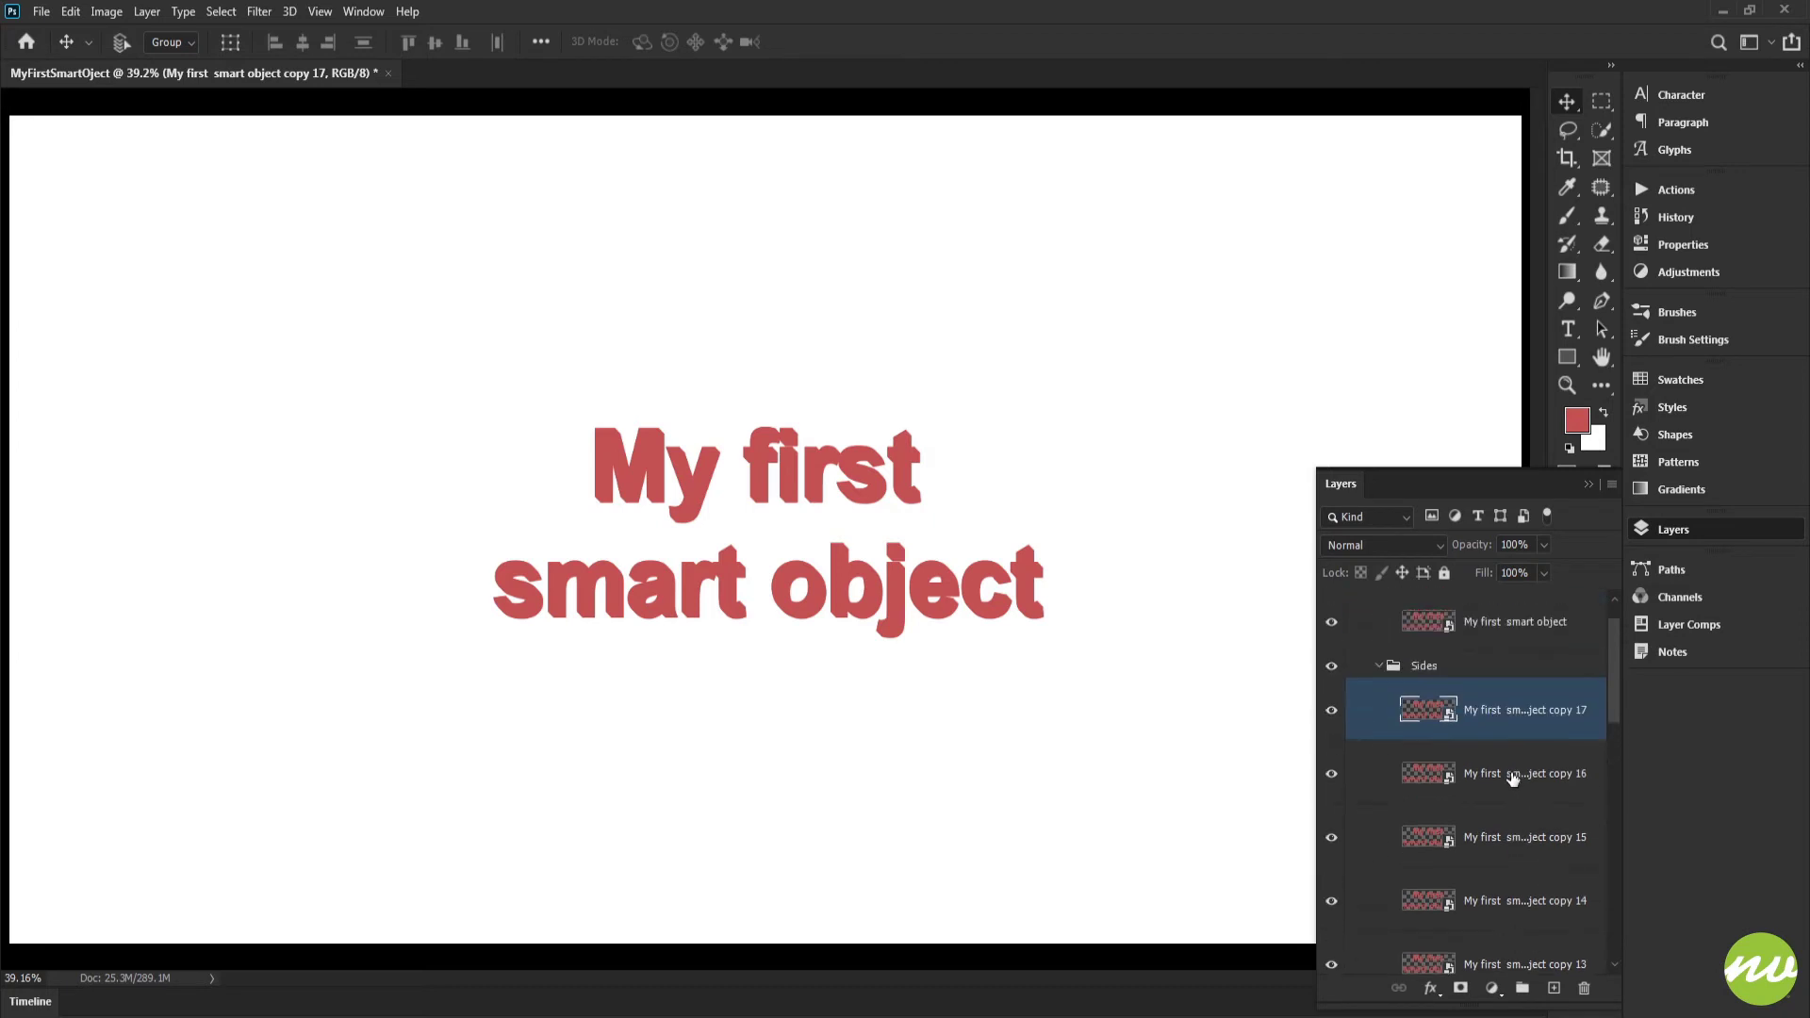
pyautogui.scroll(-10, 1520, 737)
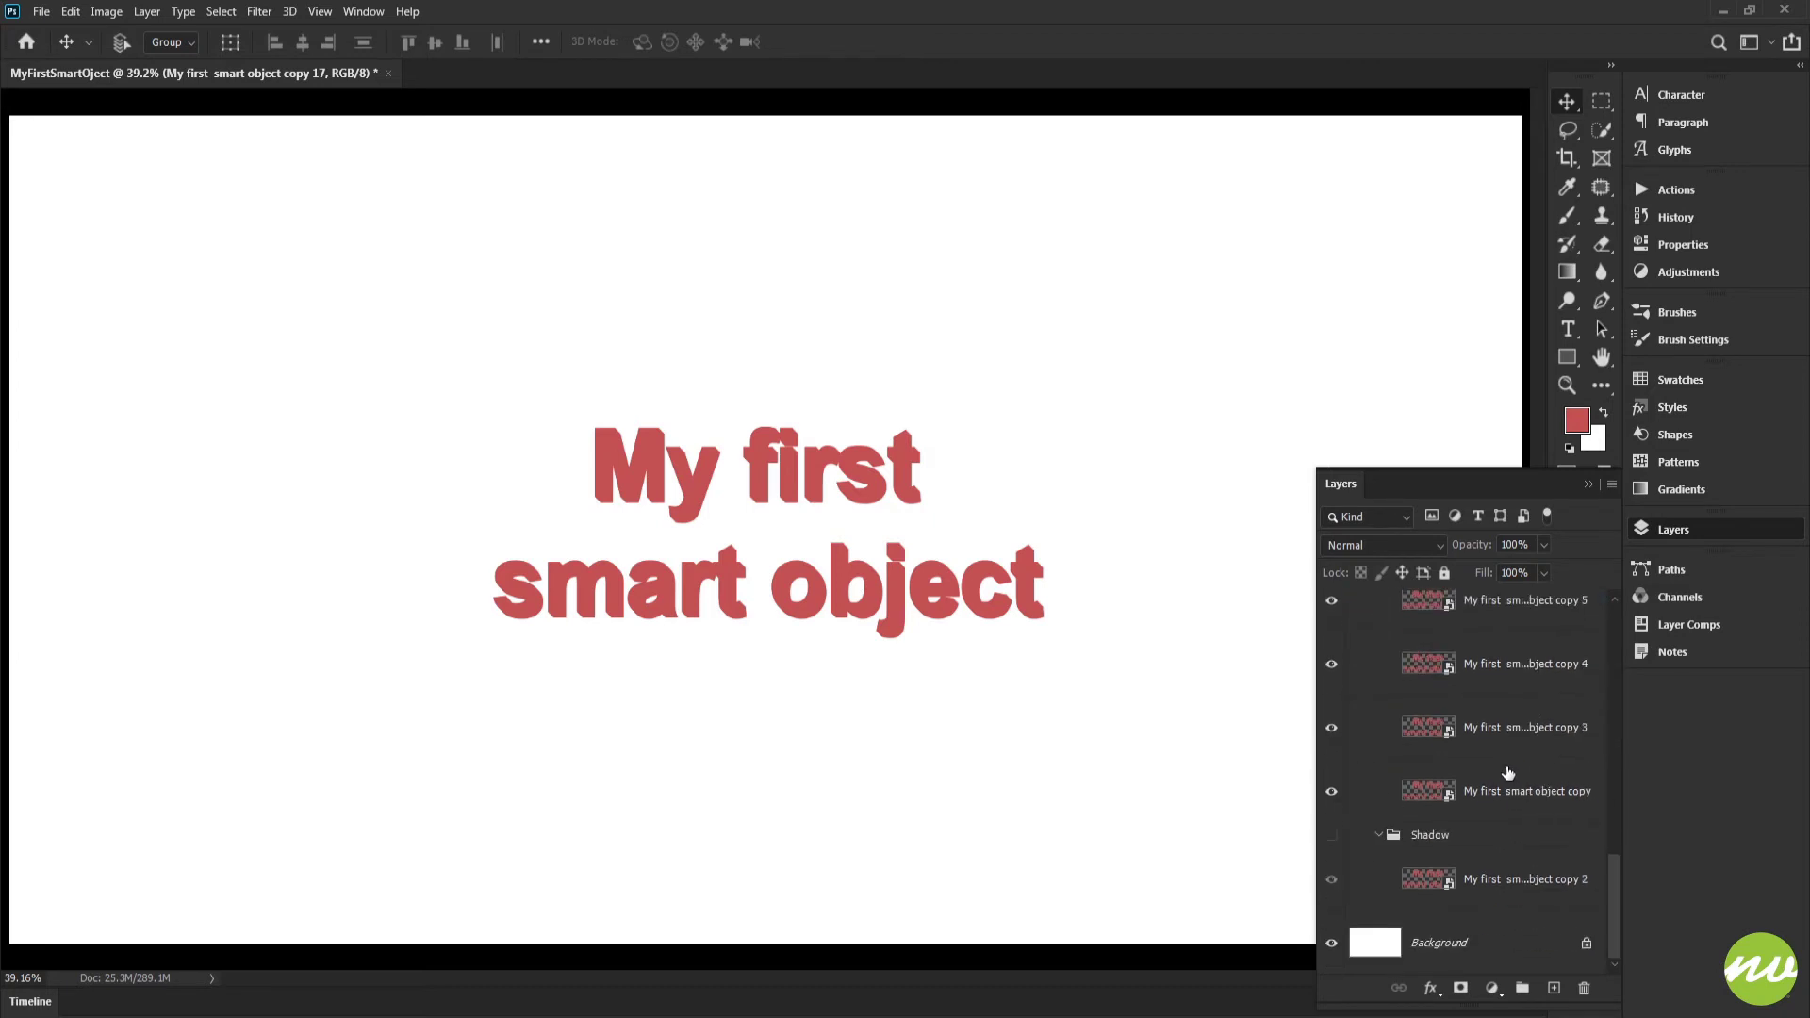
pyautogui.scroll(11, 1507, 766)
# Add a Color Overlay to the Sides group using the text's red sampled from the canvas and darkened
pyautogui.press('h')
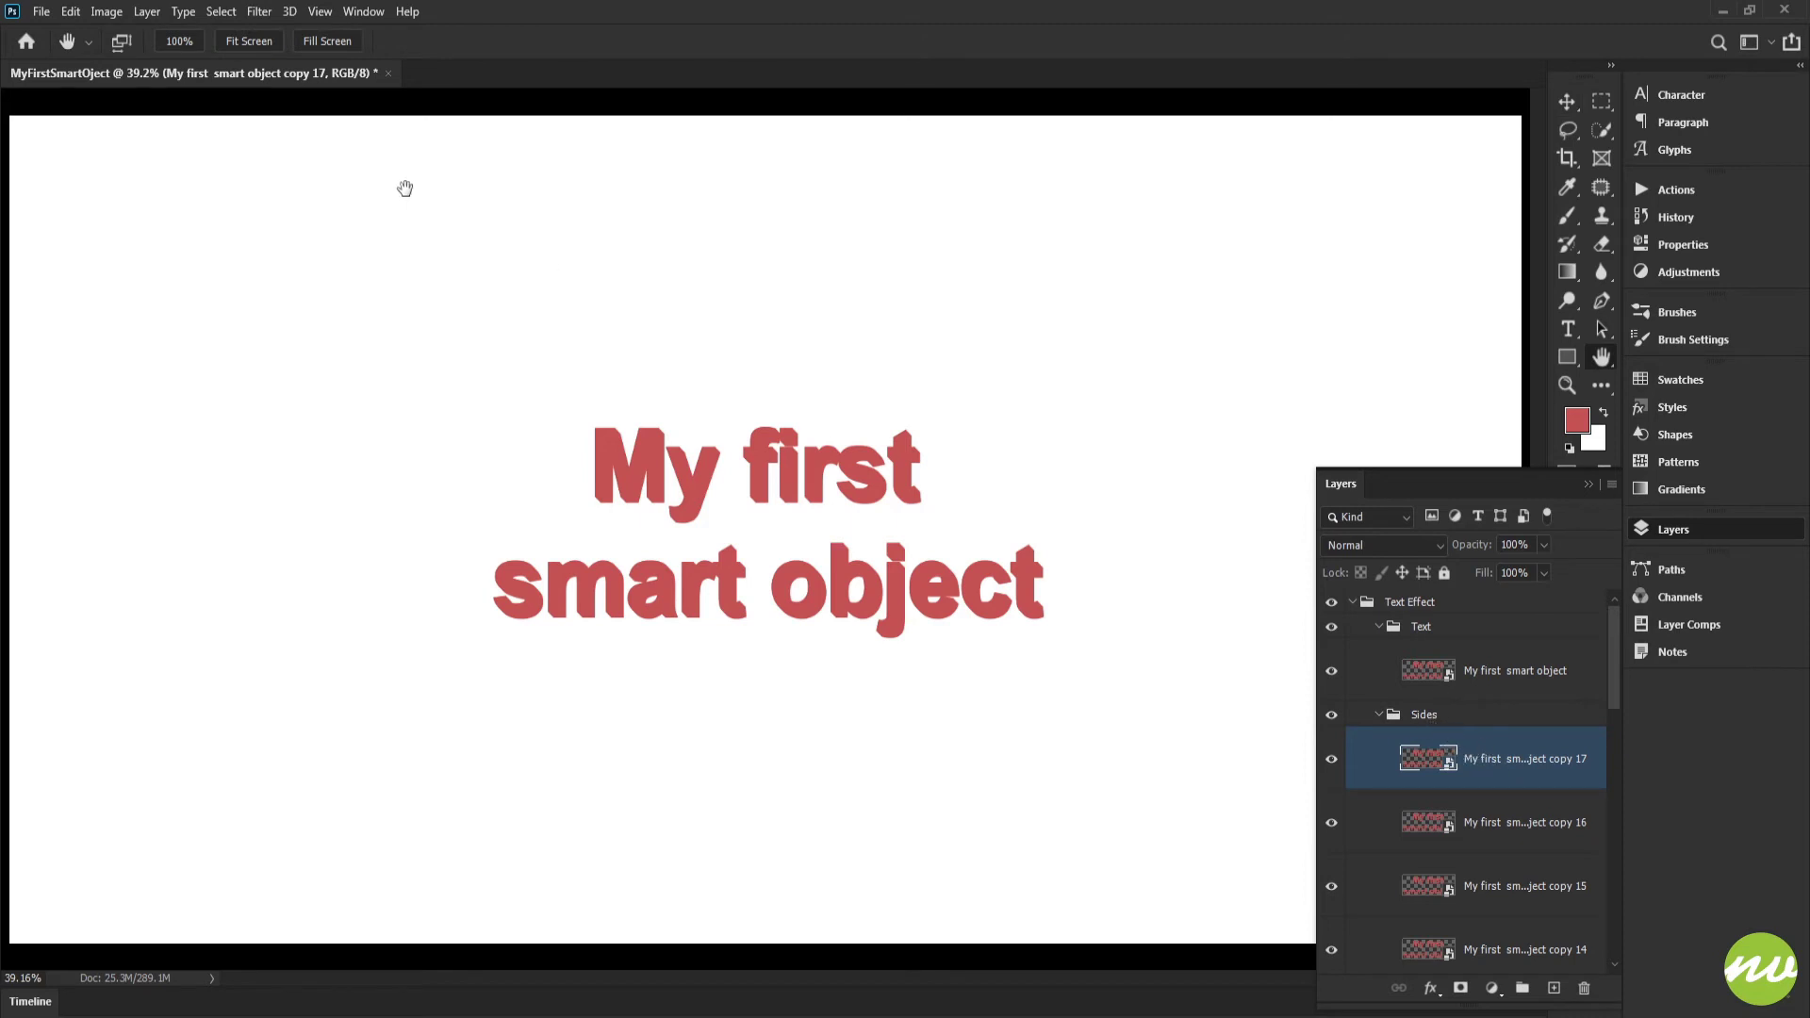
pyautogui.click(195, 47)
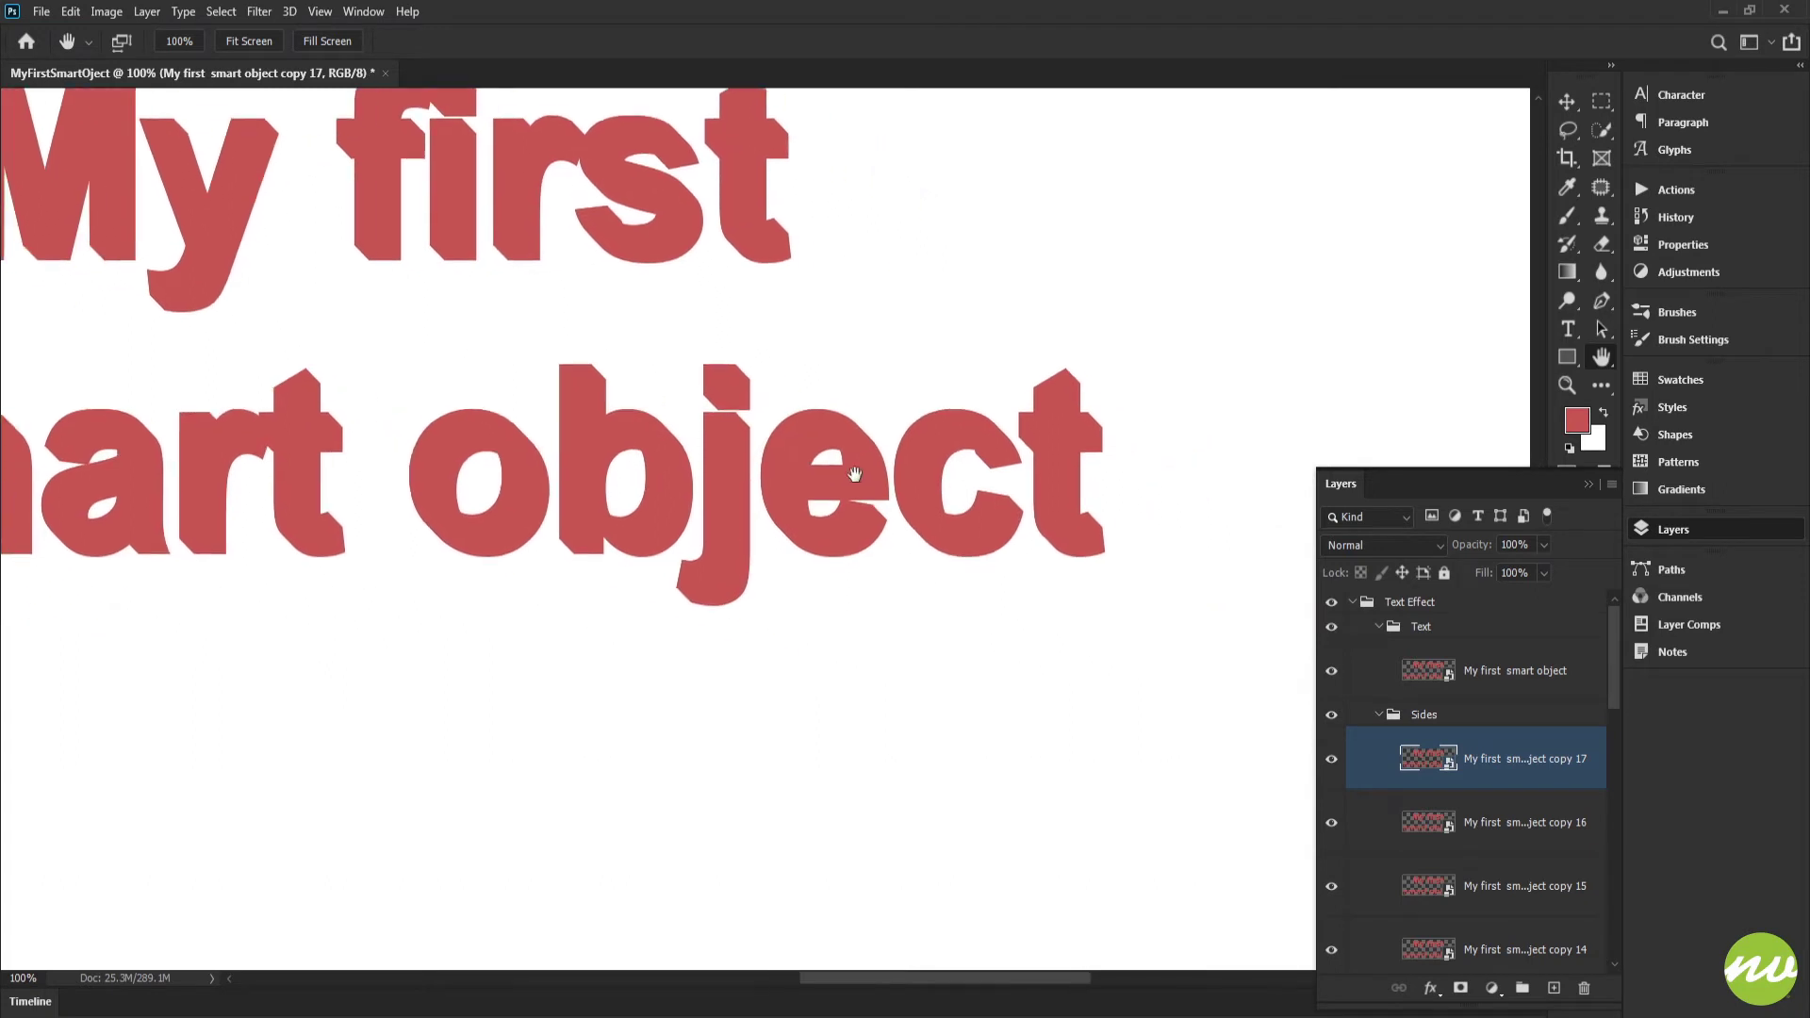
pyautogui.click(1452, 718)
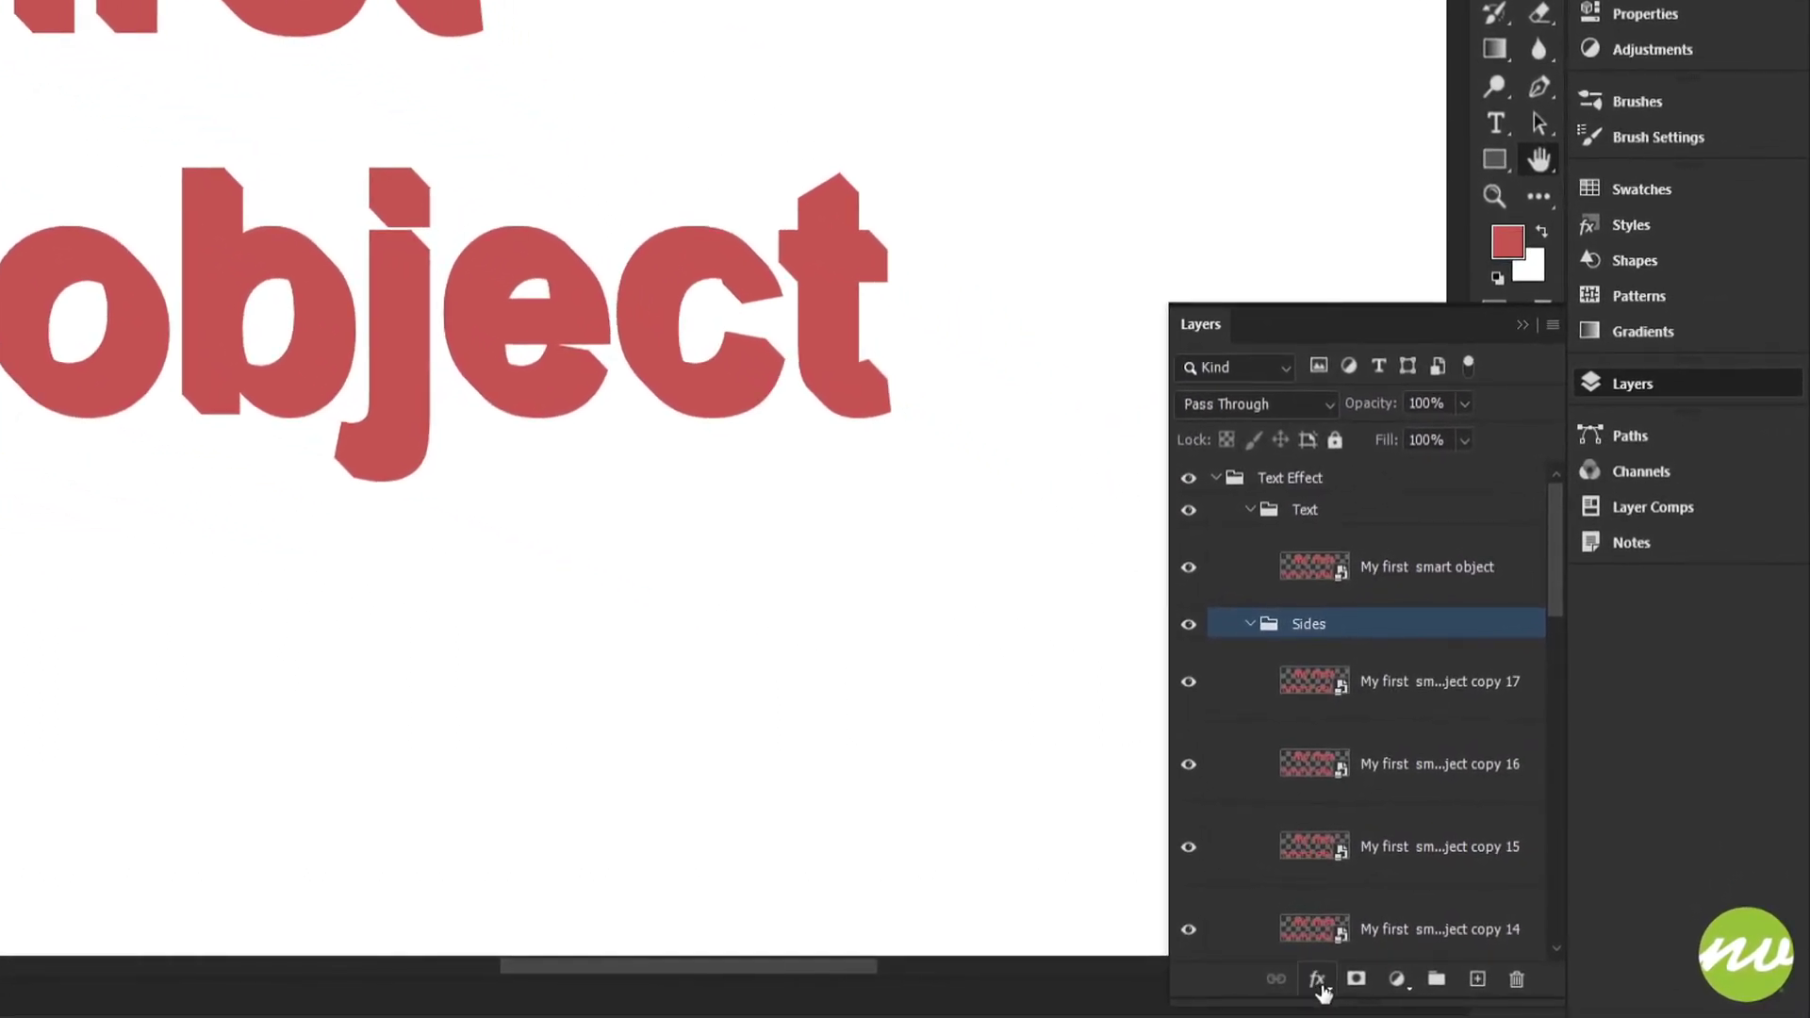
pyautogui.click(1319, 985)
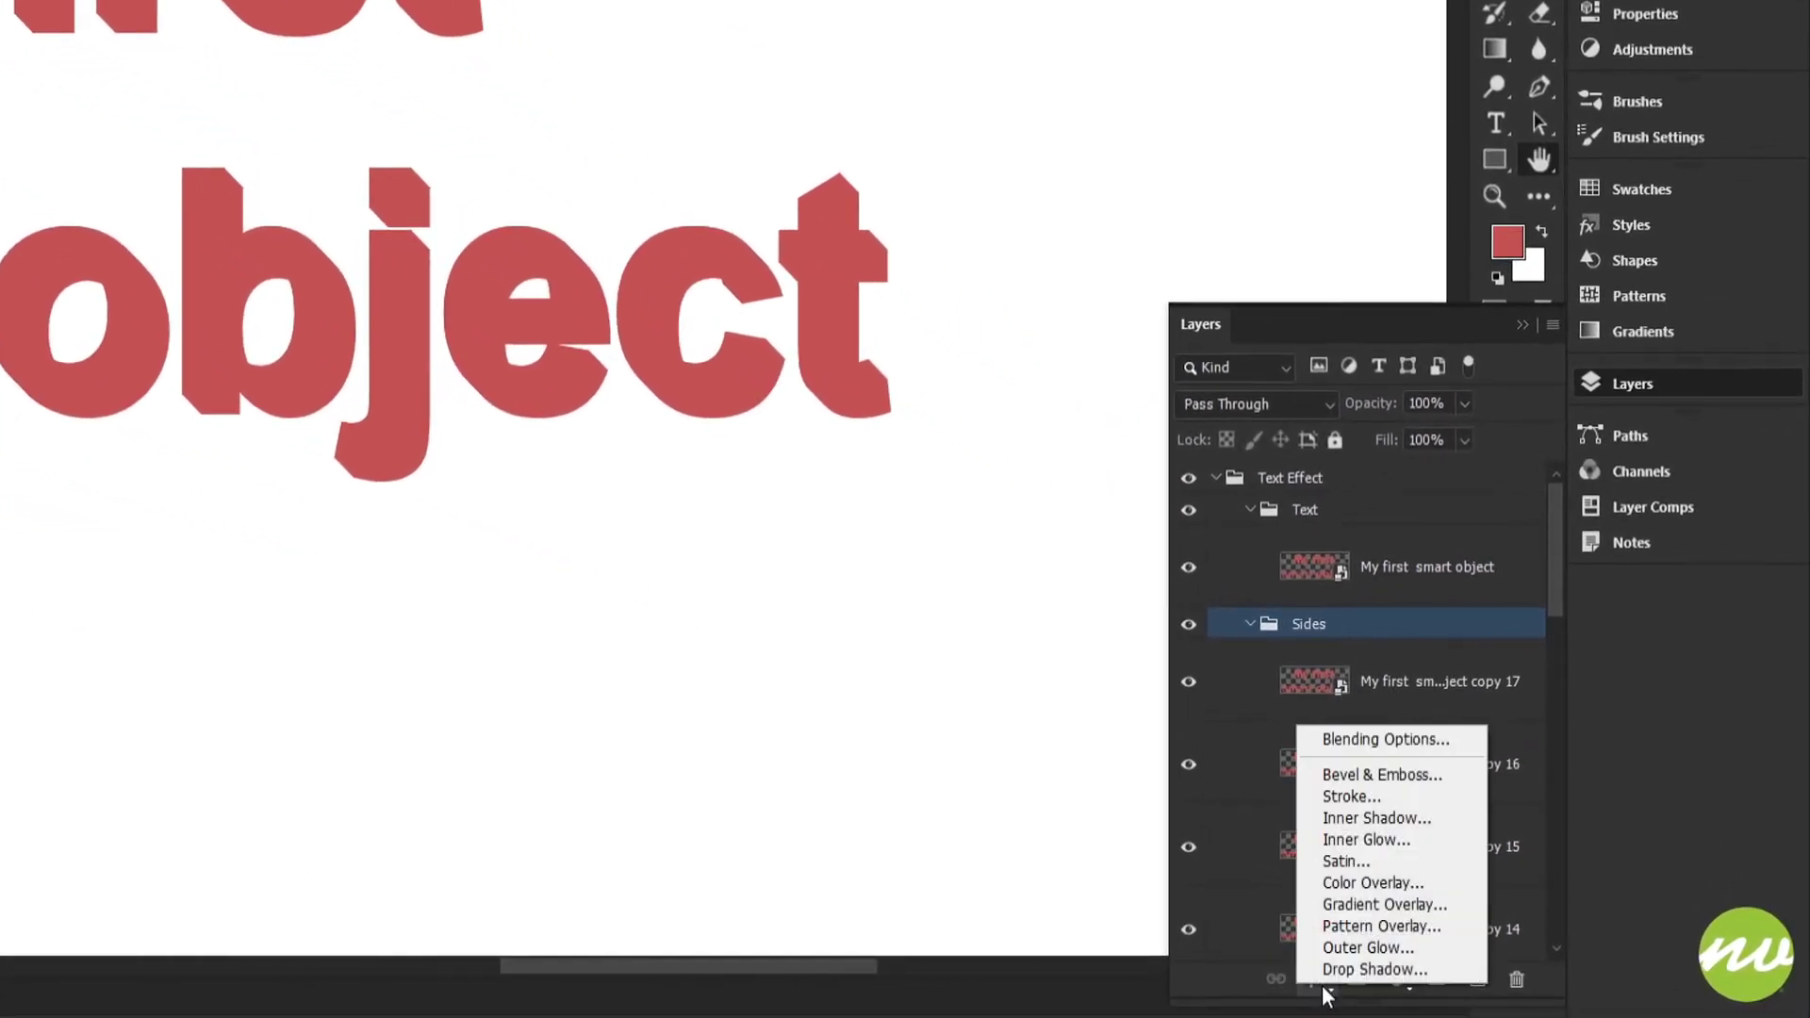
pyautogui.click(1399, 884)
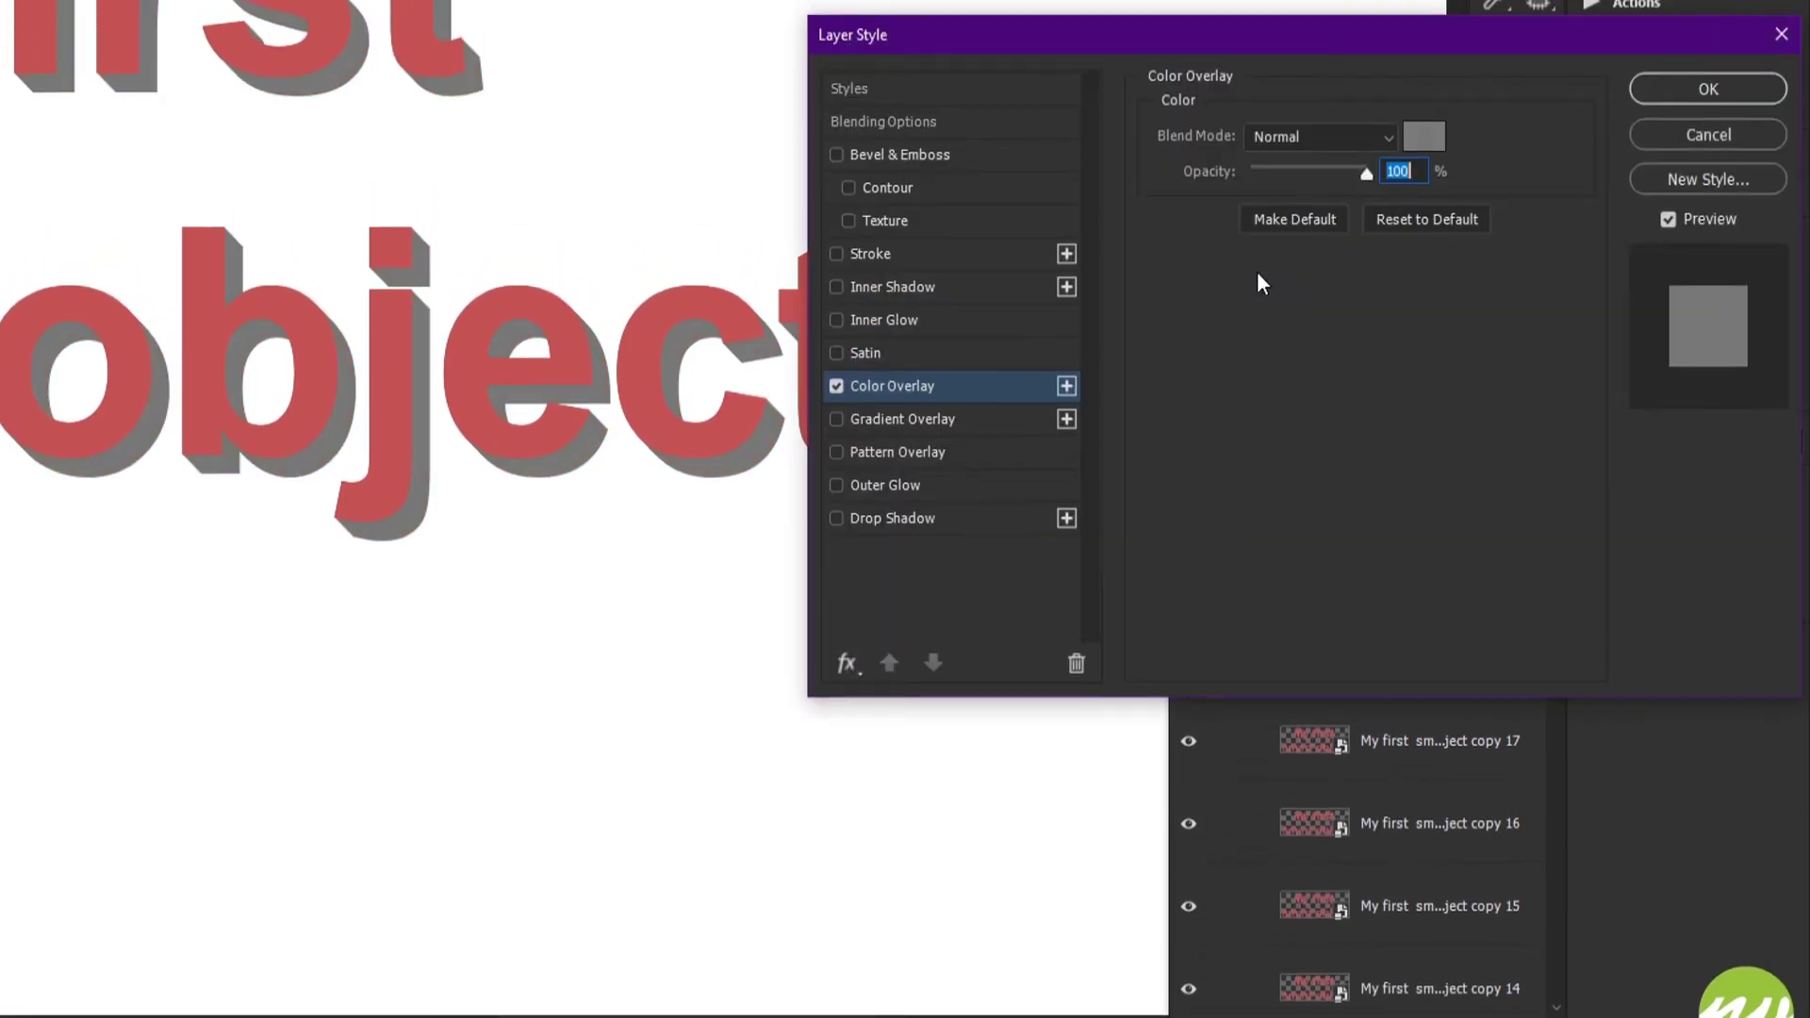
pyautogui.click(1428, 155)
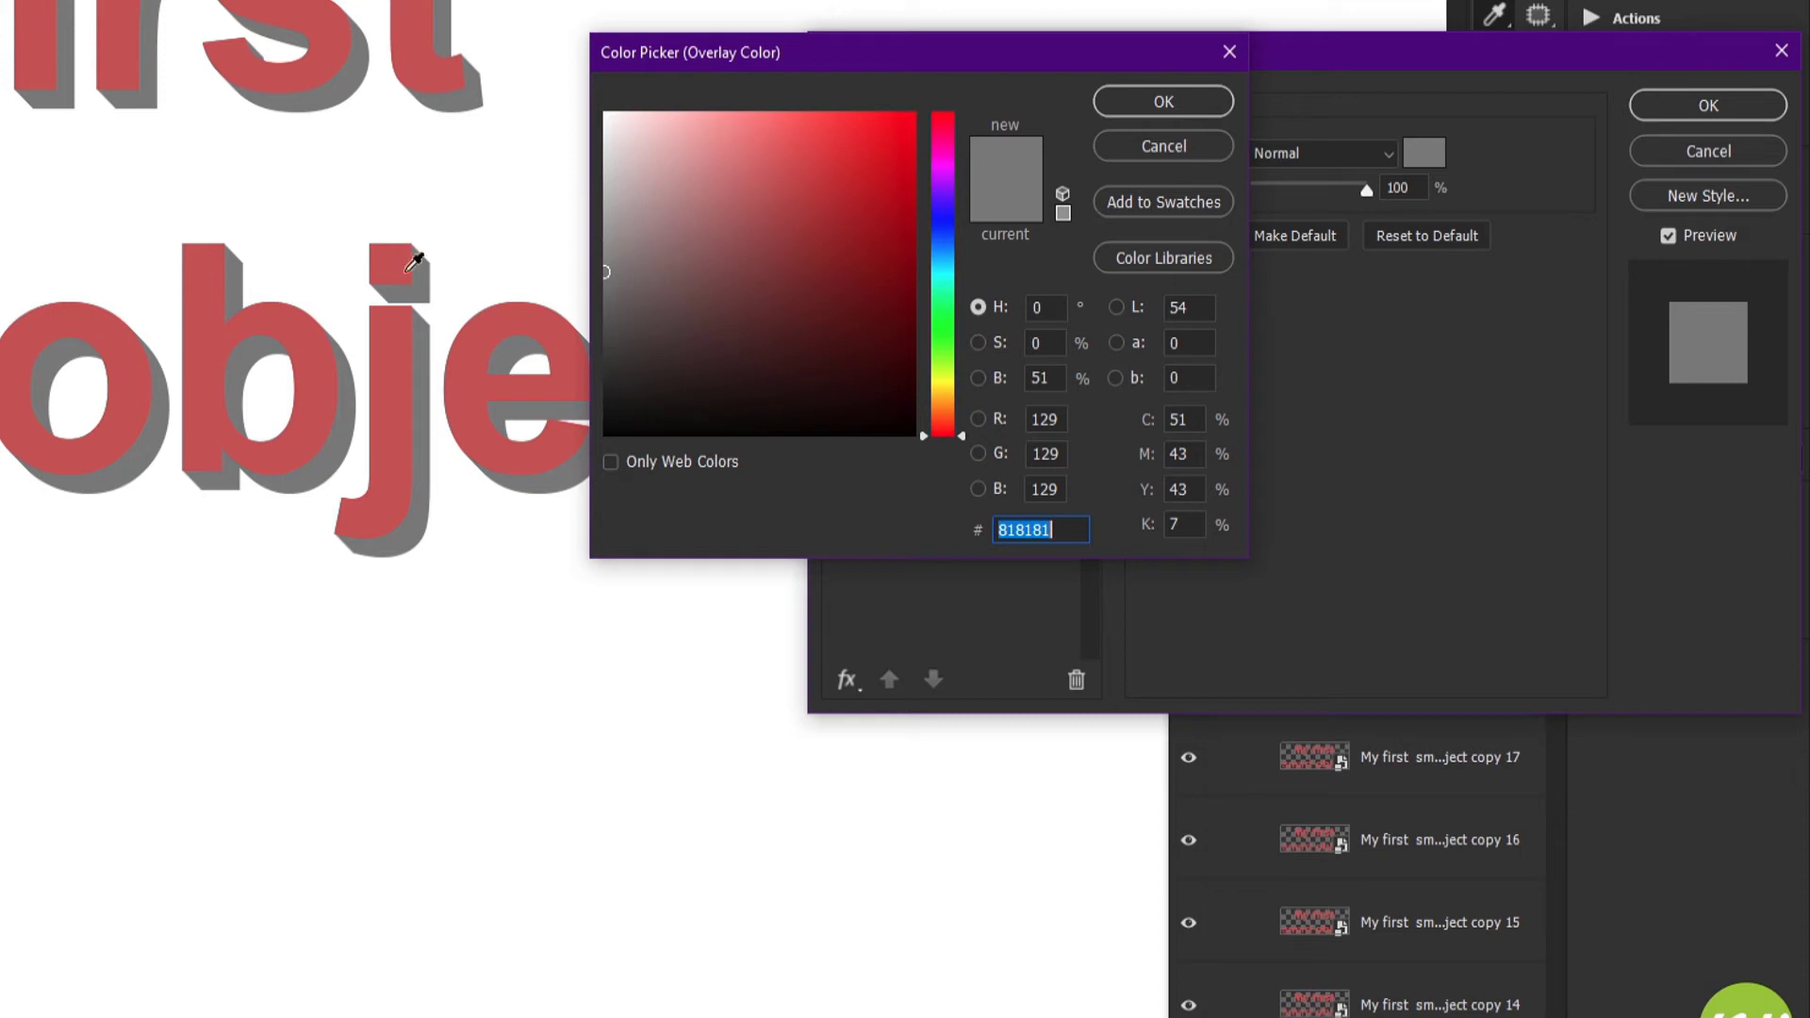
pyautogui.click(404, 327)
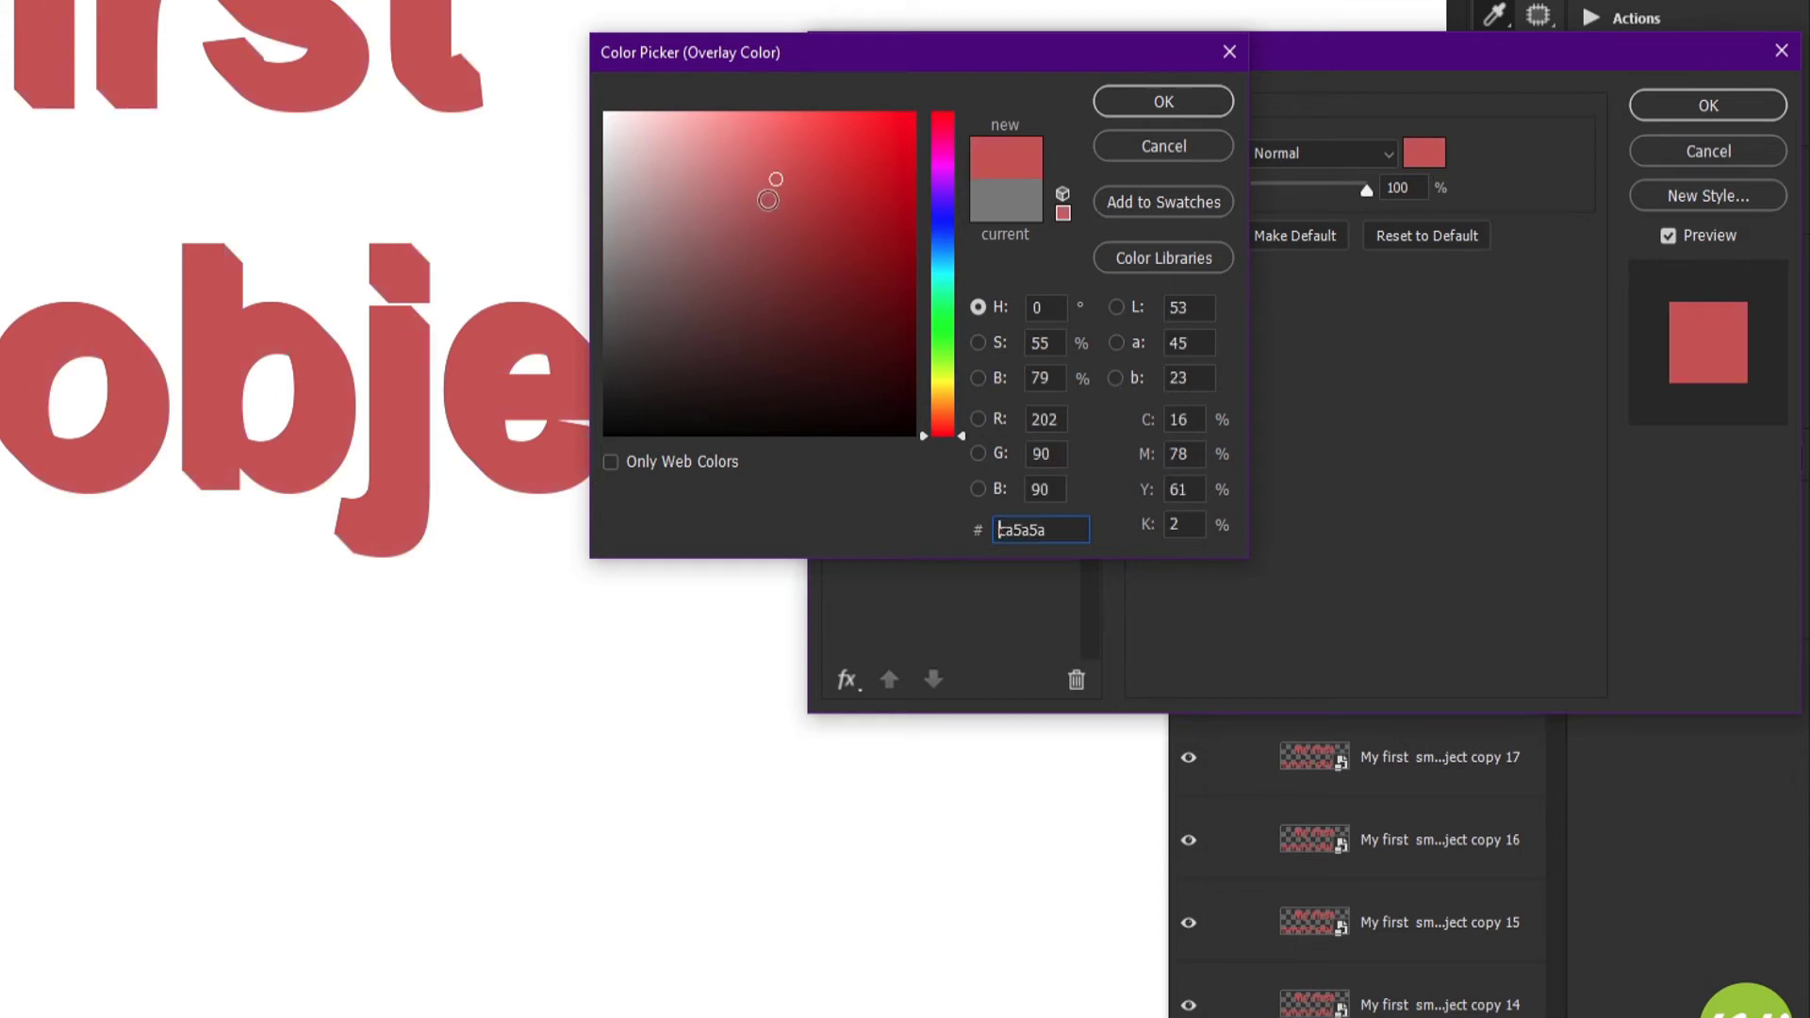
pyautogui.moveTo(776, 183)
pyautogui.mouseDown()
pyautogui.moveTo(787, 253)
pyautogui.moveTo(788, 239)
pyautogui.mouseUp()
pyautogui.press('Return')
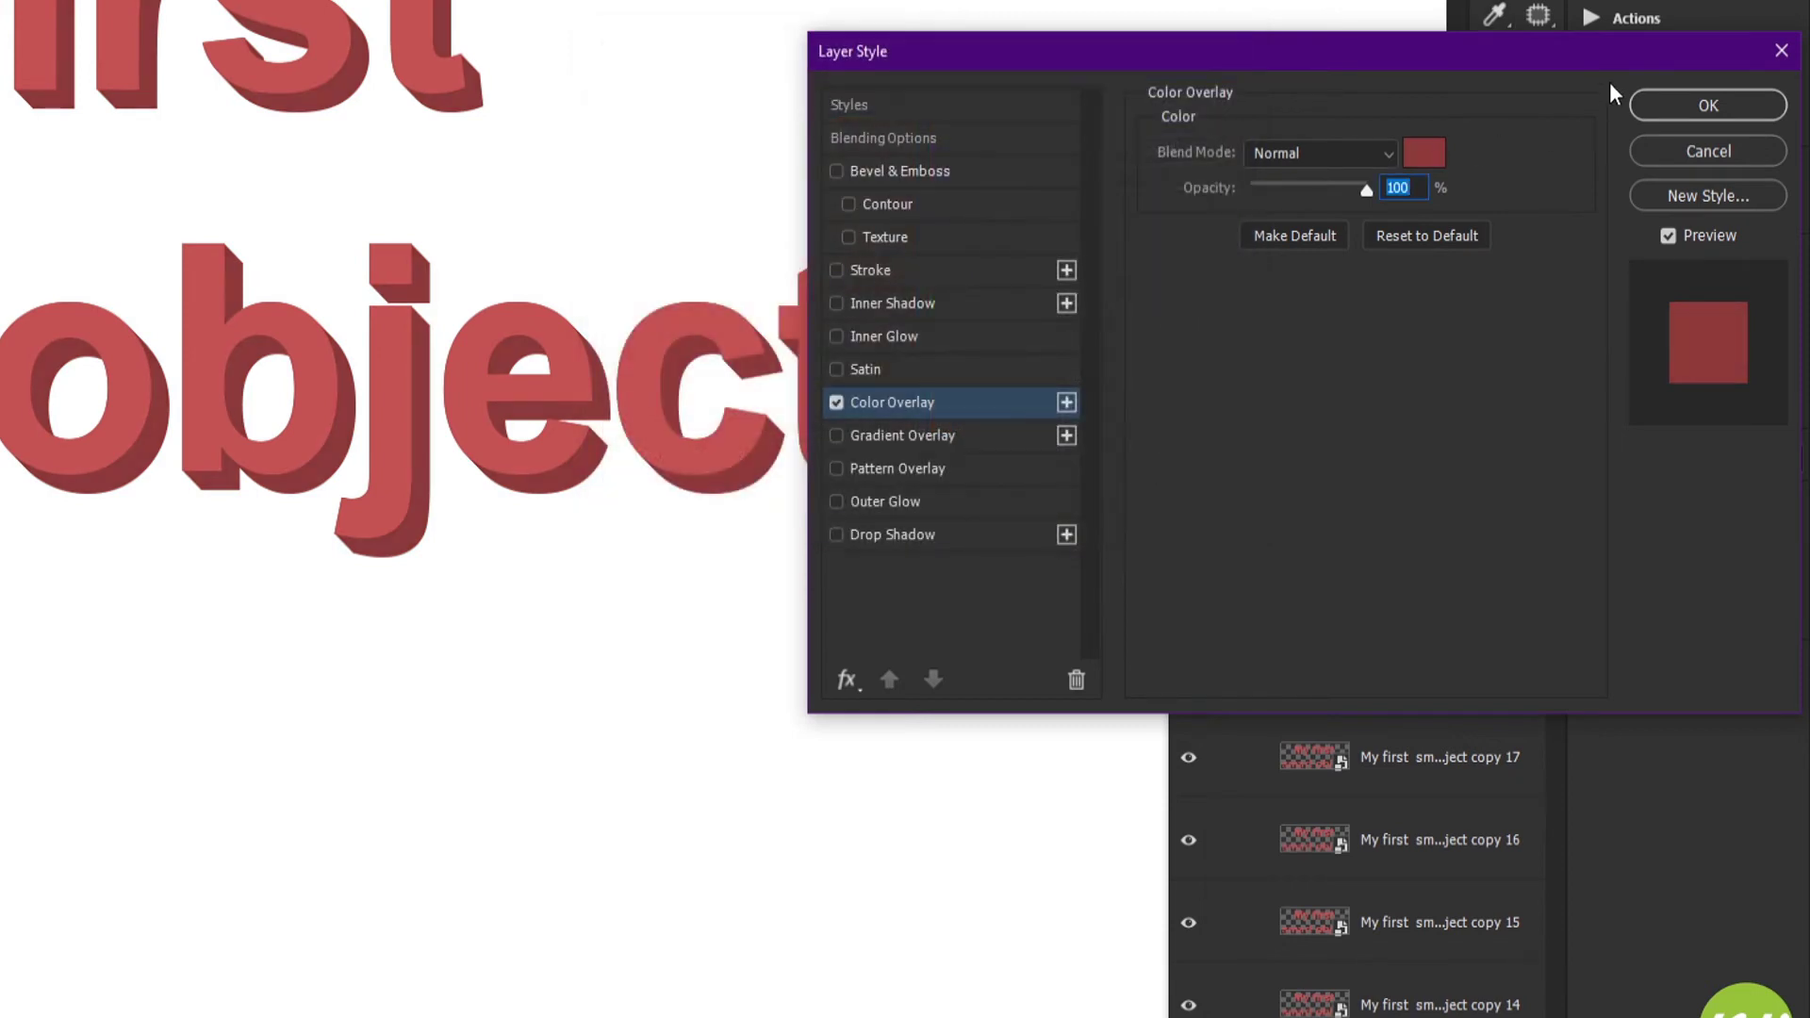
pyautogui.click(1658, 105)
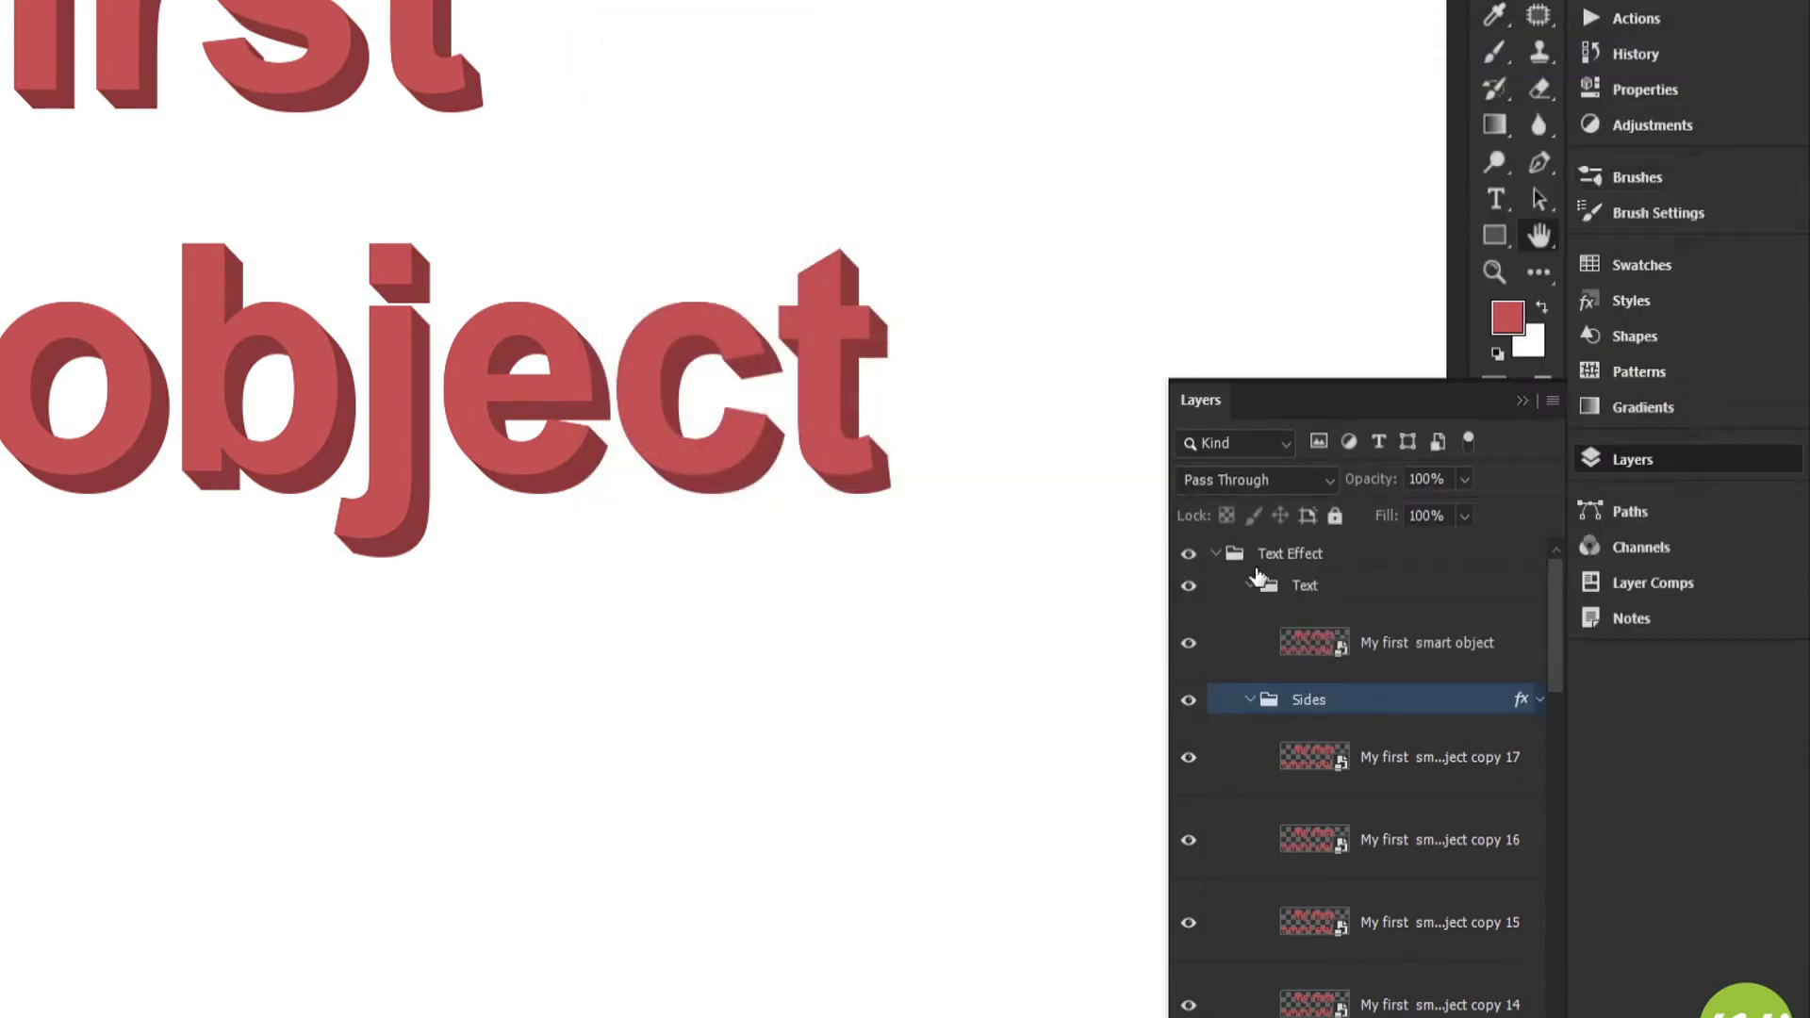
# Collapse the Sides group, show the Shadow group and shift its smart object diagonally right and down beyond the sides
pyautogui.click(1250, 702)
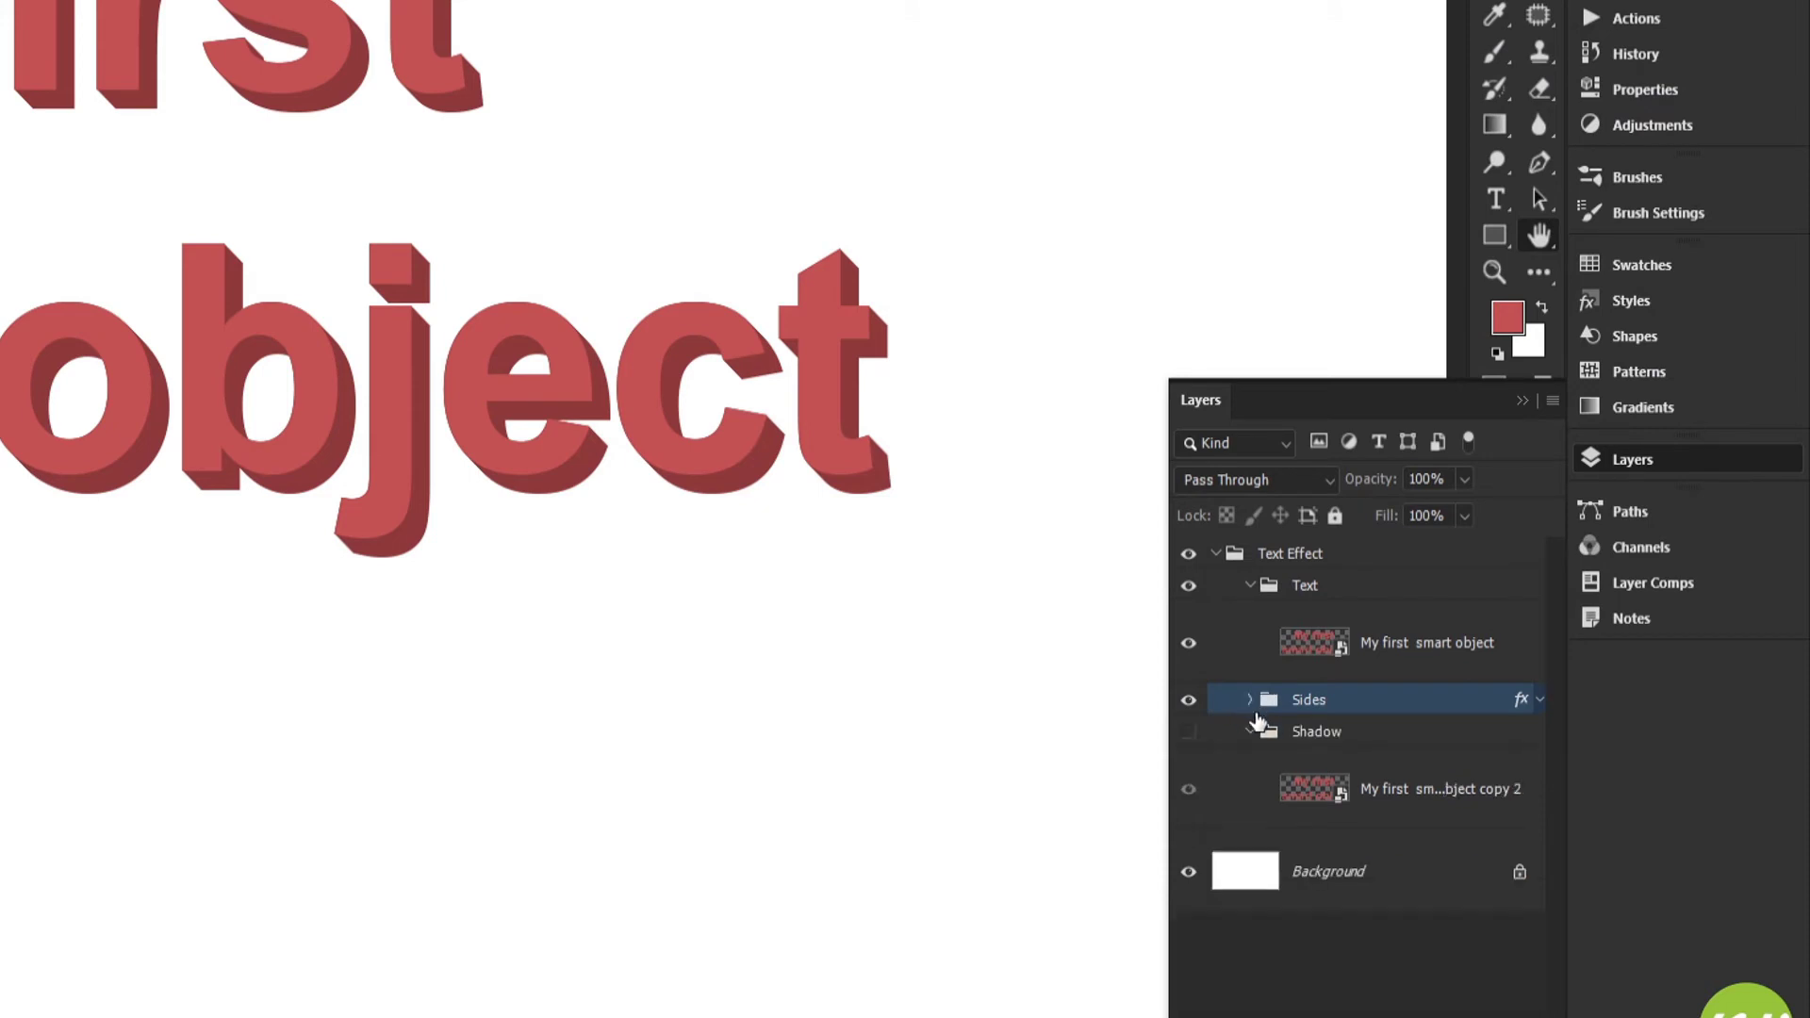
pyautogui.click(1311, 648)
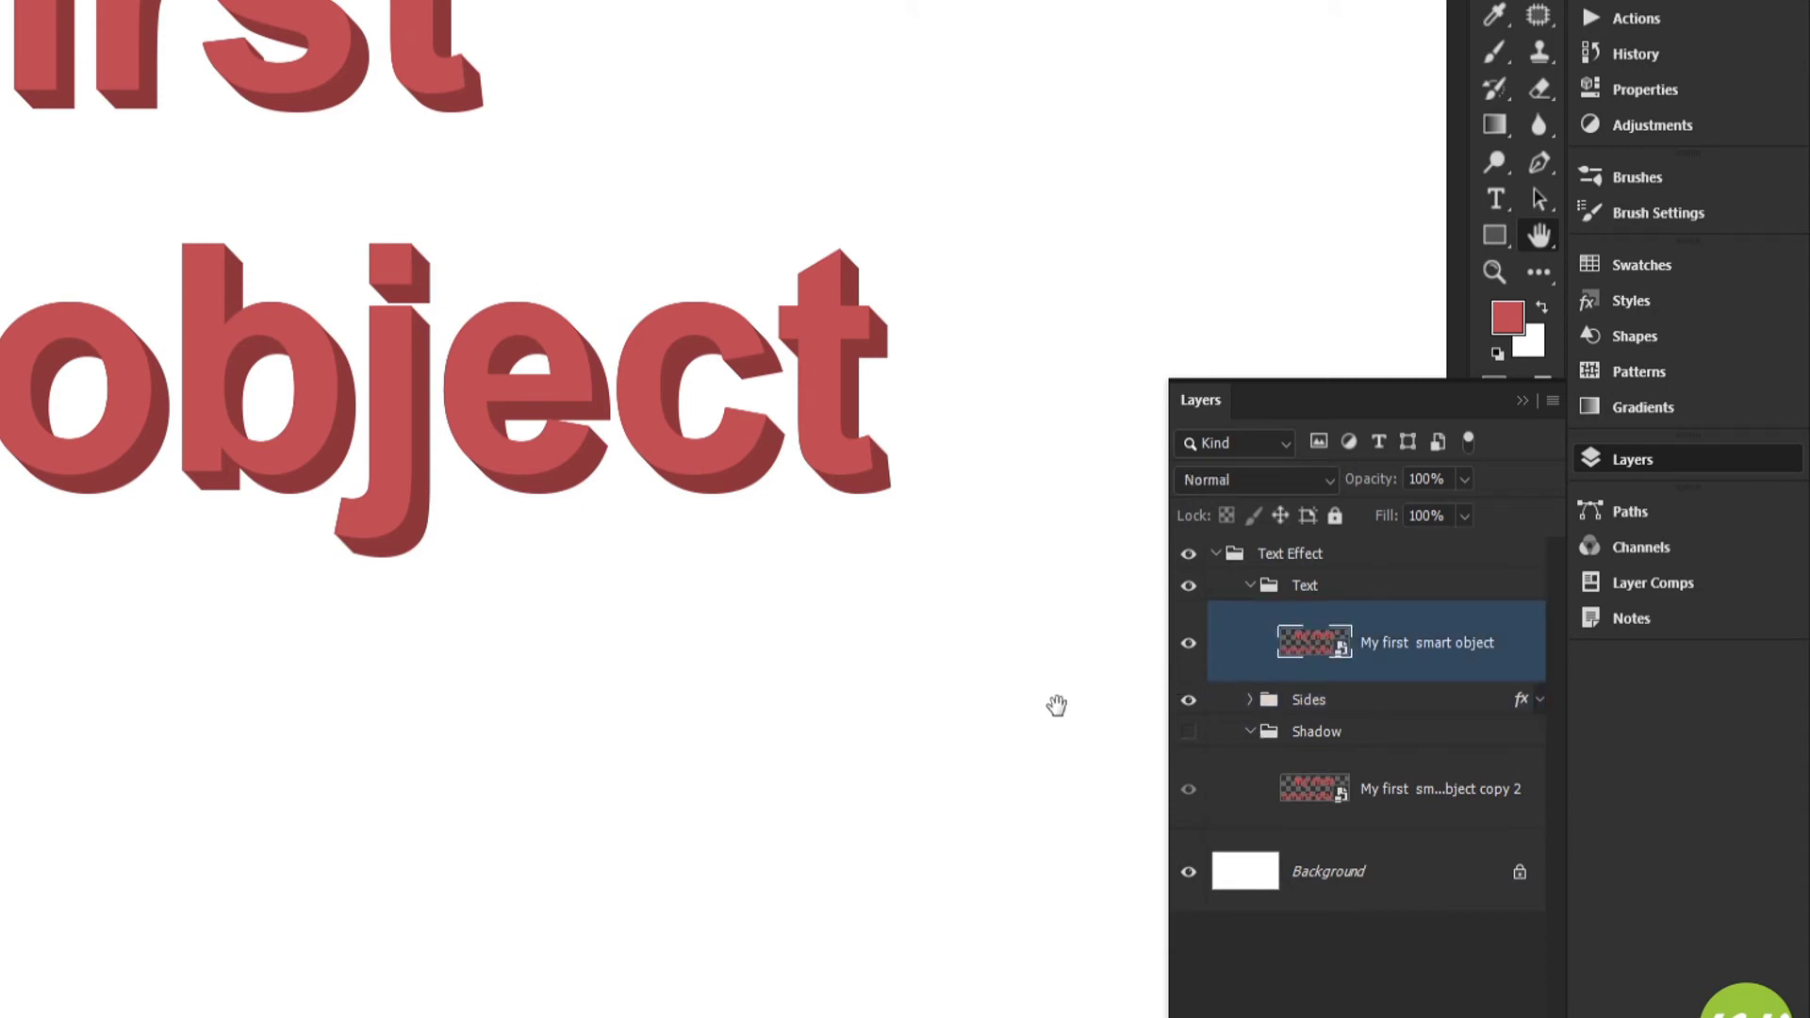
pyautogui.click(1189, 734)
pyautogui.click(1320, 790)
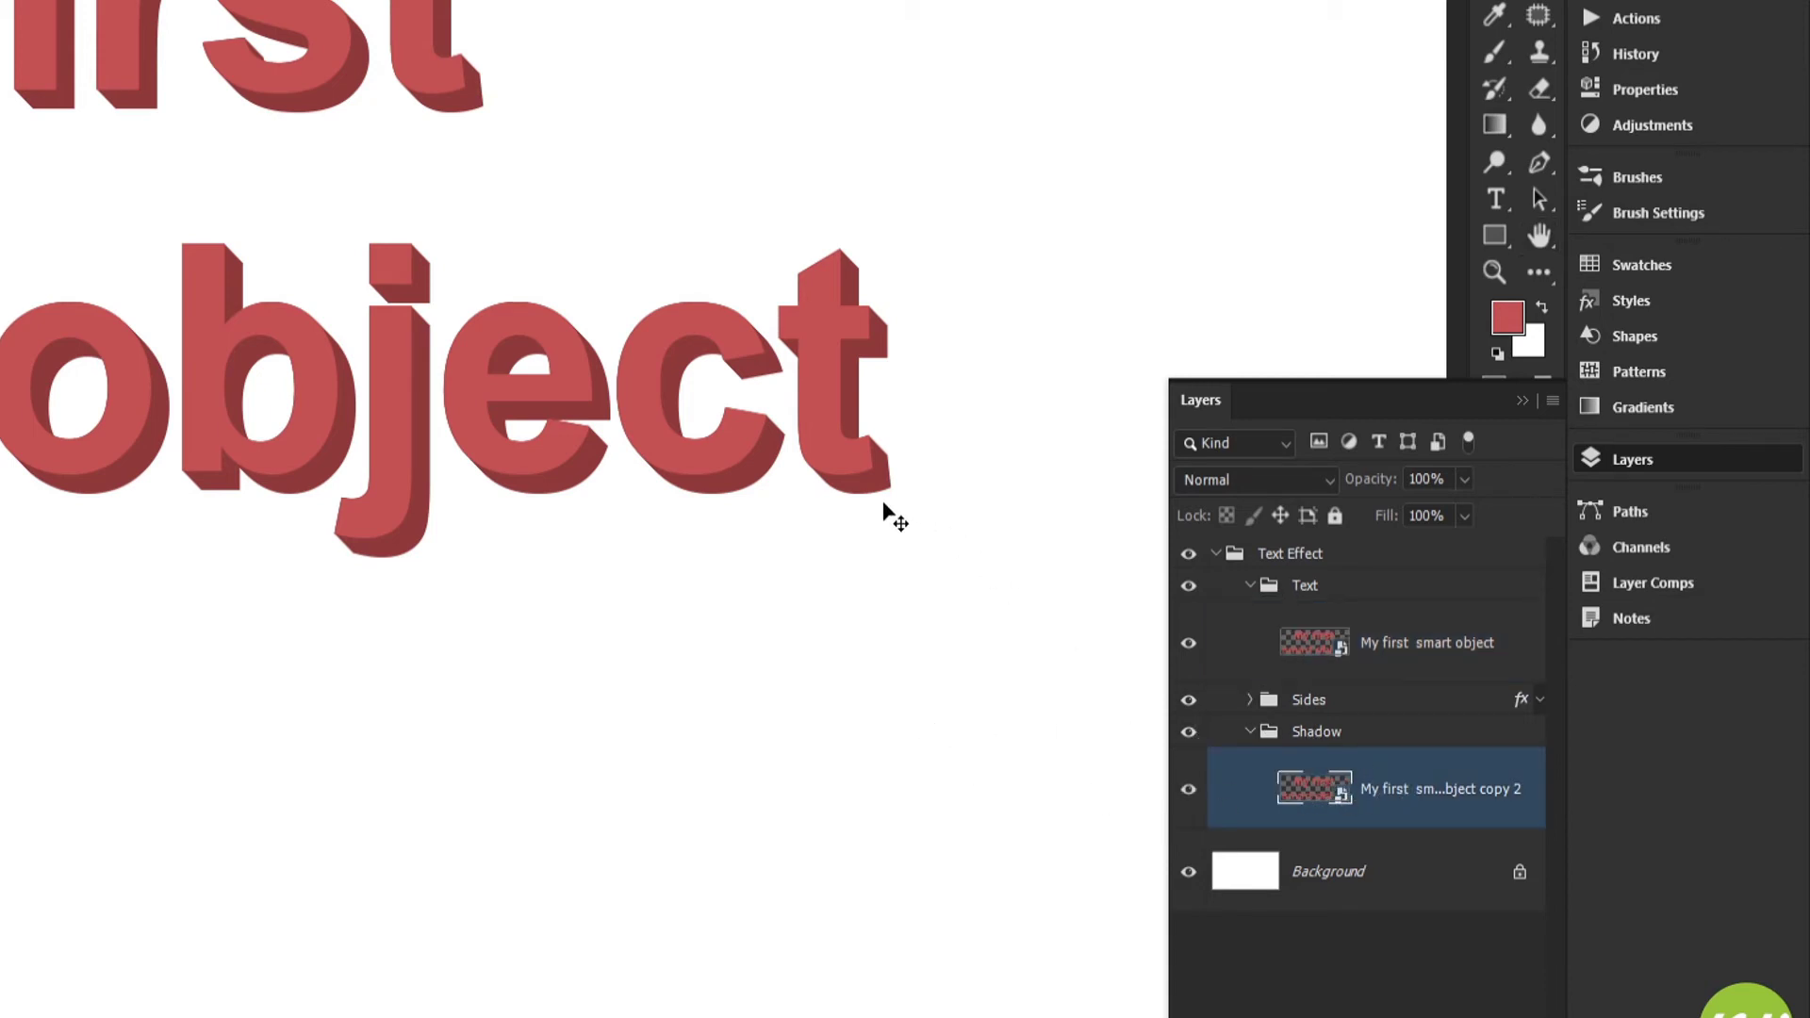
pyautogui.press('ctrl')
pyautogui.hotkey('shift', 'Right')
pyautogui.hotkey('shift', 'Down')
pyautogui.hotkey('shift', 'Right')
pyautogui.hotkey('shift', 'Down')
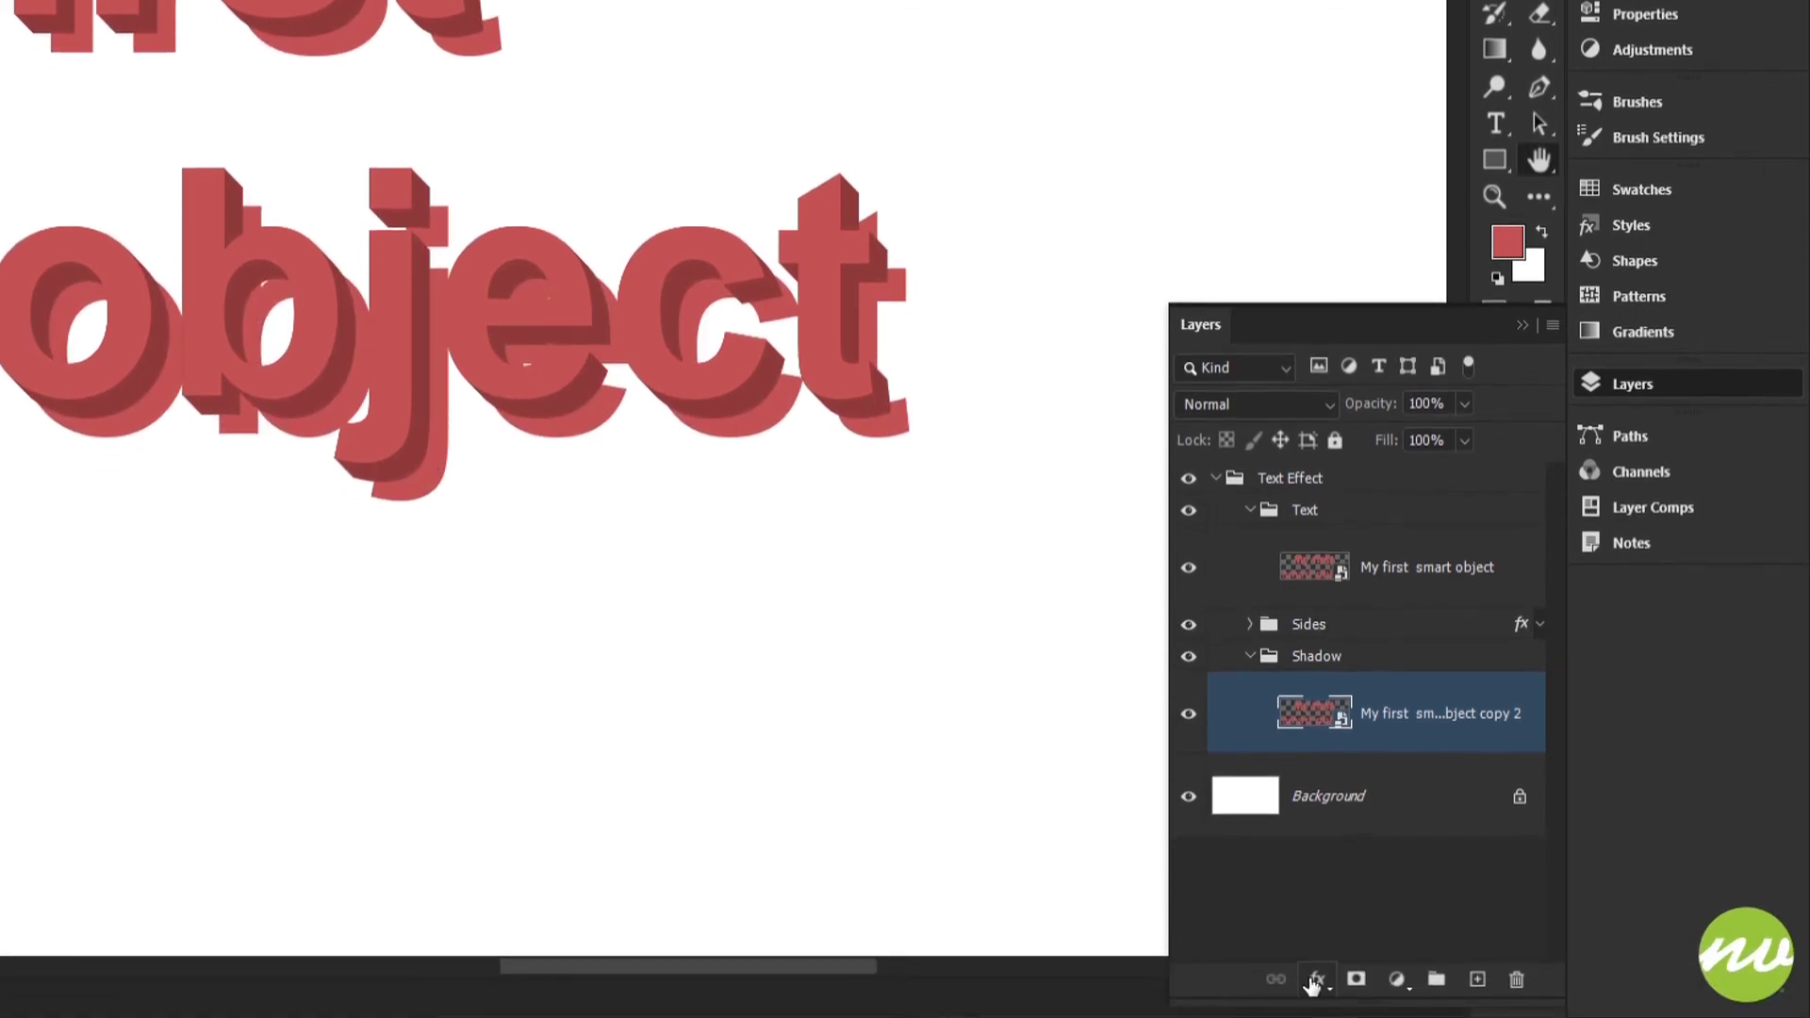
# Add a black (000000) Color Overlay to the smart object in the Shadow group
pyautogui.click(1317, 989)
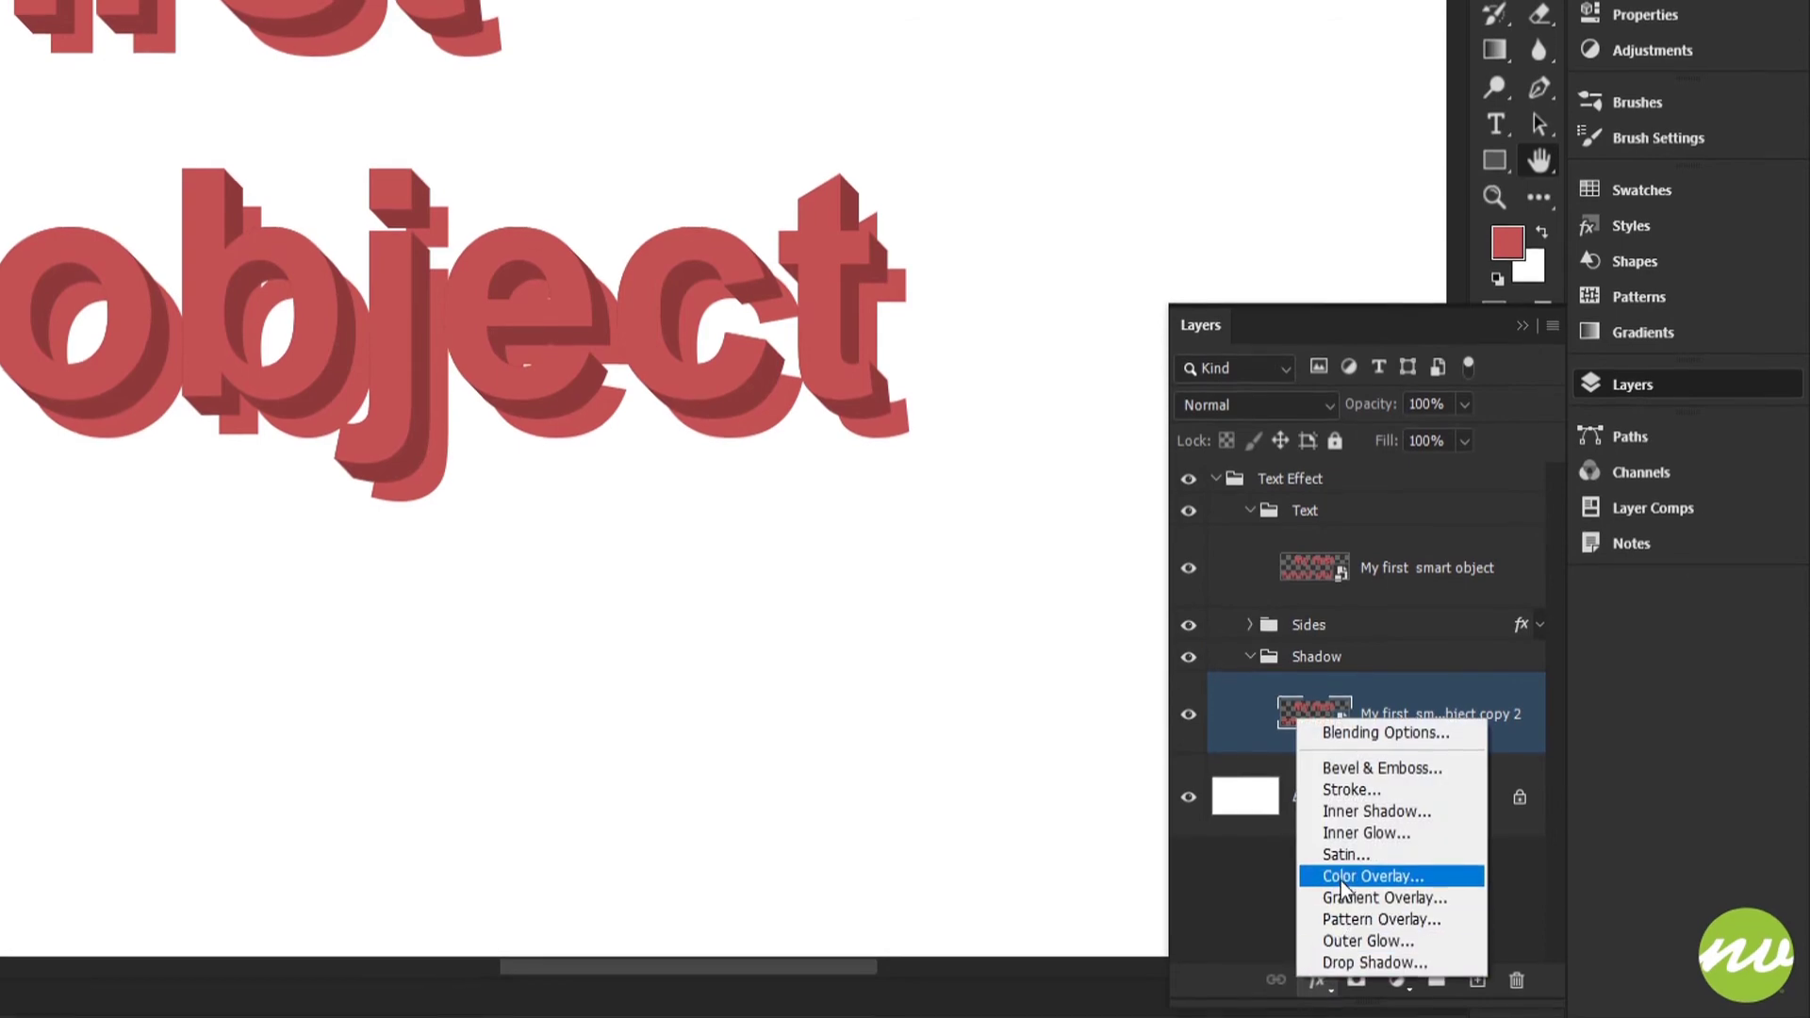
pyautogui.click(1373, 875)
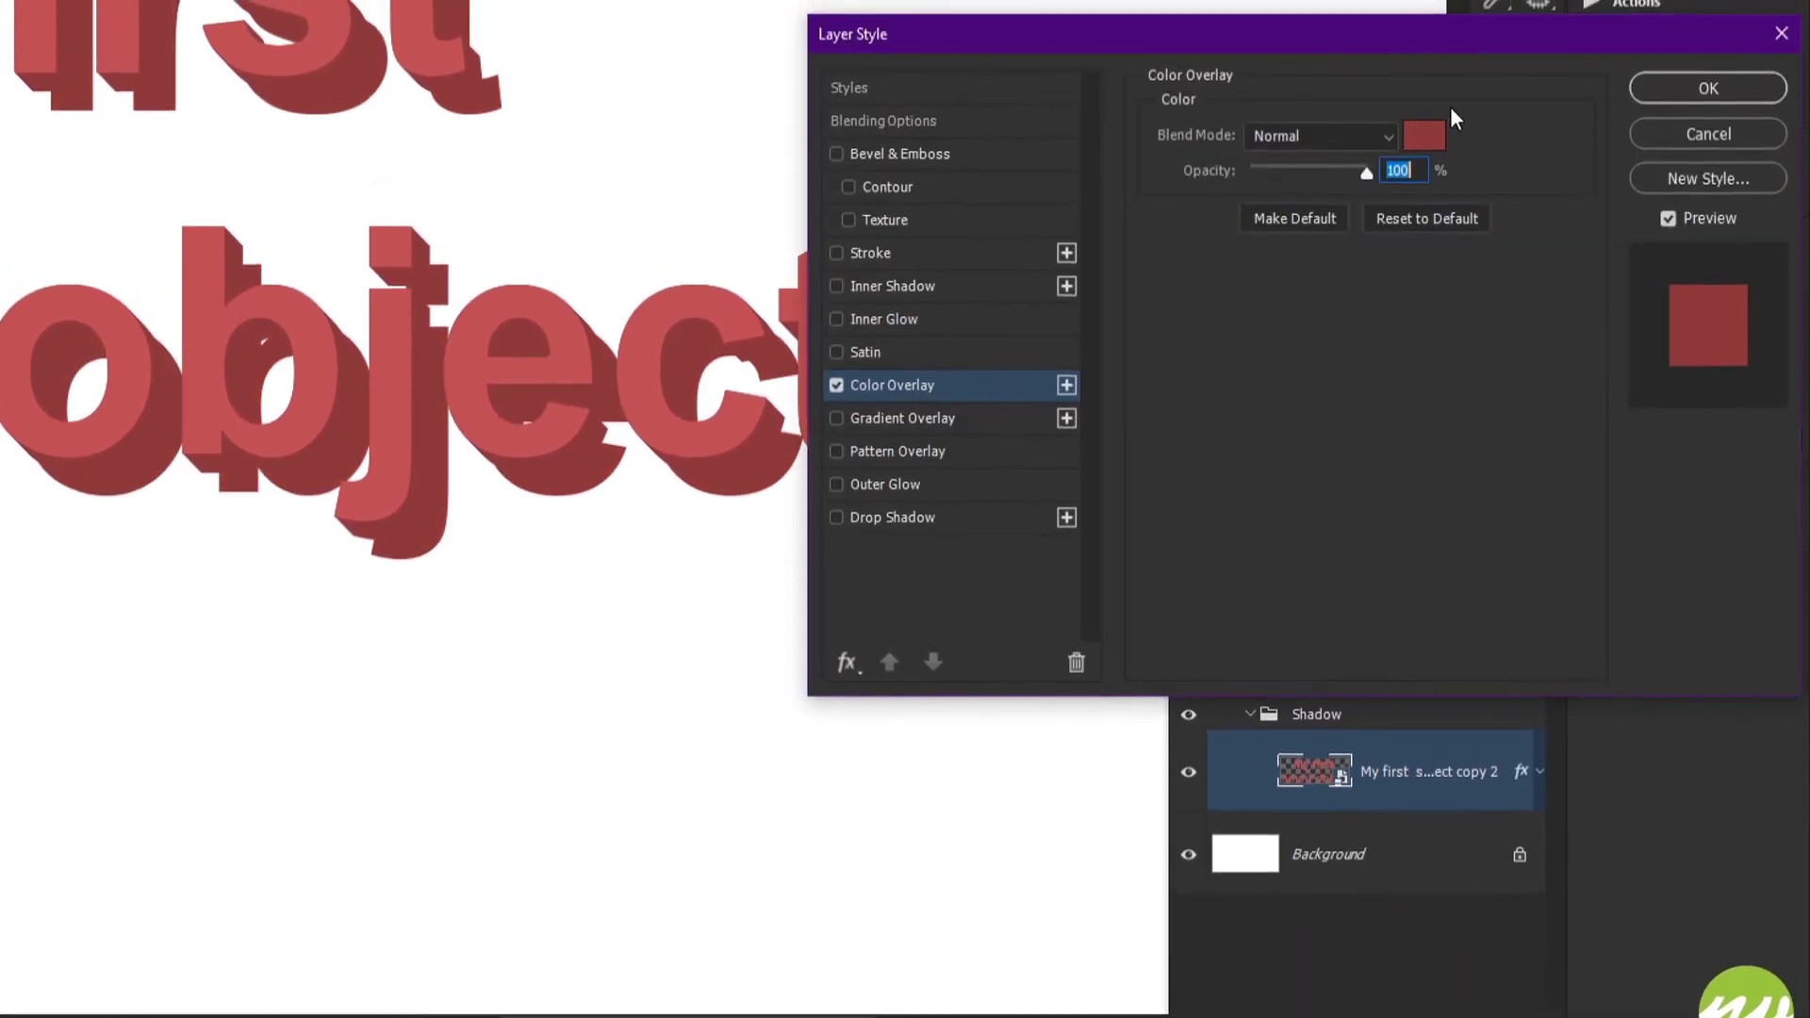
pyautogui.click(1426, 128)
pyautogui.write('000000')
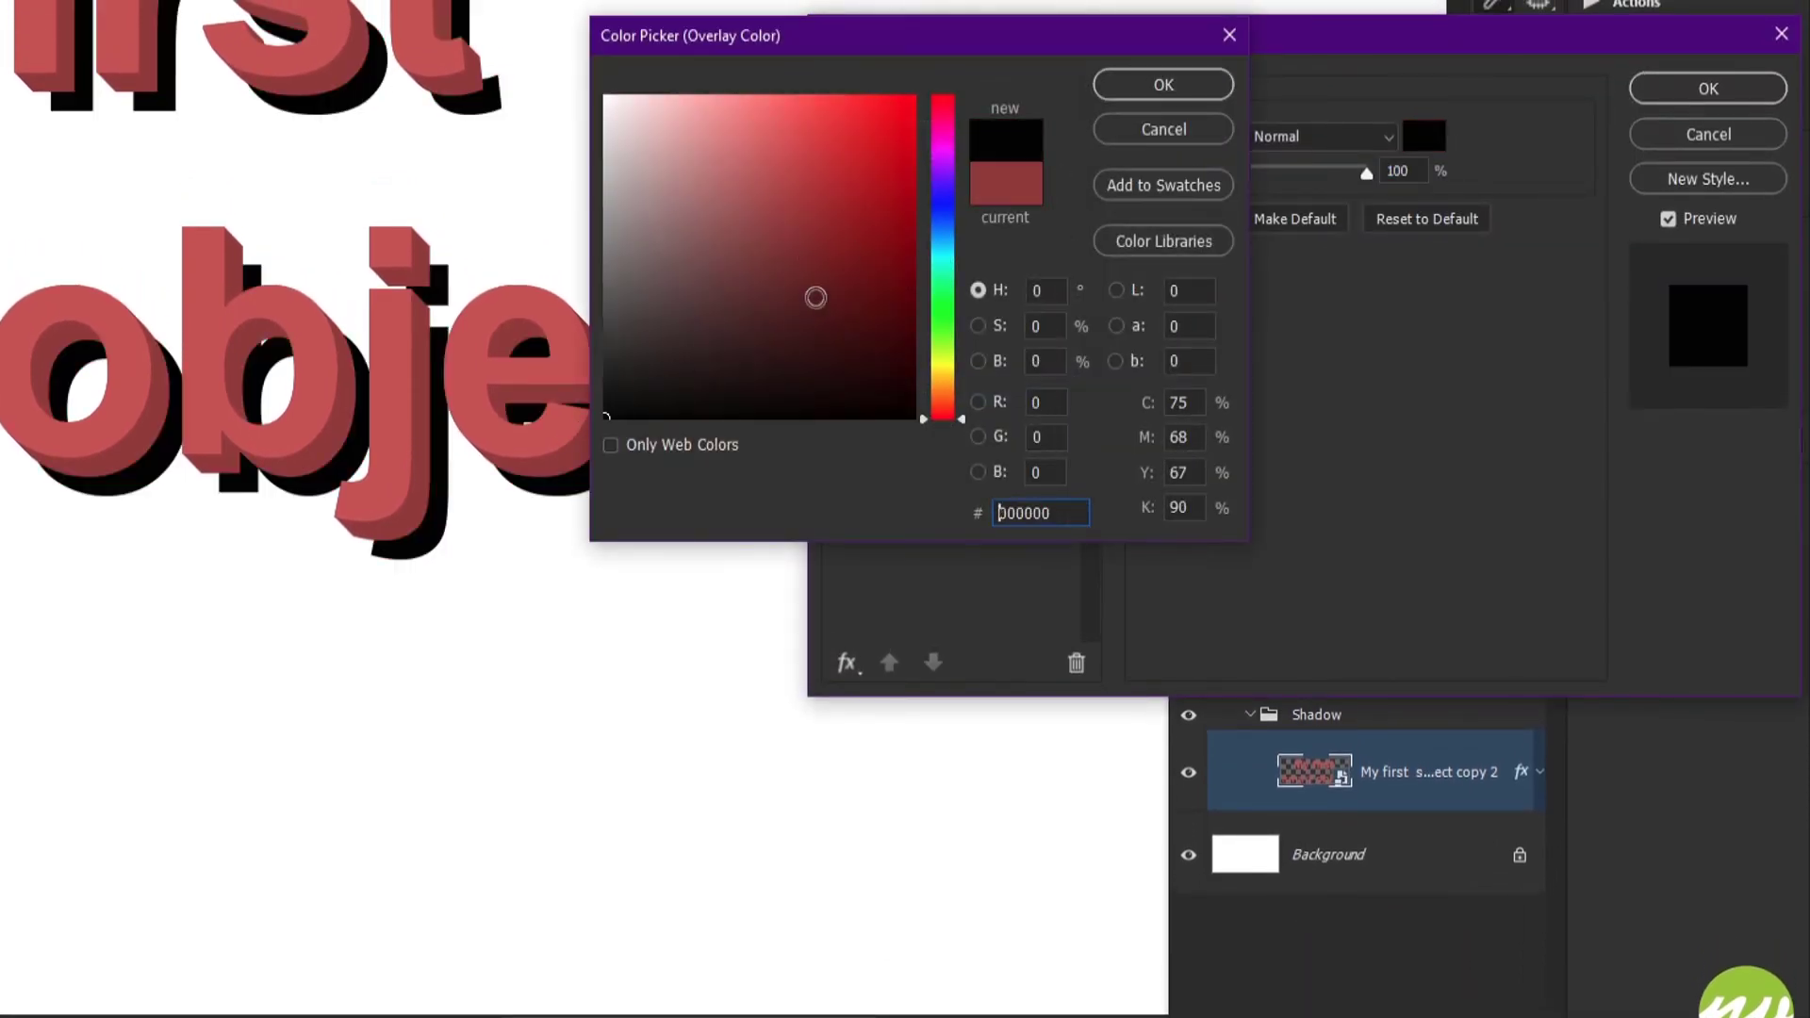
pyautogui.click(1163, 84)
pyautogui.click(1718, 91)
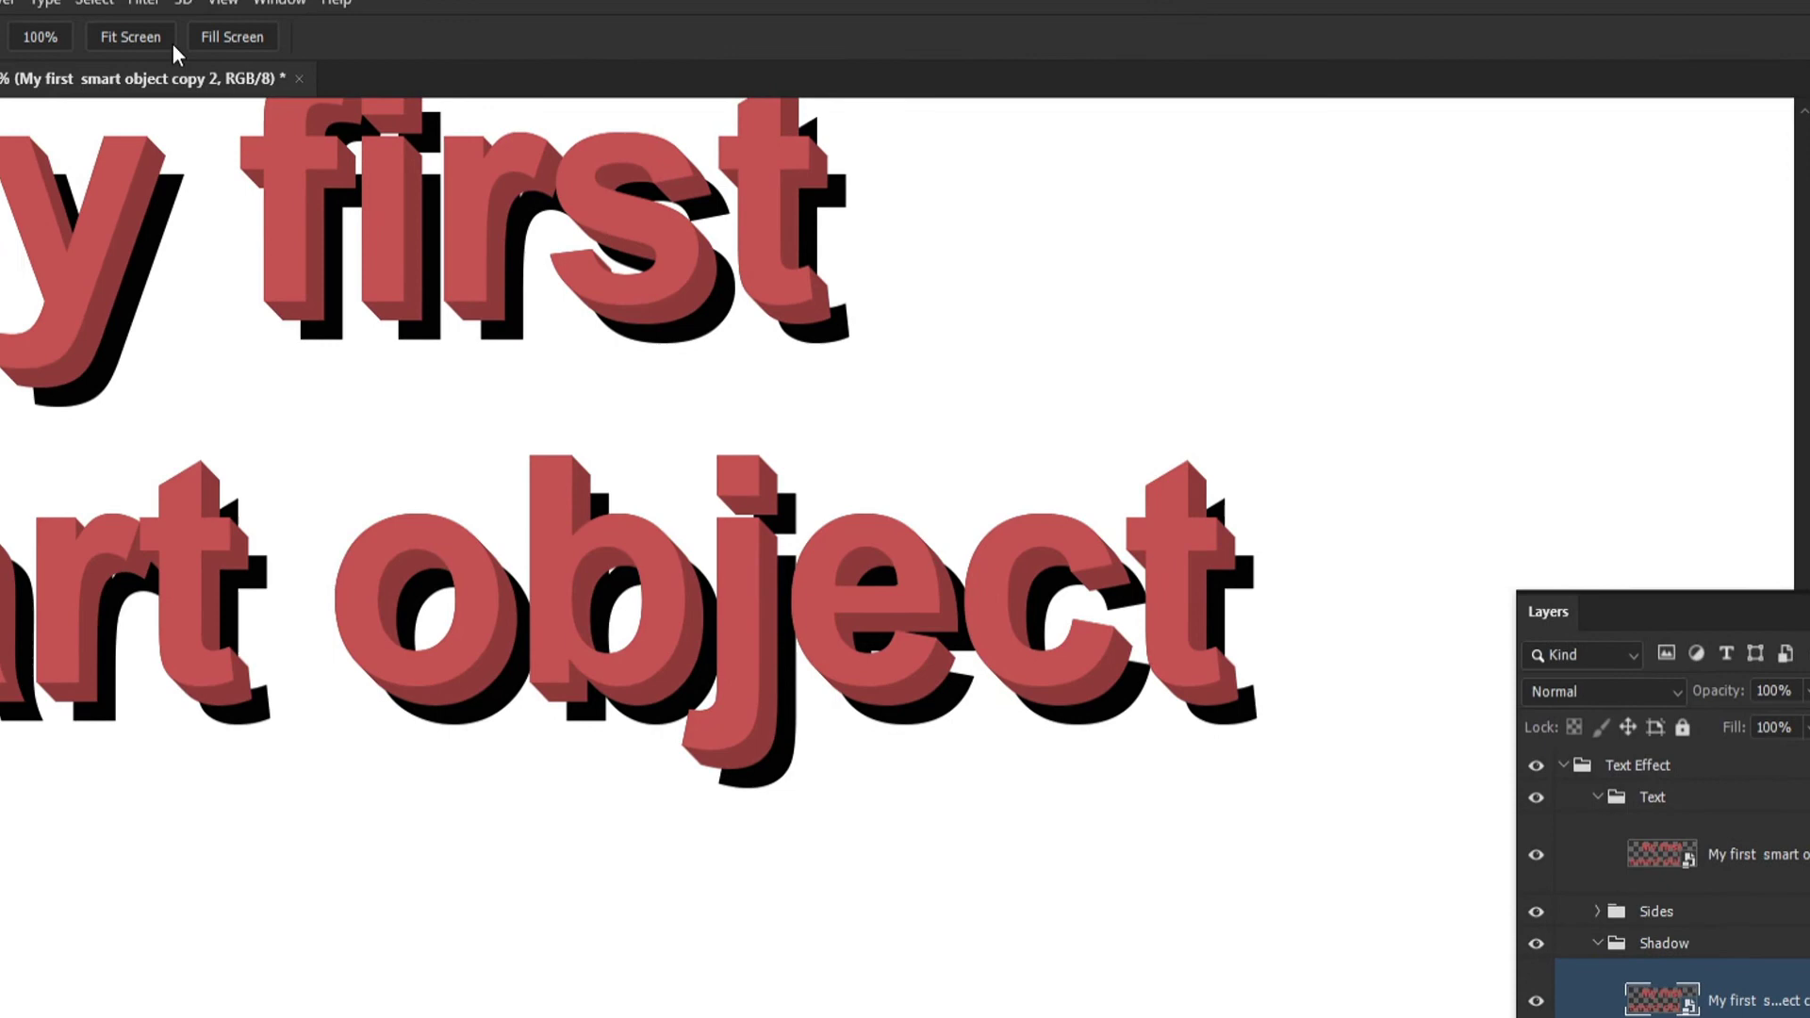
# Apply a Gaussian Blur with a 1.5-pixel radius to the shadow smart object and collapse the Shadow group
pyautogui.click(143, 1)
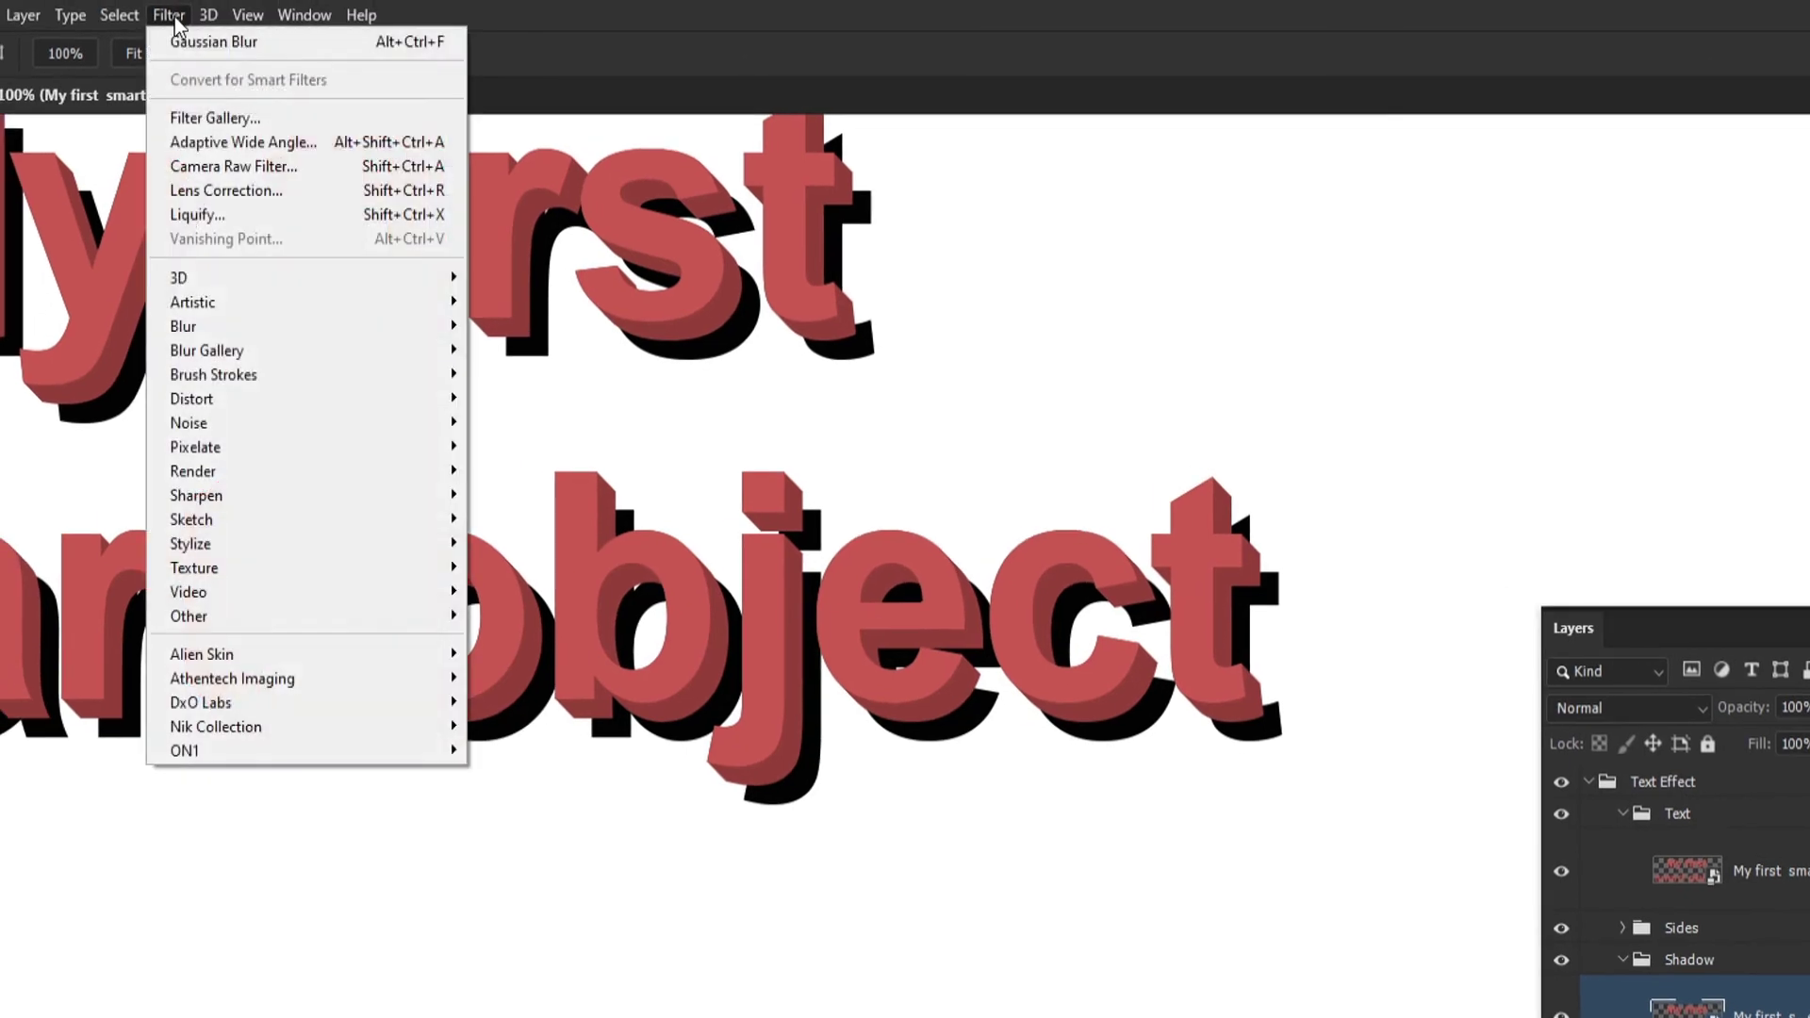
pyautogui.moveTo(228, 330)
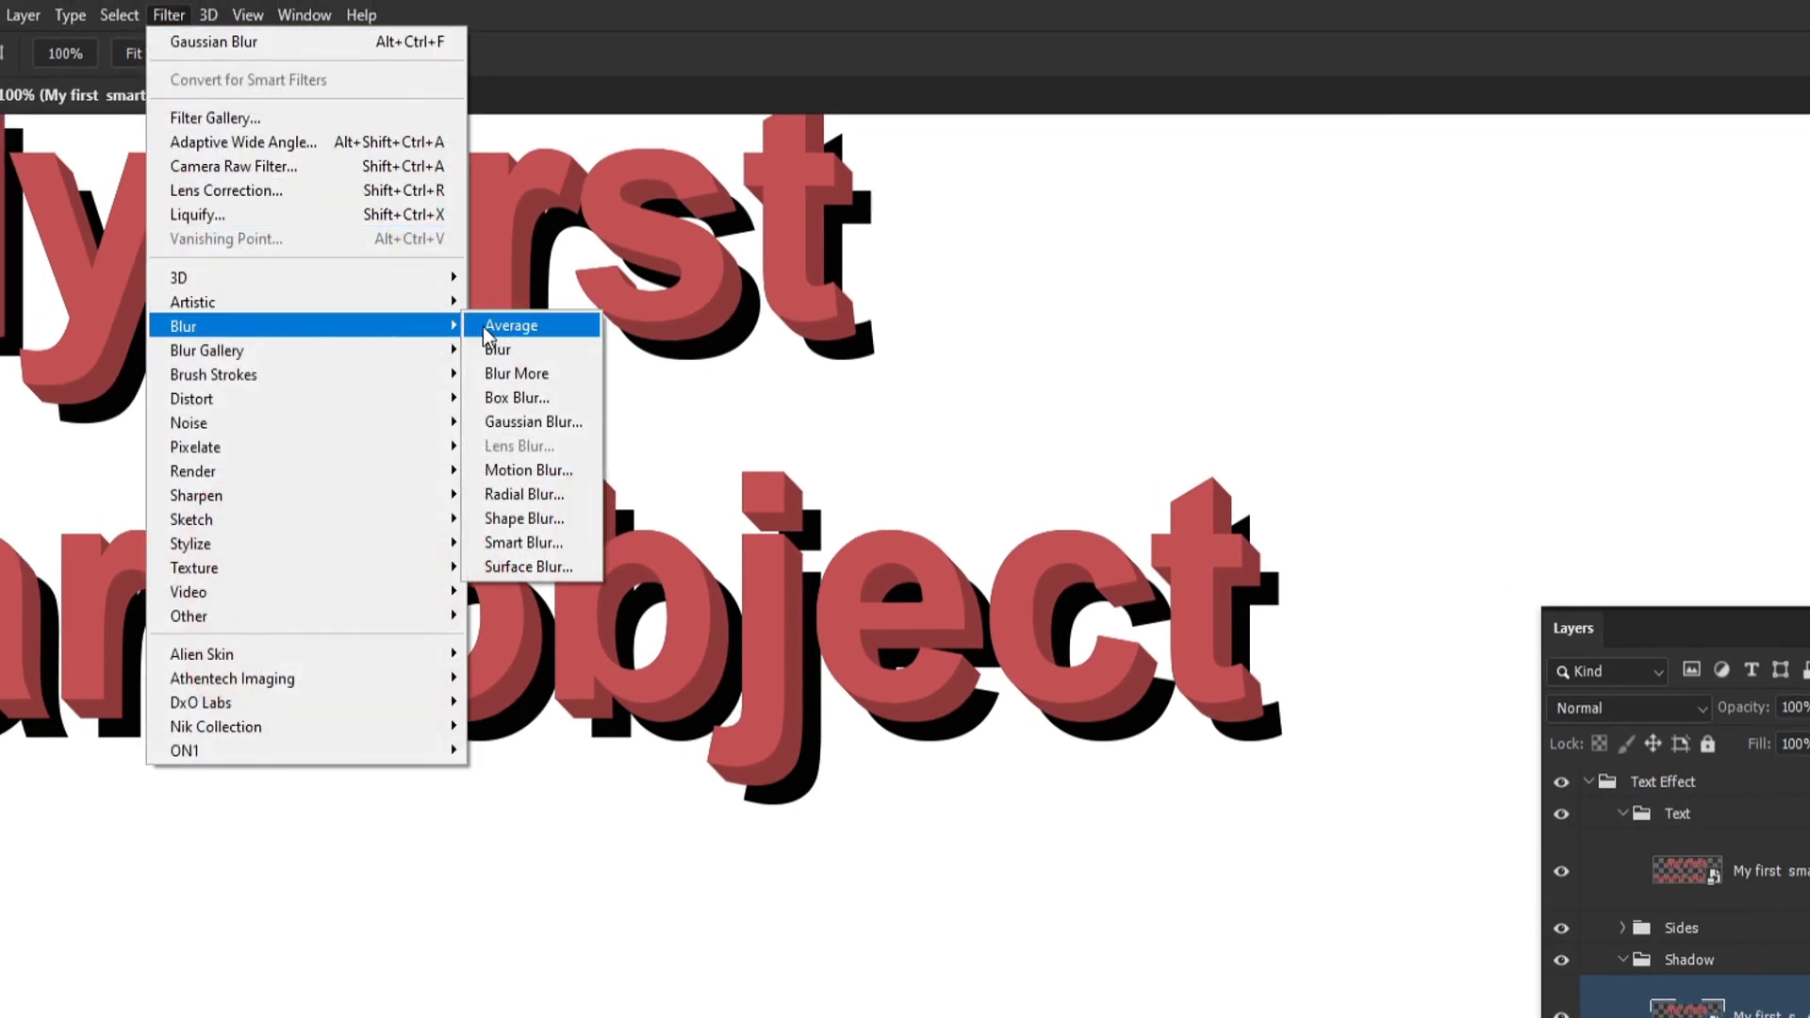
pyautogui.click(532, 422)
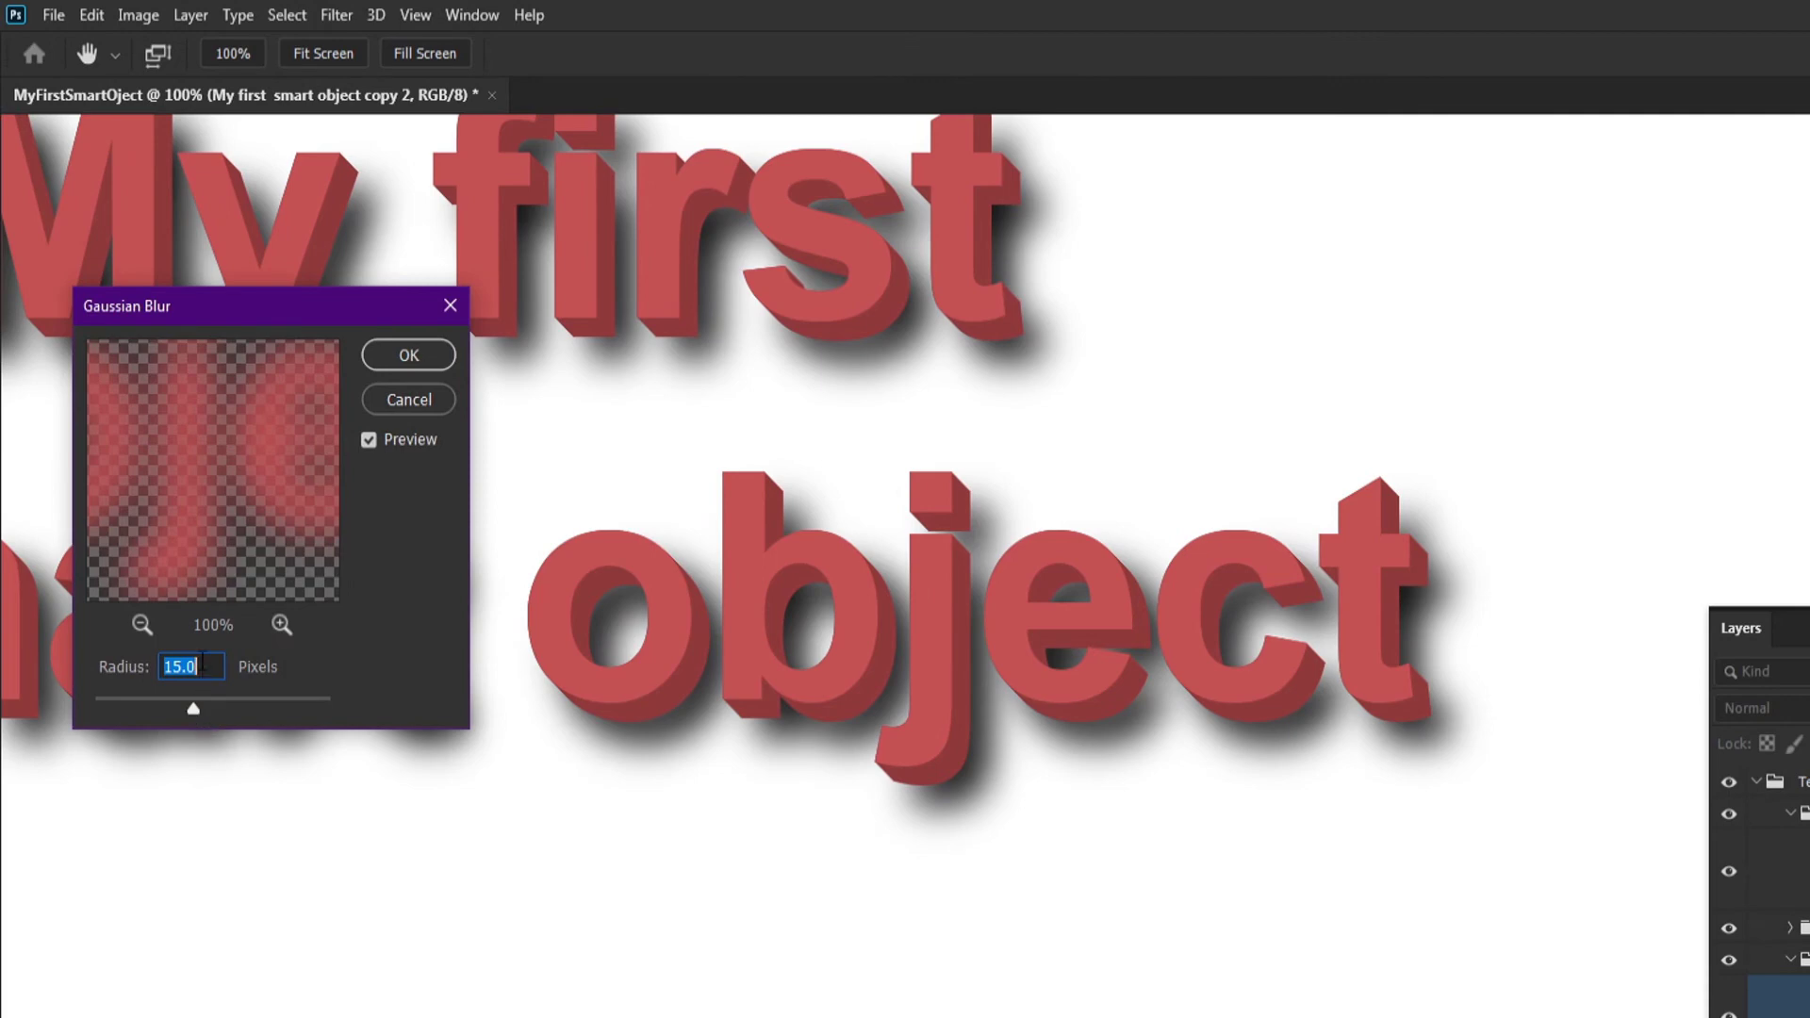
pyautogui.moveTo(138, 706); pyautogui.dragTo(144, 707)
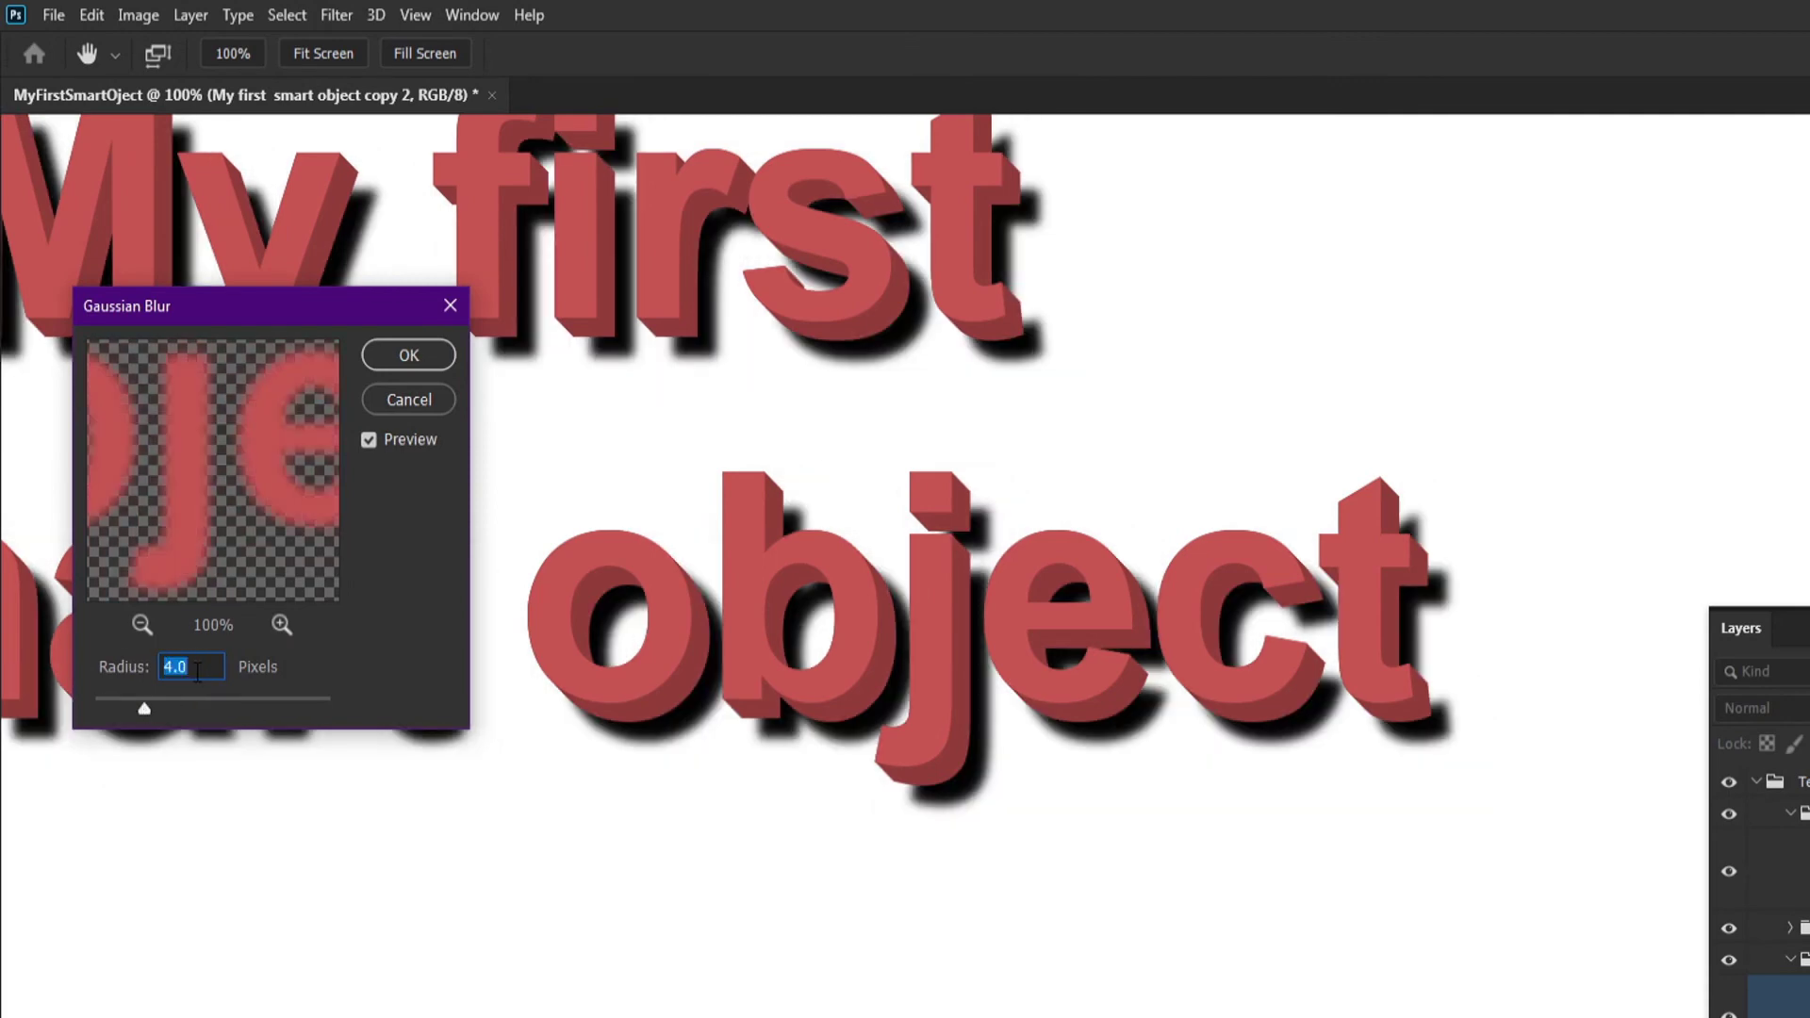
pyautogui.write('1.5')
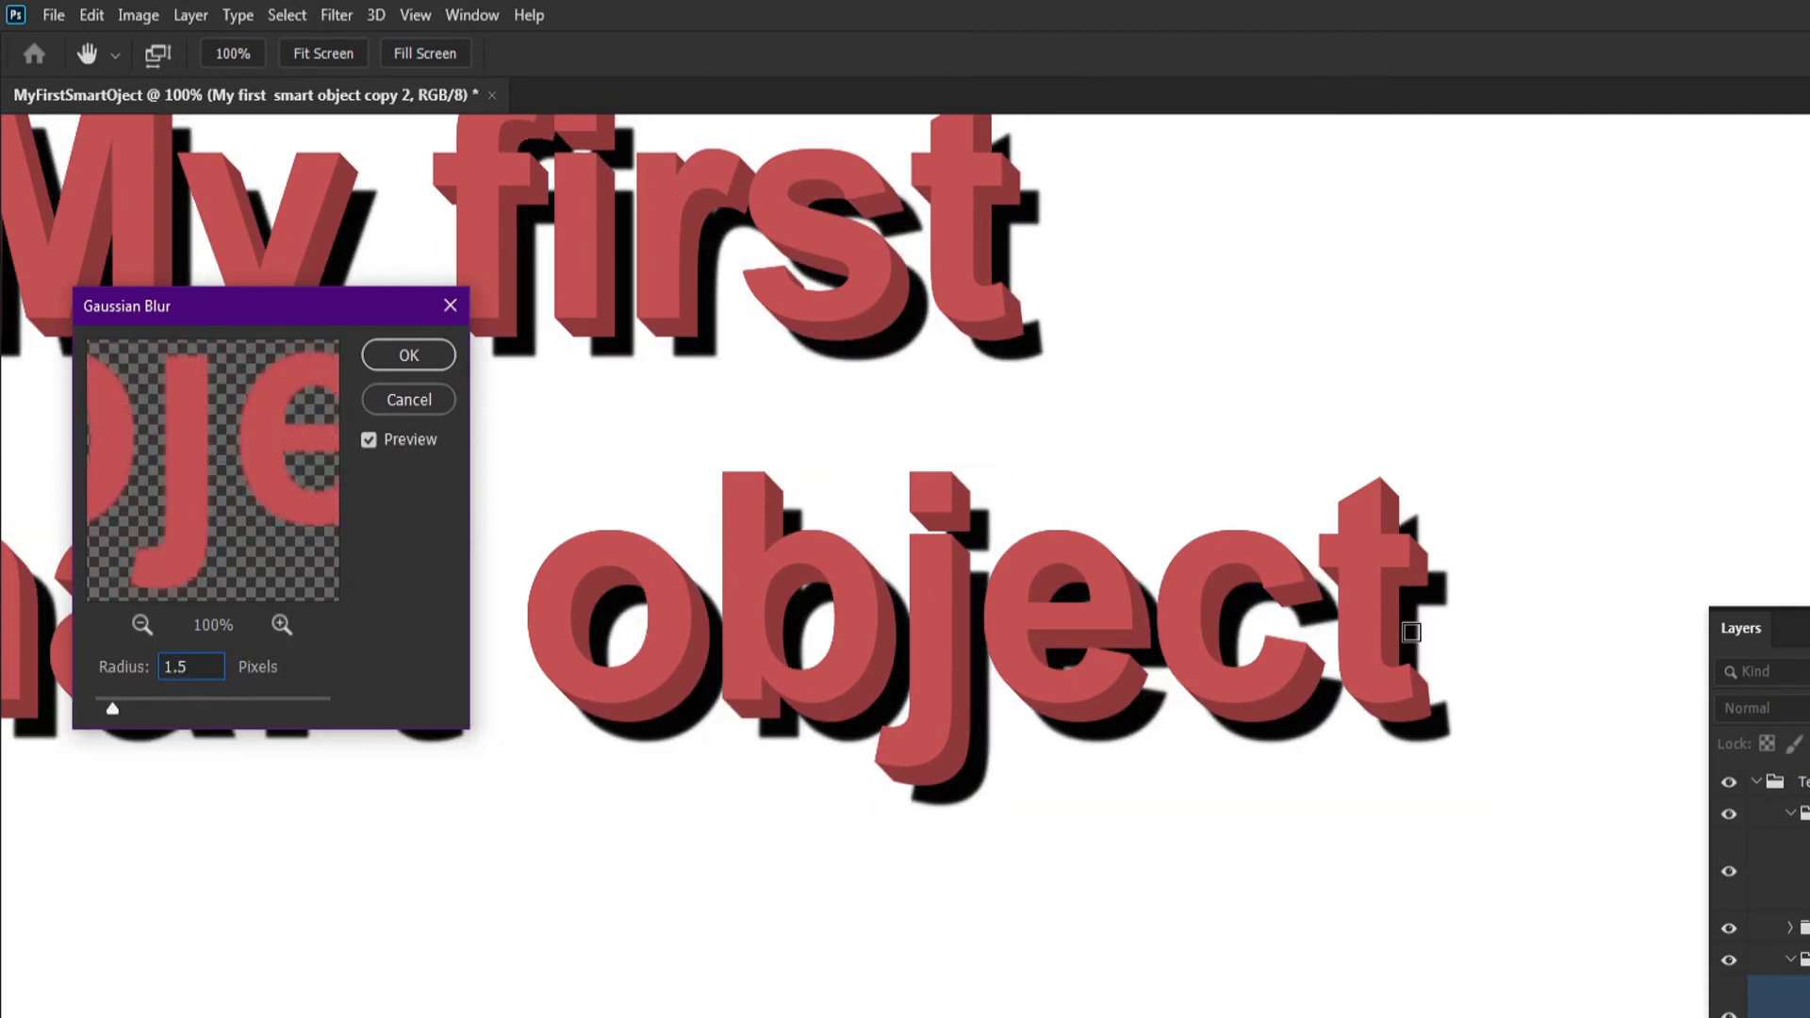
pyautogui.click(391, 355)
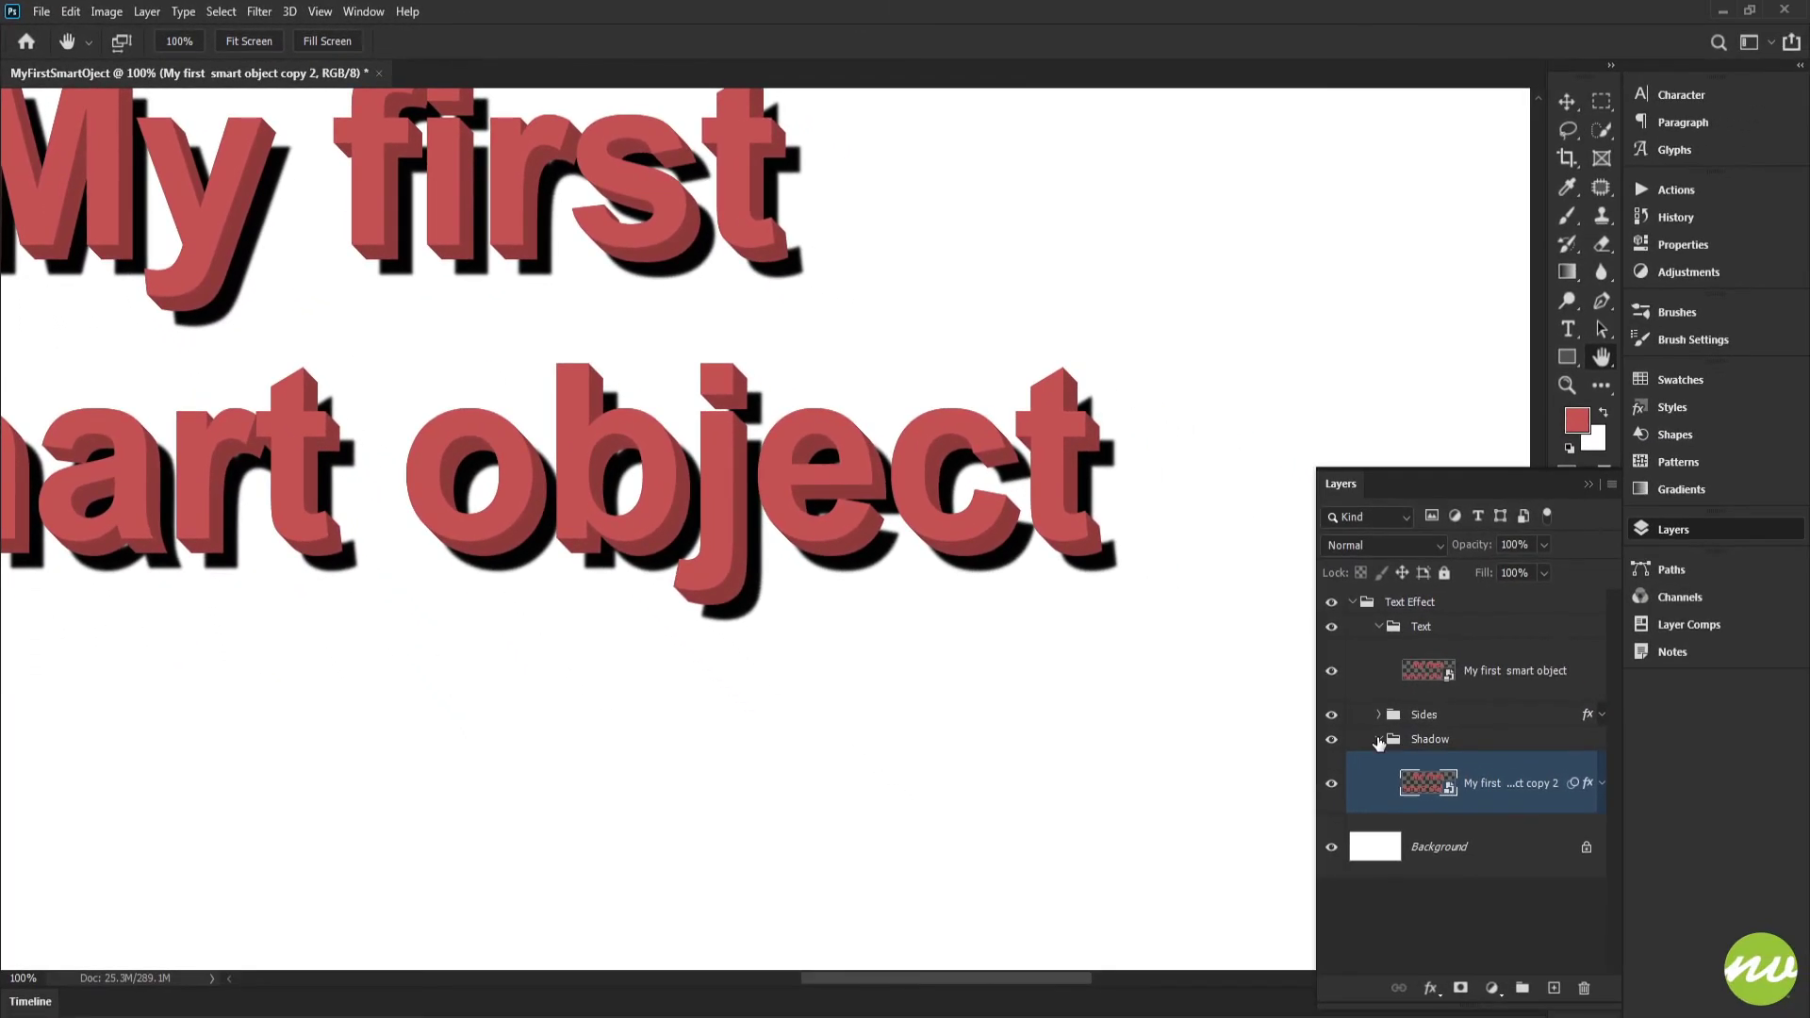
pyautogui.click(1378, 741)
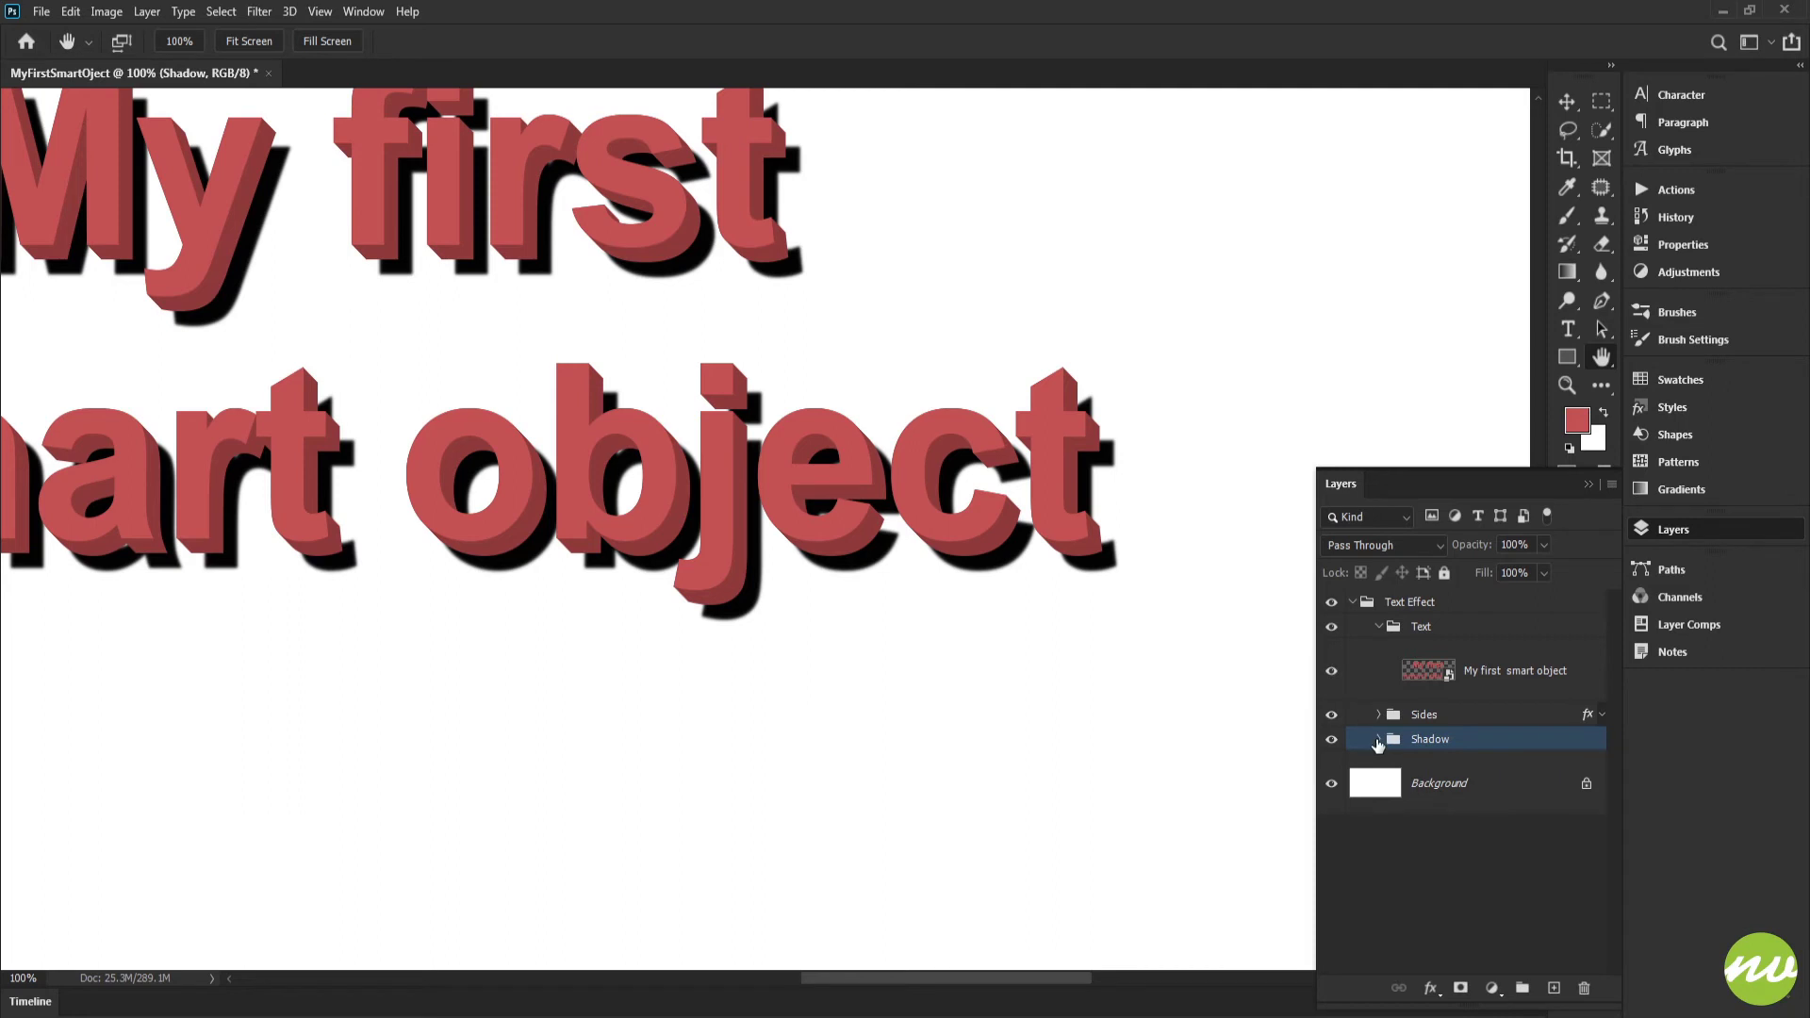
# Try to edit the Text group's smart object directly on the canvas with the Type tool
pyautogui.click(1438, 675)
pyautogui.click(250, 41)
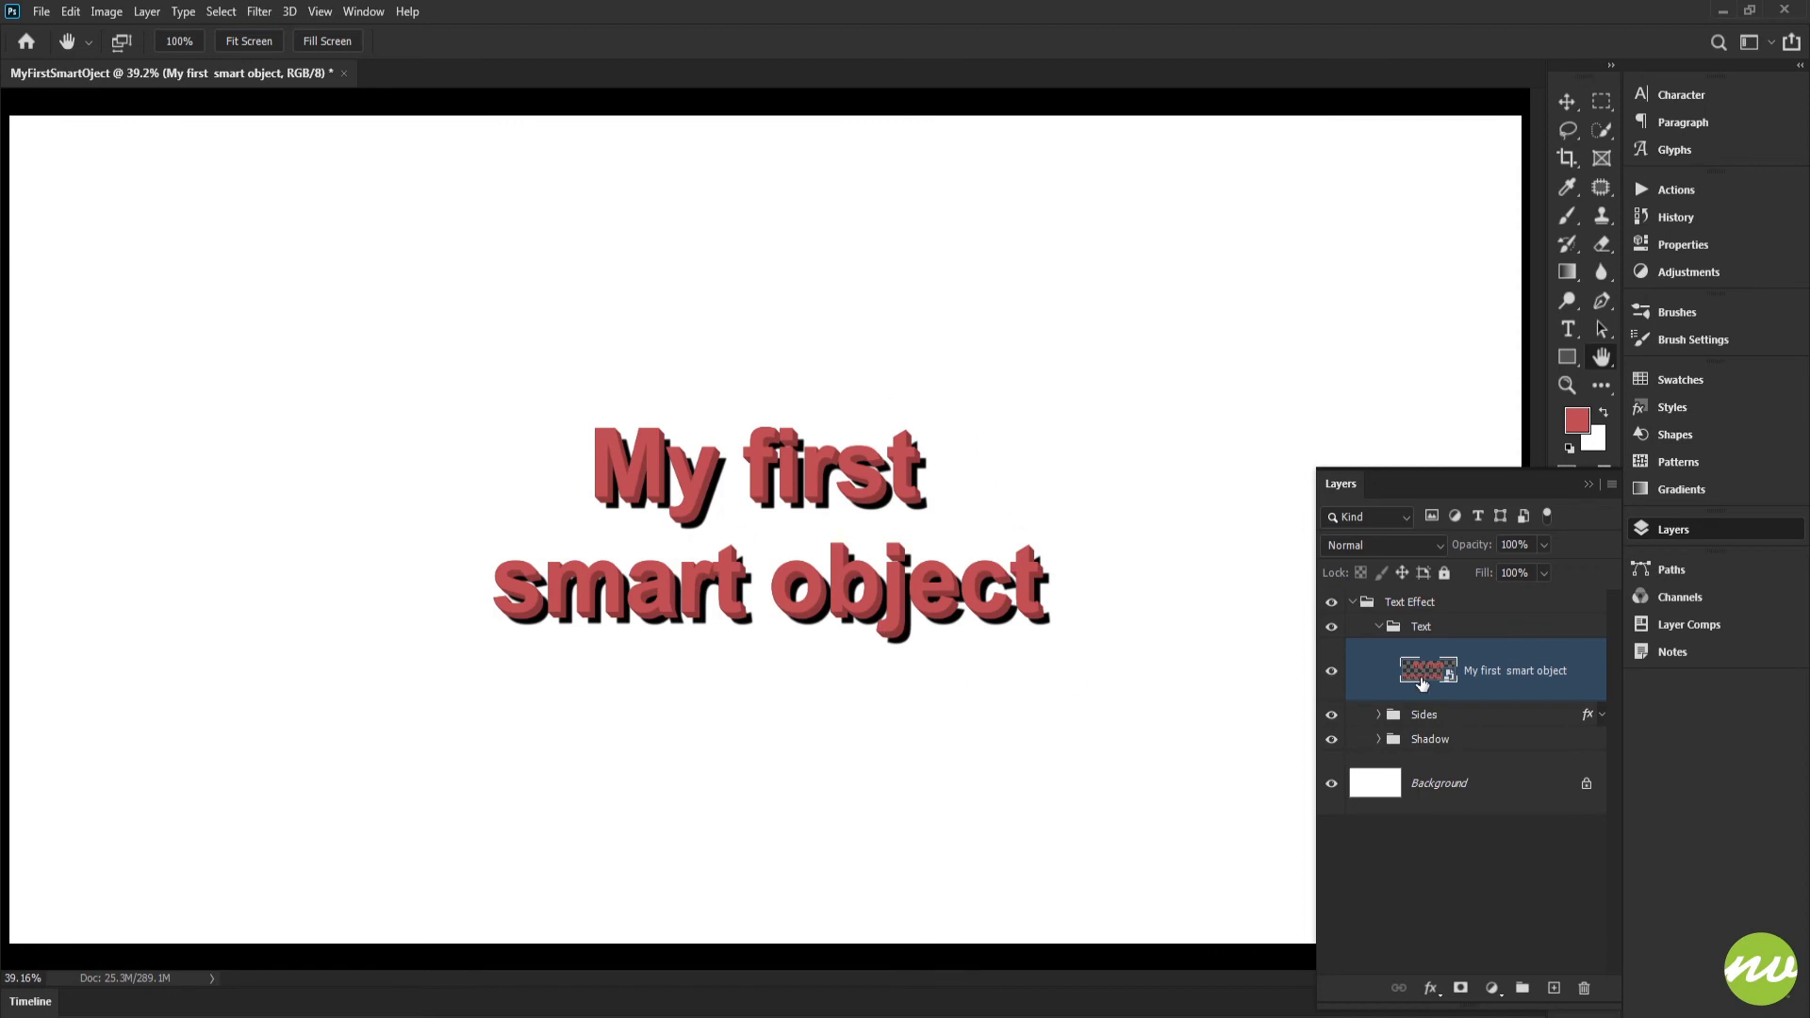
pyautogui.press('t')
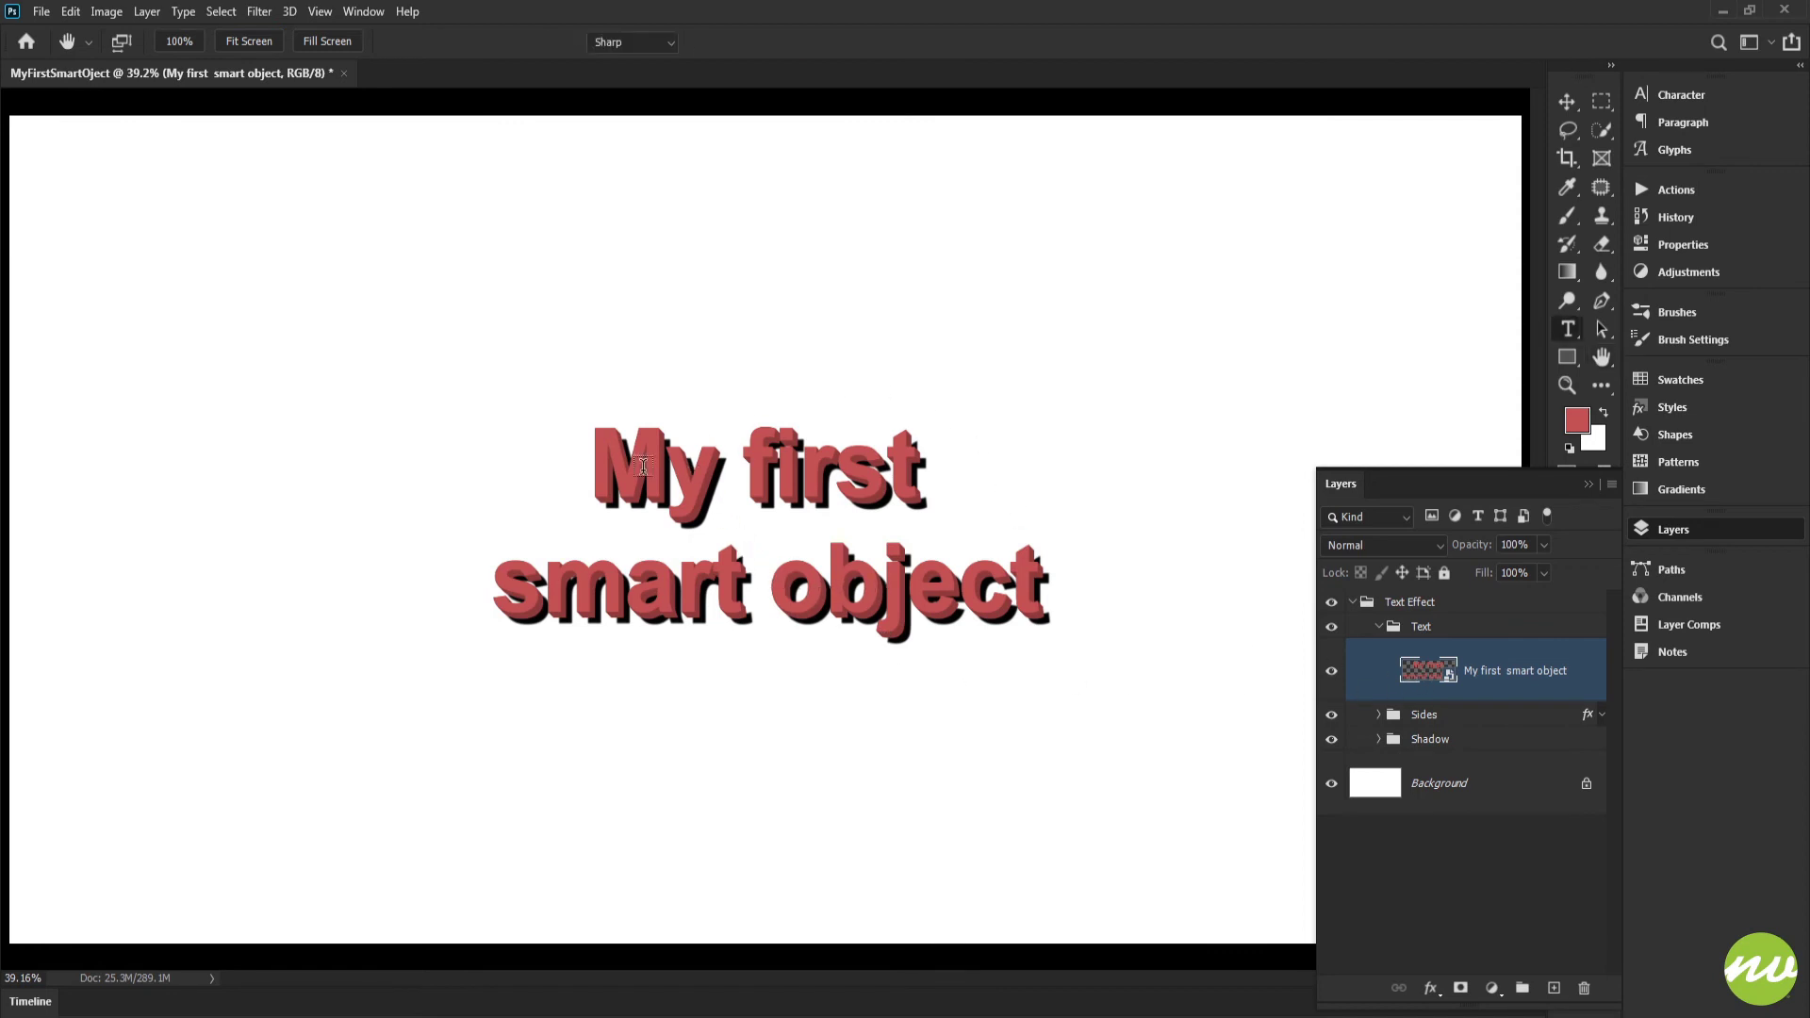
pyautogui.click(626, 470)
pyautogui.write('sssadsff')
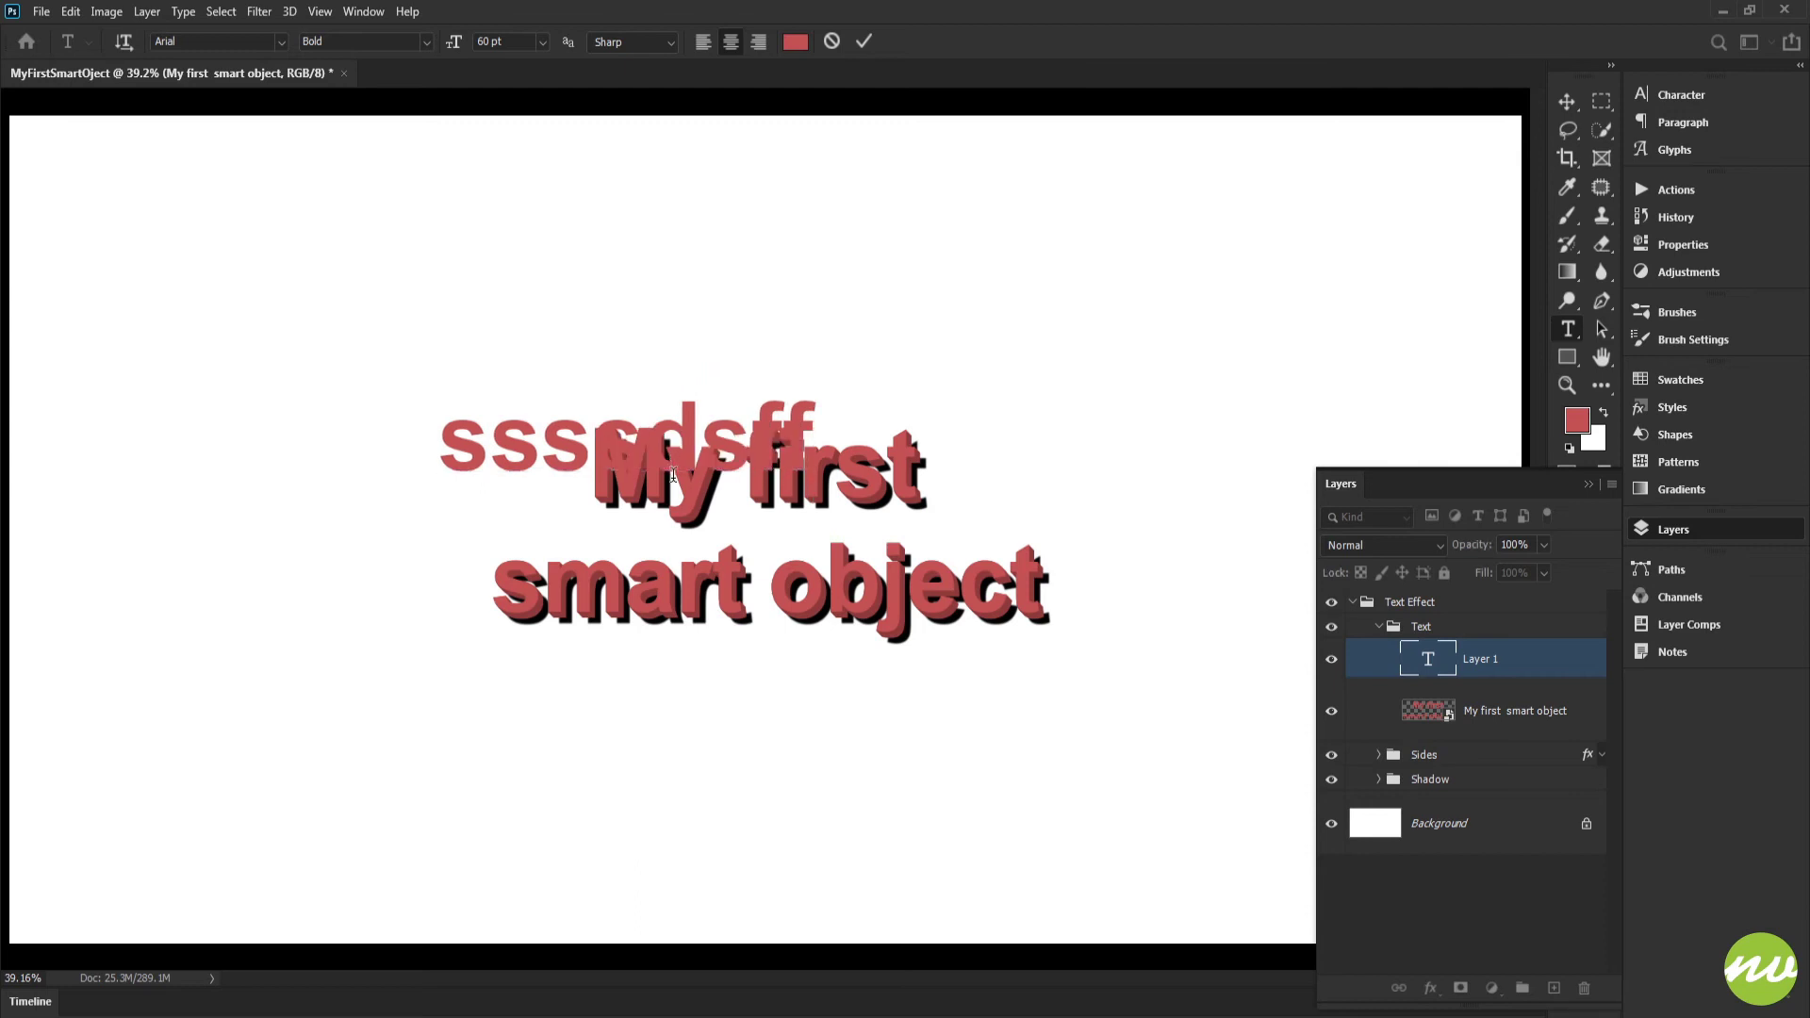
pyautogui.press('Escape')
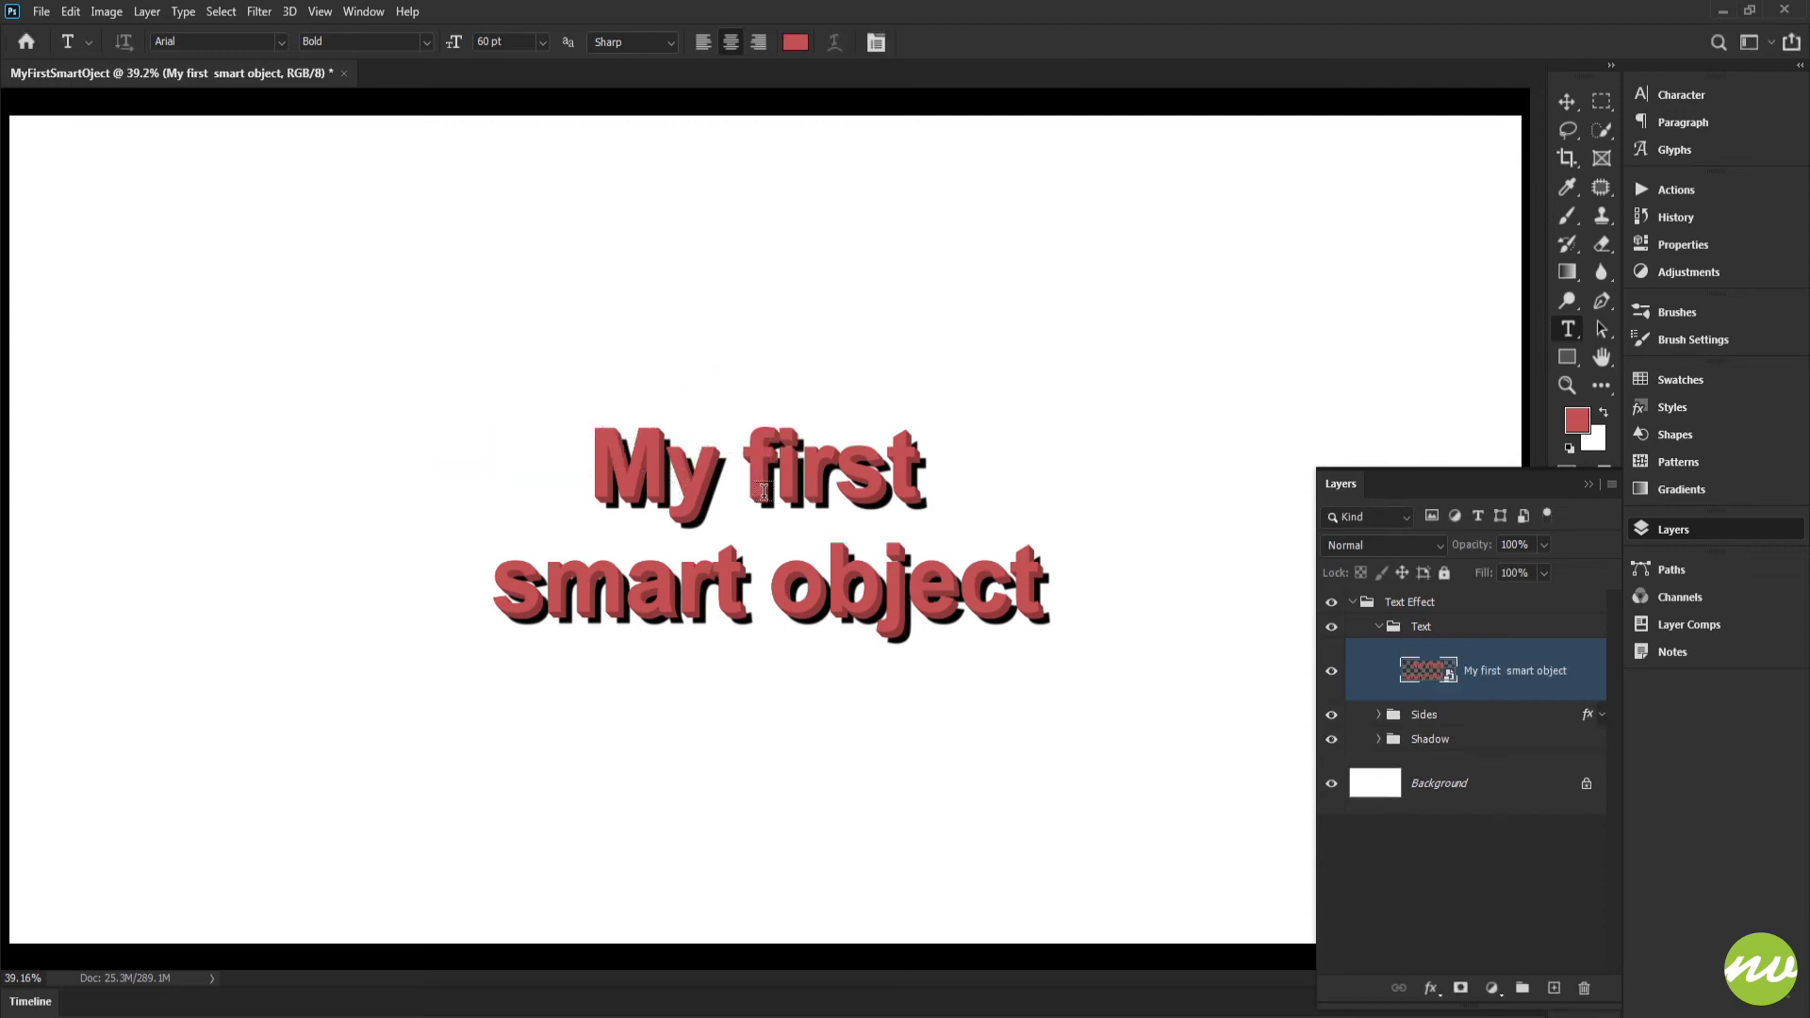
pyautogui.press('h')
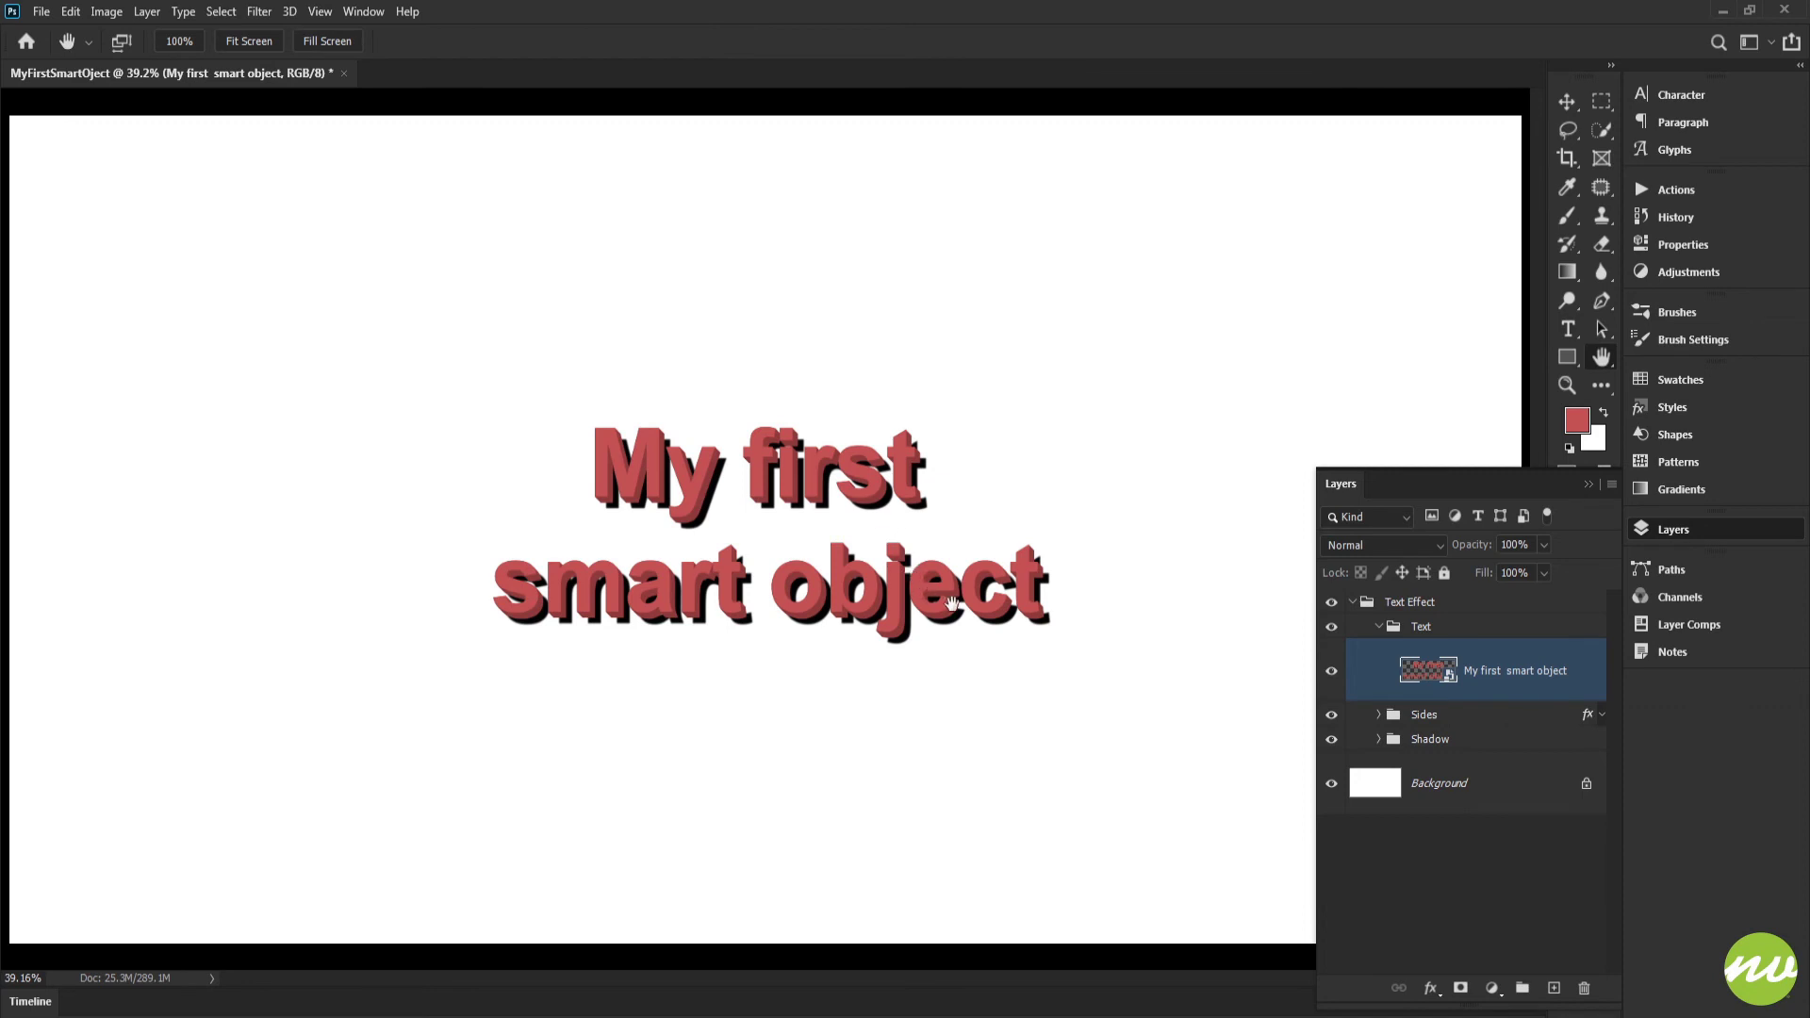
# Open the contents of the Text group's smart object and add the word "Cool" after "My first"
pyautogui.press('t')
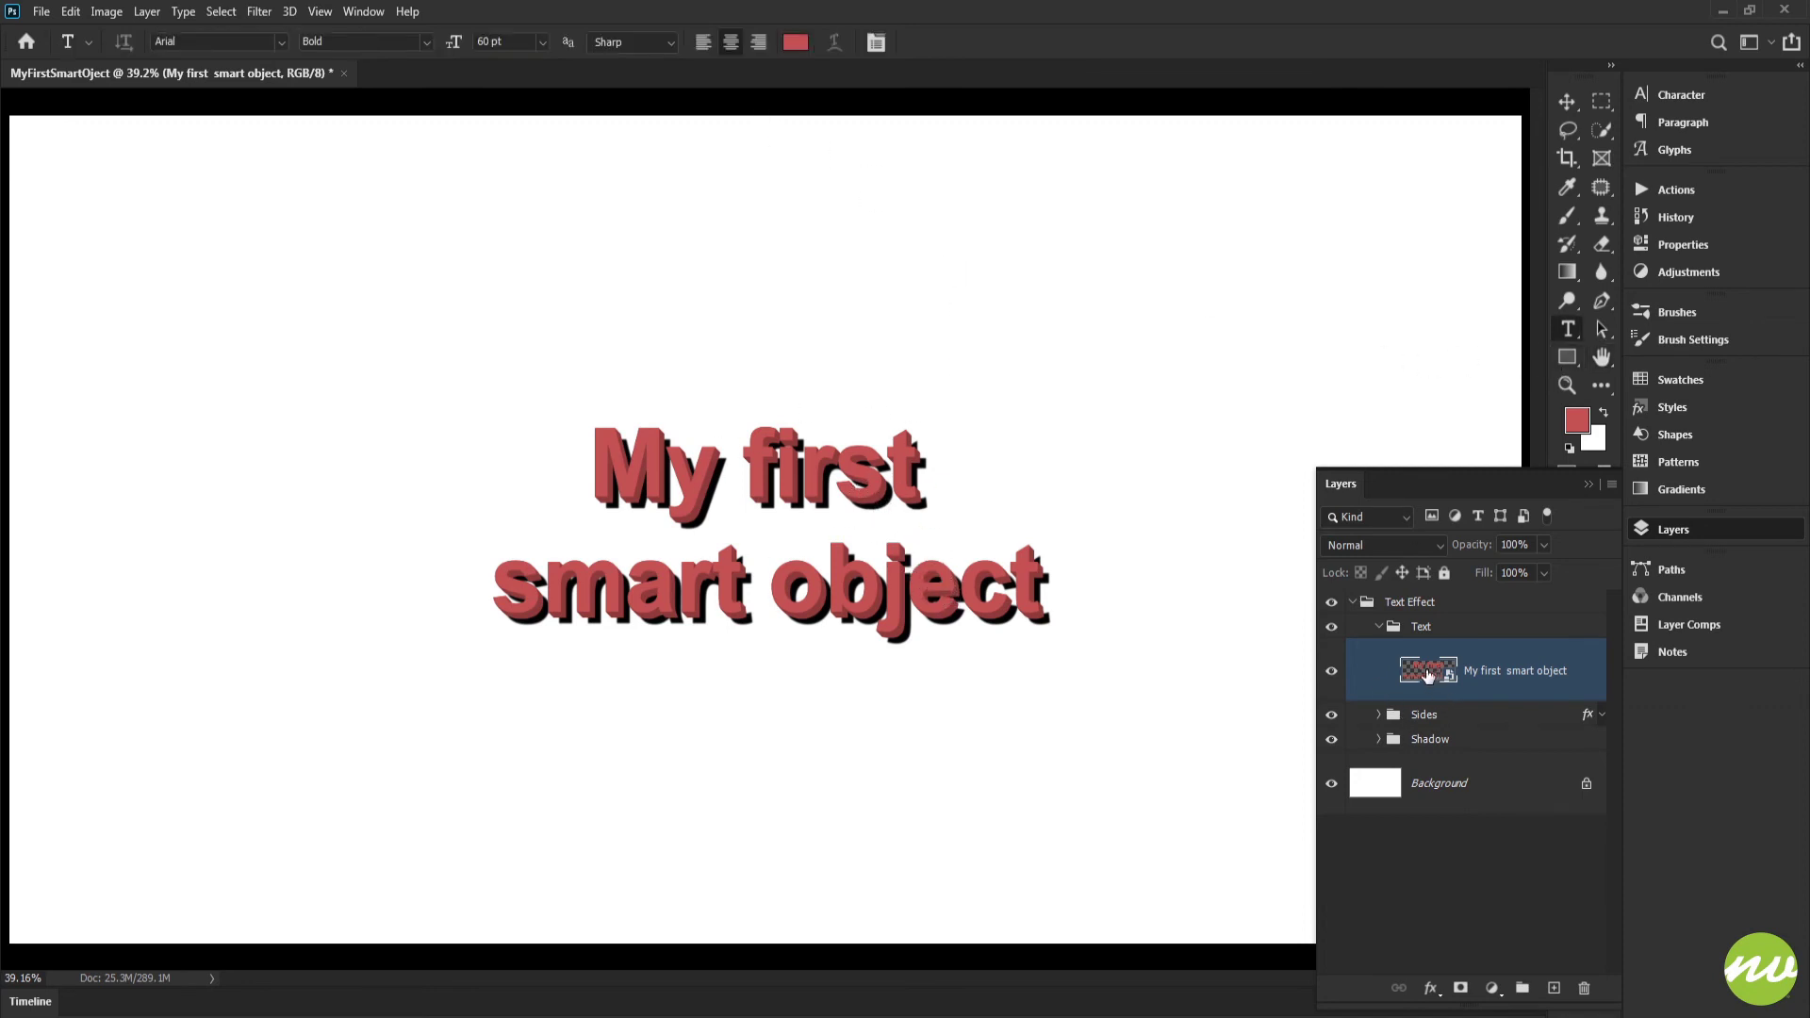
pyautogui.doubleClick(1429, 672)
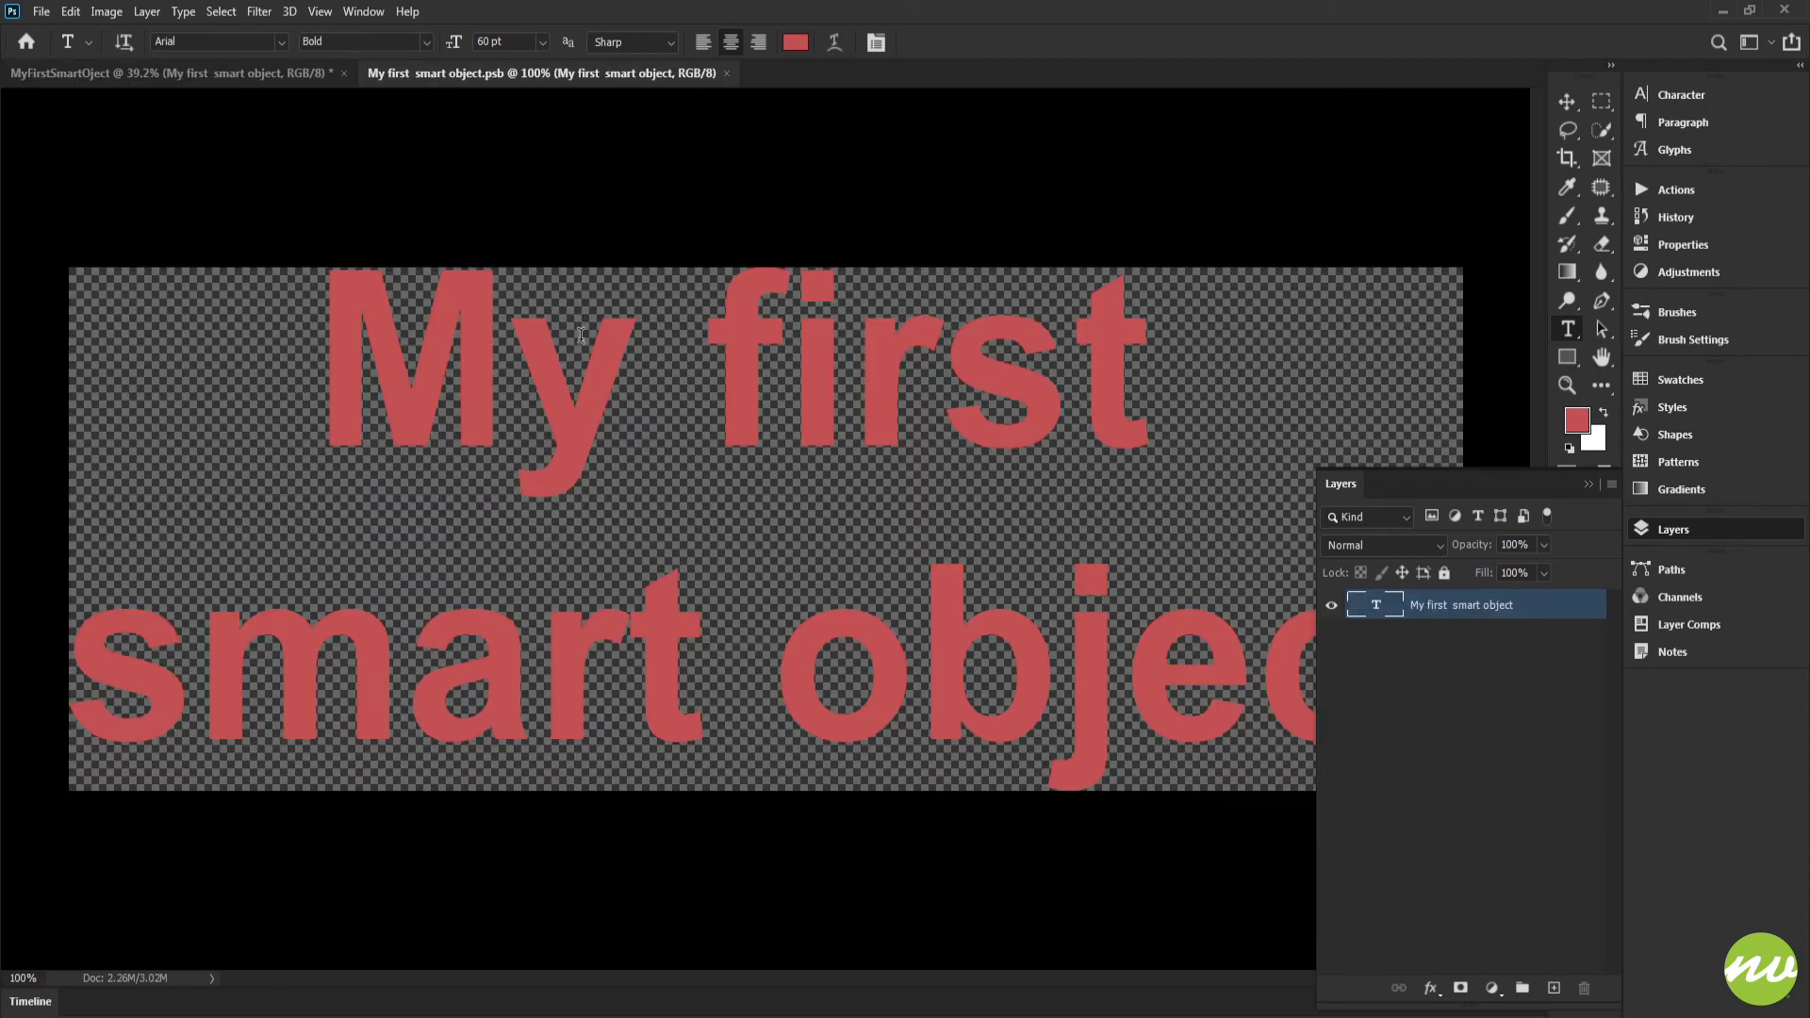
pyautogui.moveTo(338, 327); pyautogui.dragTo(1111, 339)
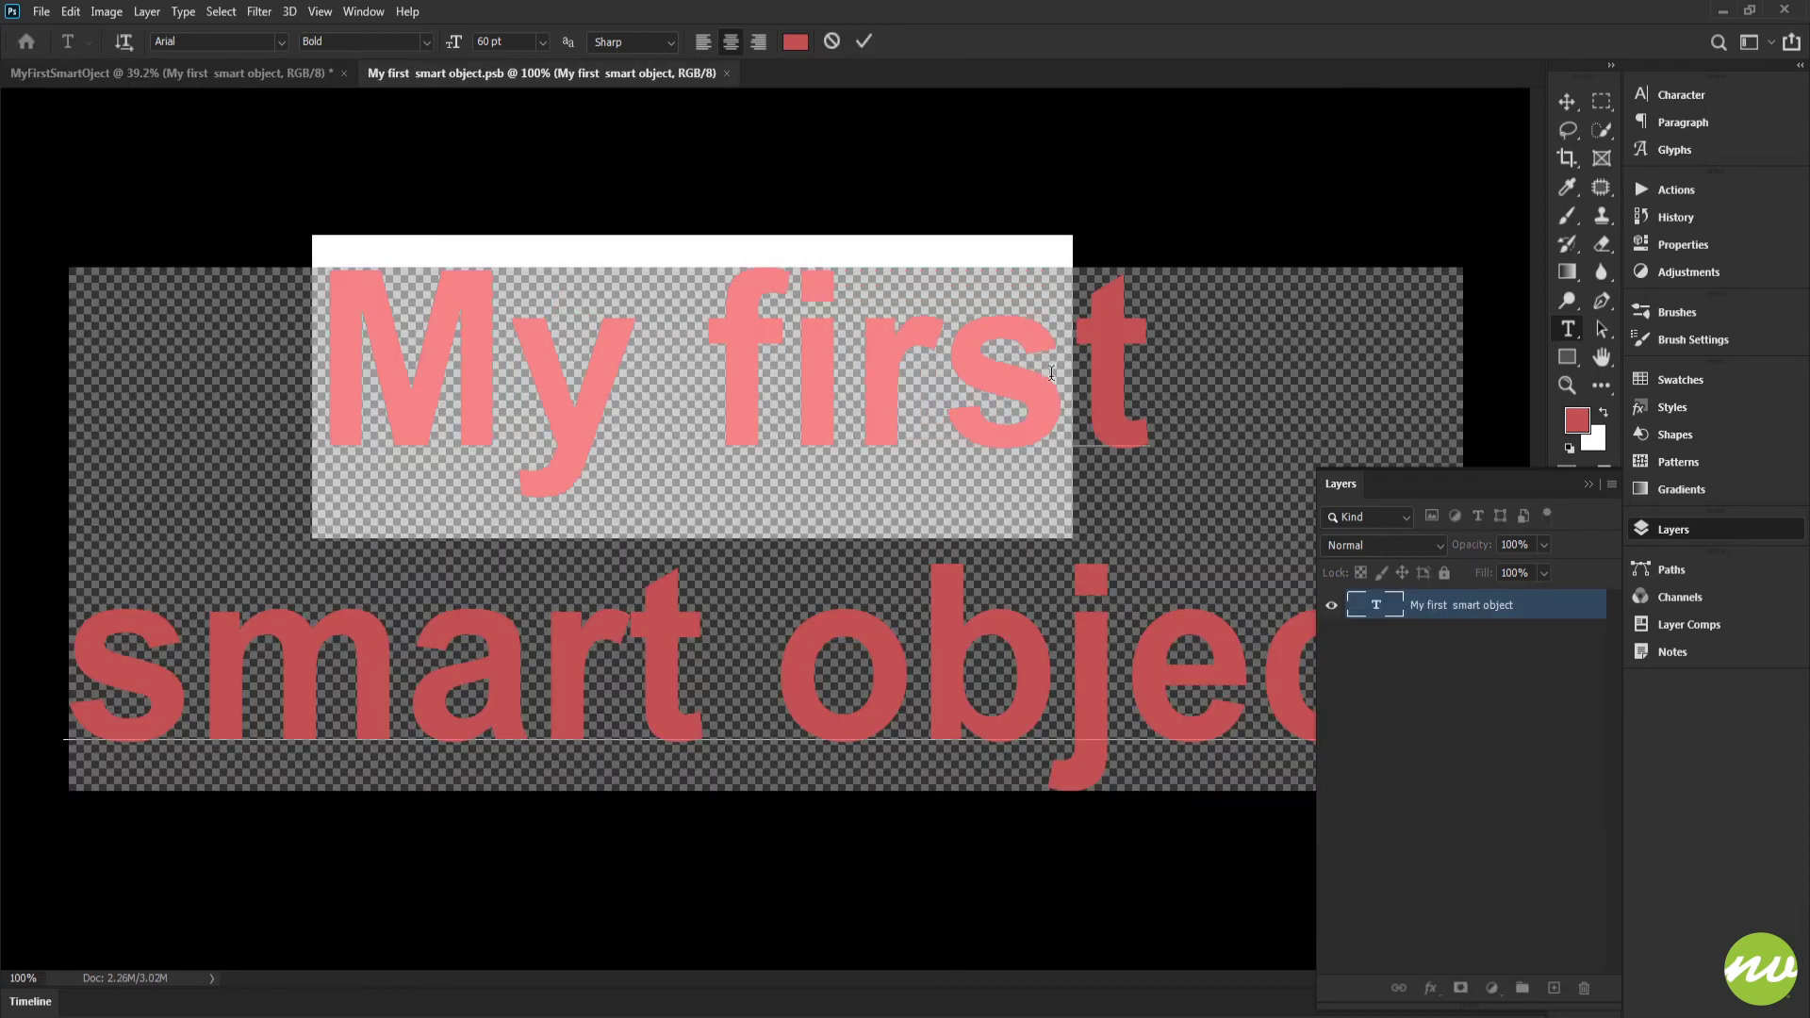
pyautogui.click(1054, 355)
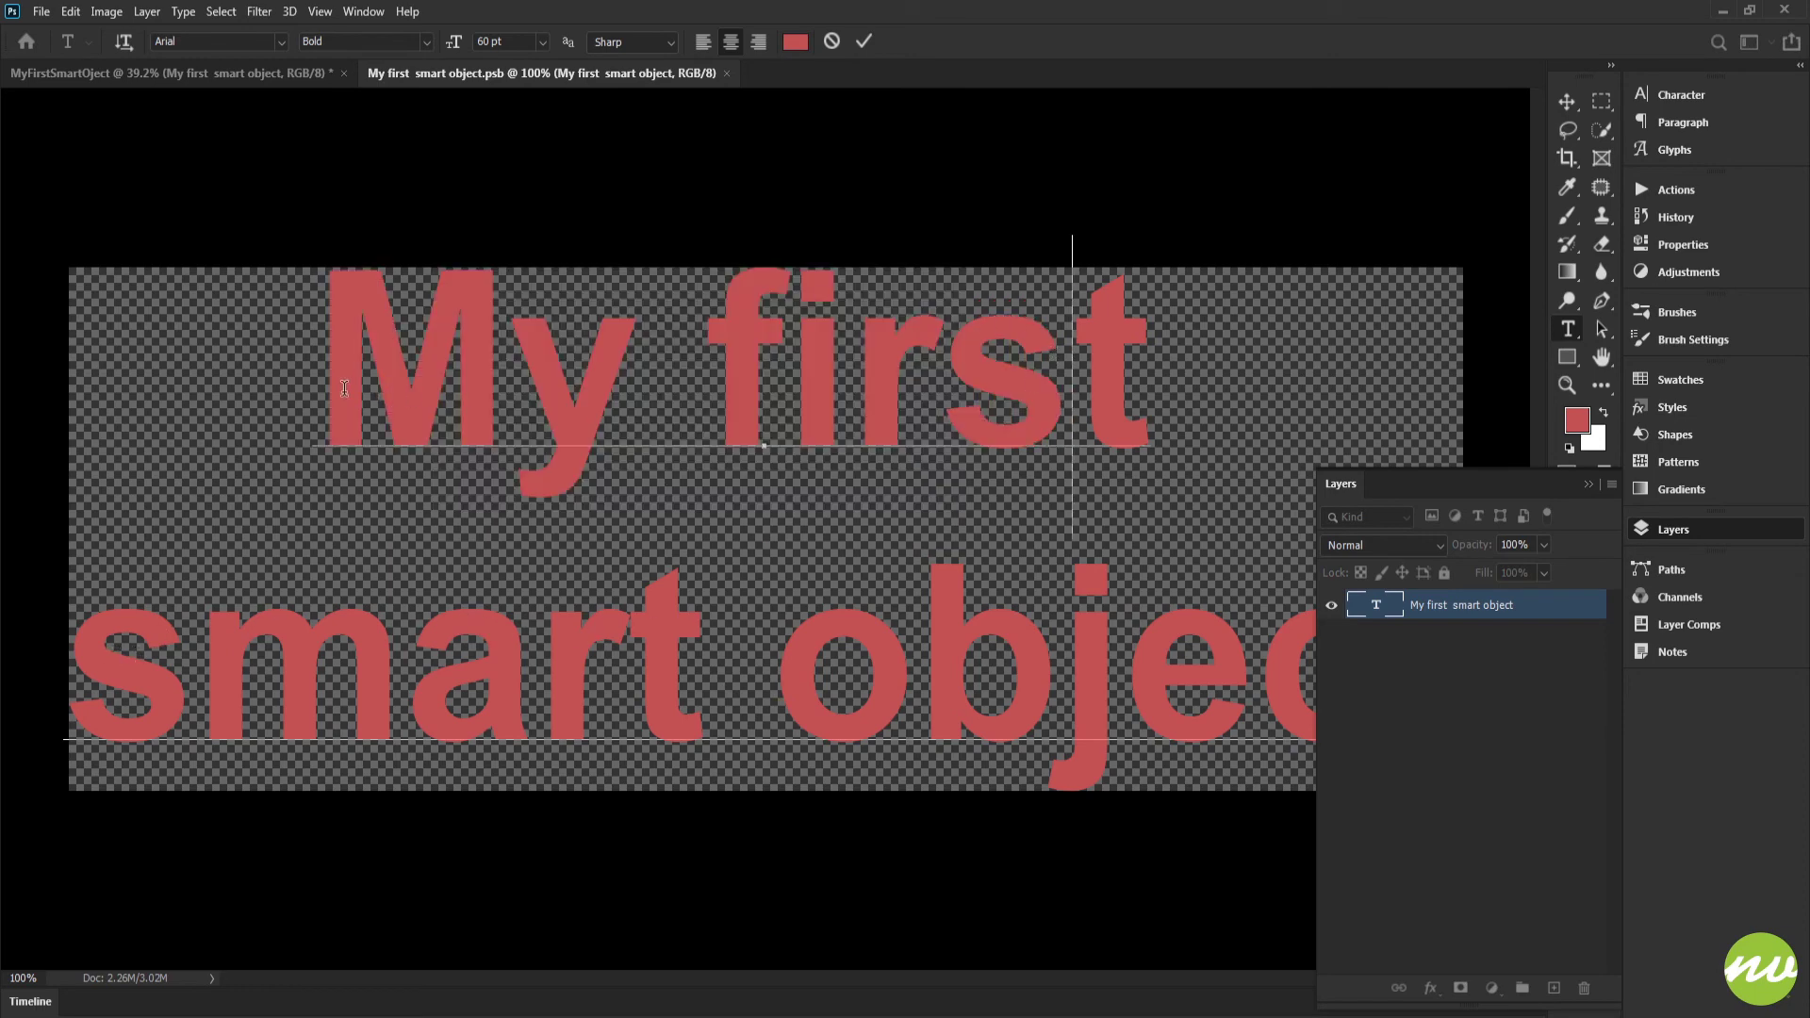
pyautogui.click(1211, 383)
pyautogui.write('Cool')
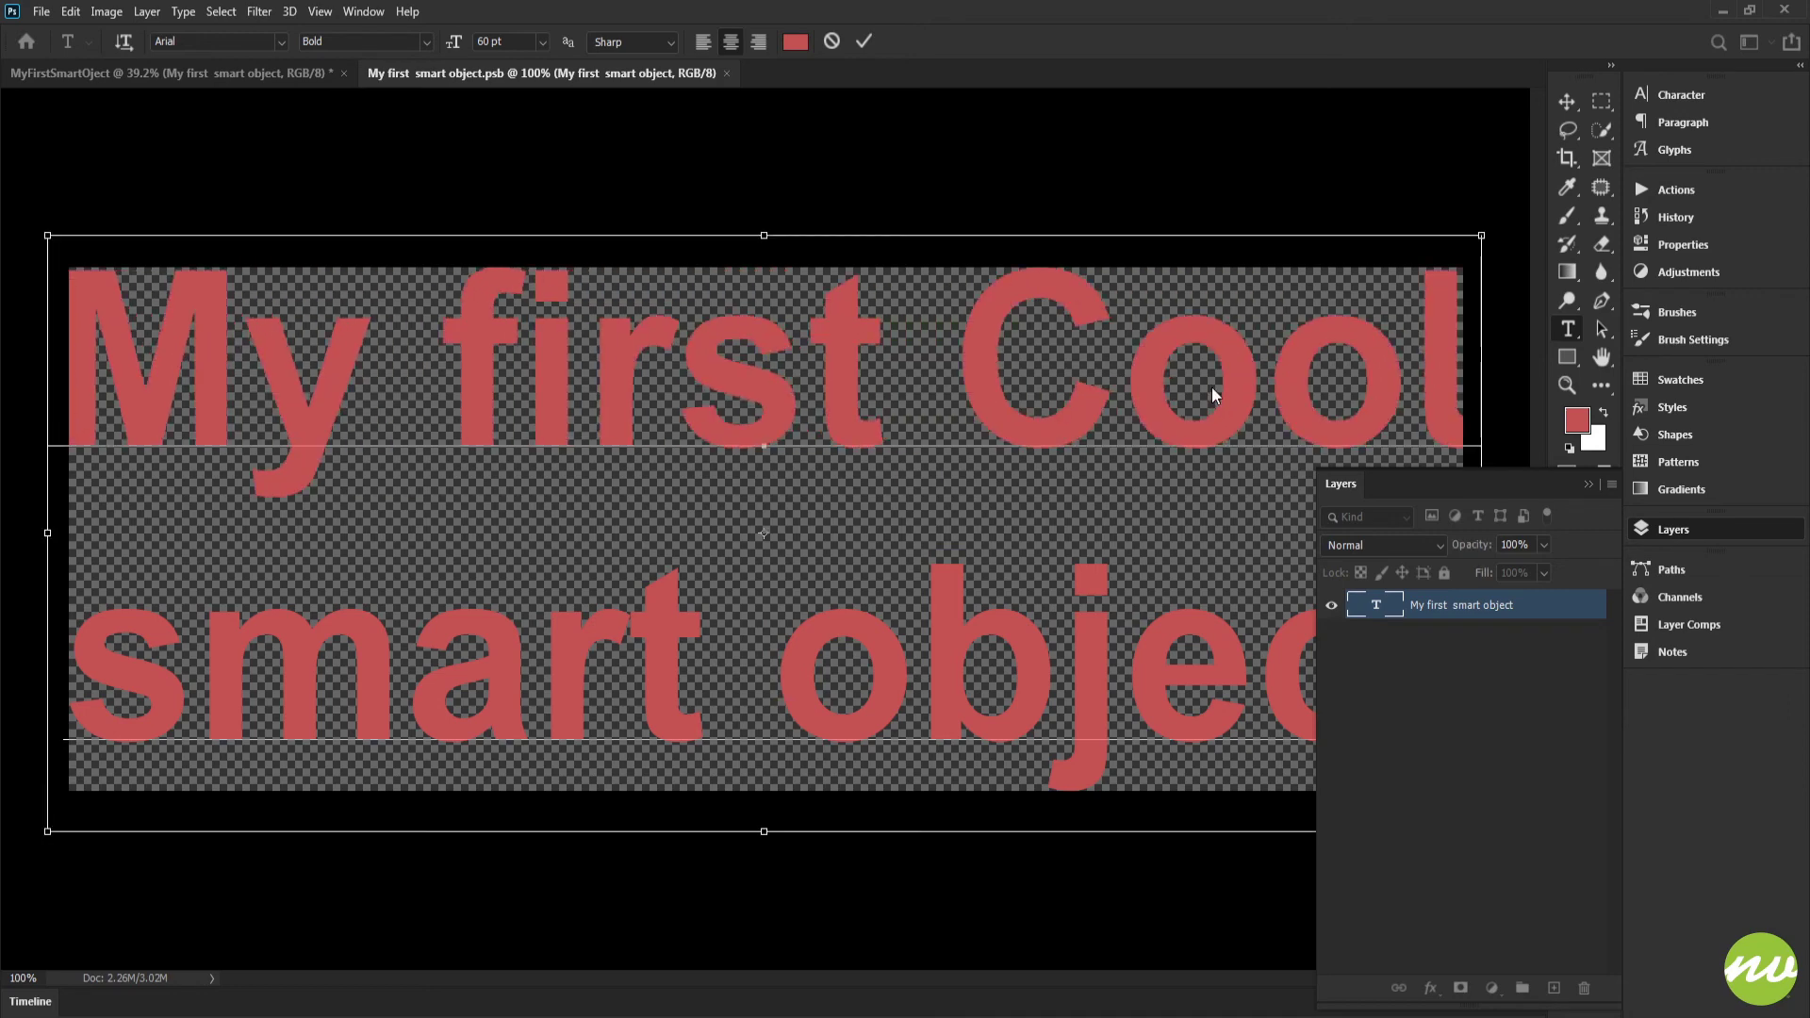
pyautogui.hotkey('ctrl', 'Return')
pyautogui.scroll(-4, 1019, 433)
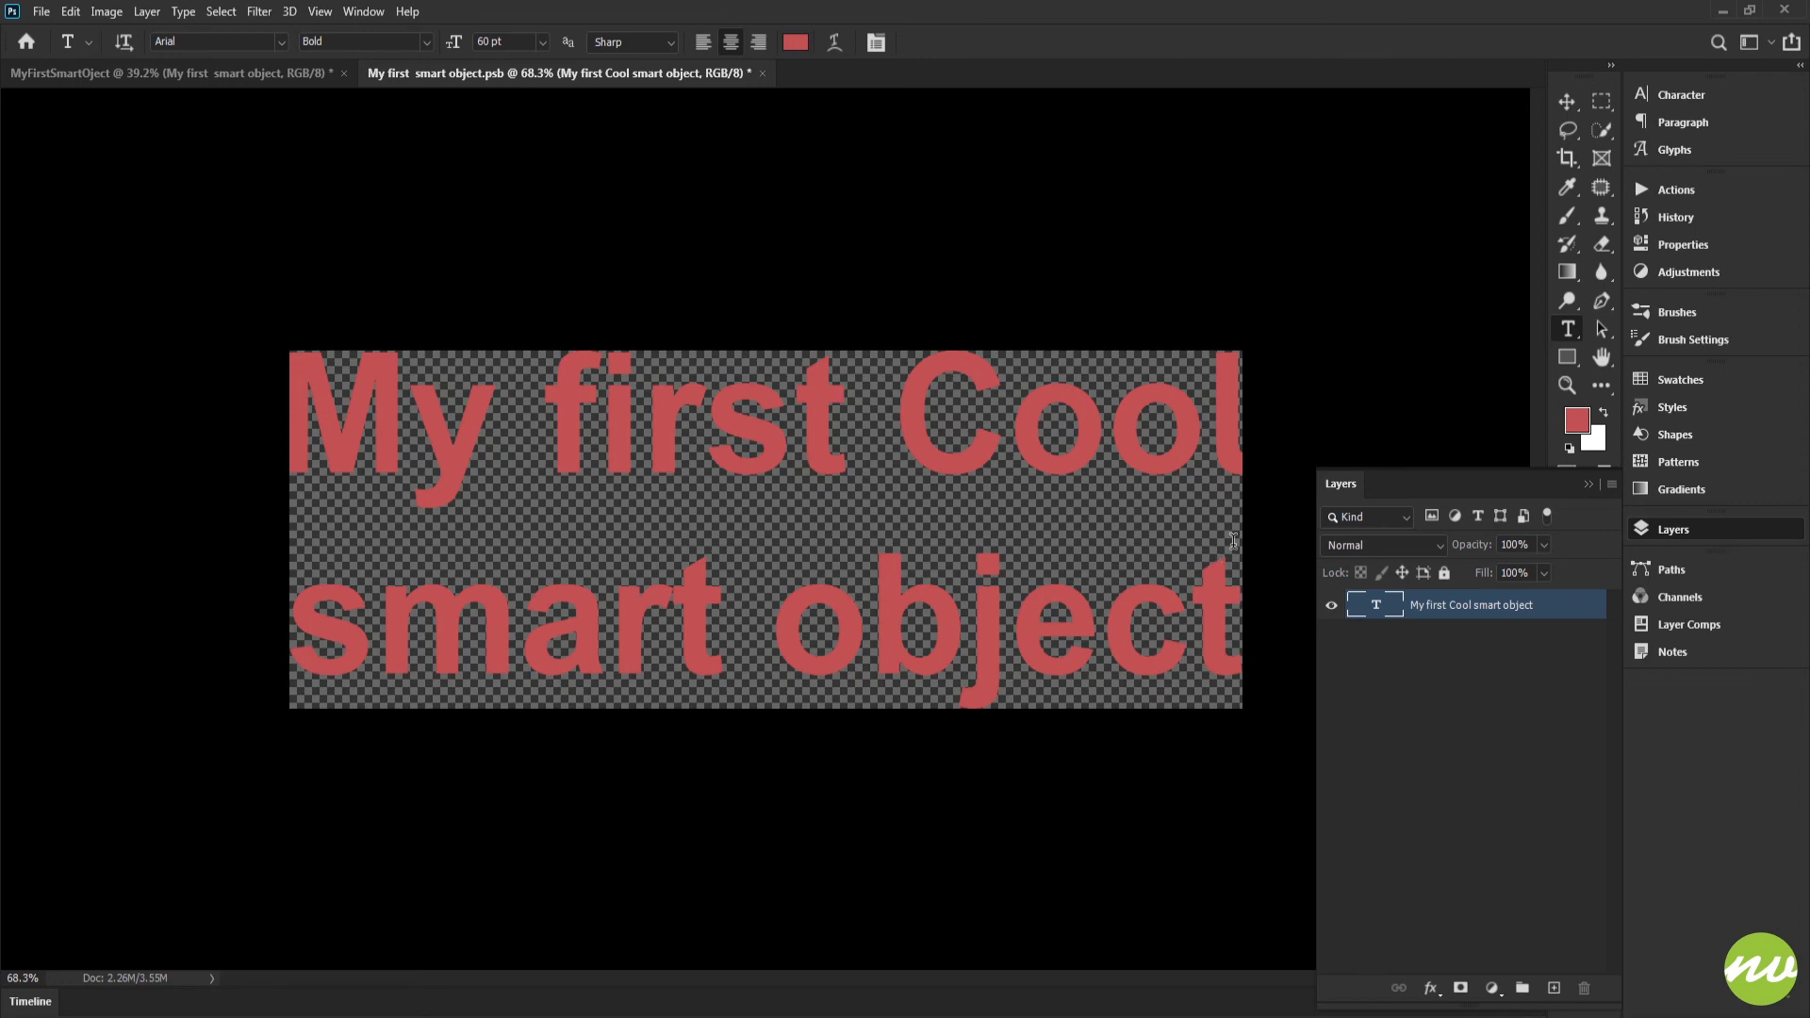
# Crop the smart object's canvas wider on both sides so the "My first Cool smart object" text has side margins
pyautogui.press('c')
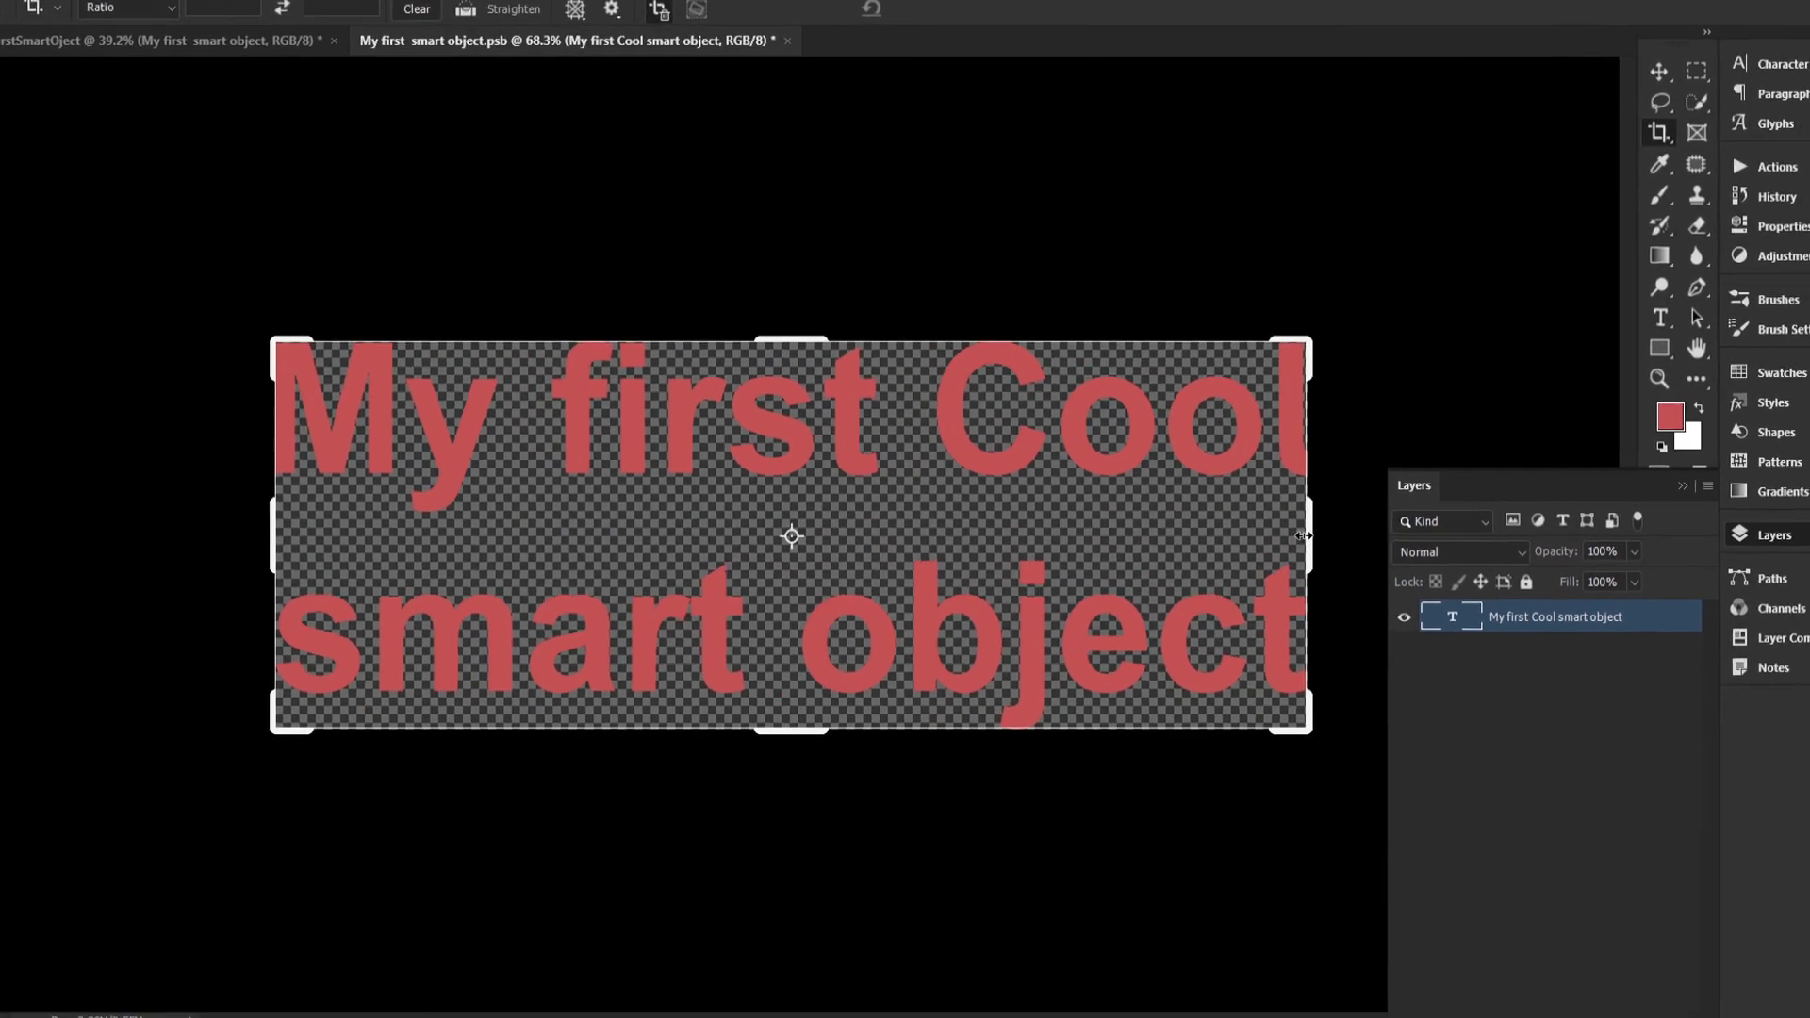
pyautogui.moveTo(1304, 536); pyautogui.dragTo(1304, 535)
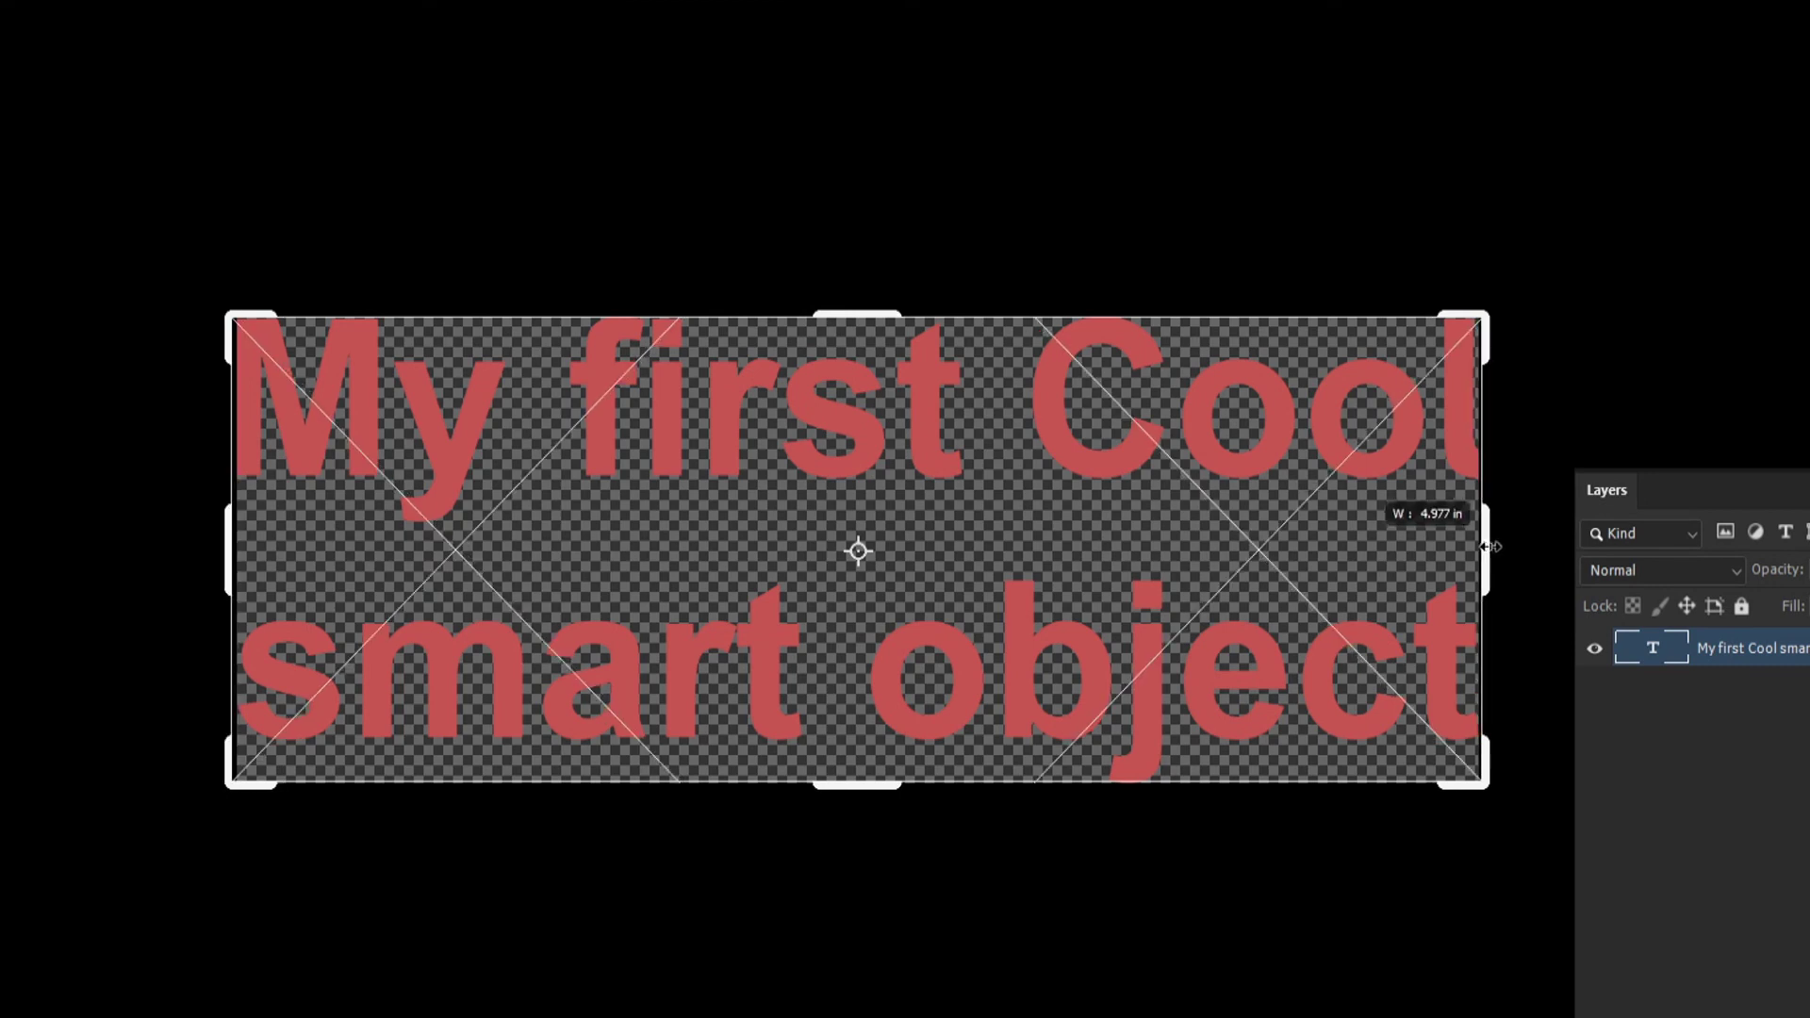
pyautogui.moveTo(1490, 547); pyautogui.dragTo(1551, 545)
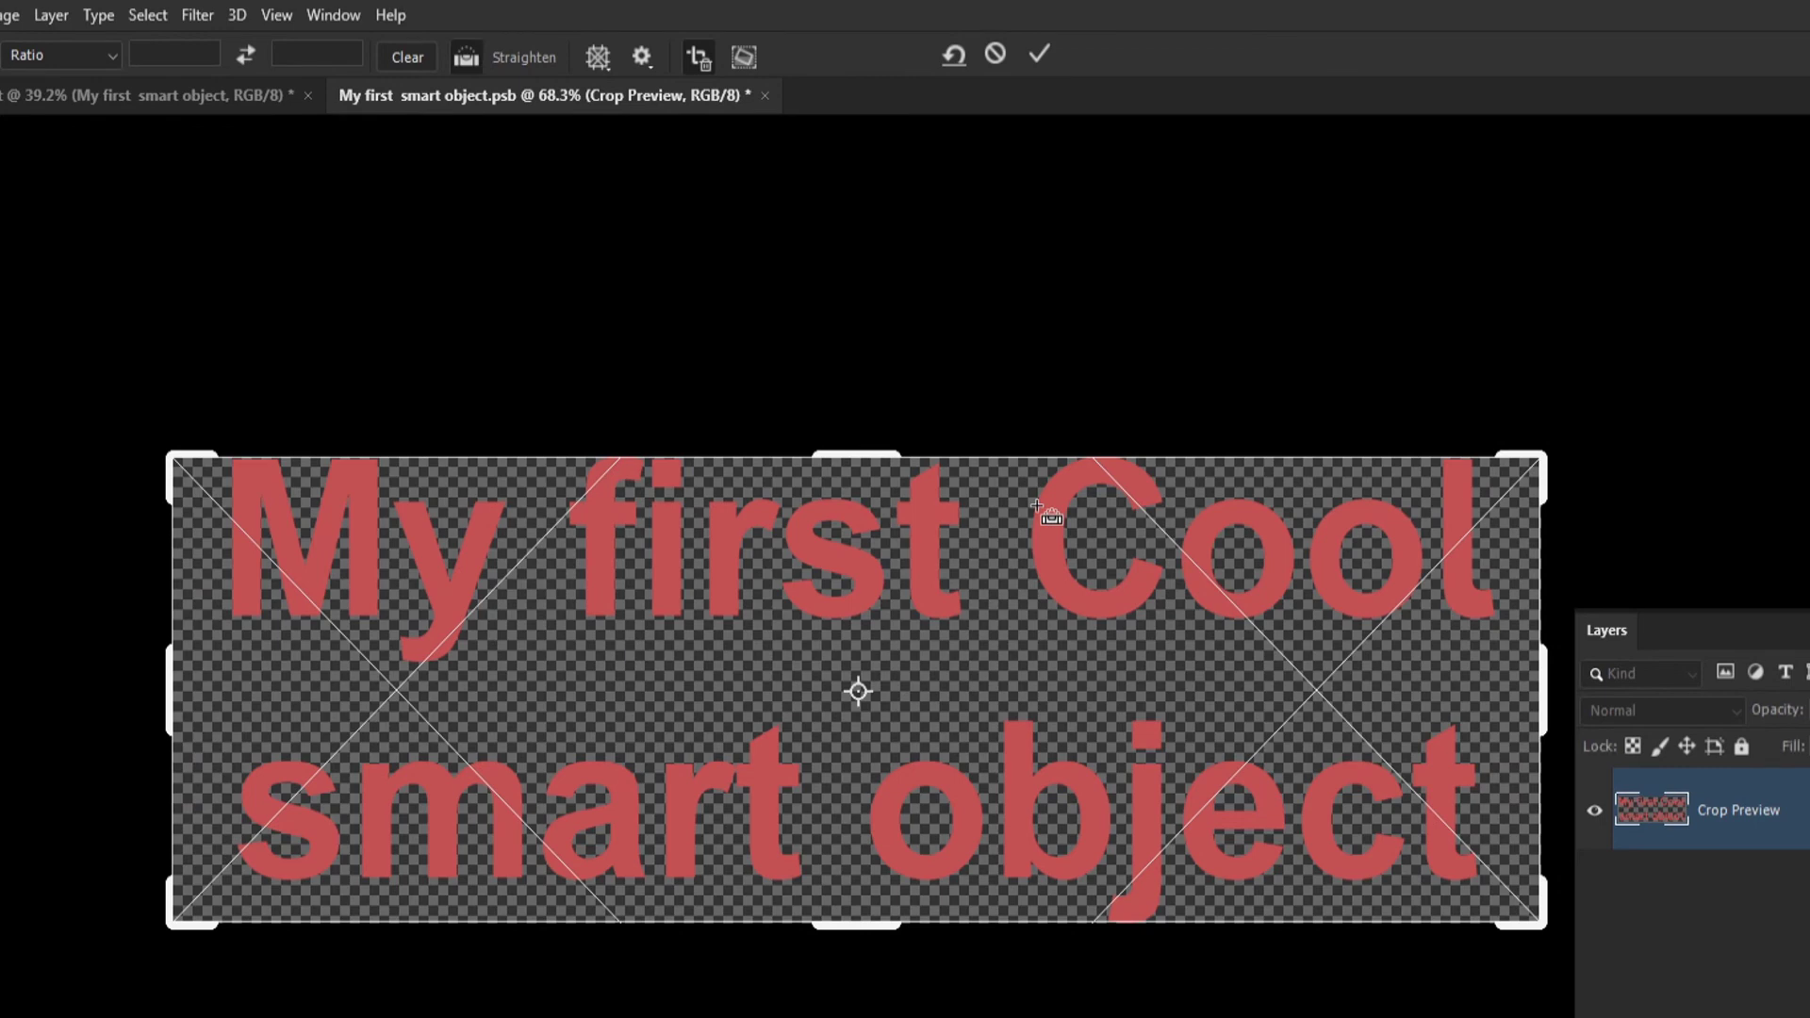
pyautogui.click(1041, 56)
# Close the smart object document and save its changes back into the main document
pyautogui.press('h')
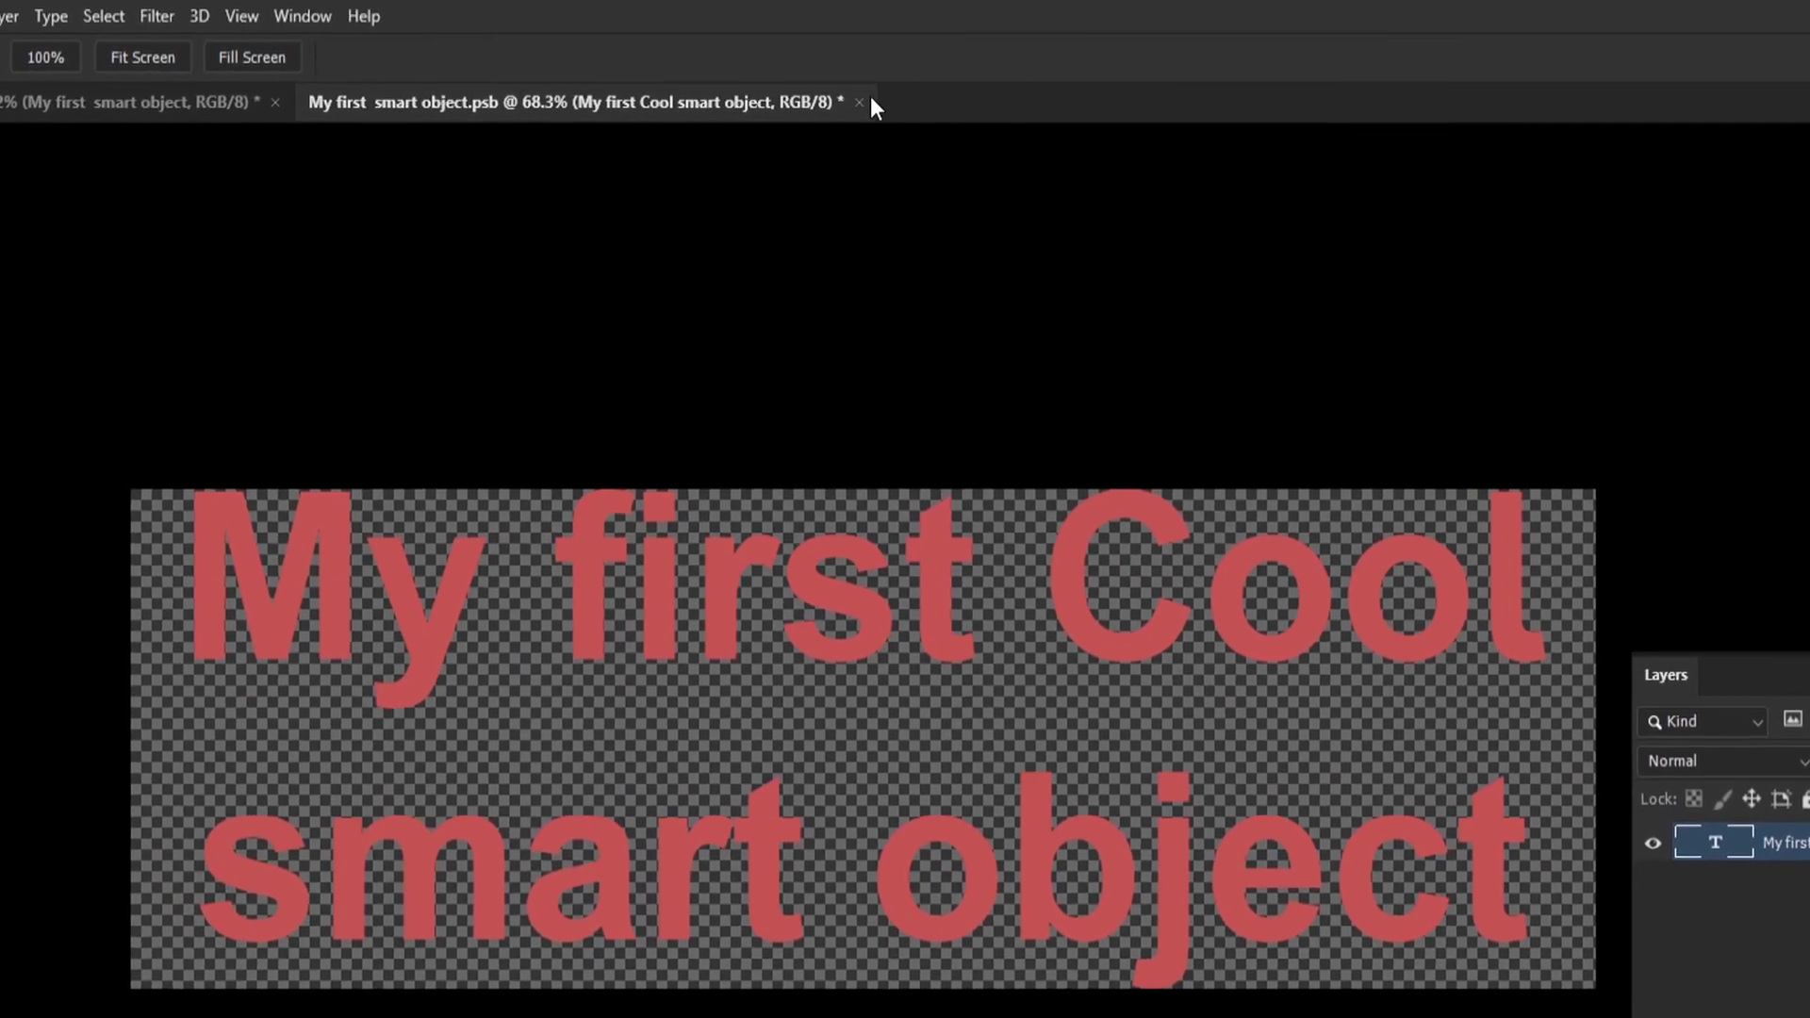
pyautogui.click(860, 103)
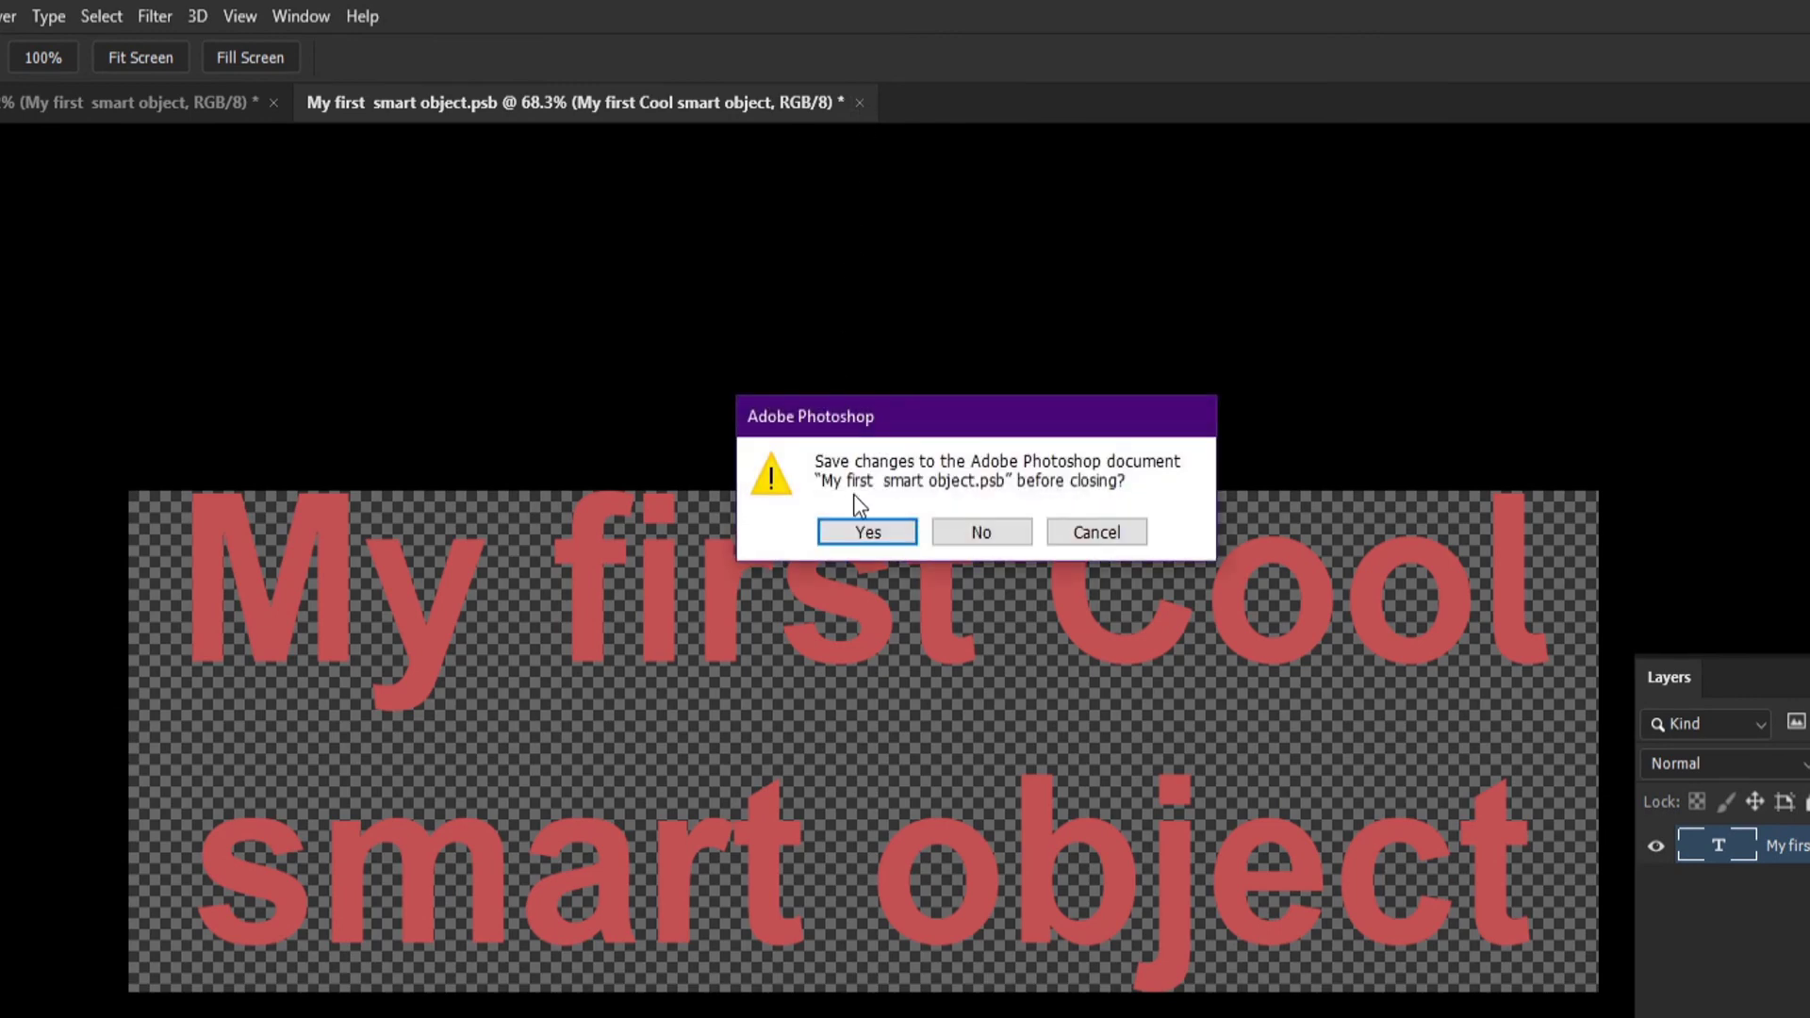
pyautogui.click(854, 534)
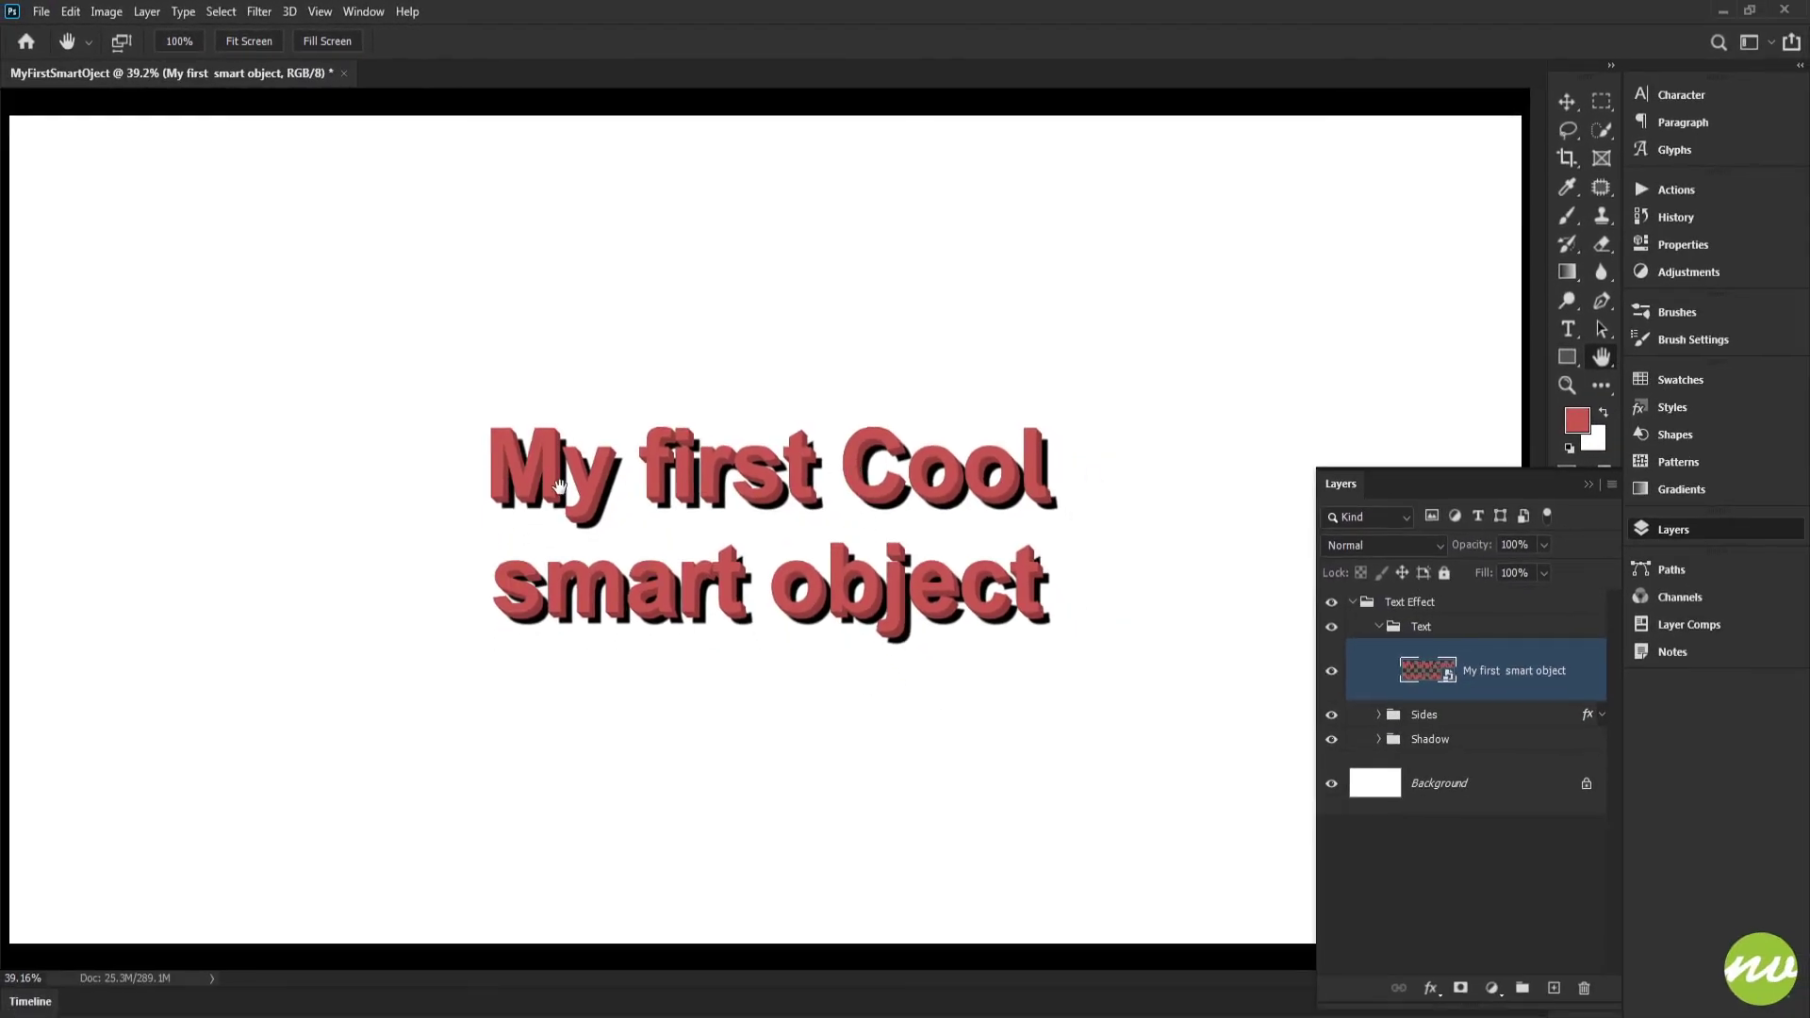
# Examine the updated 3D lettering at 100% zoom and collapse the Text group
pyautogui.click(189, 52)
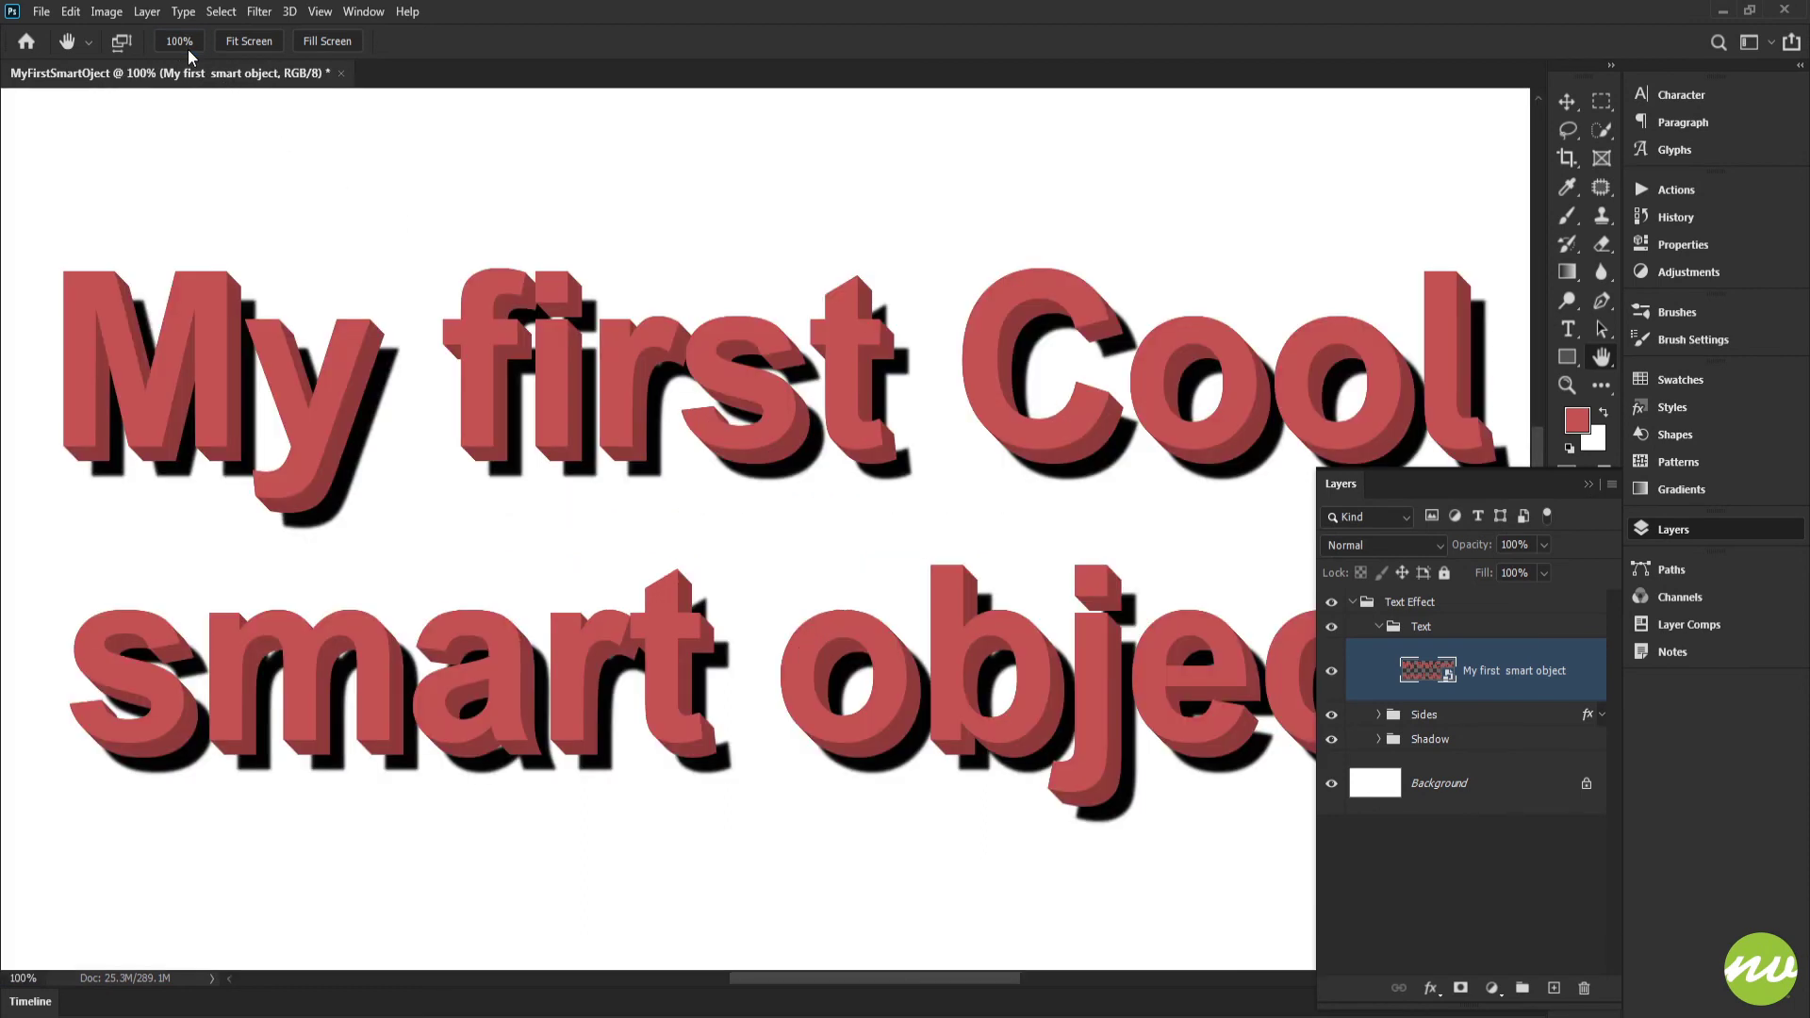
pyautogui.moveTo(889, 426); pyautogui.dragTo(795, 277)
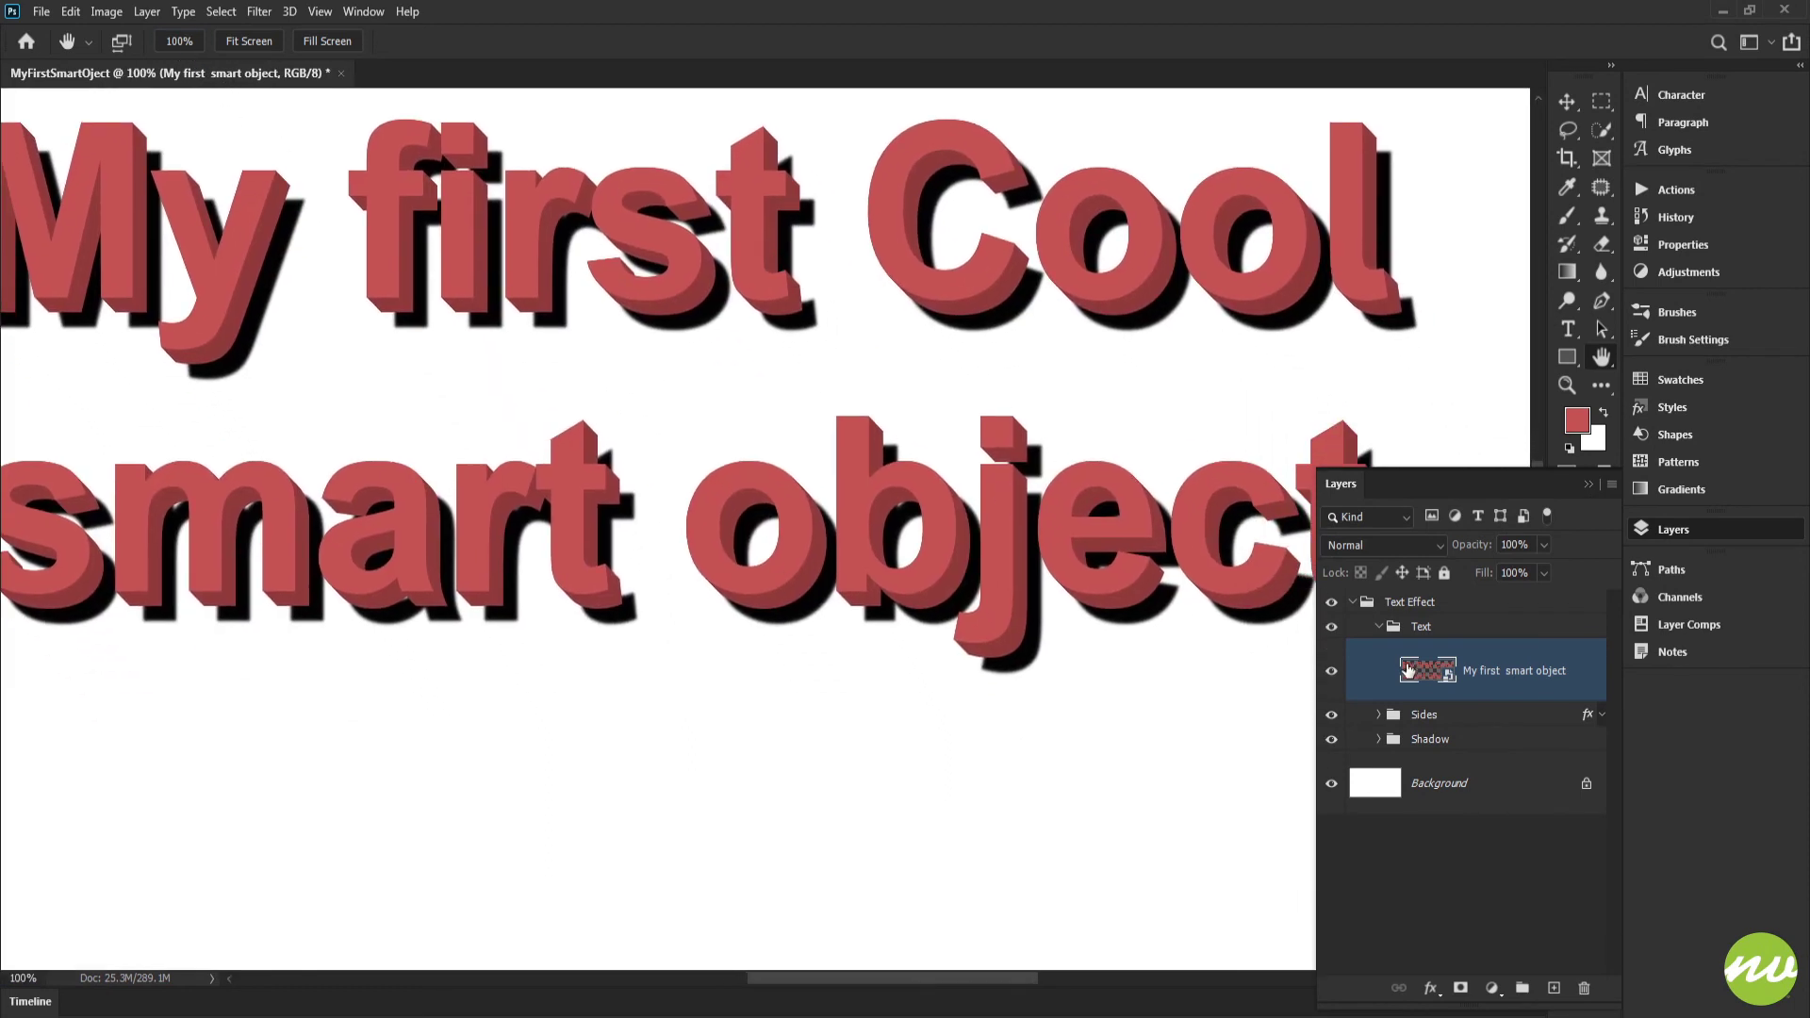
pyautogui.click(1380, 628)
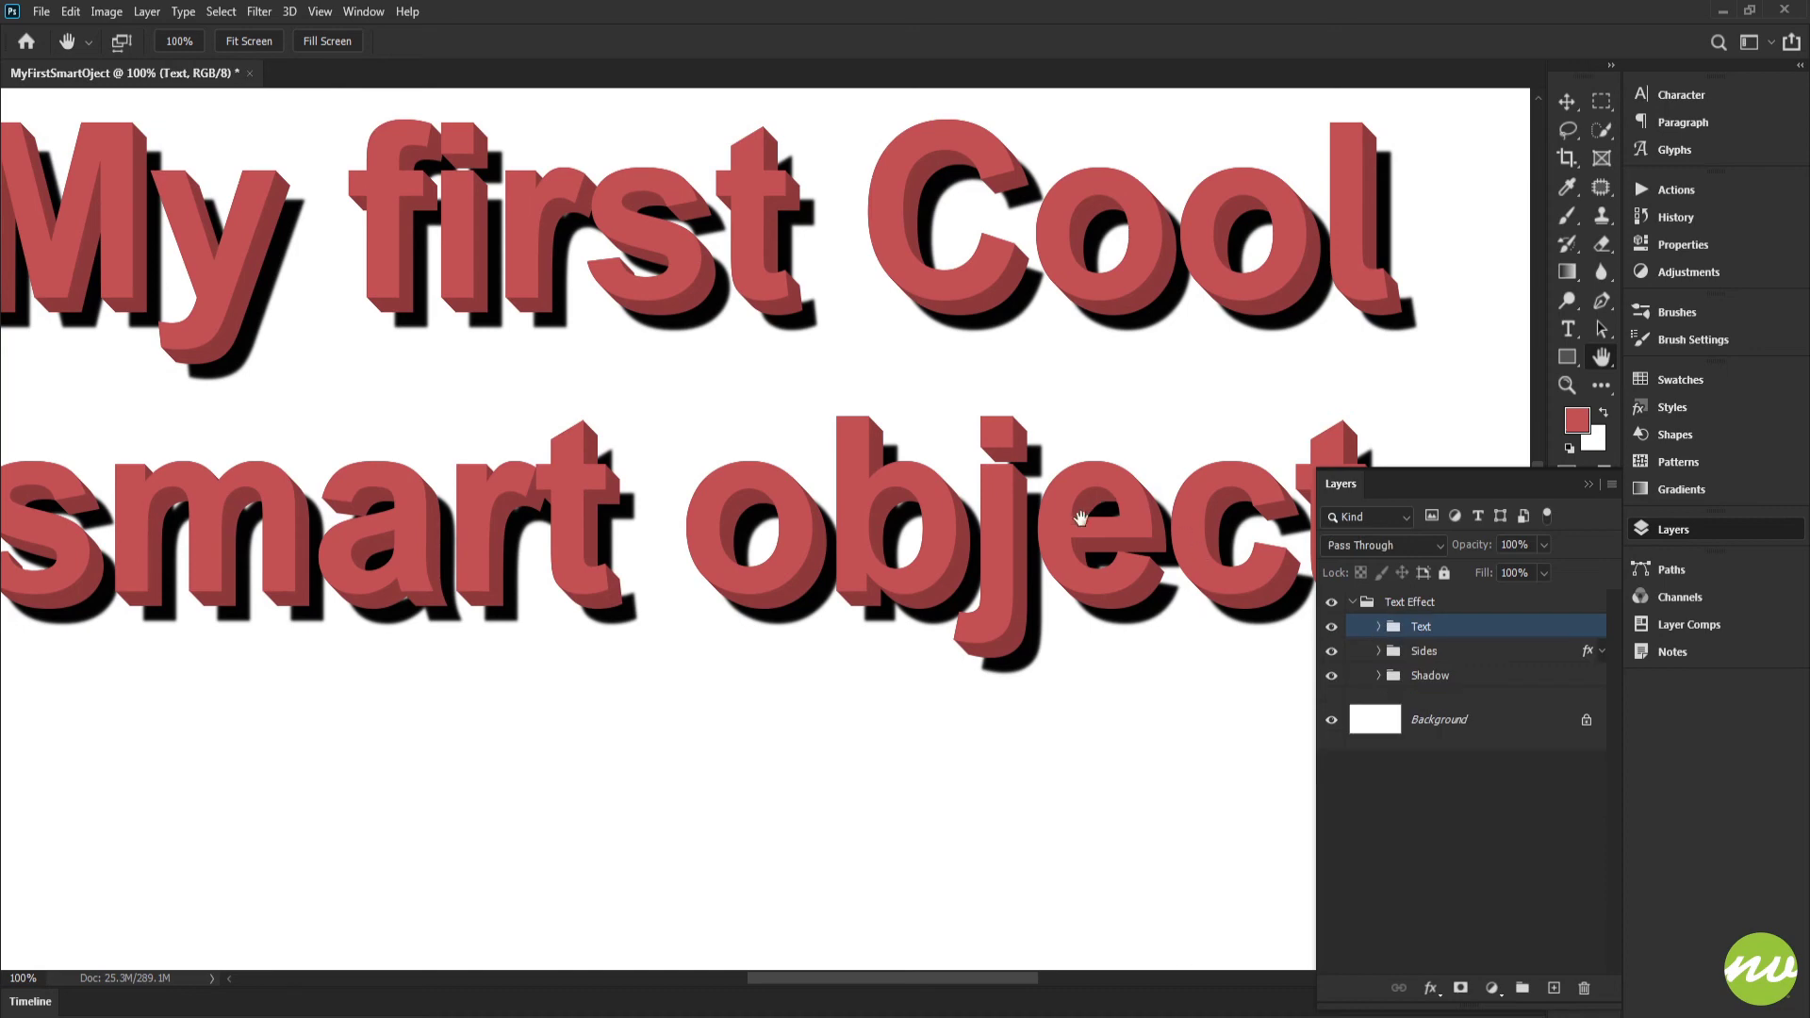
pyautogui.moveTo(1247, 600); pyautogui.dragTo(1098, 592)
pyautogui.moveTo(1103, 332); pyautogui.dragTo(1047, 431)
# Expand the Shadow, Sides and Text groups and look through the smart object copies they contain
pyautogui.click(1380, 676)
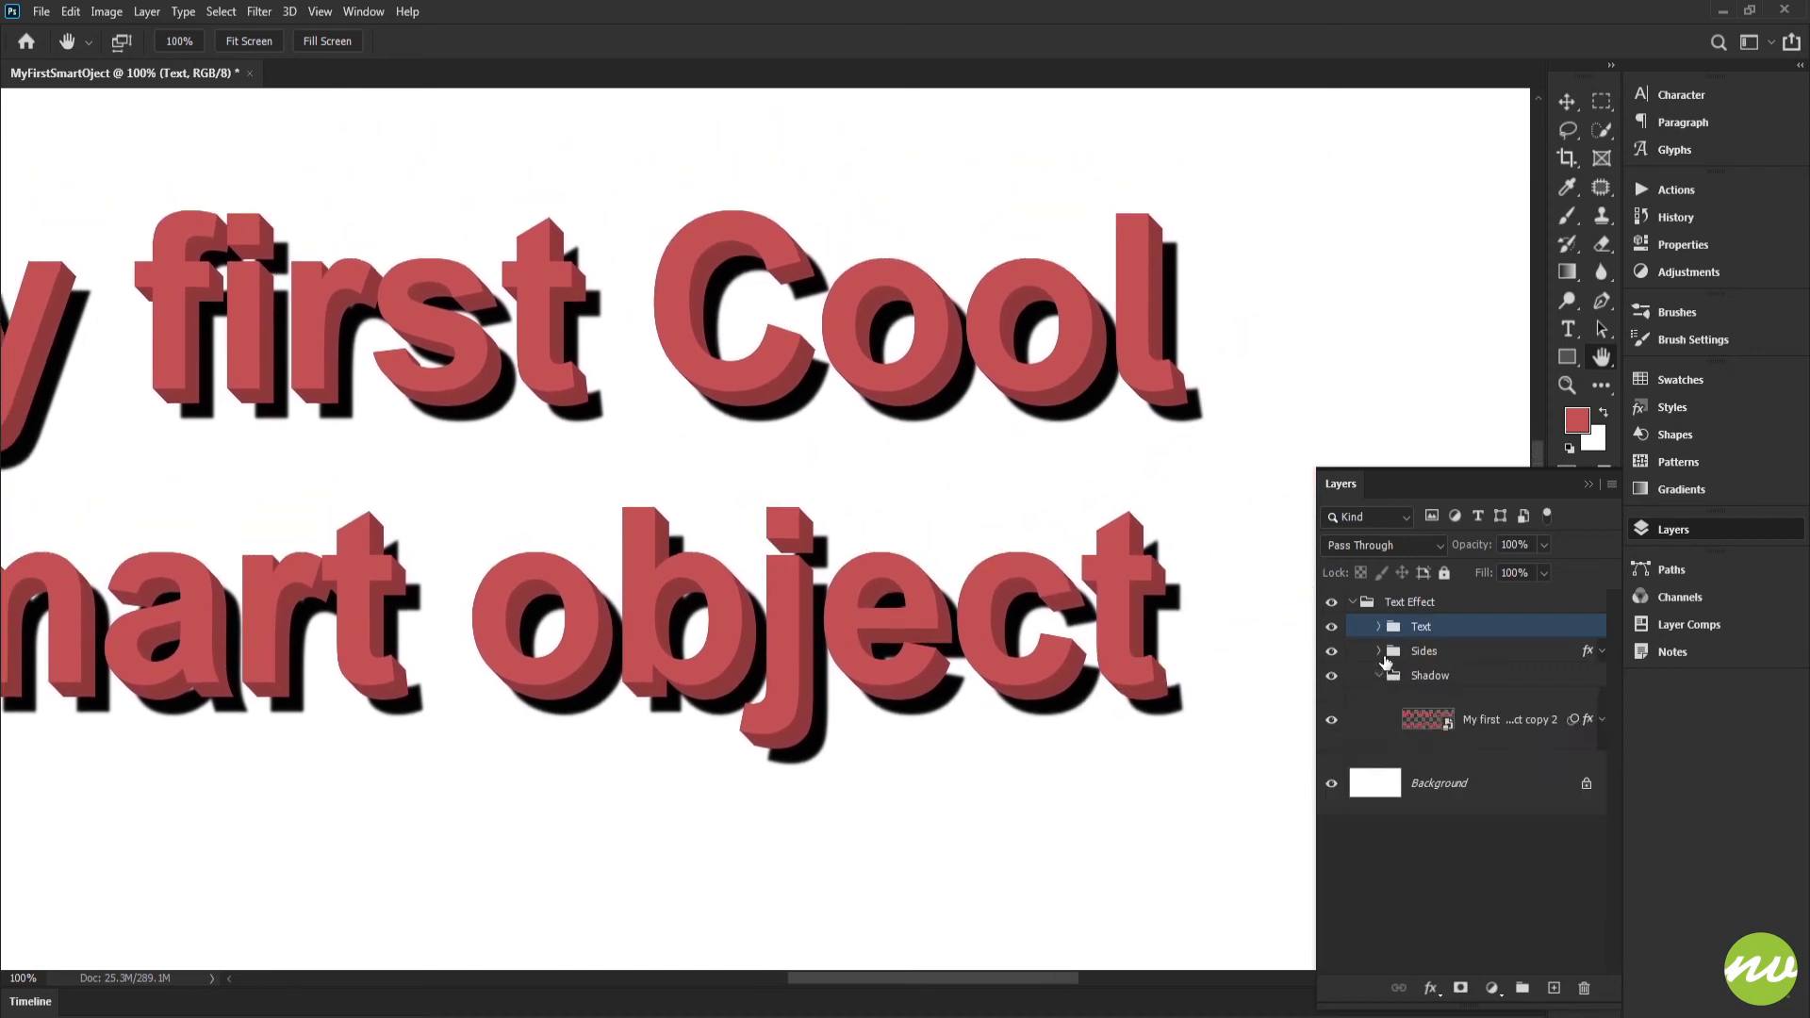
pyautogui.click(1380, 652)
pyautogui.click(1379, 627)
pyautogui.click(1463, 675)
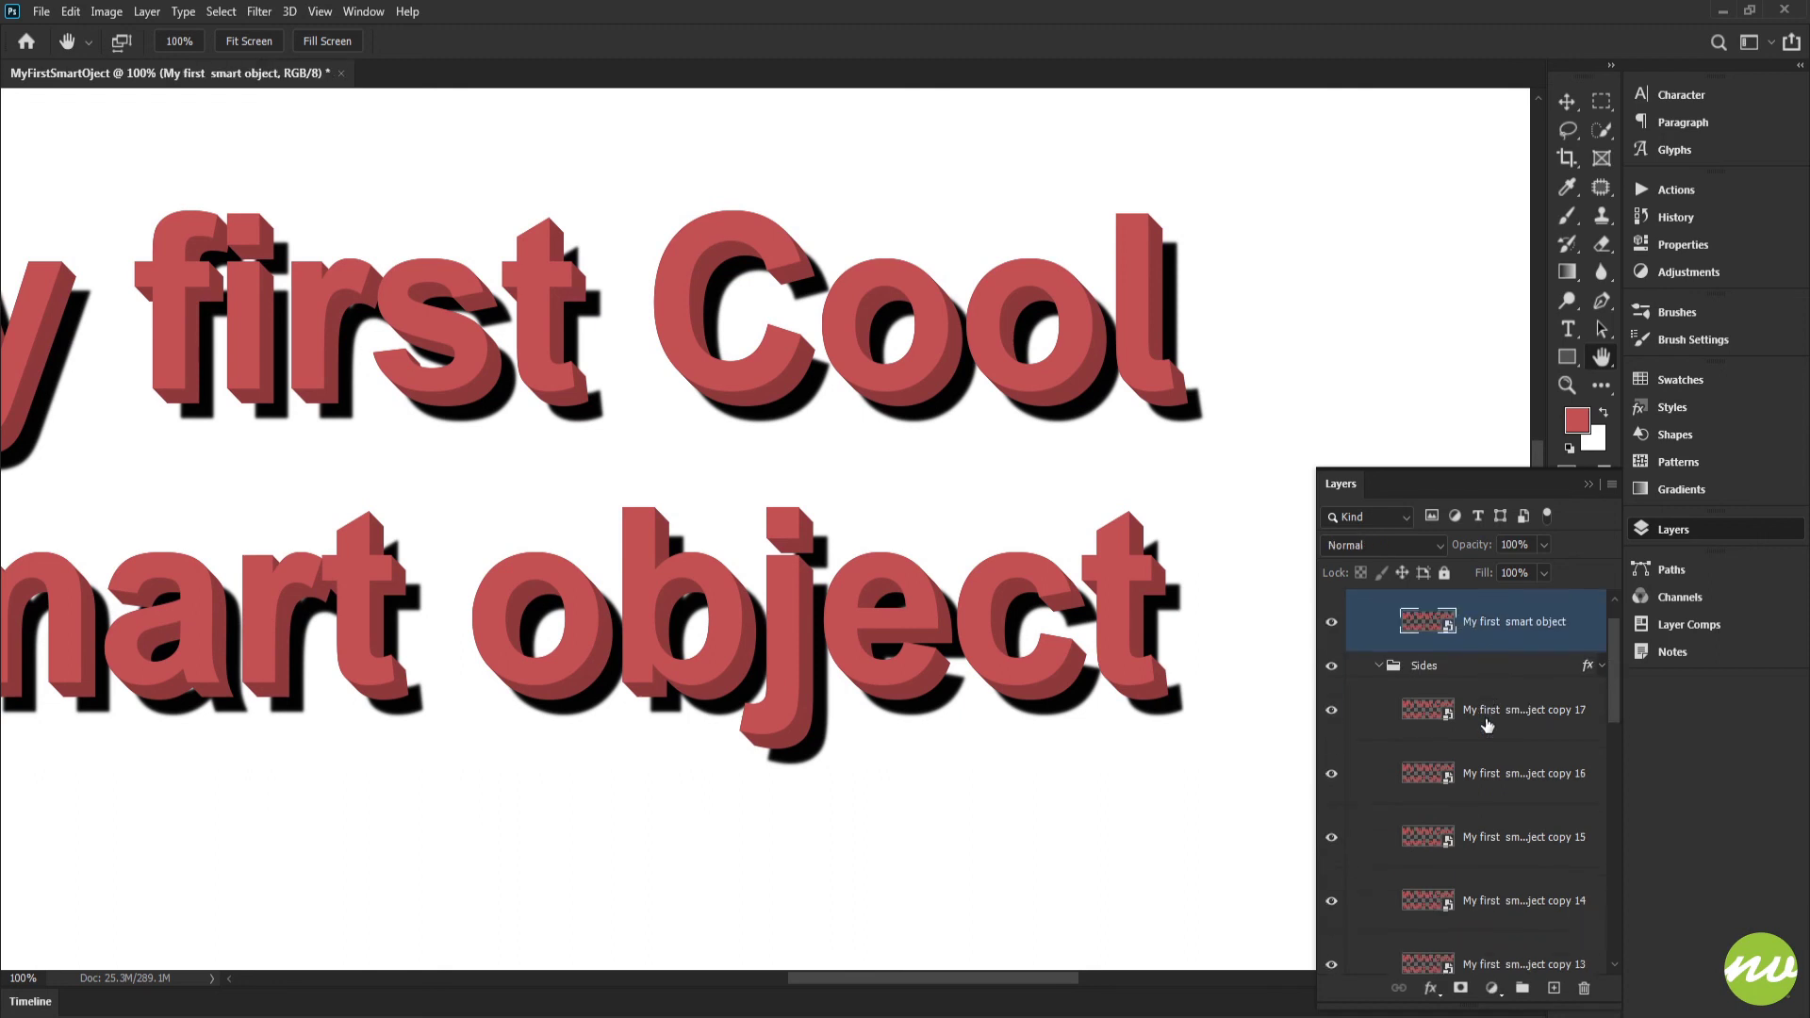
pyautogui.scroll(-1, 1471, 684)
pyautogui.click(1477, 691)
pyautogui.scroll(-10, 1490, 708)
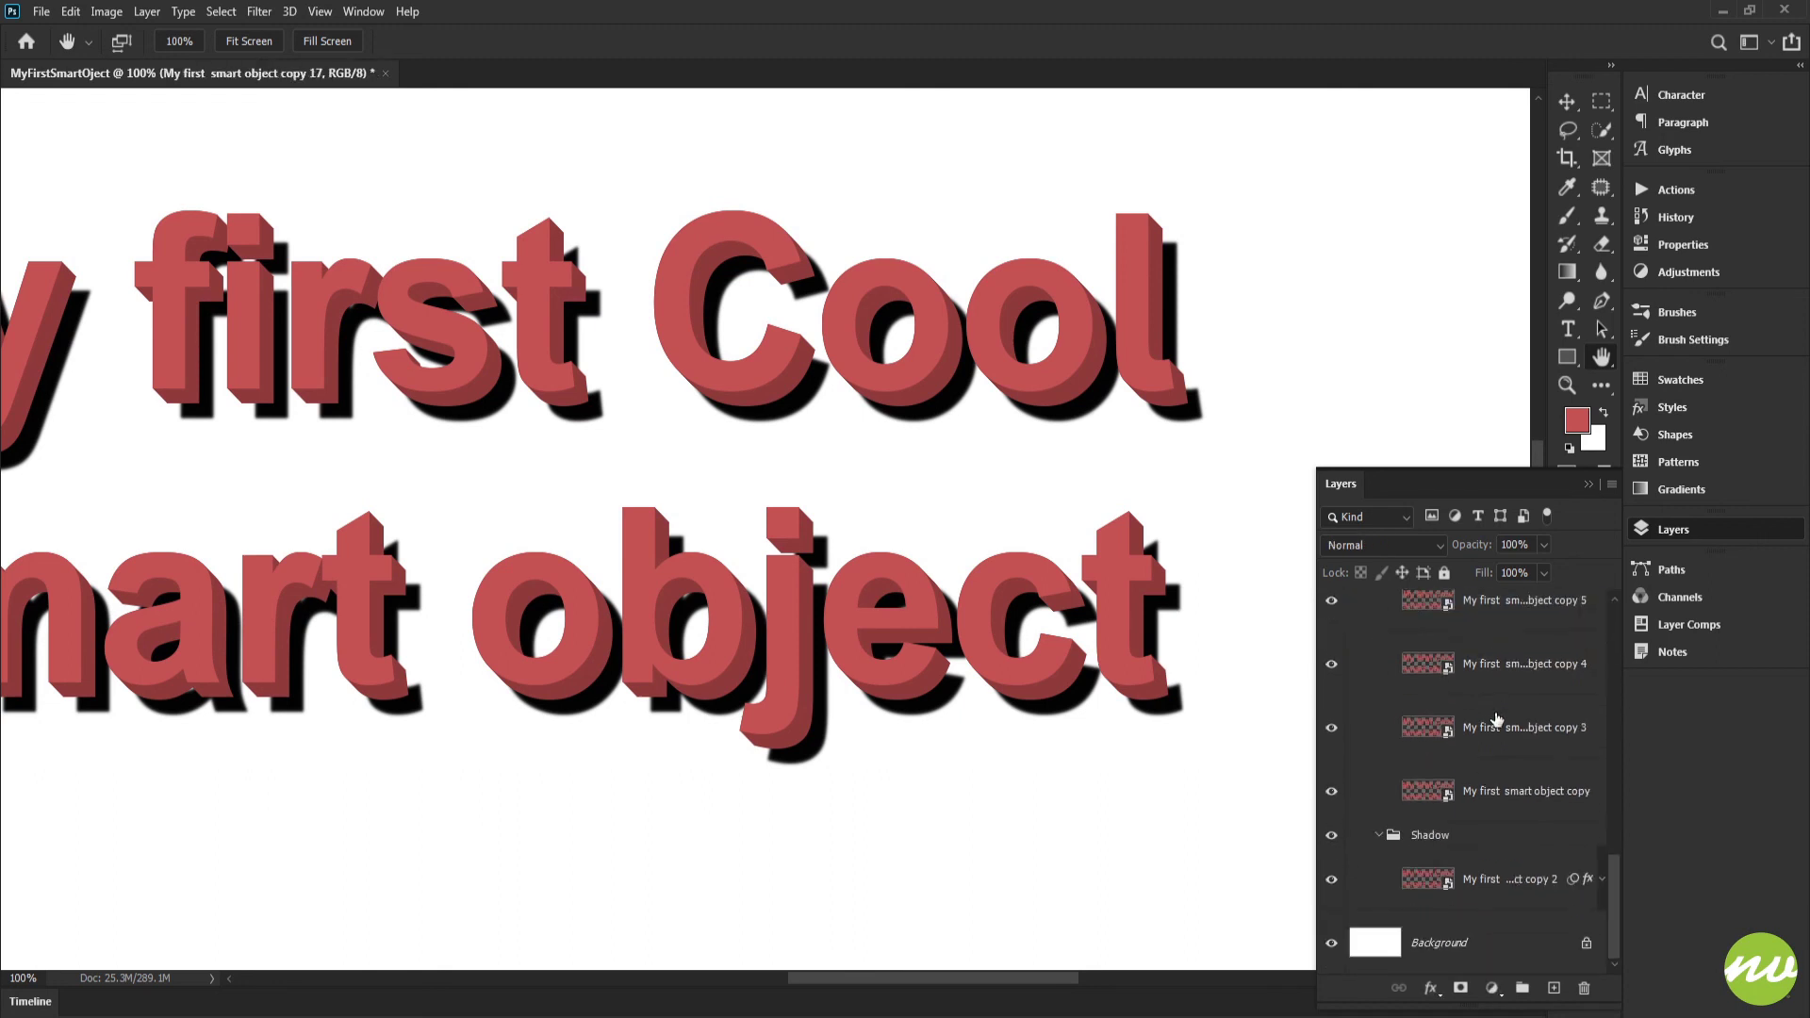
pyautogui.click(1513, 793)
pyautogui.click(1524, 873)
pyautogui.click(1513, 786)
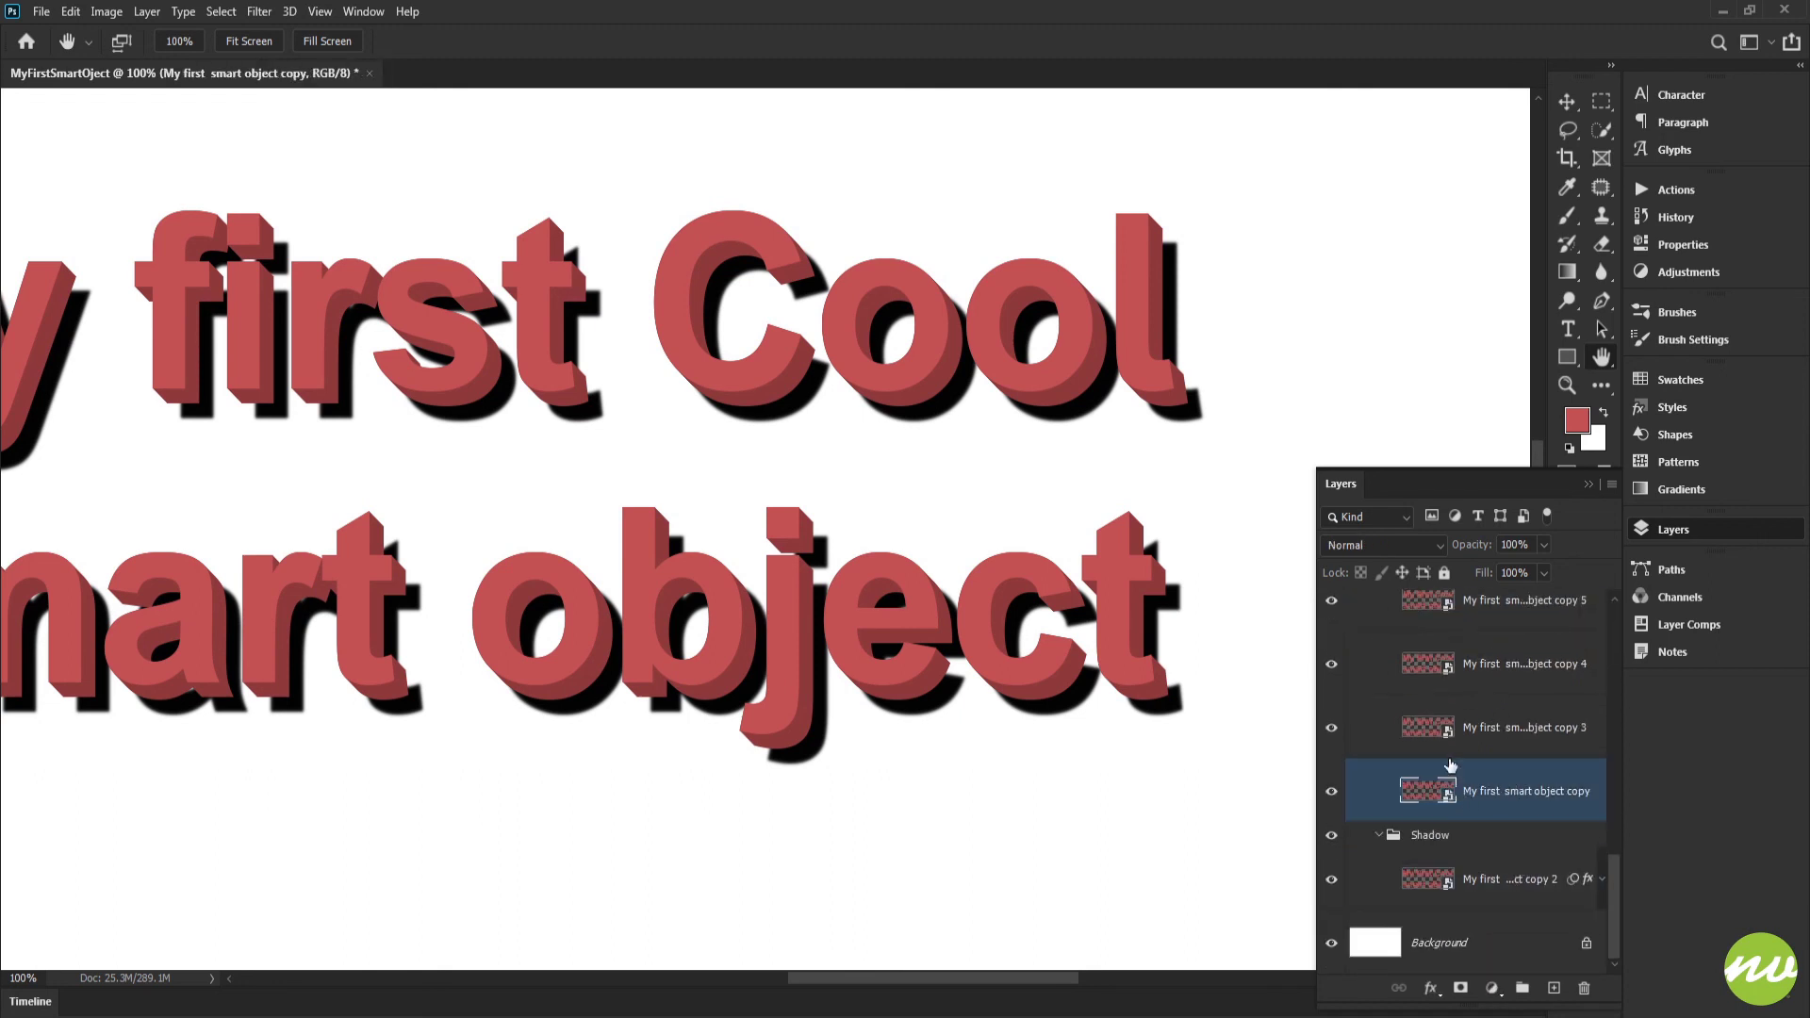
# Collapse the Sides, Shadow and Text groups inside Text Effect
pyautogui.scroll(10, 1450, 766)
pyautogui.click(1366, 716)
pyautogui.click(1379, 714)
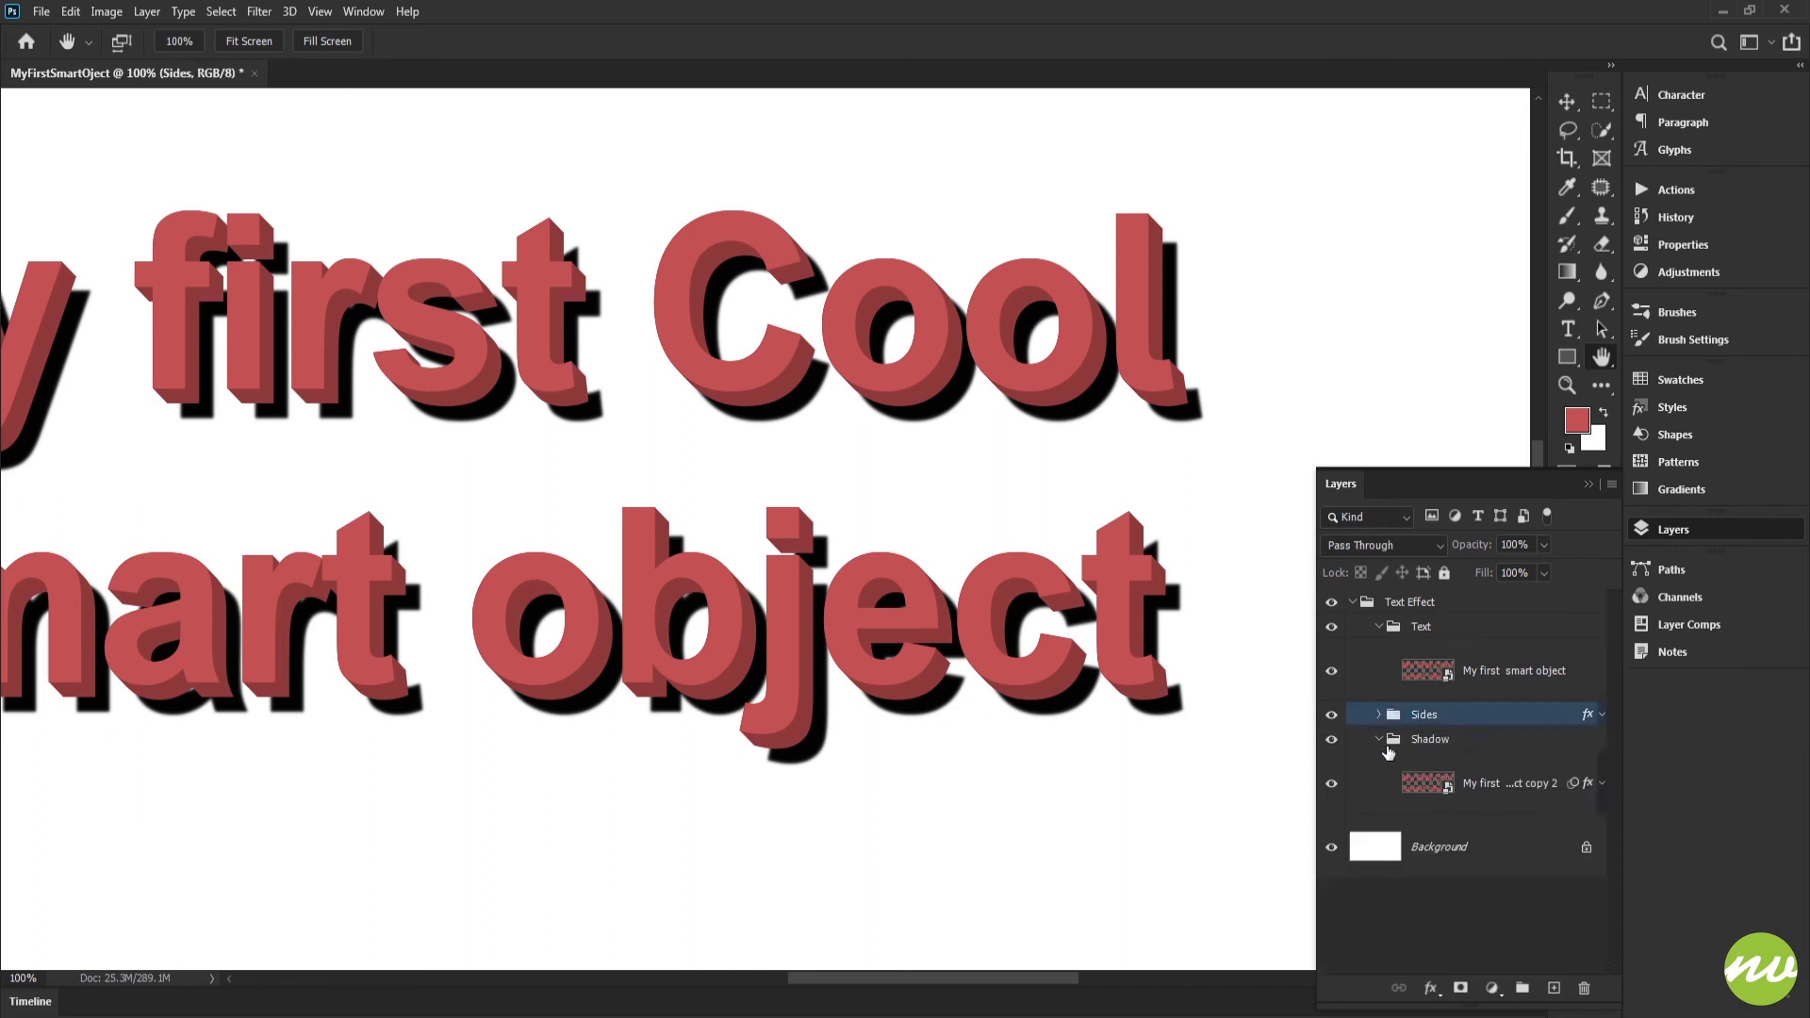
pyautogui.click(1380, 741)
pyautogui.click(1445, 676)
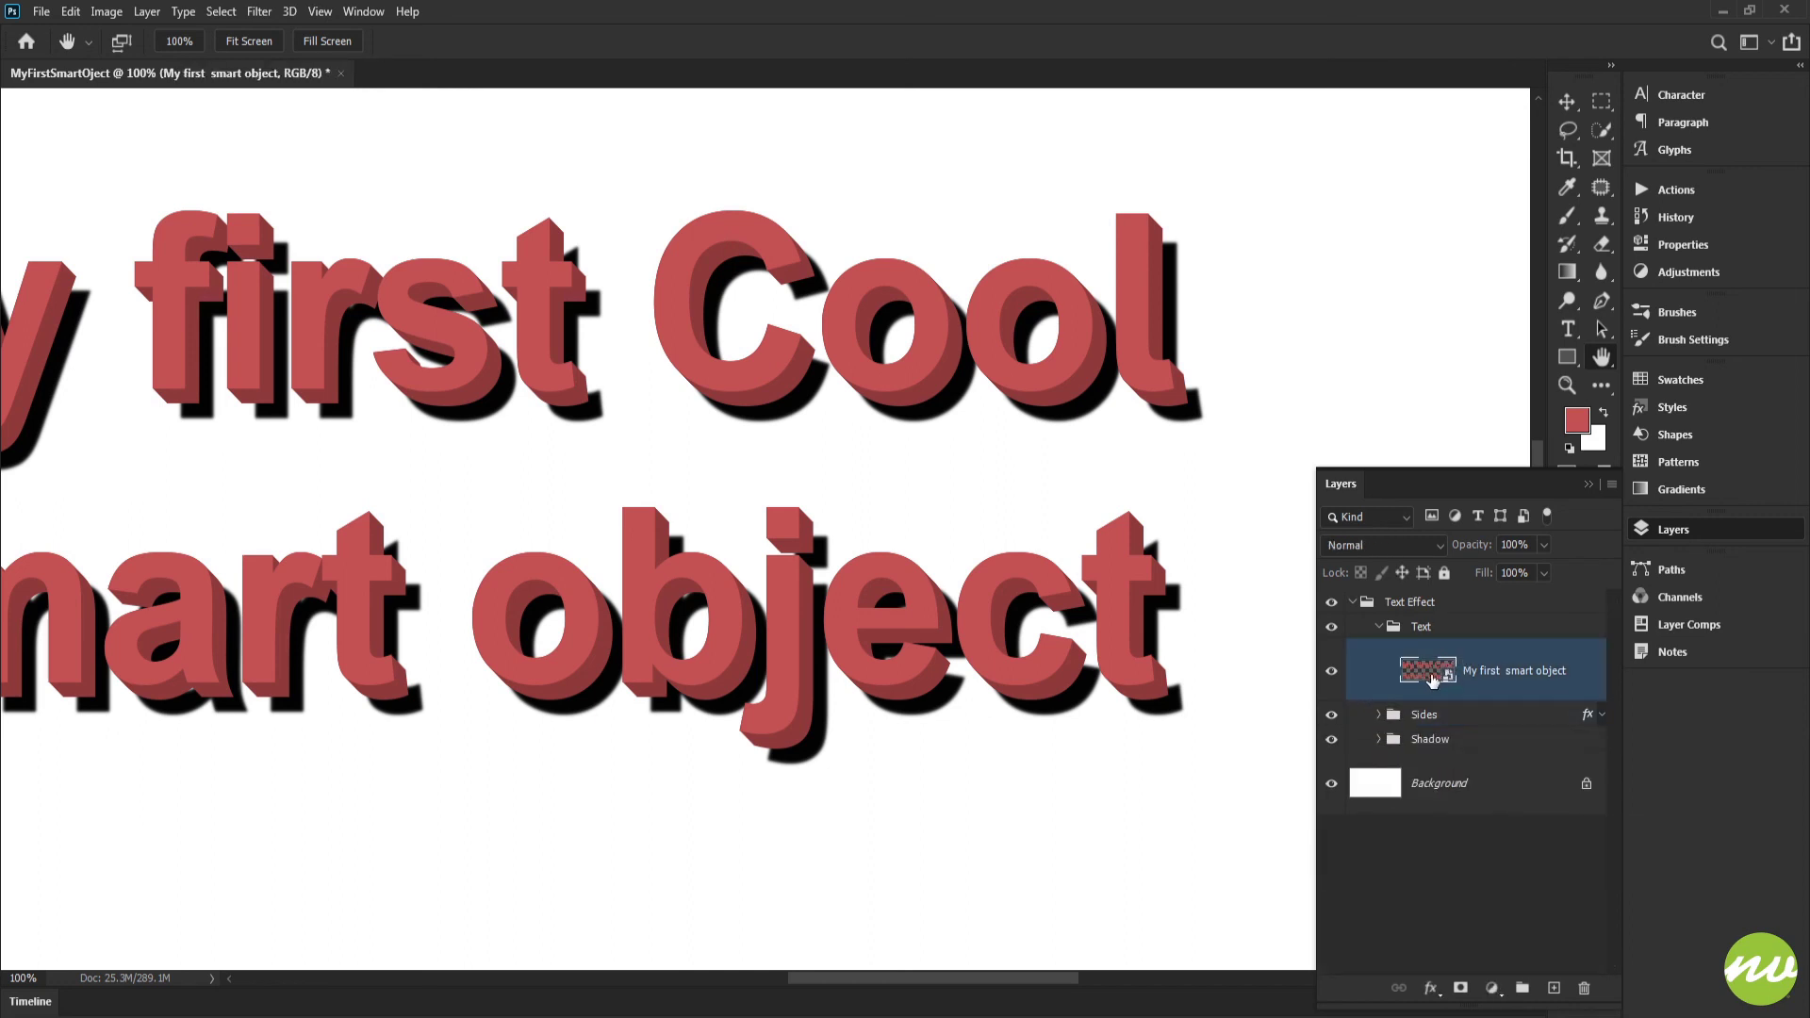
pyautogui.click(1379, 626)
pyautogui.click(1403, 630)
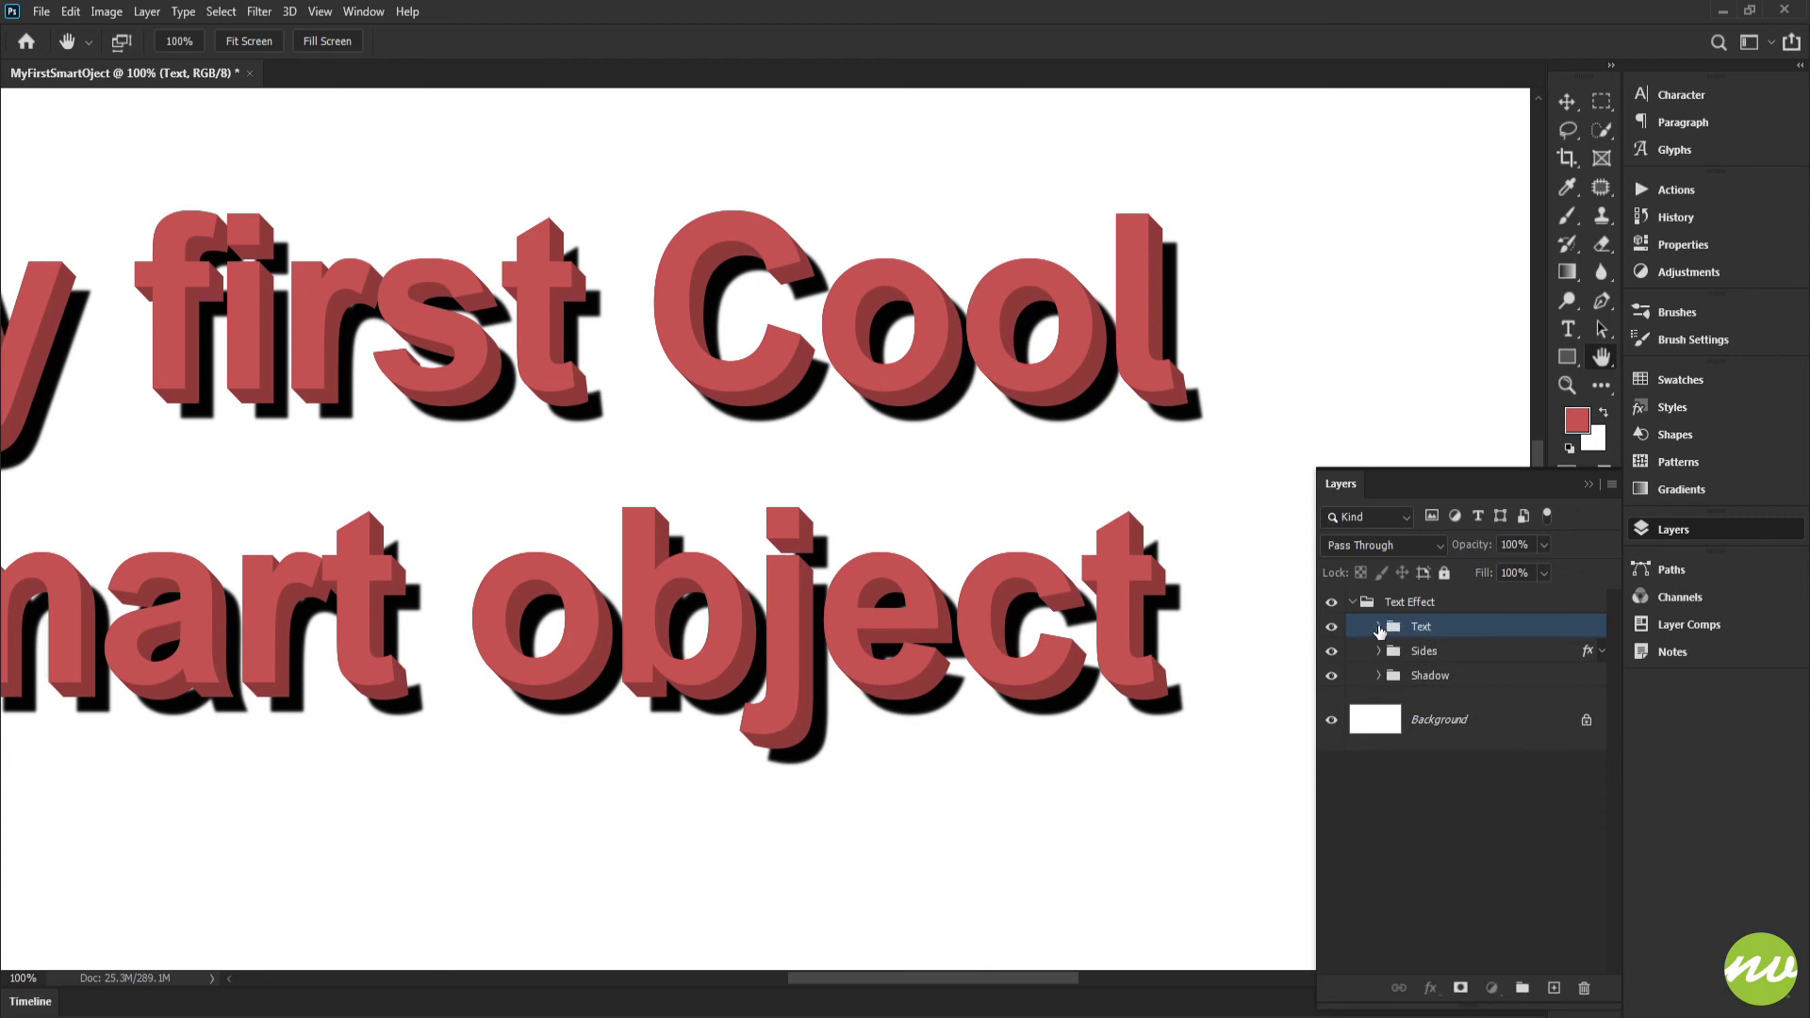
# Open the Text group's smart object contents for viewing, close them, and fit the main document in view
pyautogui.click(1378, 626)
pyautogui.doubleClick(1417, 668)
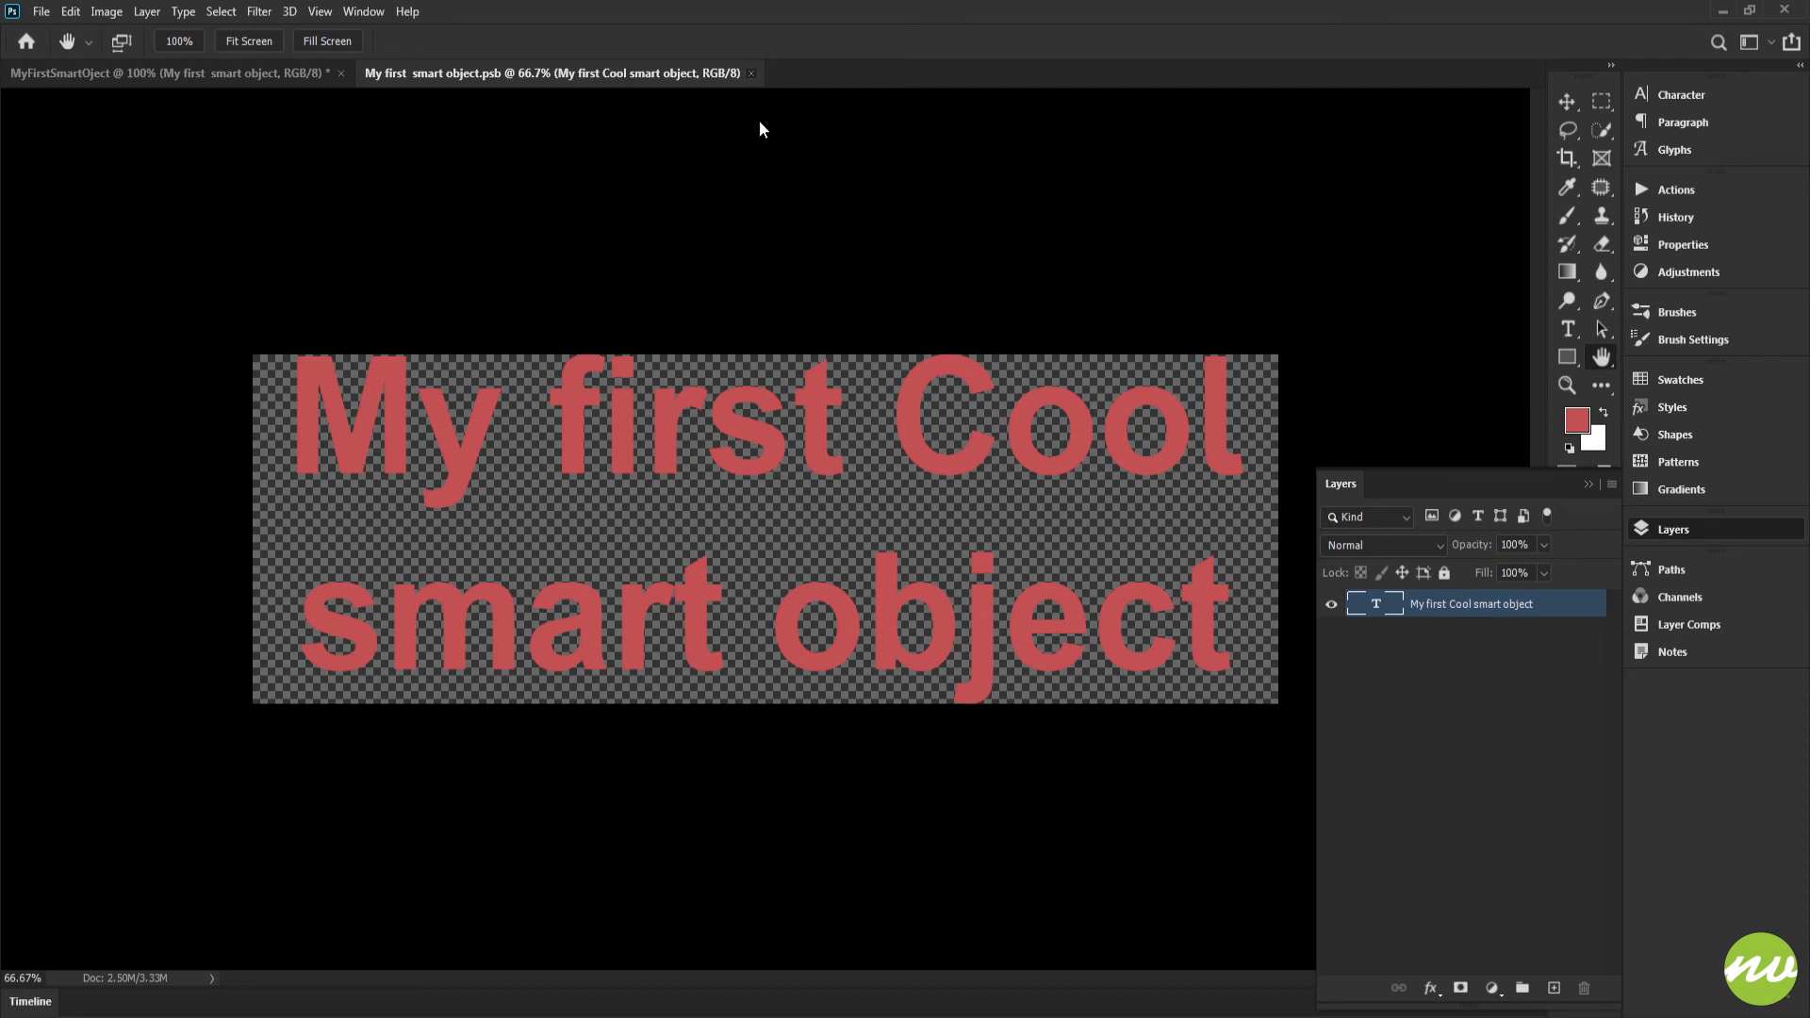
pyautogui.hotkey('ctrl', 'w')
pyautogui.hotkey('ctrl', '0')
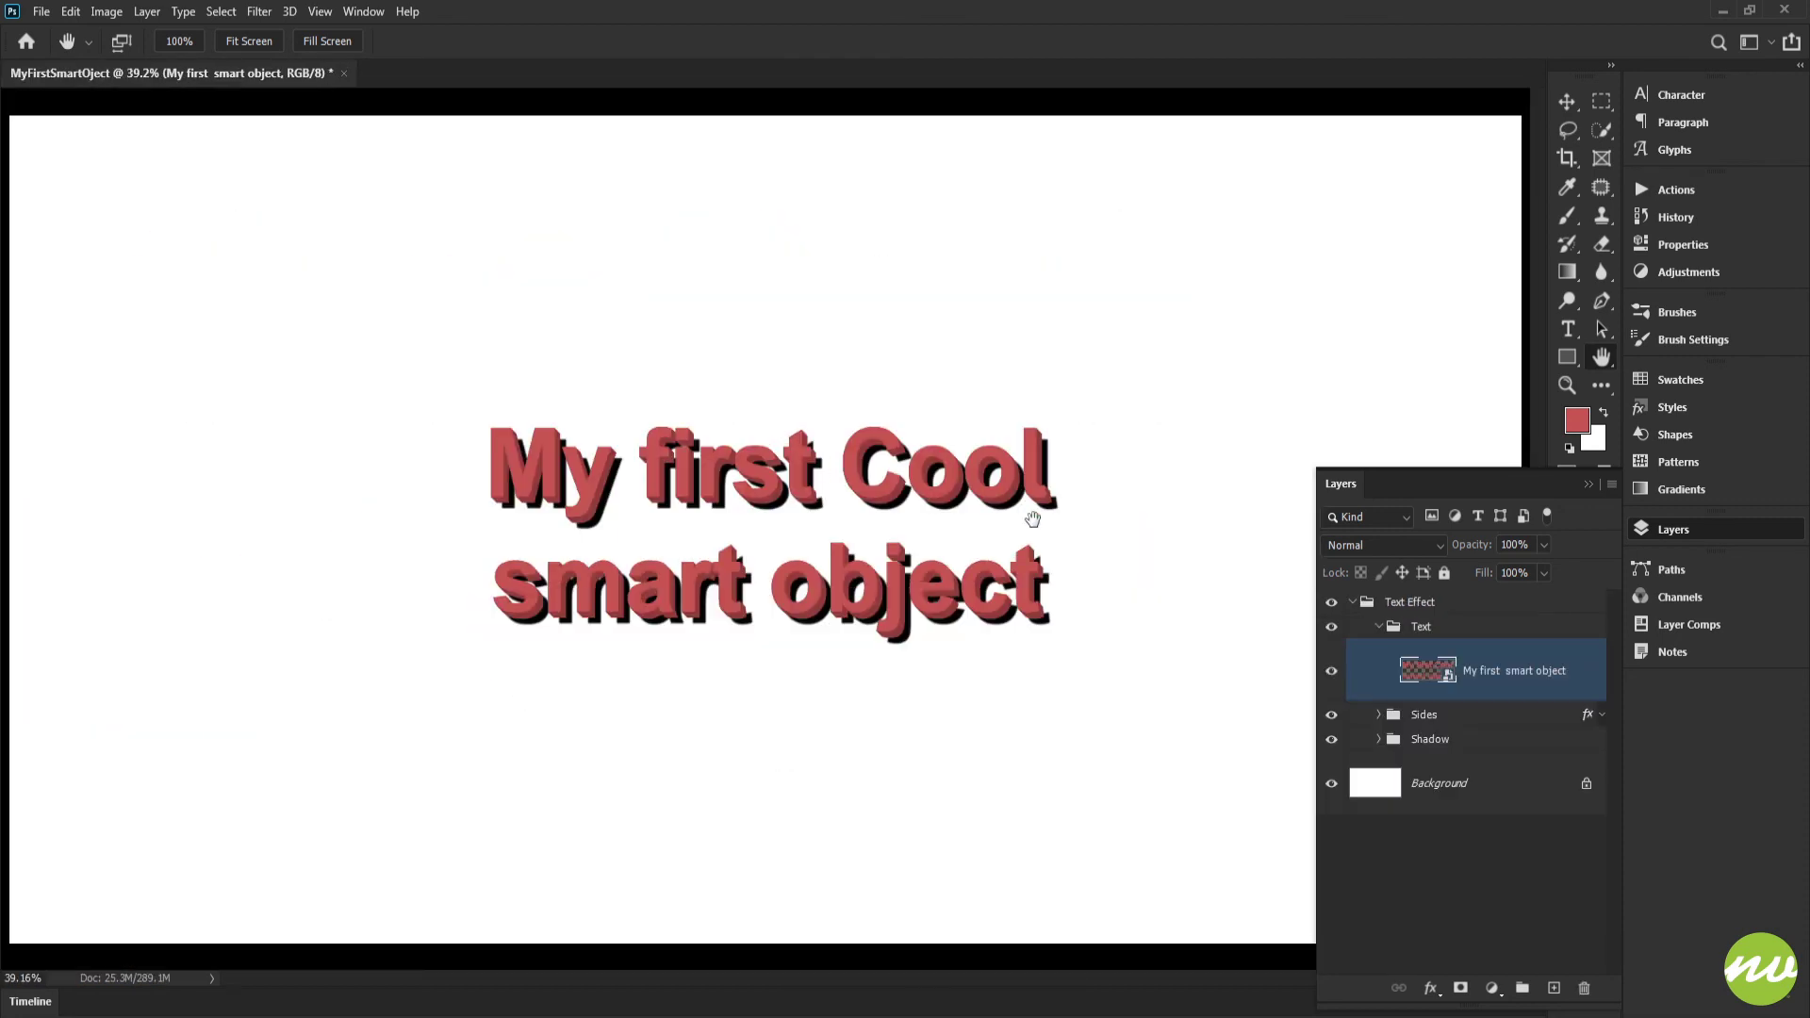
# Review the contents of the Sides and Text groups and leave both groups collapsed
pyautogui.click(1380, 628)
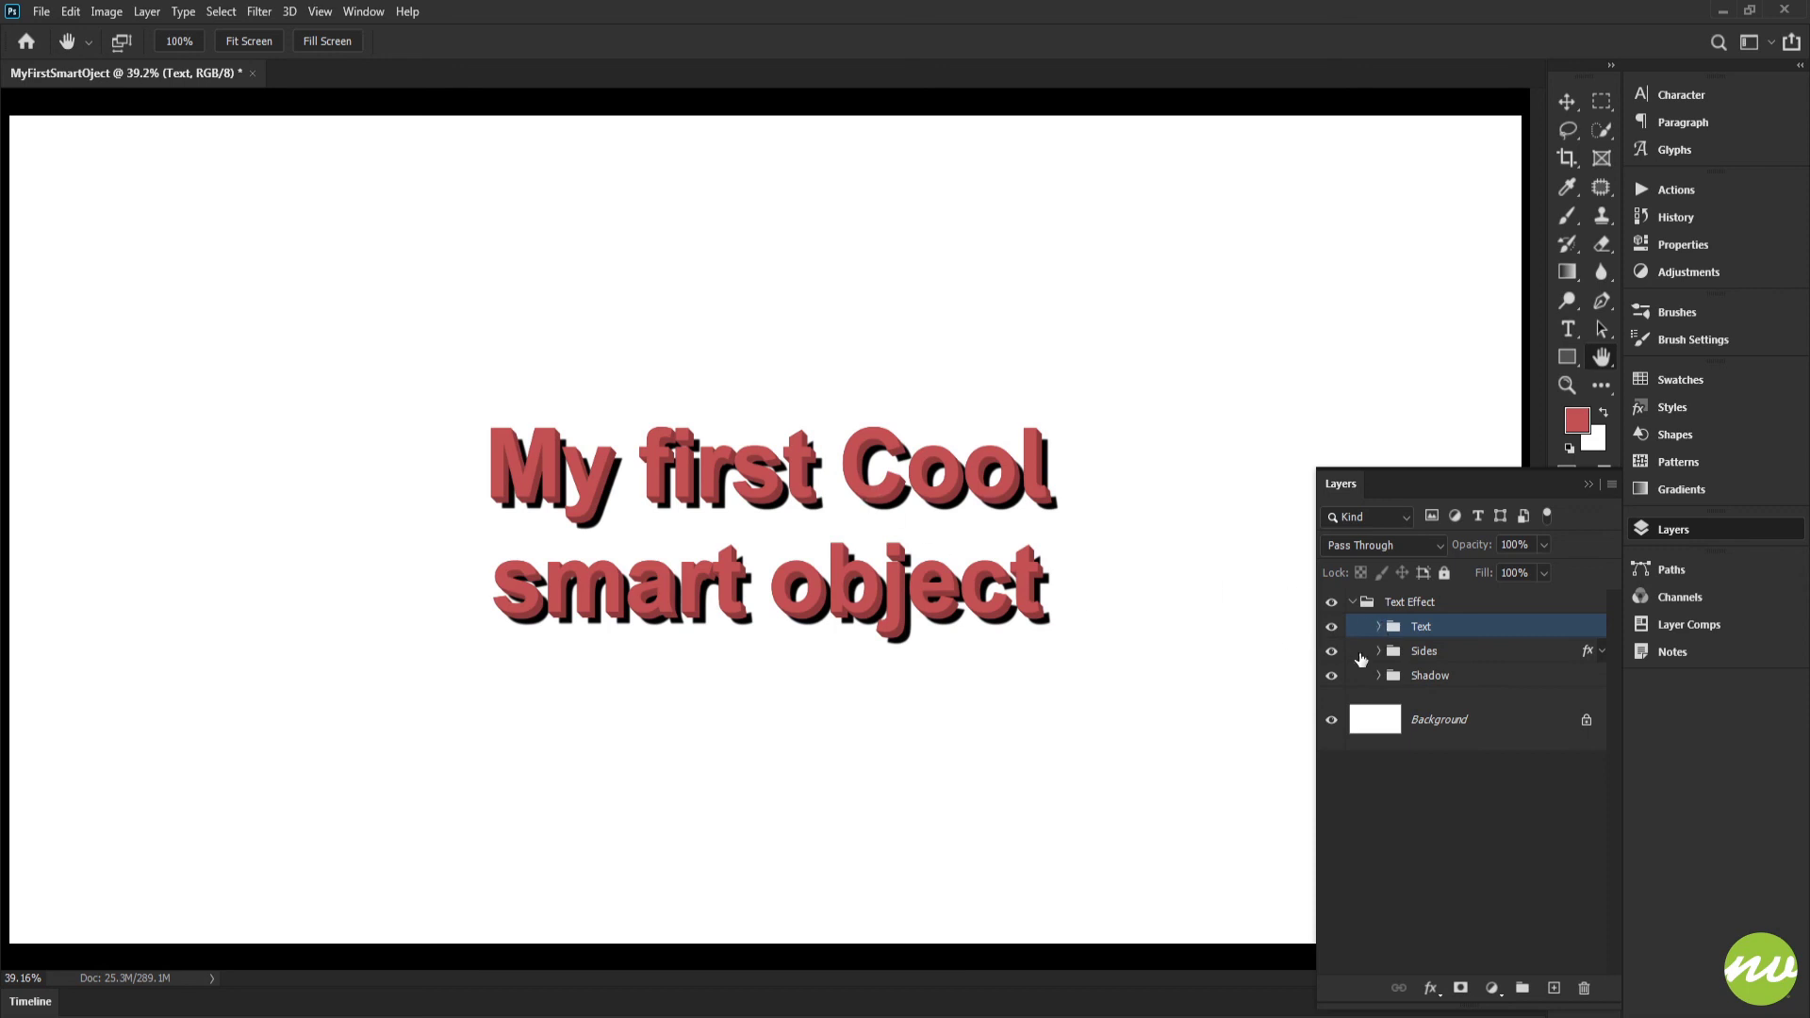
pyautogui.click(1378, 652)
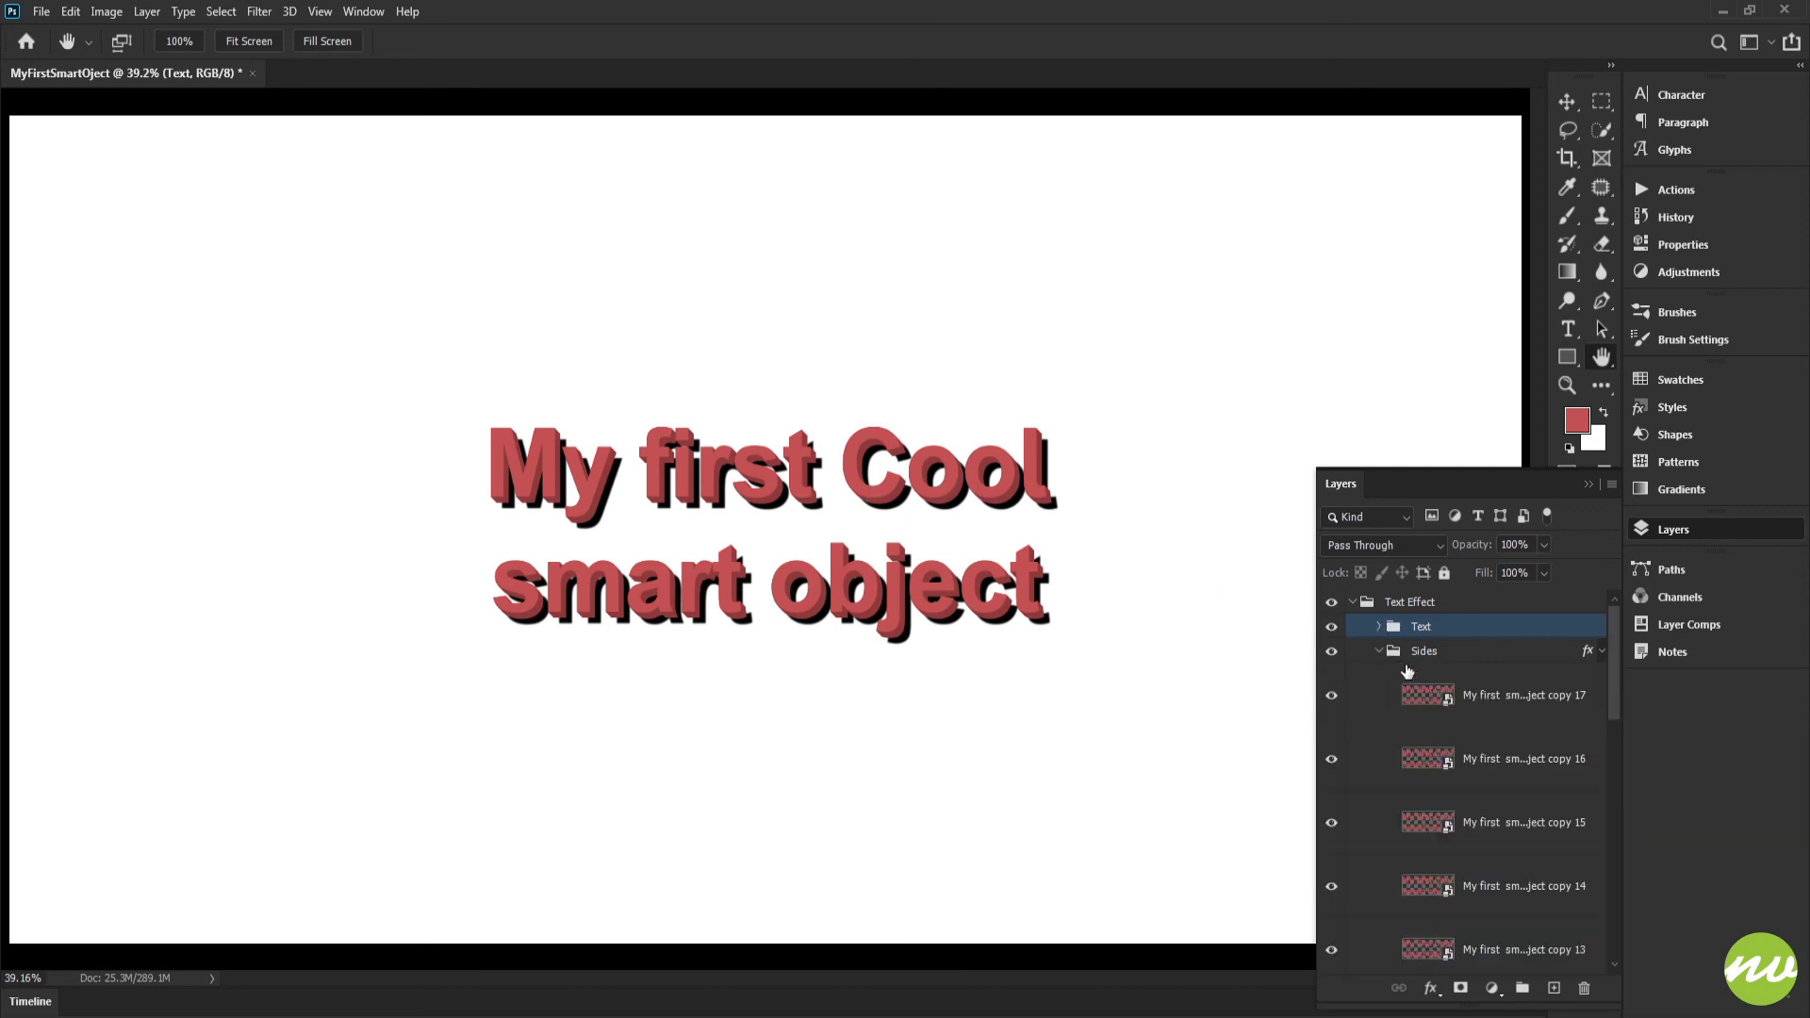
pyautogui.click(1378, 652)
pyautogui.click(1379, 628)
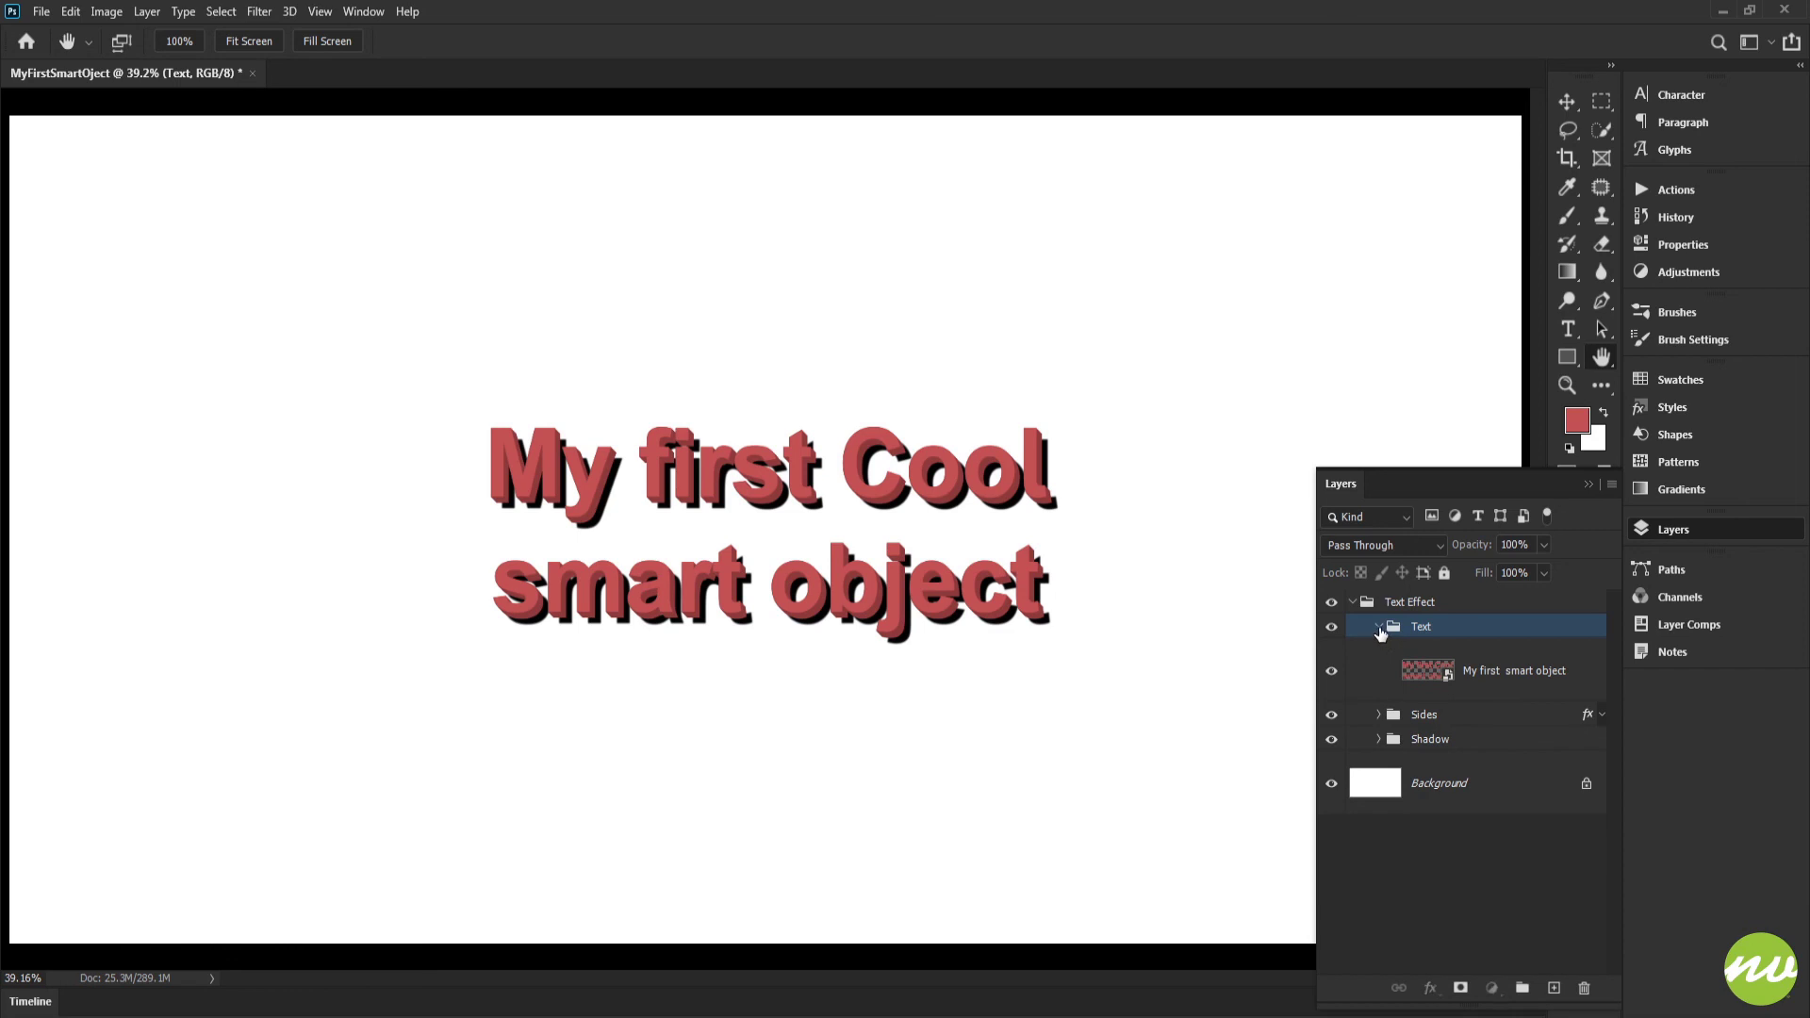
pyautogui.click(1379, 628)
# Try a Motion Blur on the Shadow group's smart object at a -90° angle and 61-pixel distance, and discard it
pyautogui.click(1380, 676)
pyautogui.click(1429, 718)
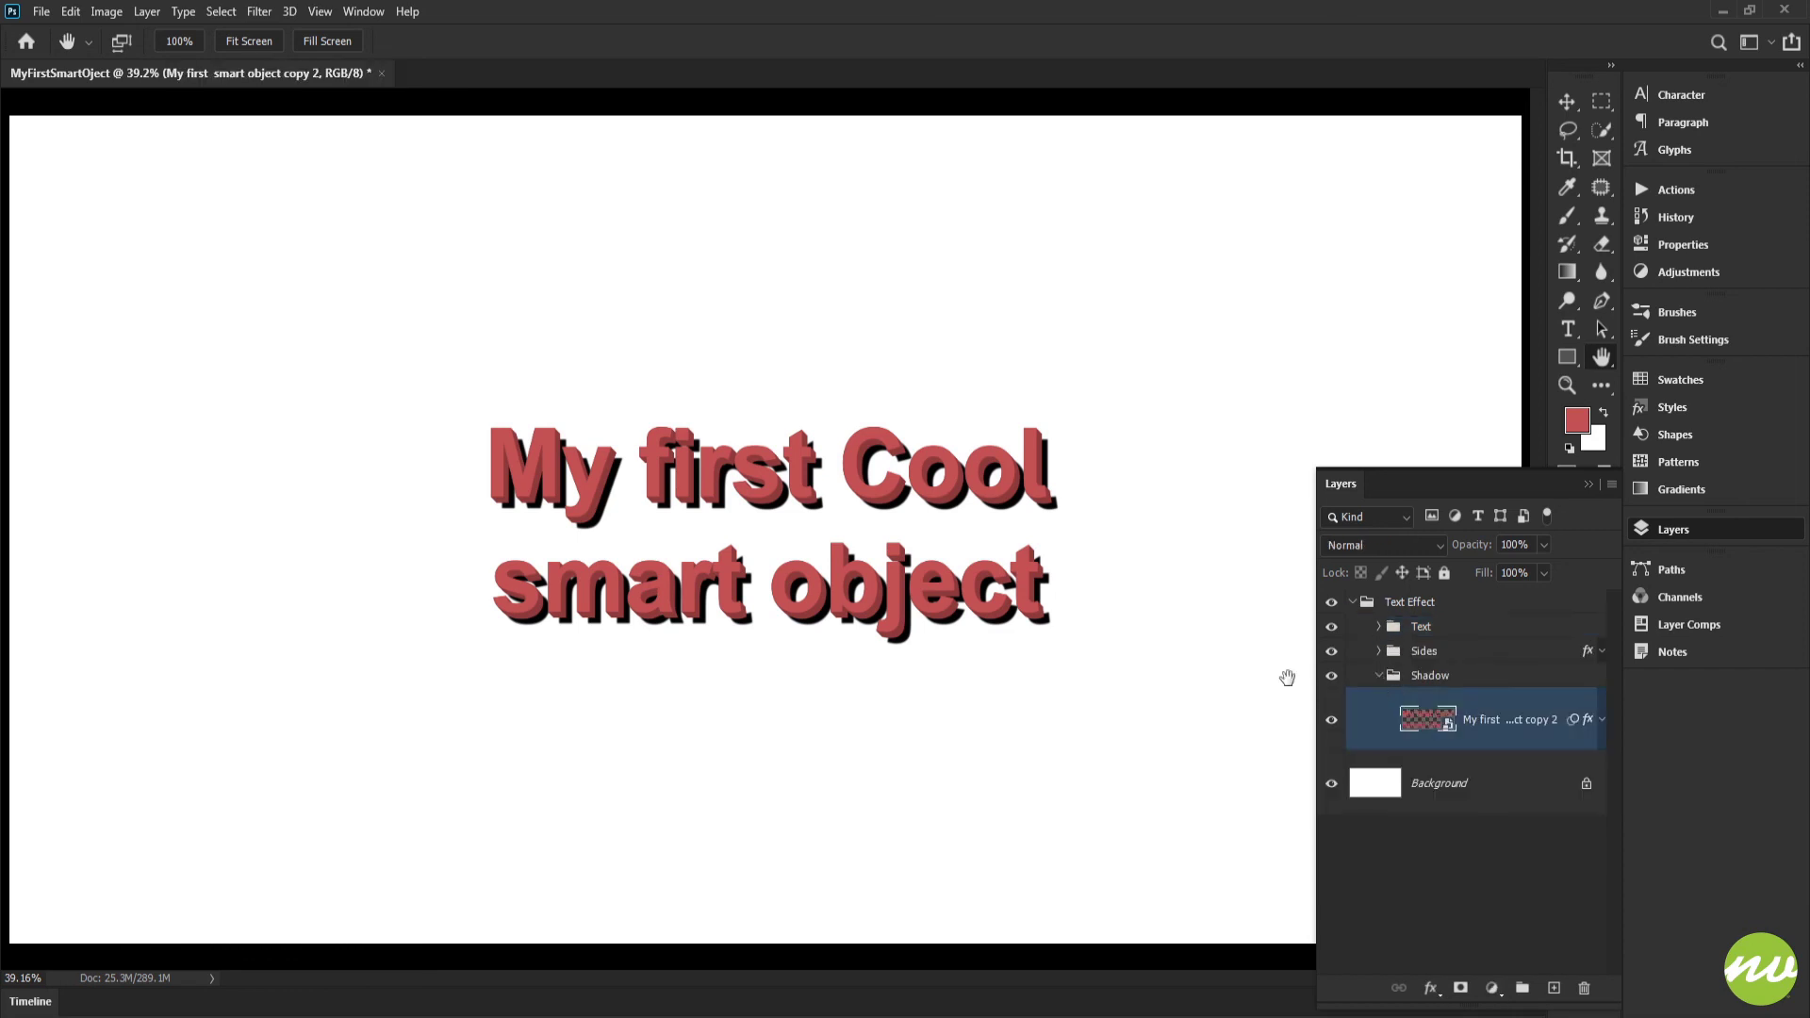
pyautogui.hotkey('ctrl', '1')
pyautogui.moveTo(508, 268); pyautogui.dragTo(405, 218)
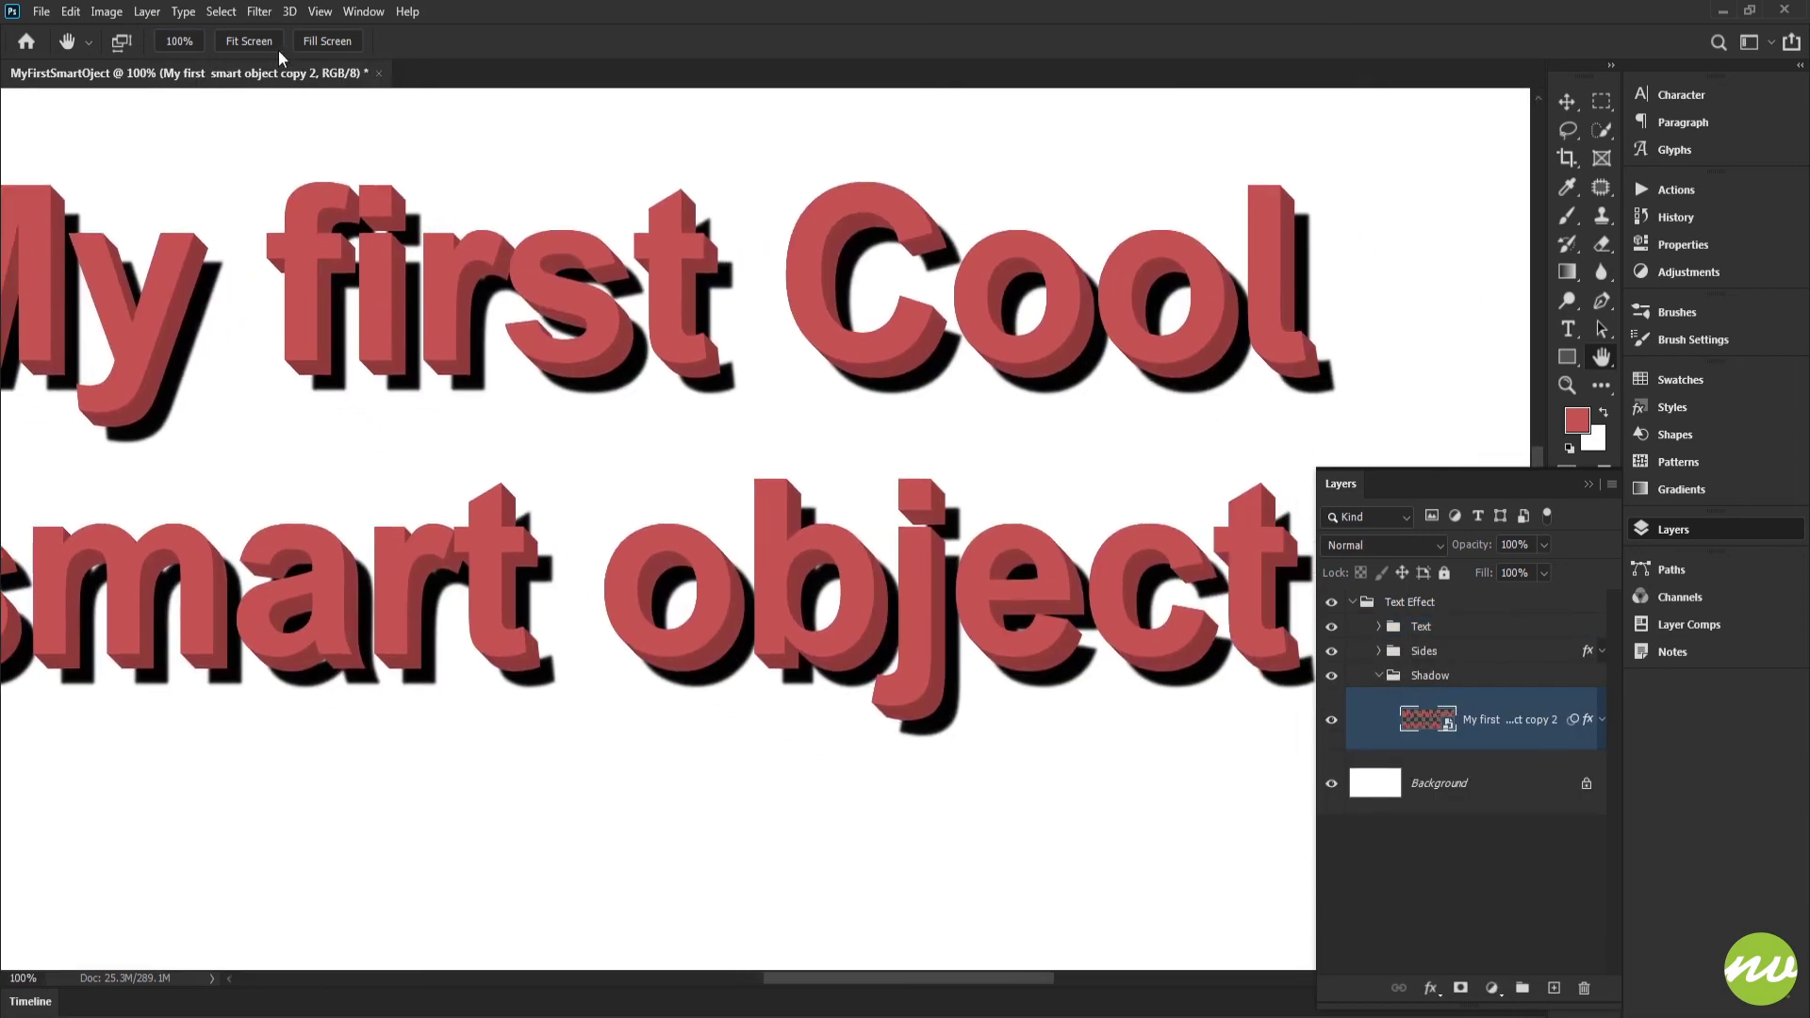
pyautogui.click(260, 11)
pyautogui.moveTo(315, 255)
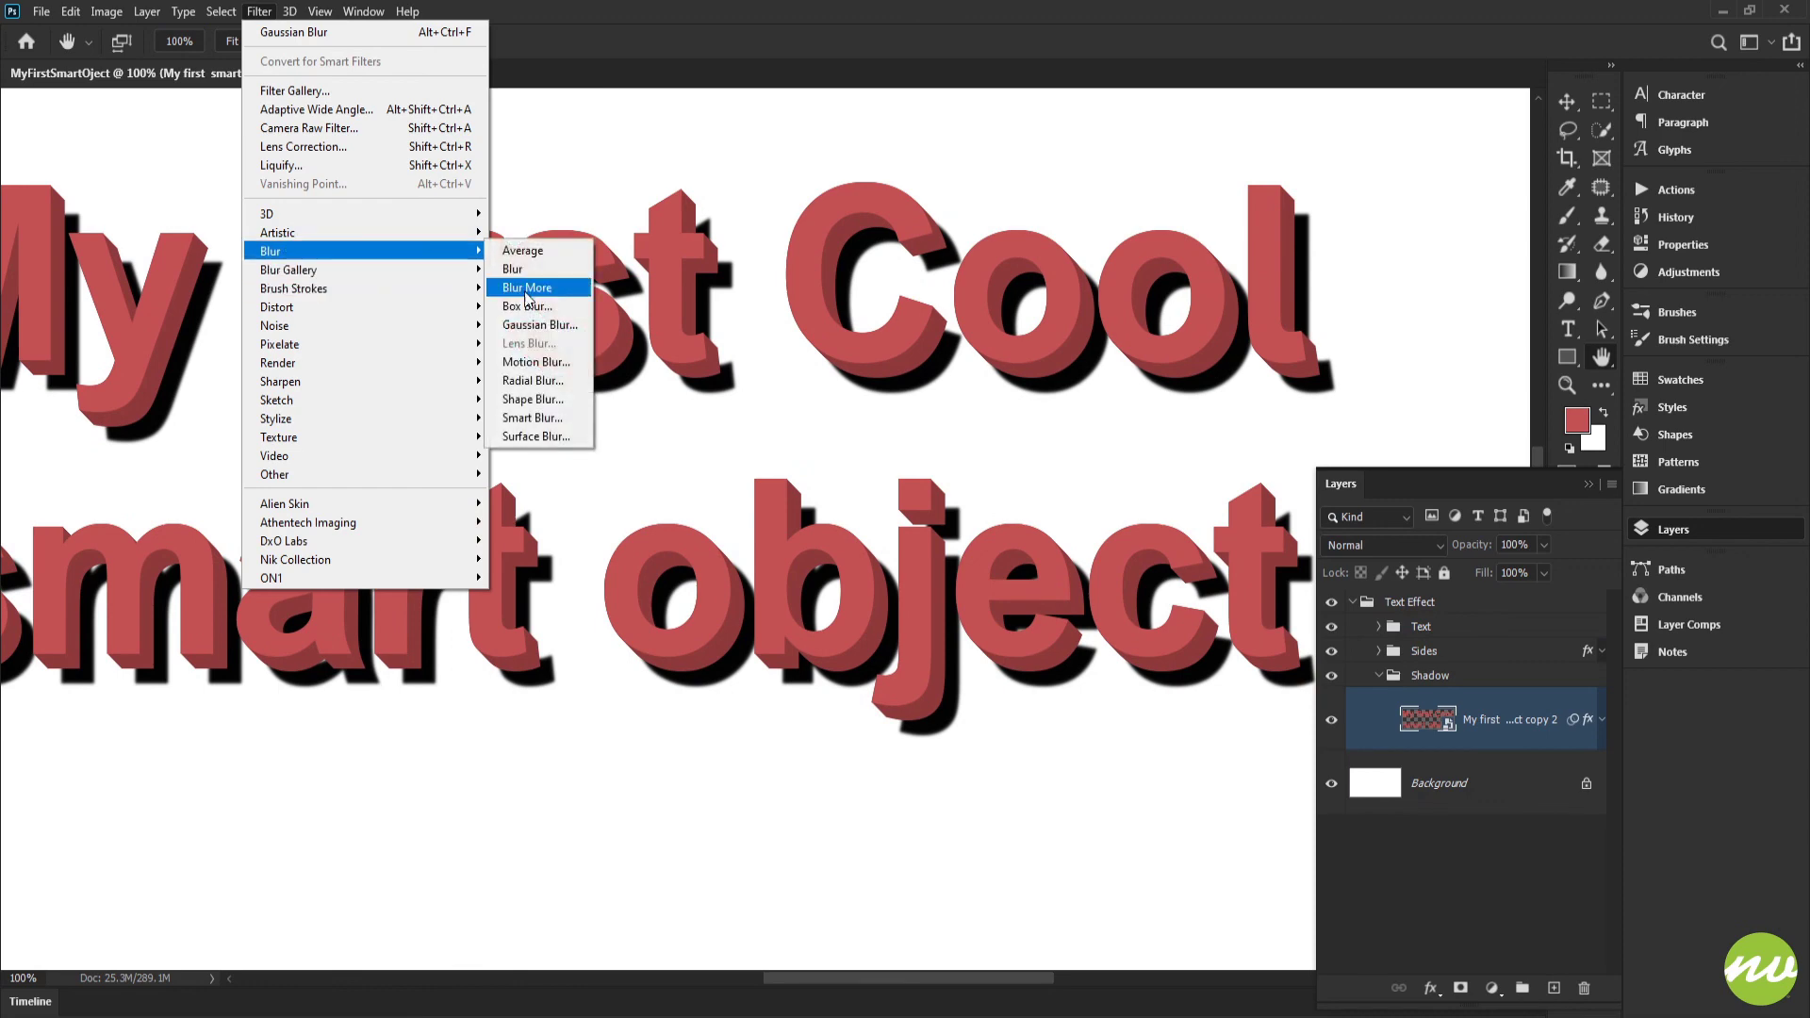
pyautogui.click(536, 362)
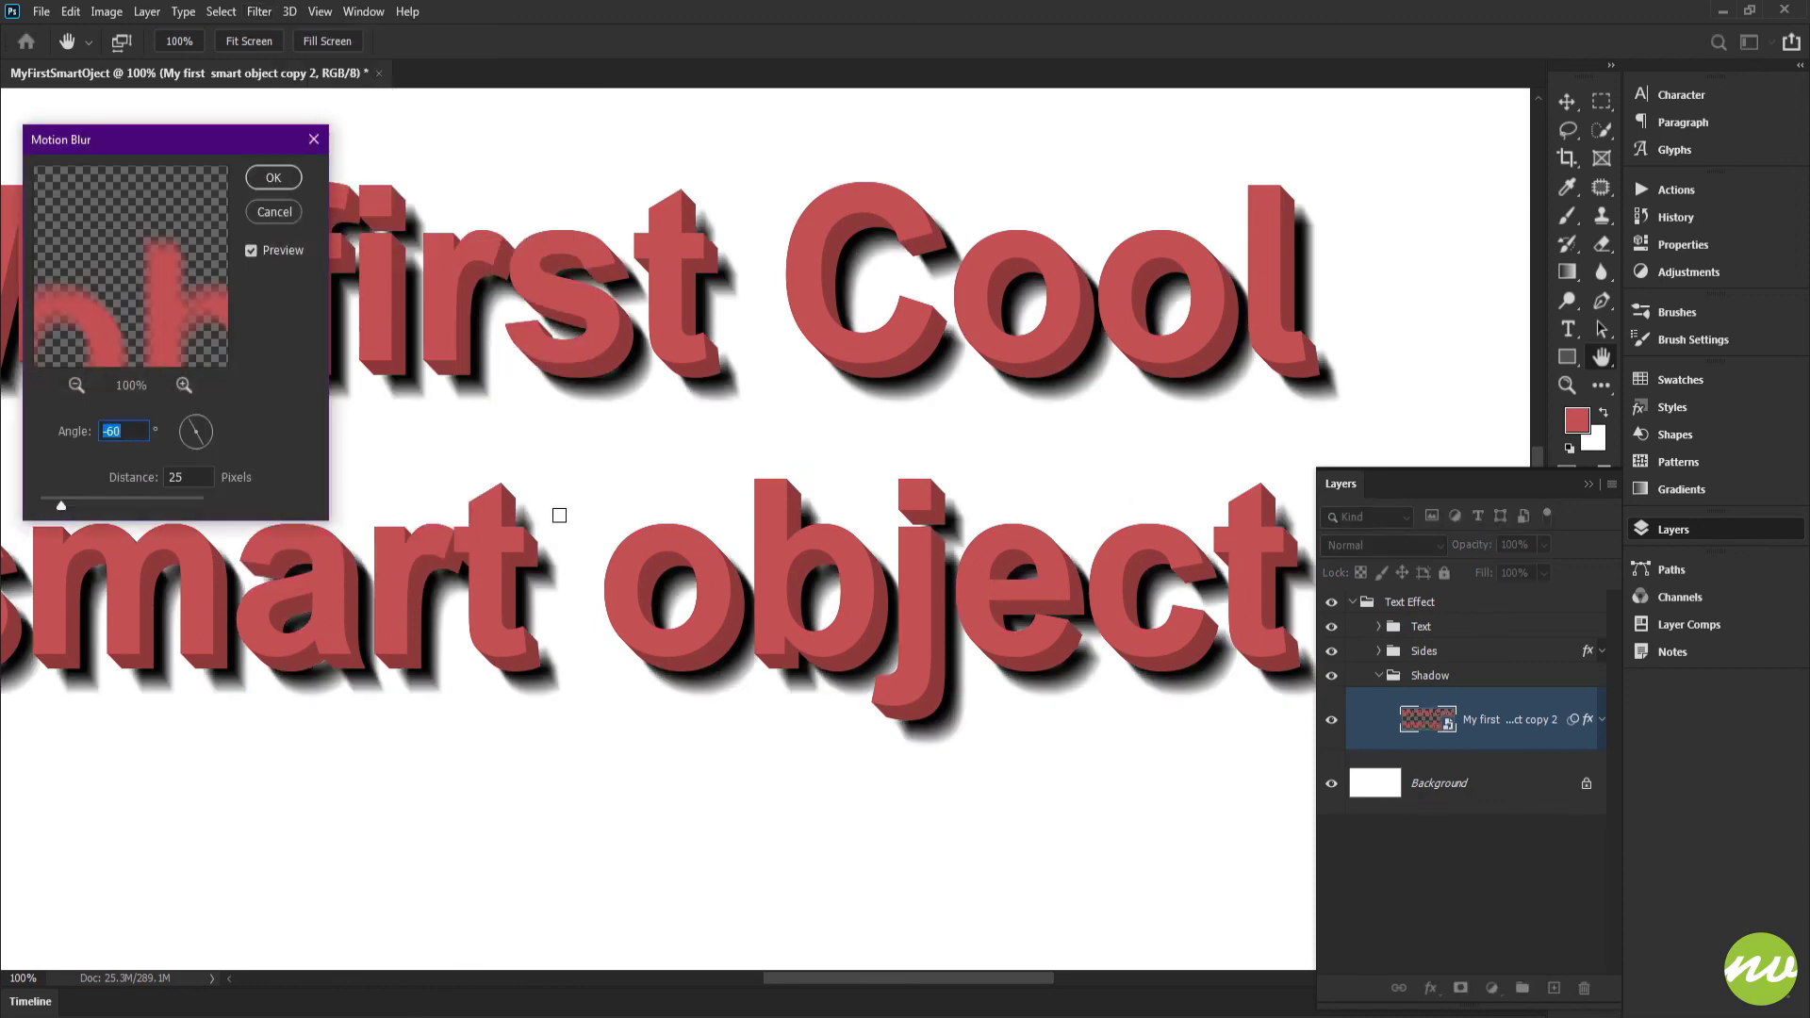
pyautogui.moveTo(217, 441); pyautogui.dragTo(230, 435)
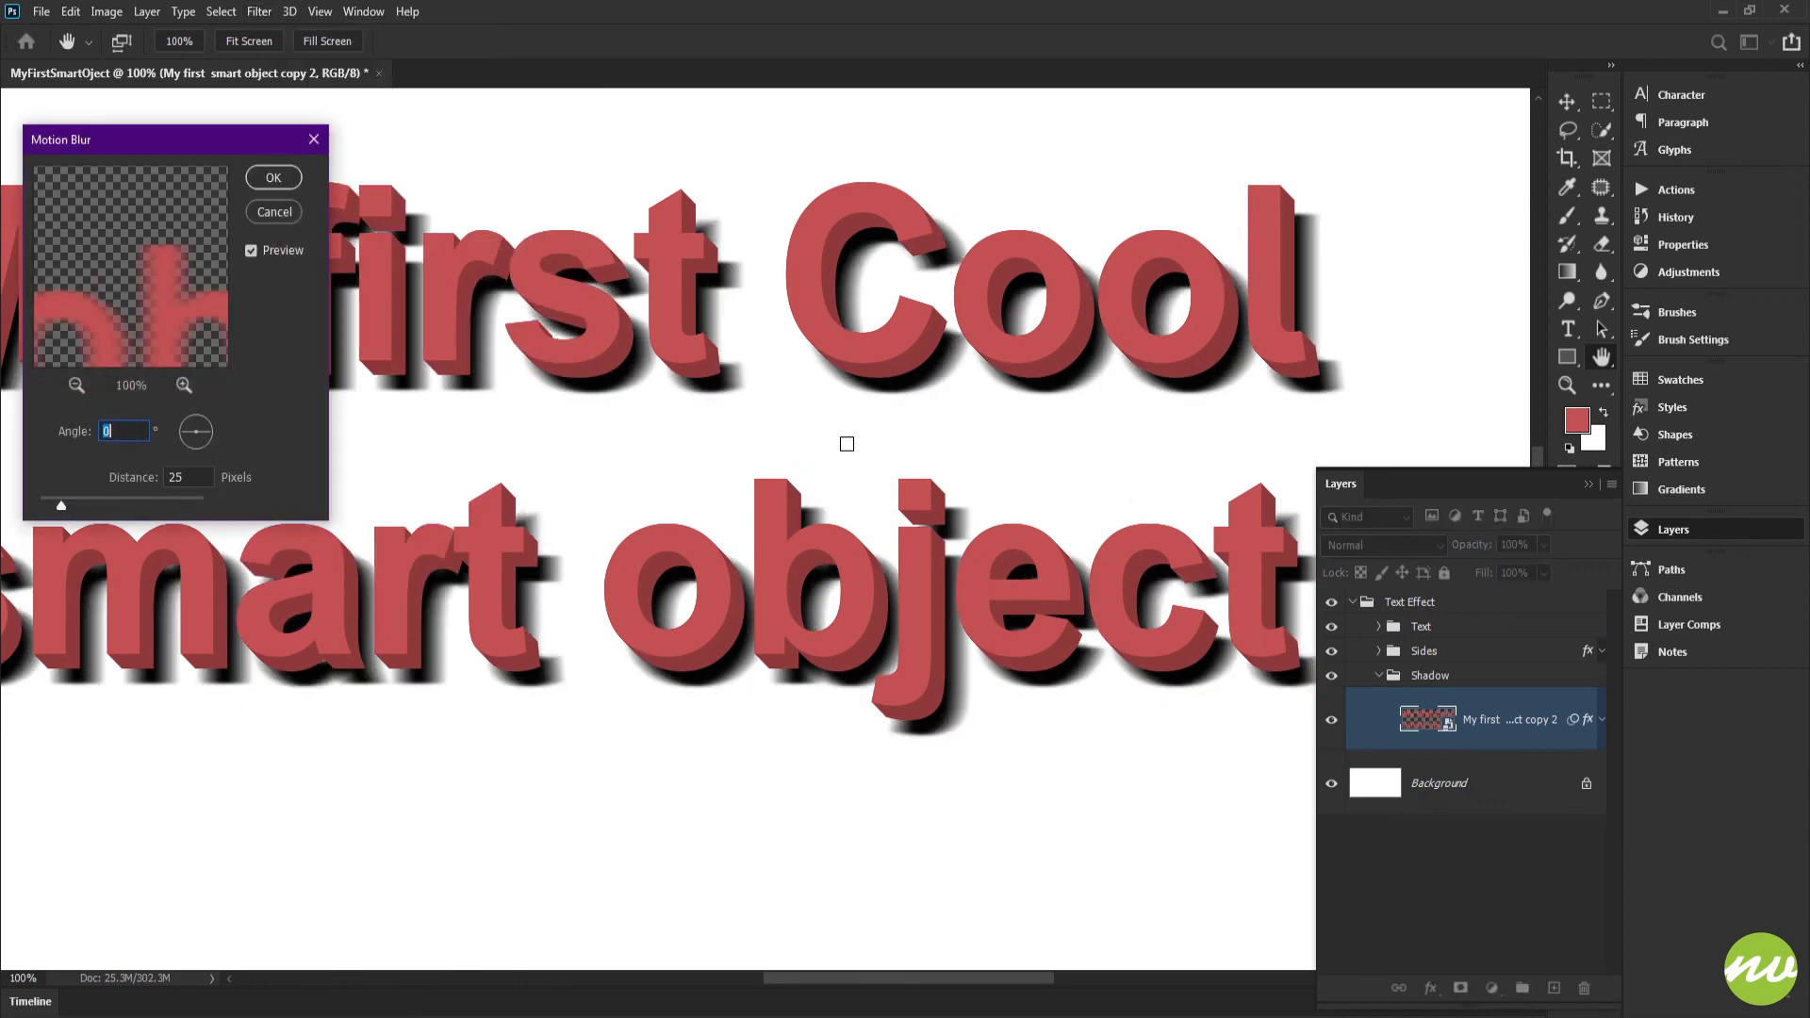
pyautogui.moveTo(893, 429); pyautogui.dragTo(618, 434)
pyautogui.moveTo(85, 499); pyautogui.dragTo(119, 505)
pyautogui.moveTo(200, 434); pyautogui.dragTo(211, 448)
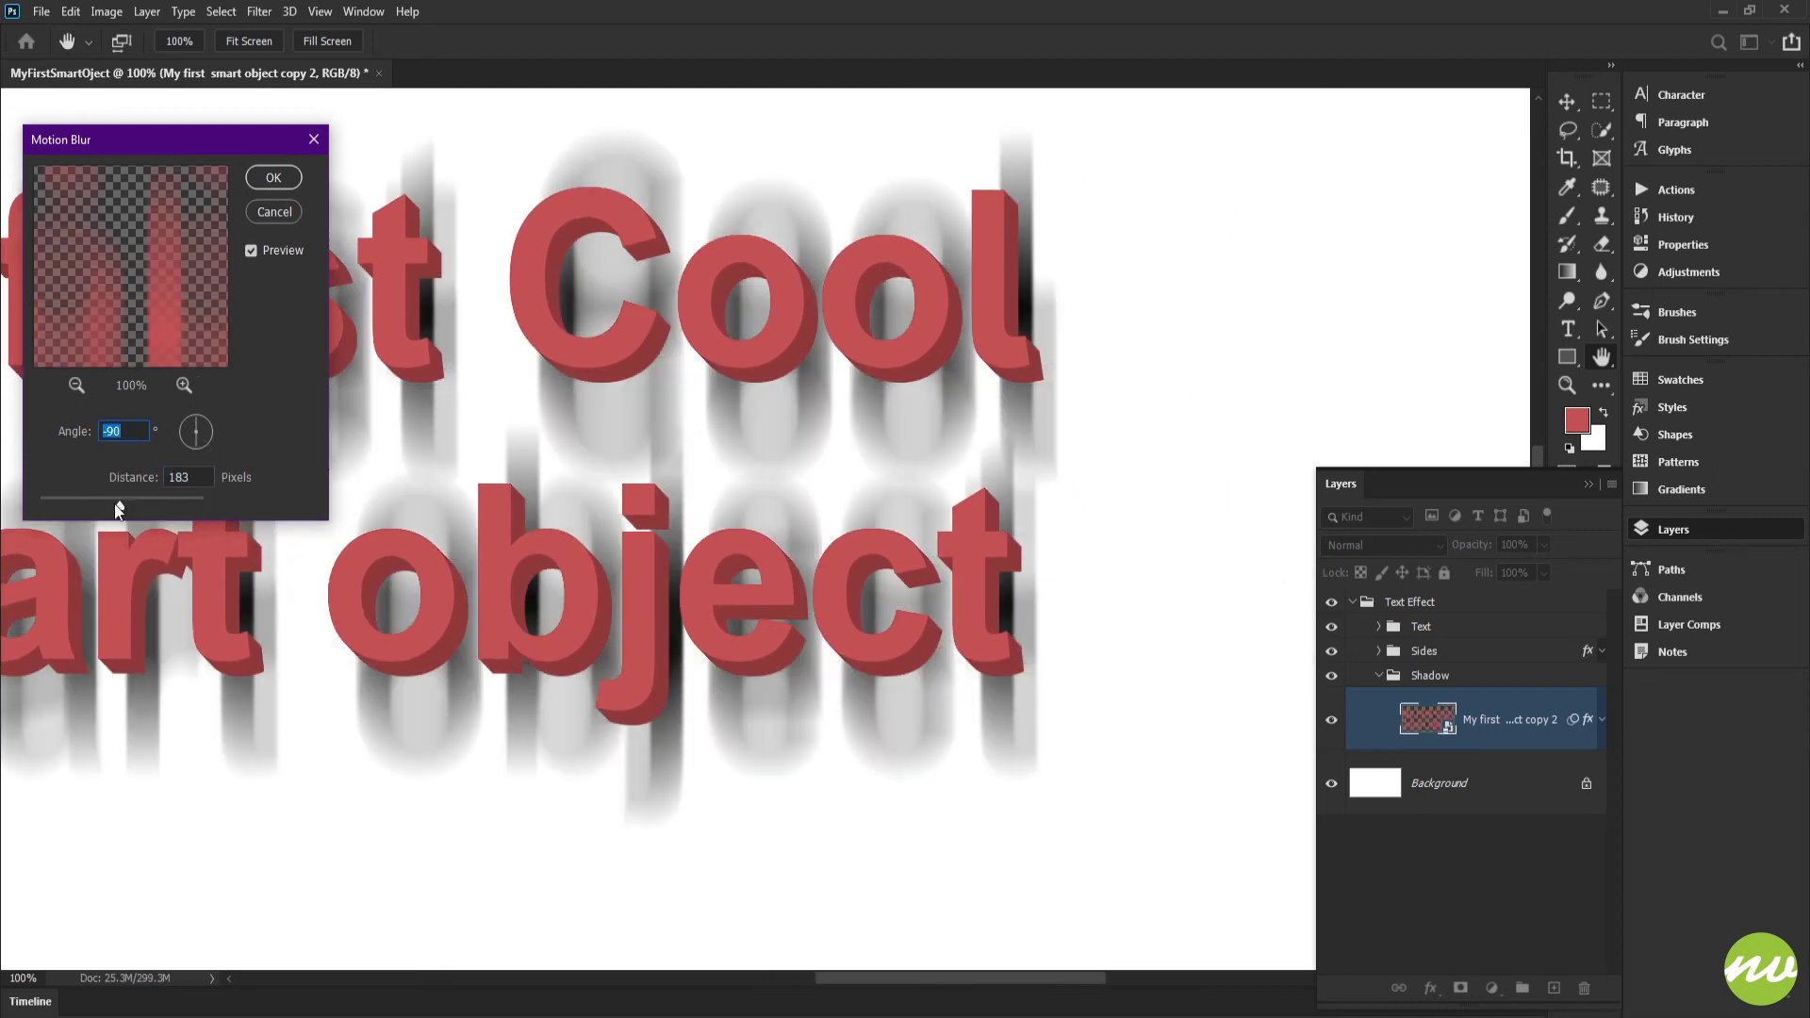
pyautogui.moveTo(115, 504); pyautogui.dragTo(87, 507)
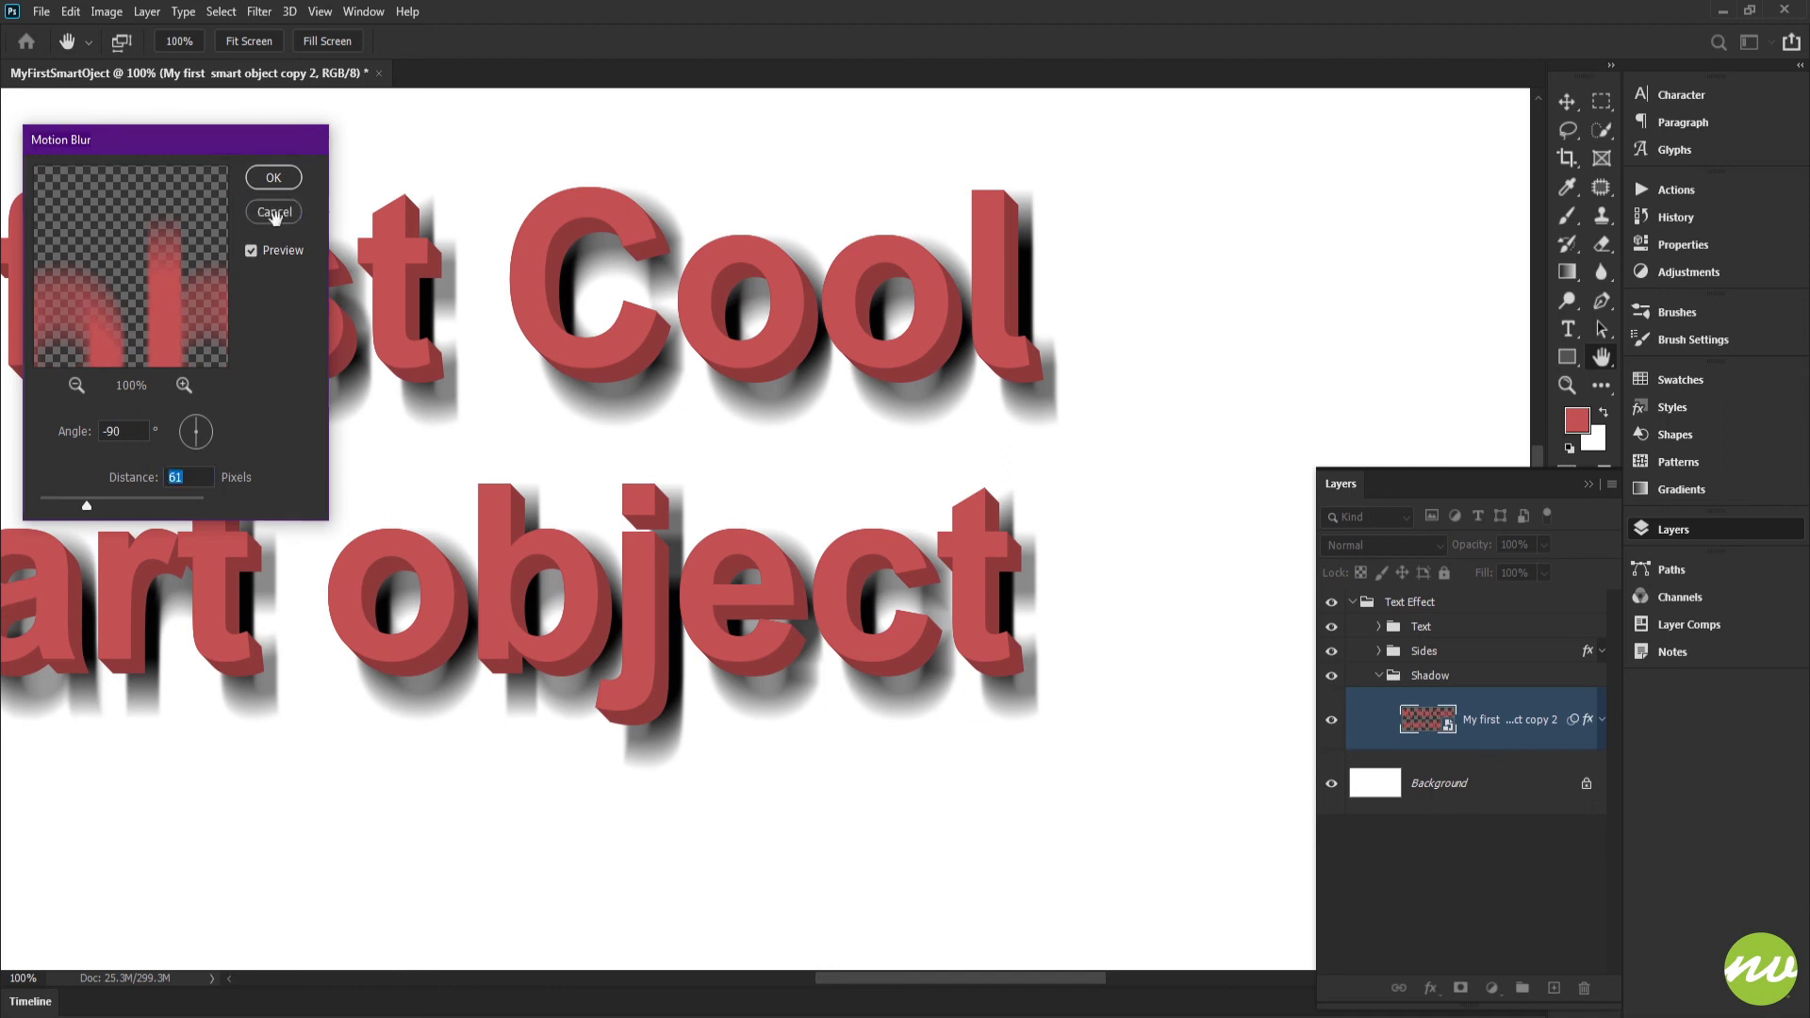
pyautogui.click(273, 178)
# Fit the whole document in view, collapse the Shadow group and select the Text group
pyautogui.click(248, 41)
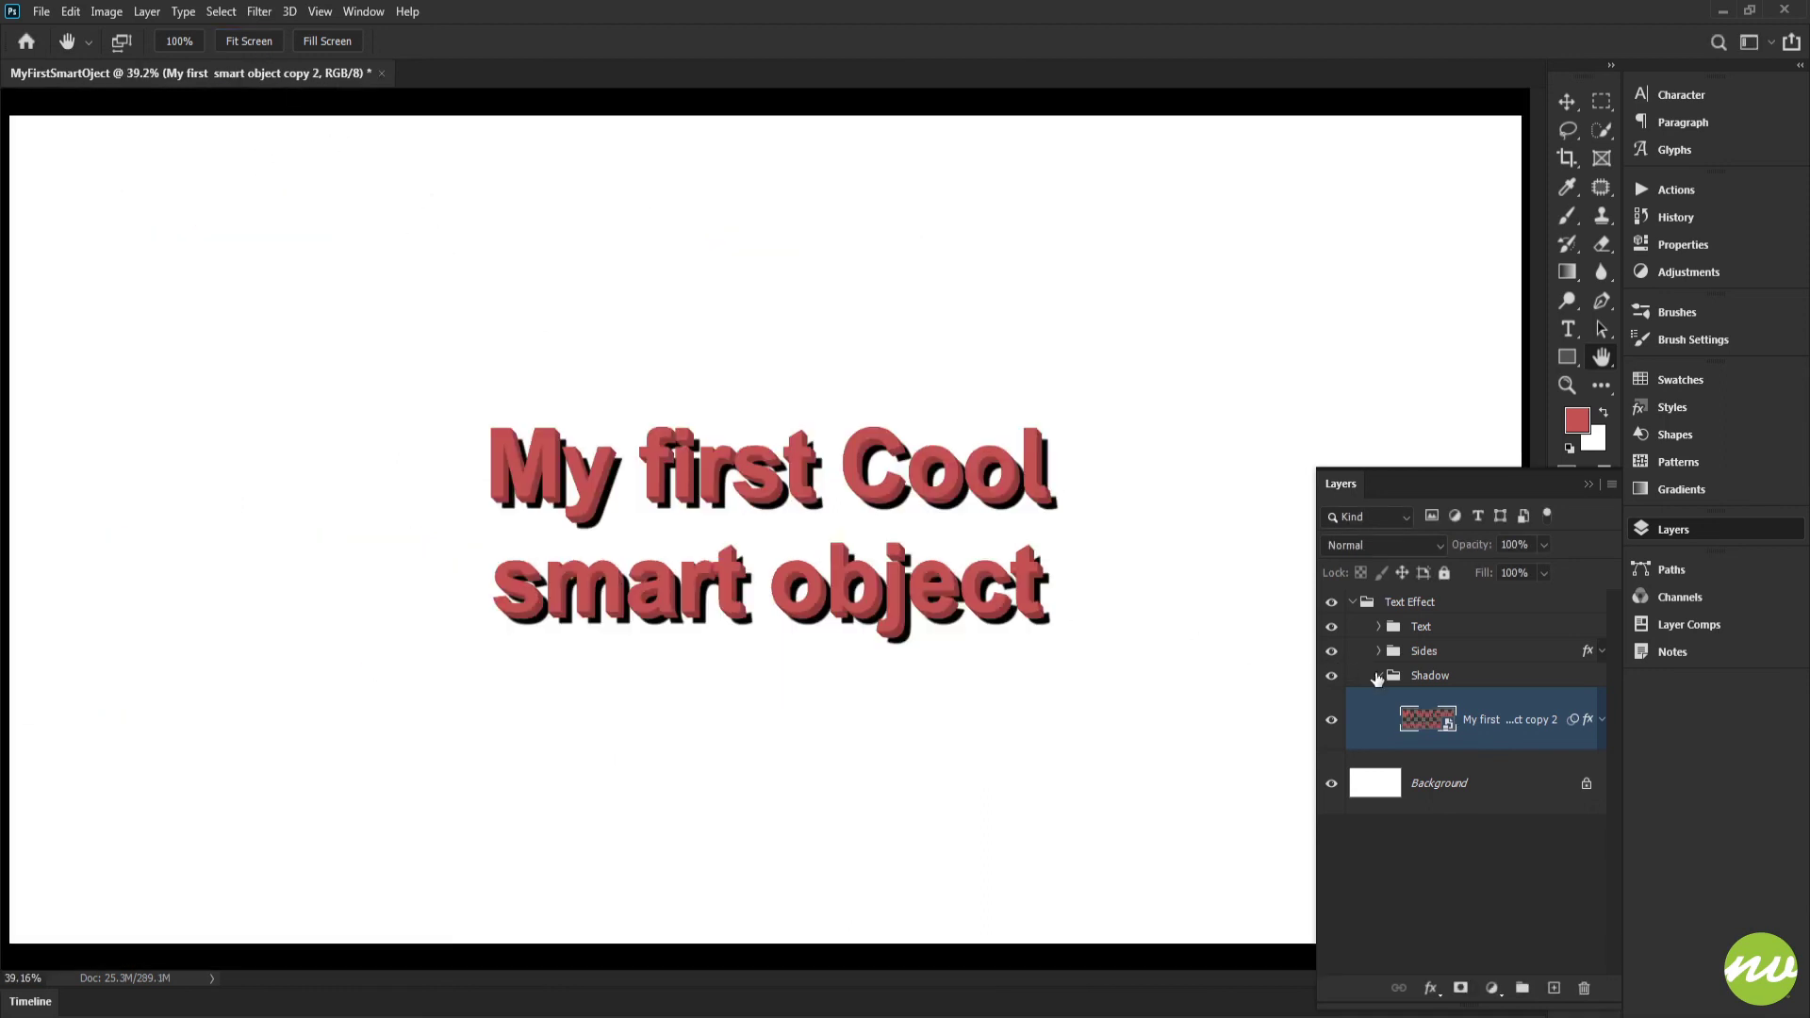
pyautogui.click(1377, 678)
pyautogui.click(1405, 628)
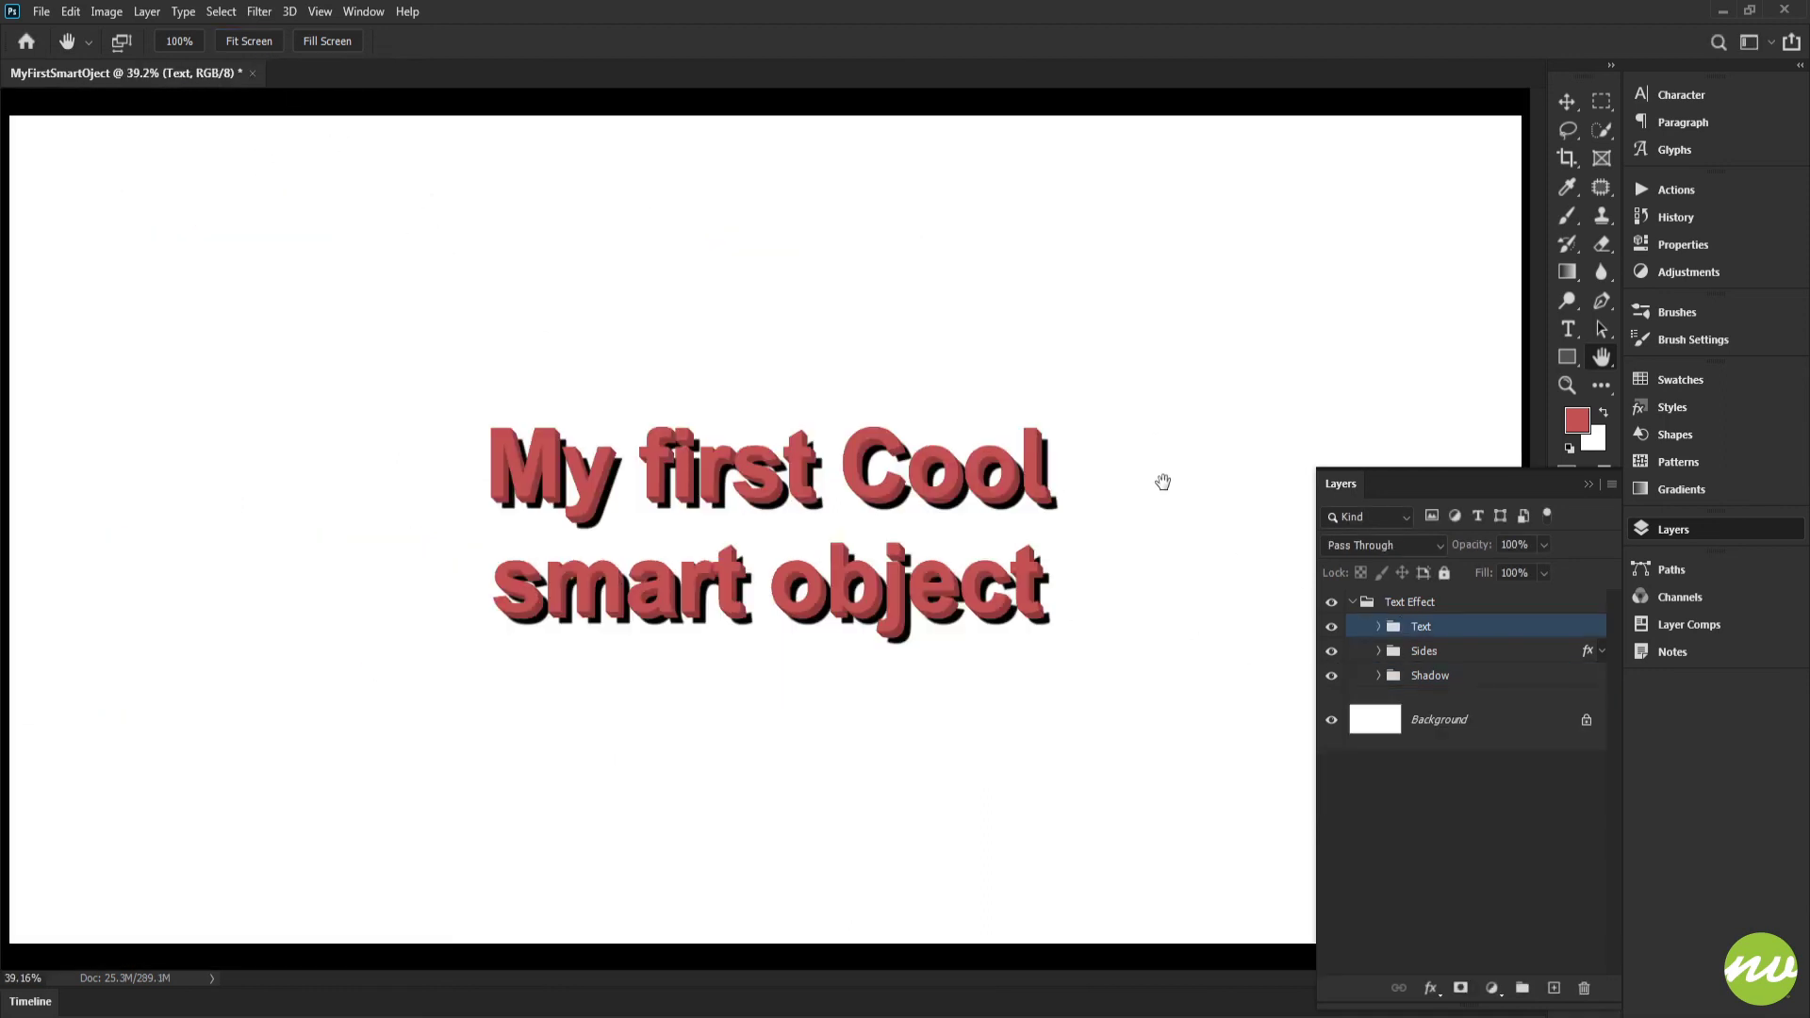